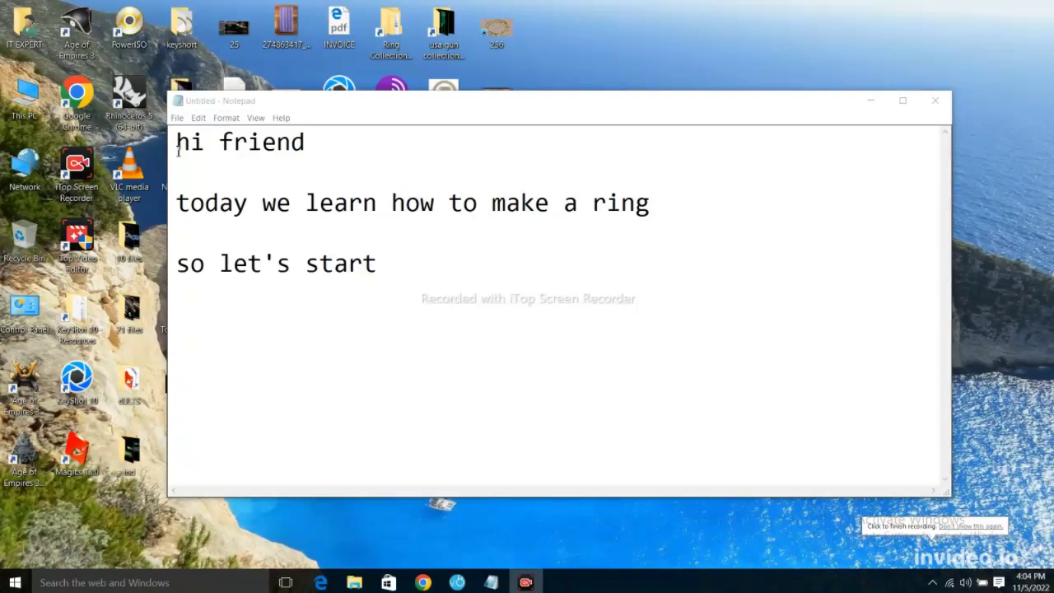
- Highlight the greeting, ring-making and closing lines of the tutorial text, then clear the highlight
{"action": "left_click_drag", "start_coordinate": [178, 151], "coordinate": [301, 161]}
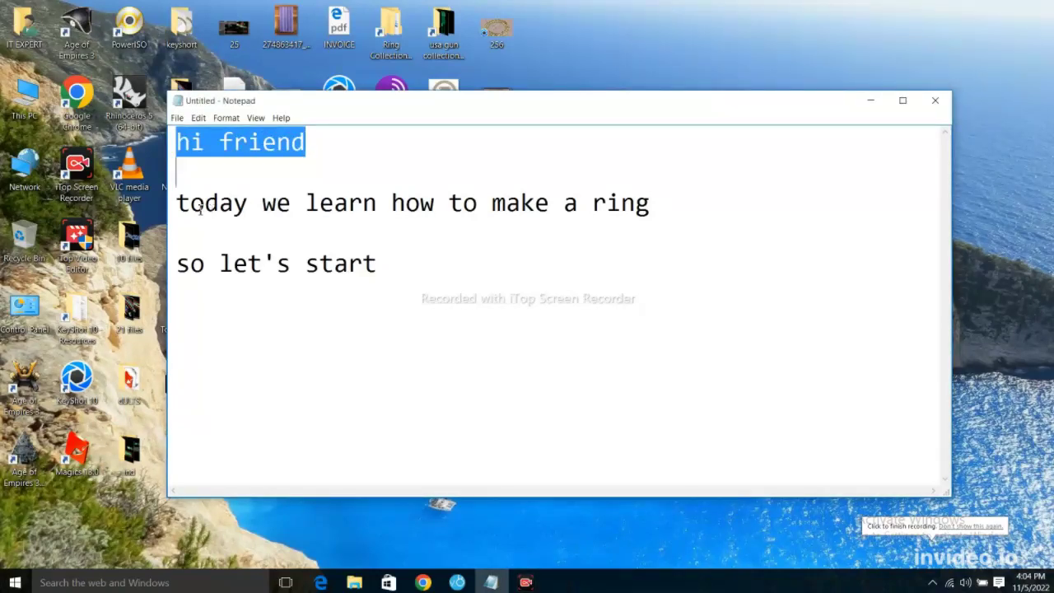
{"action": "left_click_drag", "start_coordinate": [179, 206], "coordinate": [744, 218]}
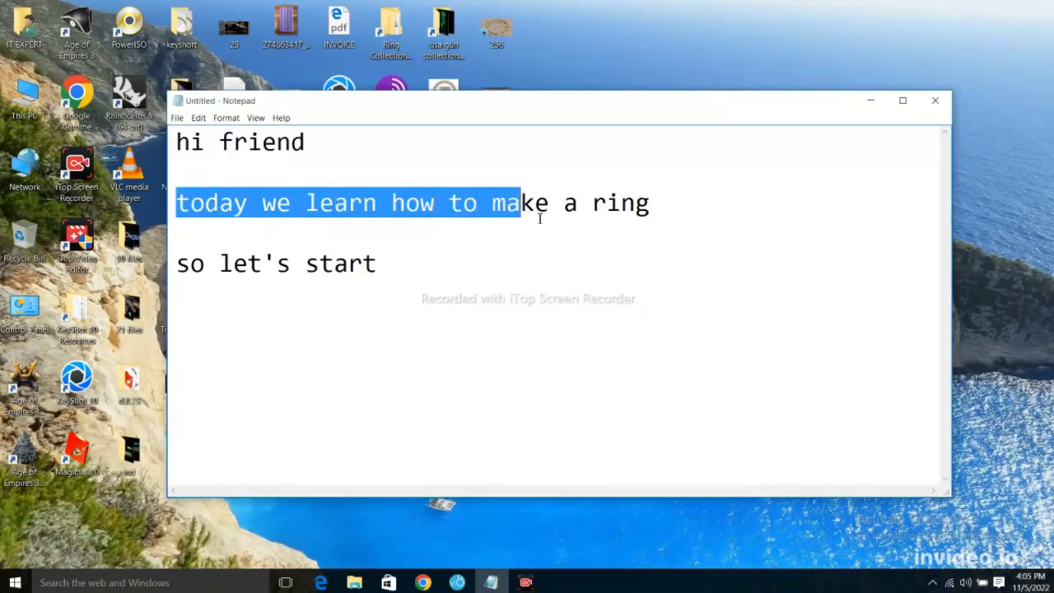
{"action": "left_click_drag", "start_coordinate": [190, 265], "coordinate": [307, 265]}
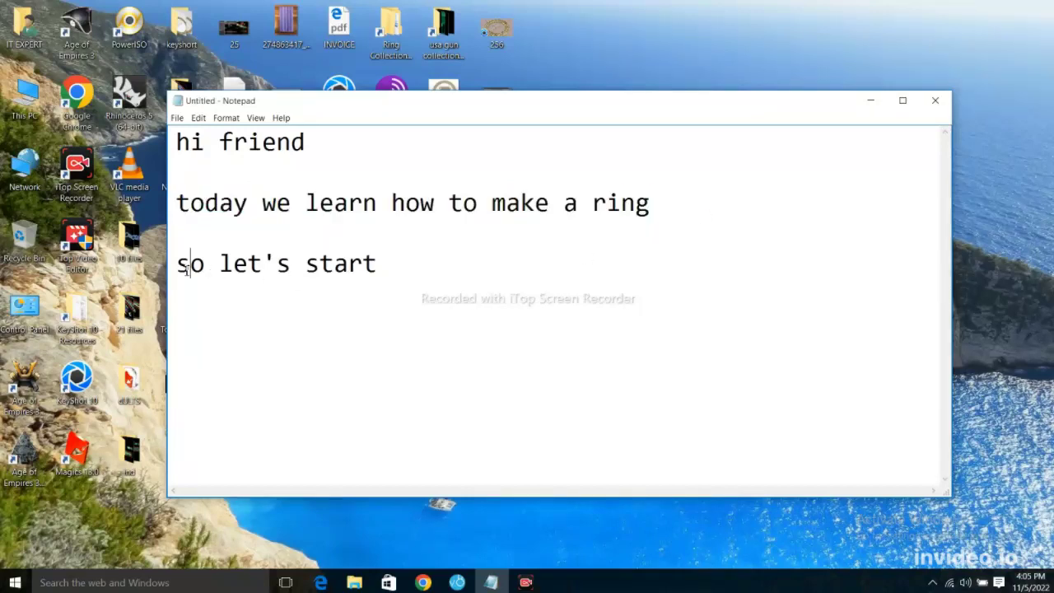
{"action": "left_click_drag", "start_coordinate": [379, 266], "coordinate": [167, 278]}
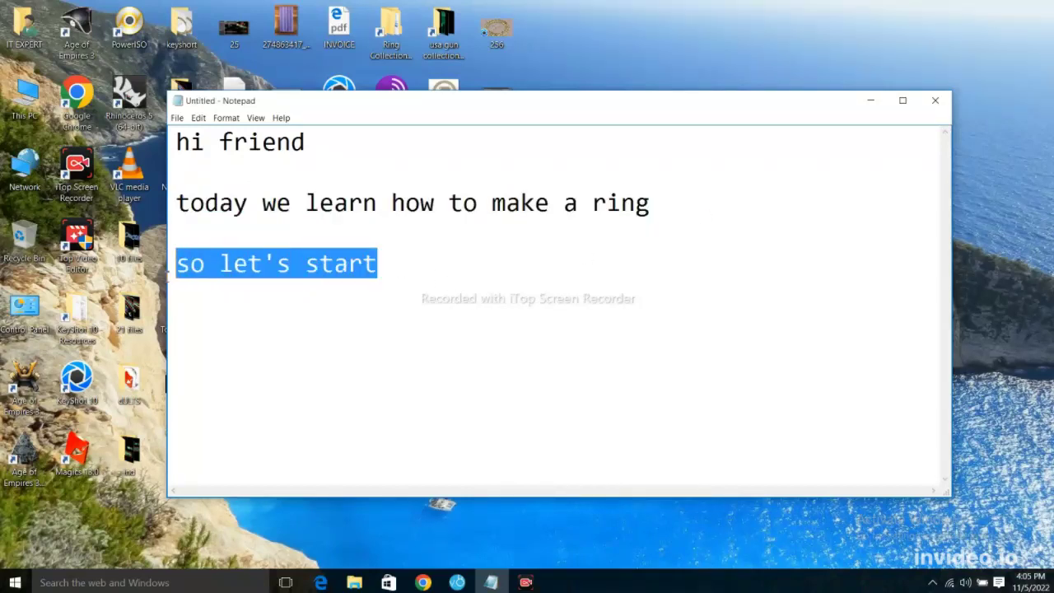
{"action": "left_click", "coordinate": [333, 335]}
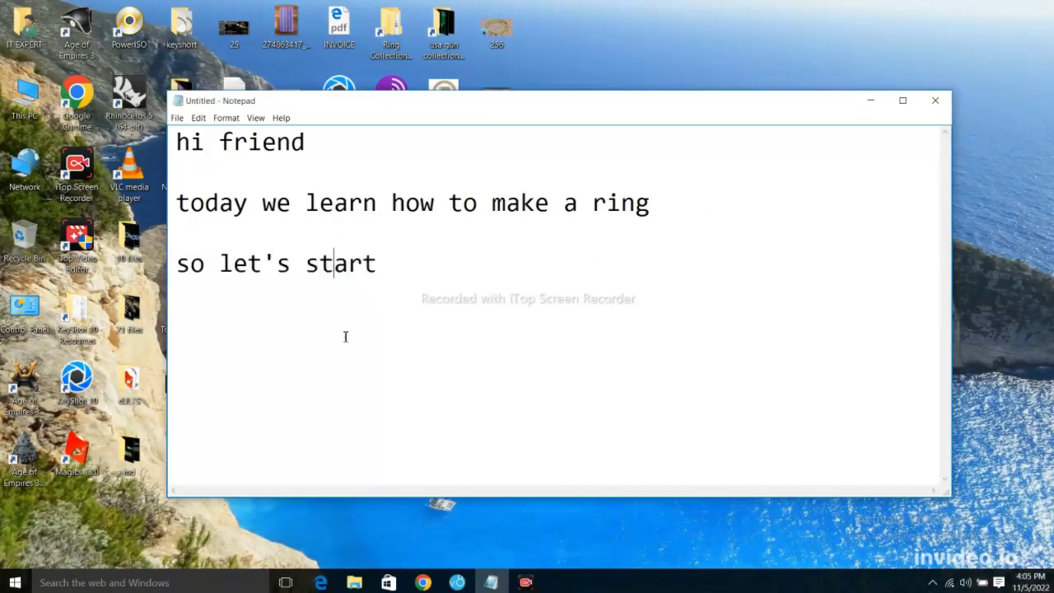
- In Matrix, activate the Looking Down viewport and open the Signet Ring Builder from the Gems tools
{"action": "left_click", "coordinate": [457, 582]}
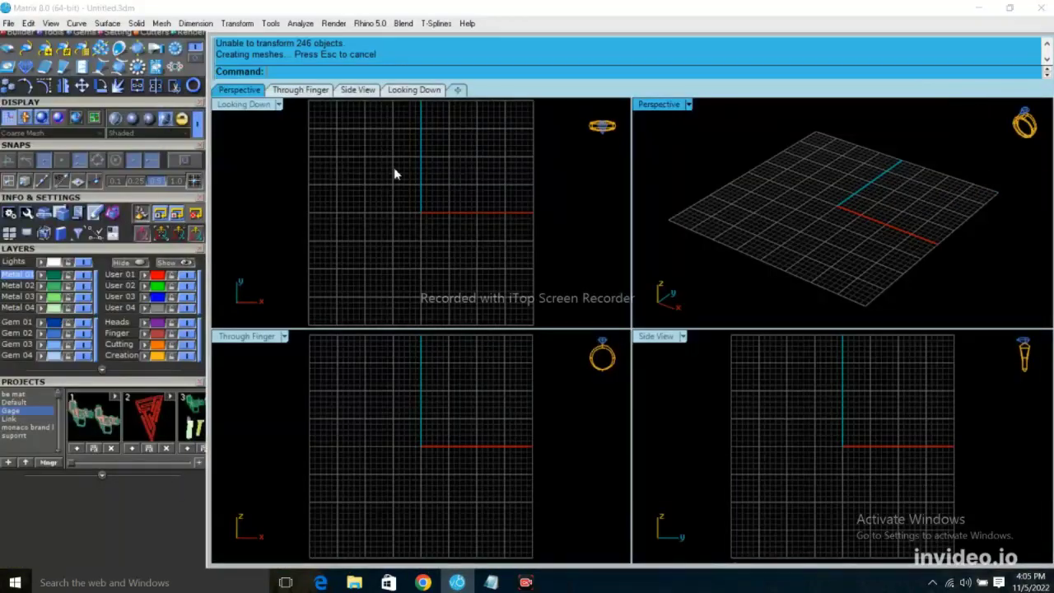
{"action": "left_click", "coordinate": [345, 198]}
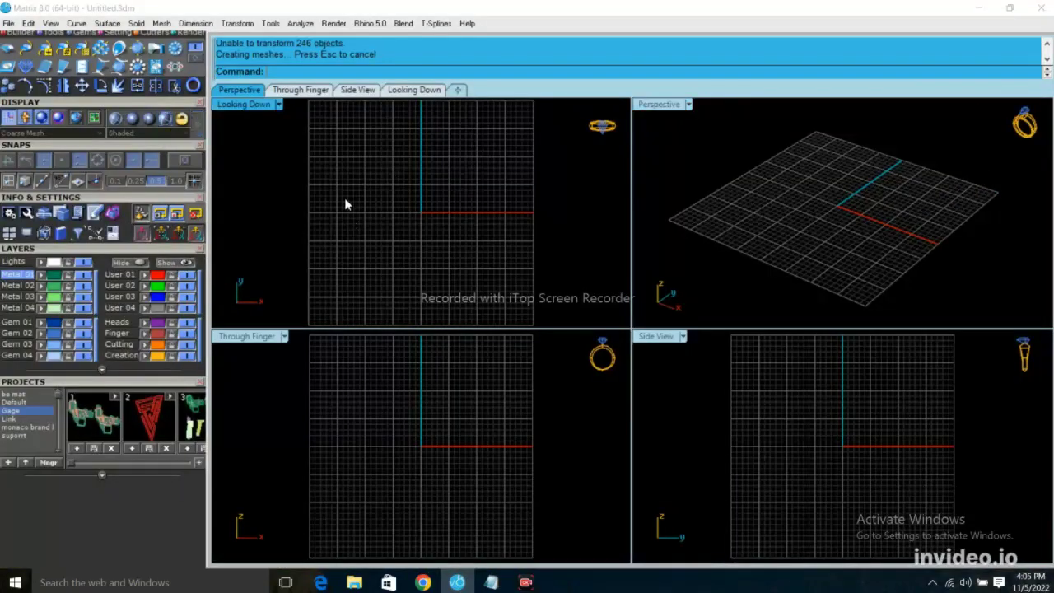
{"action": "scroll", "coordinate": [149, 206], "scroll_direction": "up", "scroll_amount": 5}
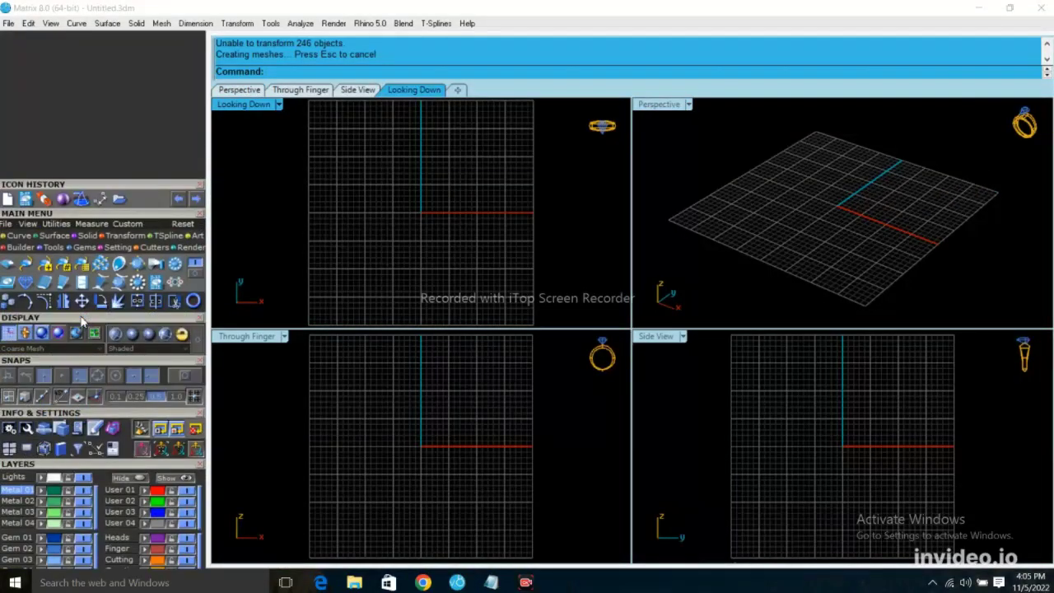
{"action": "left_click", "coordinate": [89, 236]}
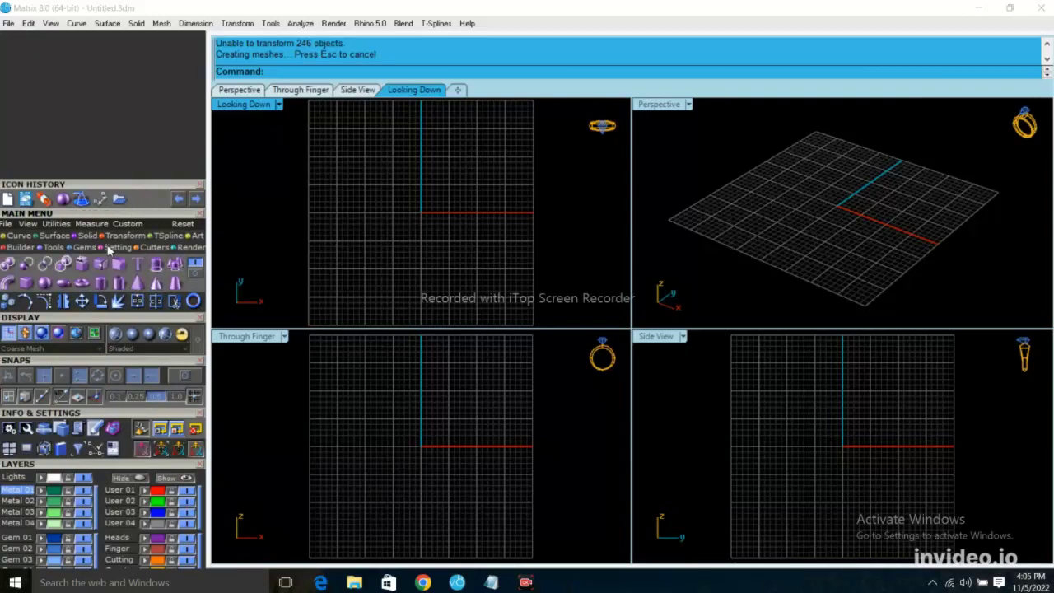
{"action": "left_click", "coordinate": [73, 247]}
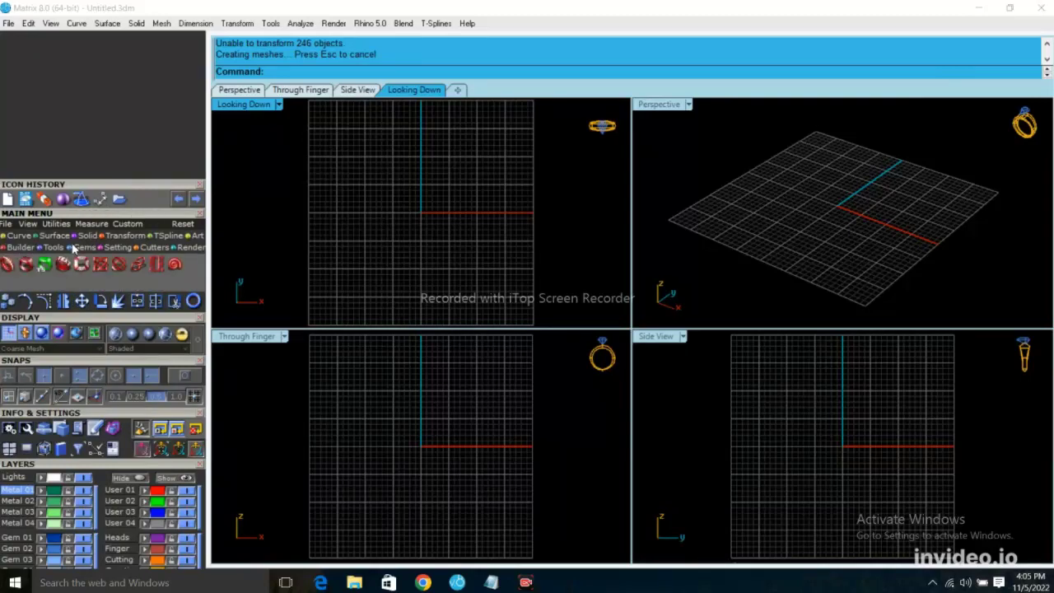
{"action": "left_click", "coordinate": [7, 264]}
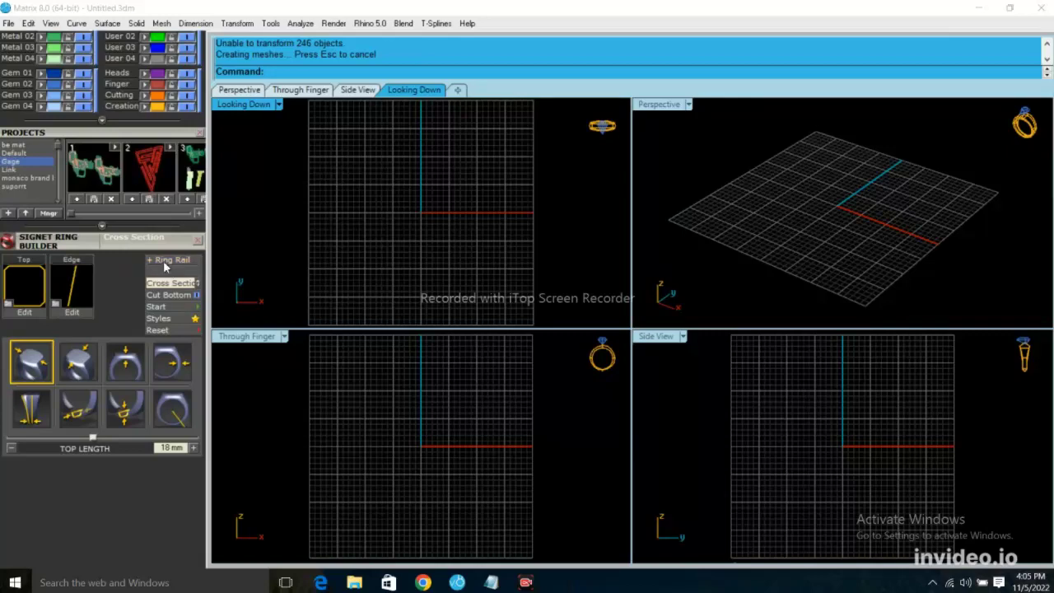
- Create a USA size 8 ring rail and generate the default 18 mm signet ring on it
{"action": "left_click", "coordinate": [169, 262]}
{"action": "left_click", "coordinate": [254, 284]}
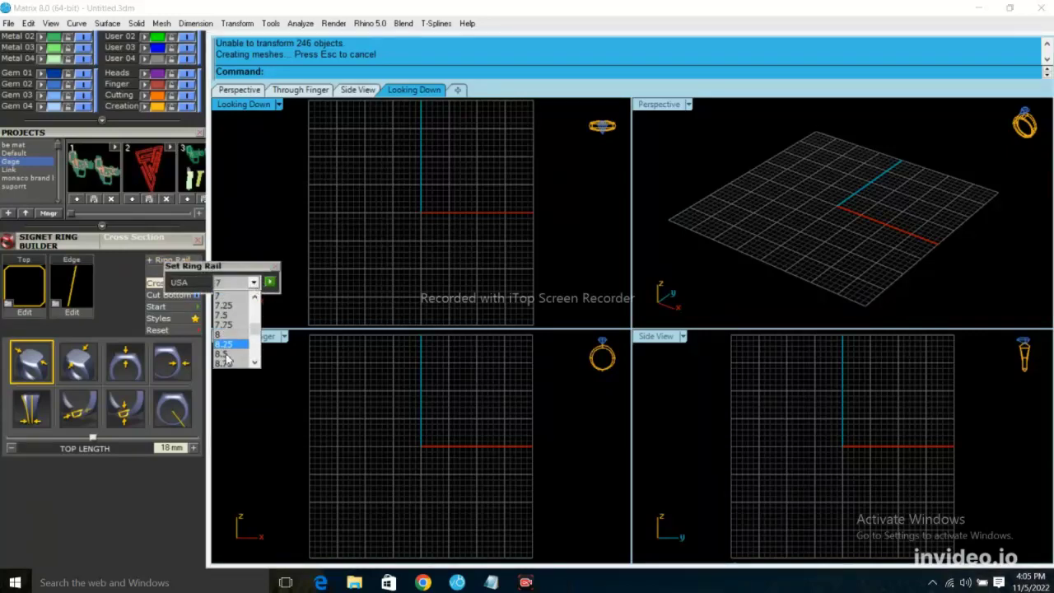
{"action": "left_click", "coordinate": [224, 322]}
{"action": "left_click", "coordinate": [271, 282]}
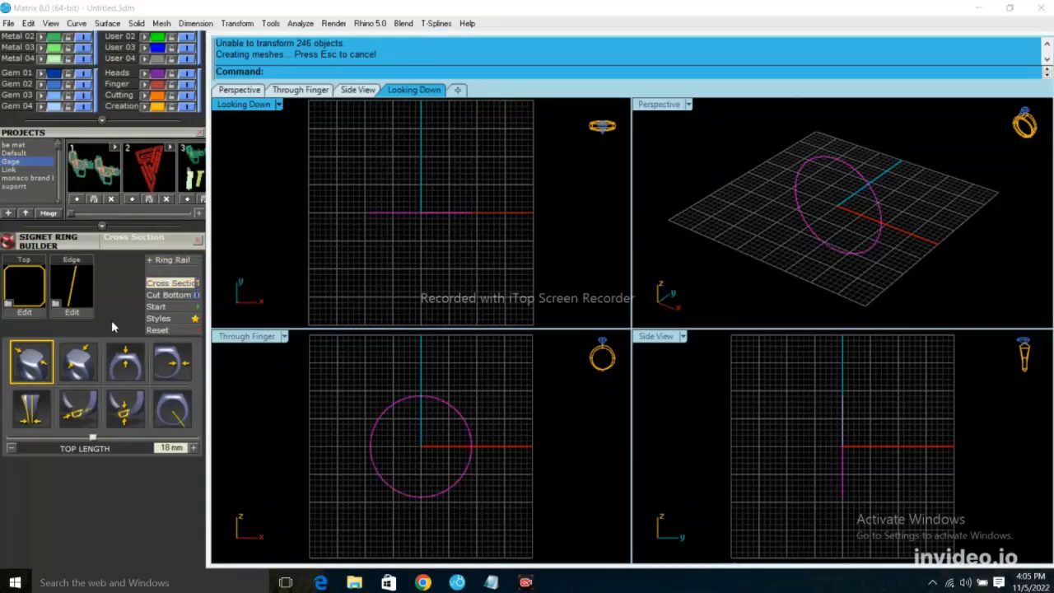
{"action": "left_click", "coordinate": [156, 307]}
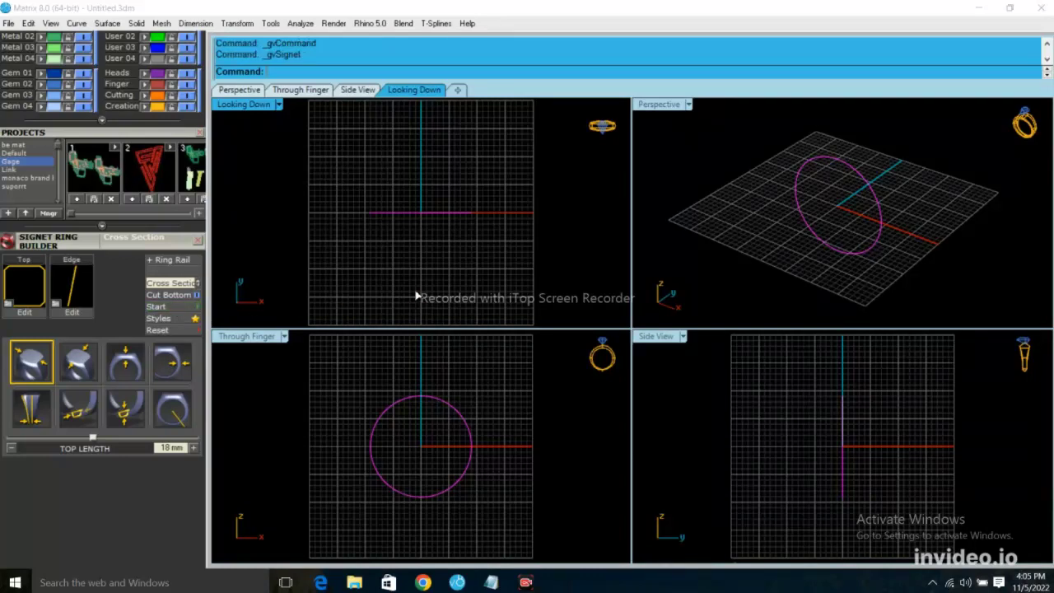
- Preview the shield-shaped addon_5 profile from the signet top library
{"action": "left_click", "coordinate": [23, 285]}
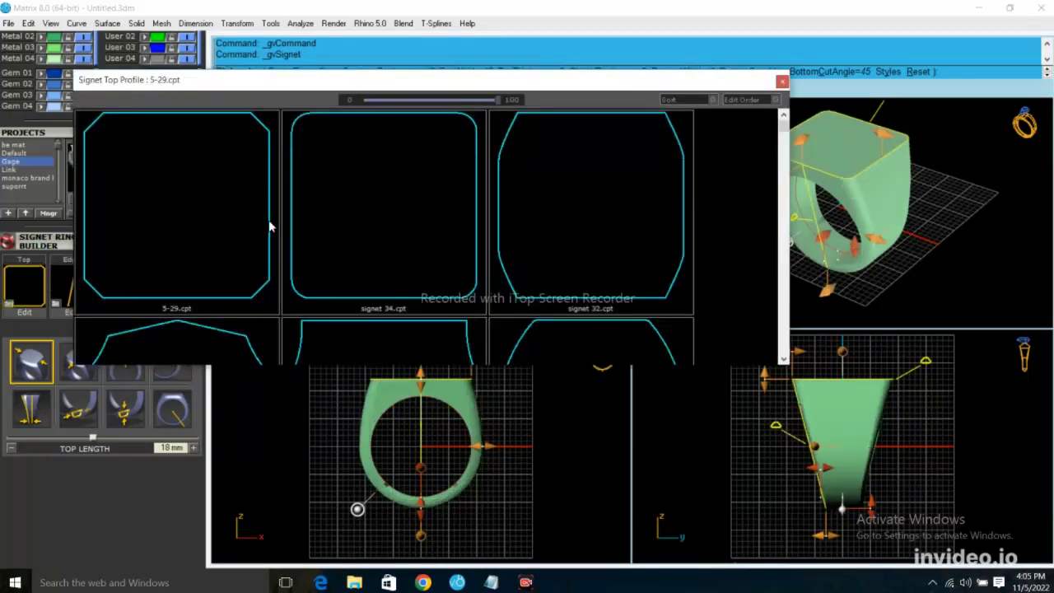
{"action": "scroll", "coordinate": [211, 221], "scroll_direction": "down", "scroll_amount": 2}
{"action": "scroll", "coordinate": [211, 221], "scroll_direction": "down", "scroll_amount": 2}
{"action": "scroll", "coordinate": [211, 221], "scroll_direction": "down", "scroll_amount": 2}
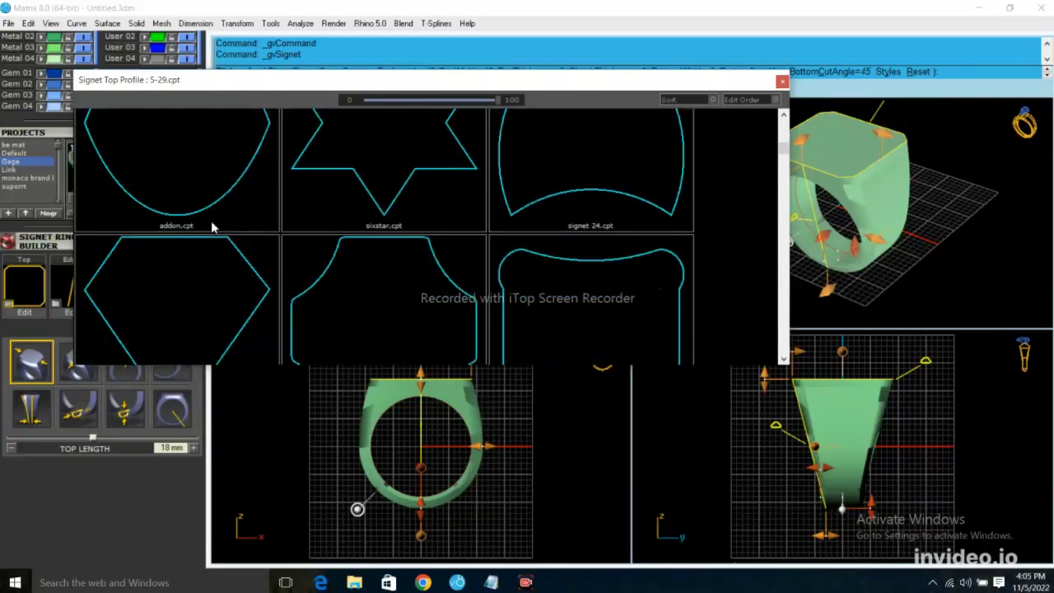
{"action": "scroll", "coordinate": [211, 221], "scroll_direction": "down", "scroll_amount": 2}
{"action": "scroll", "coordinate": [211, 223], "scroll_direction": "down", "scroll_amount": 2}
{"action": "scroll", "coordinate": [211, 223], "scroll_direction": "down", "scroll_amount": 2}
{"action": "scroll", "coordinate": [211, 223], "scroll_direction": "down", "scroll_amount": 2}
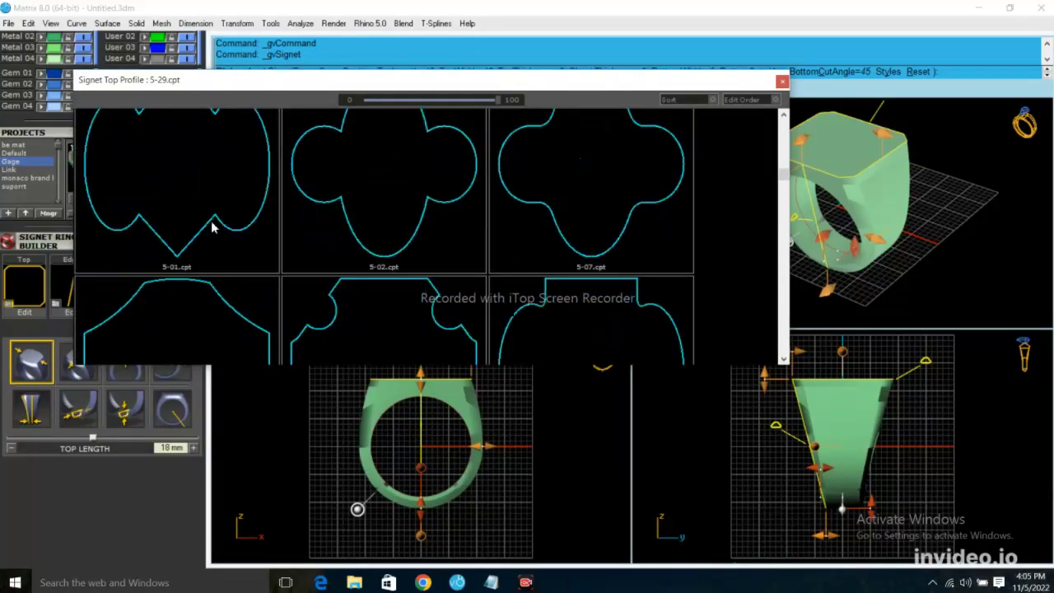
{"action": "scroll", "coordinate": [211, 223], "scroll_direction": "down", "scroll_amount": 2}
{"action": "scroll", "coordinate": [211, 224], "scroll_direction": "down", "scroll_amount": 2}
{"action": "scroll", "coordinate": [211, 224], "scroll_direction": "down", "scroll_amount": 2}
{"action": "scroll", "coordinate": [211, 224], "scroll_direction": "down", "scroll_amount": 2}
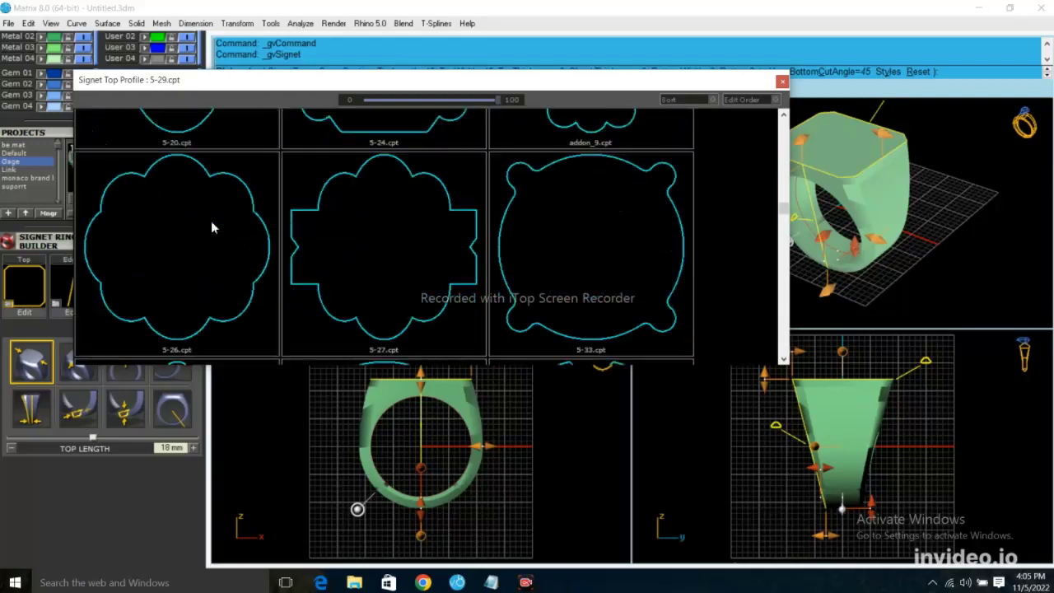
{"action": "scroll", "coordinate": [211, 223], "scroll_direction": "down", "scroll_amount": 2}
{"action": "left_click", "coordinate": [781, 81]}
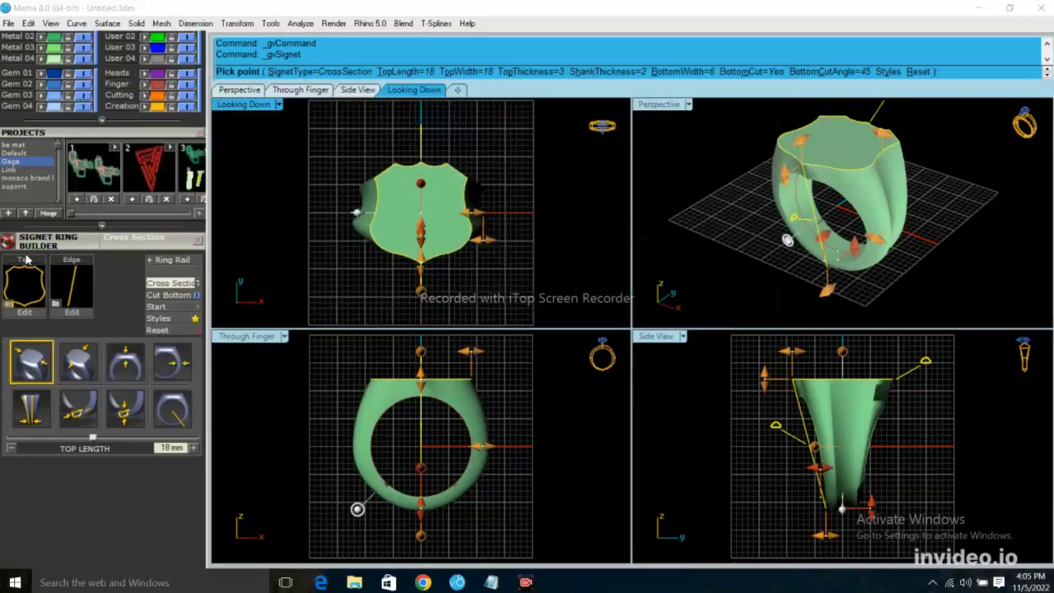
- Replace it with a square top profile with clipped corners
{"action": "left_click", "coordinate": [27, 294]}
{"action": "scroll", "coordinate": [403, 276], "scroll_direction": "down", "scroll_amount": 2}
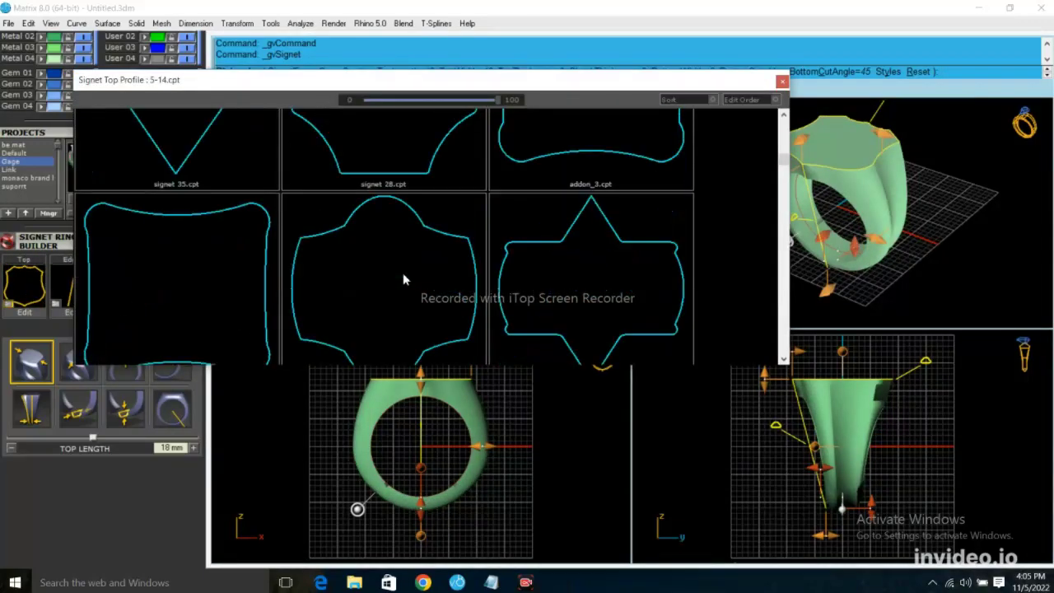
{"action": "scroll", "coordinate": [402, 273], "scroll_direction": "down", "scroll_amount": 2}
{"action": "double_click", "coordinate": [403, 280]}
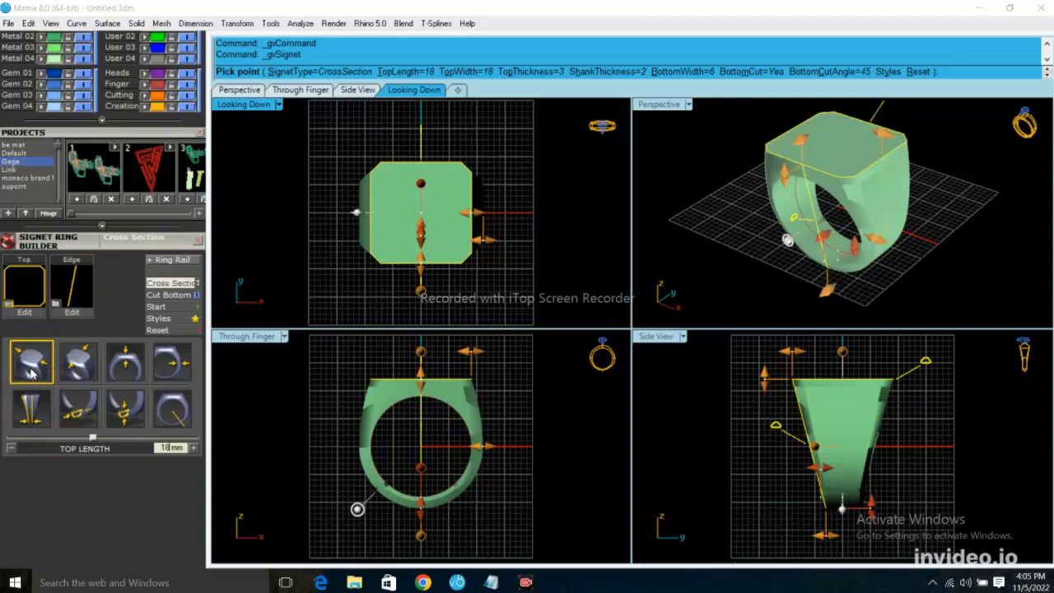
- Set the signet top thickness to 1 mm
{"action": "left_click", "coordinate": [83, 376]}
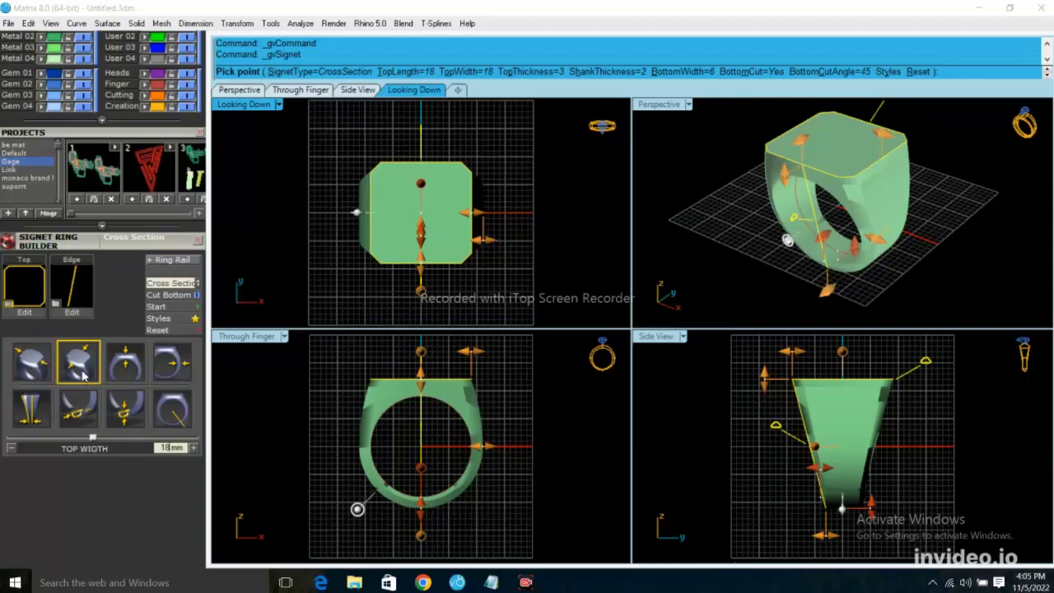
{"action": "left_click", "coordinate": [128, 371]}
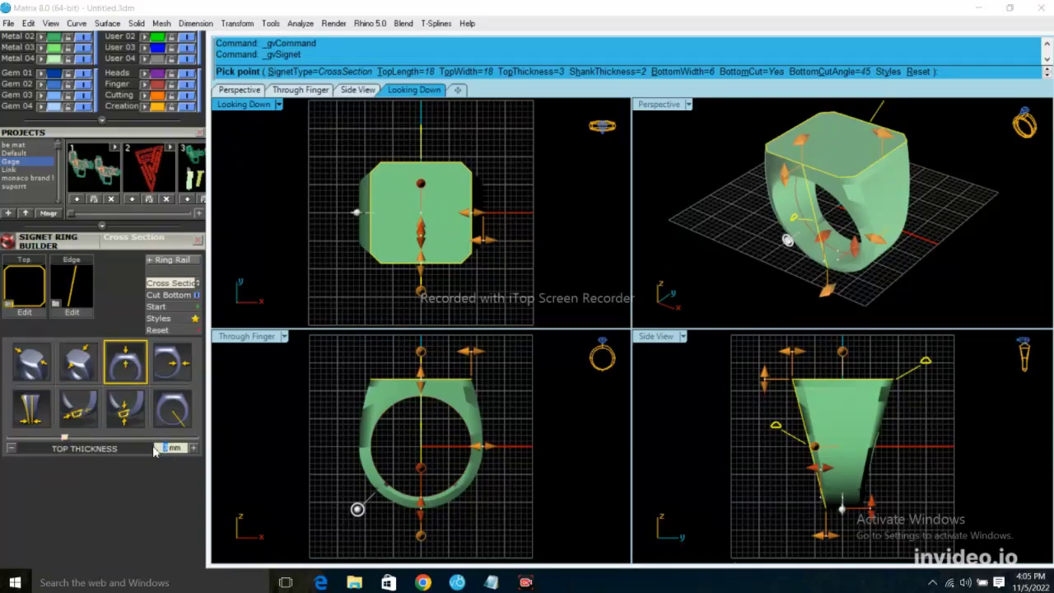
{"action": "type", "text": "1"}
{"action": "key", "text": "Return"}
- Apply the 5-23 side edge curve to the ring's sides
{"action": "left_click", "coordinate": [71, 285]}
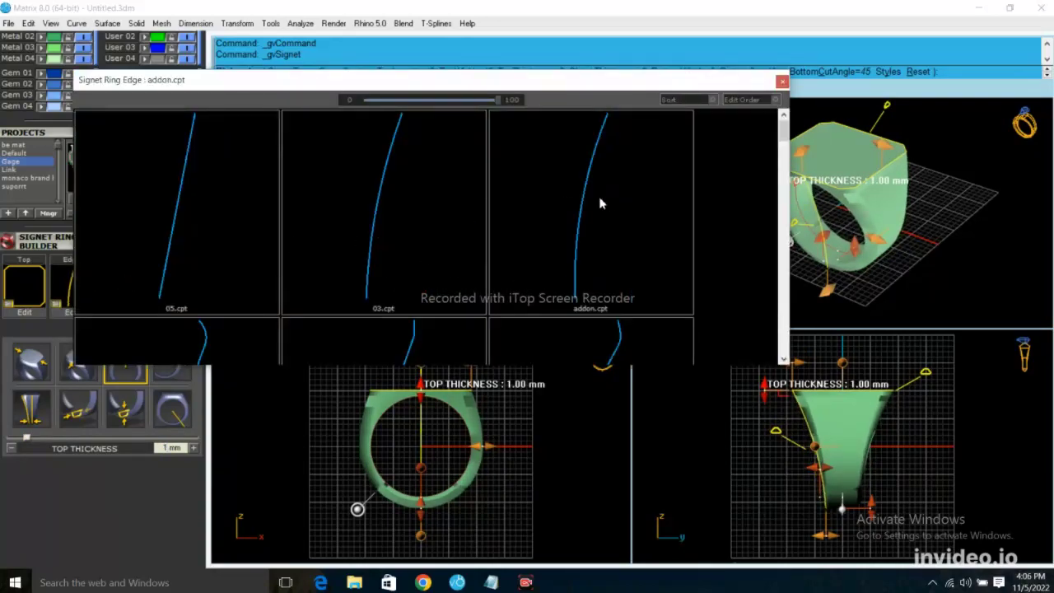
{"action": "scroll", "coordinate": [601, 204], "scroll_direction": "down", "scroll_amount": 2}
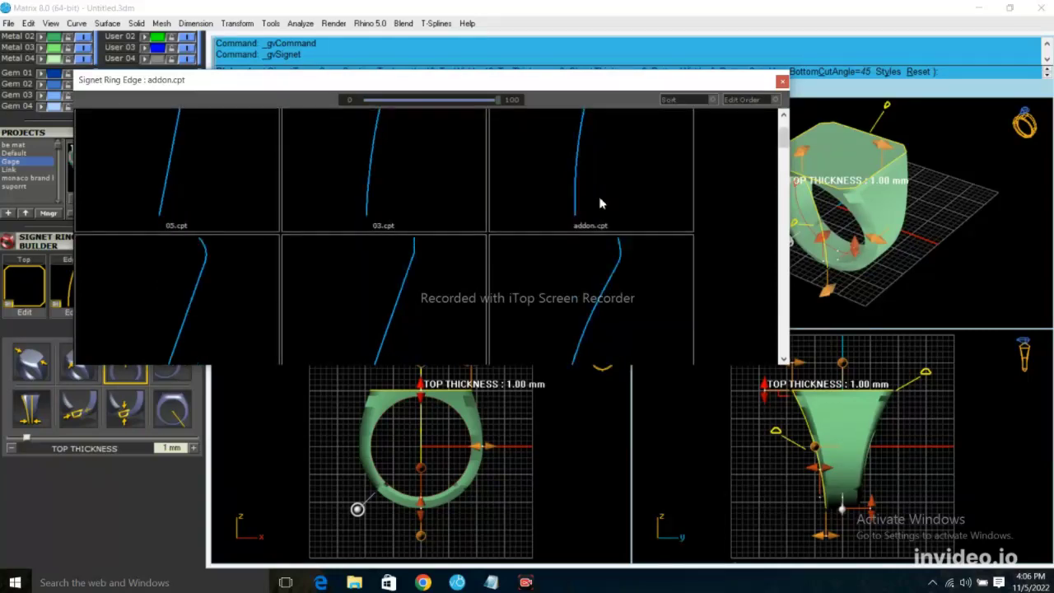
{"action": "scroll", "coordinate": [600, 204], "scroll_direction": "down", "scroll_amount": 2}
{"action": "scroll", "coordinate": [601, 204], "scroll_direction": "down", "scroll_amount": 1}
{"action": "scroll", "coordinate": [600, 204], "scroll_direction": "down", "scroll_amount": 1}
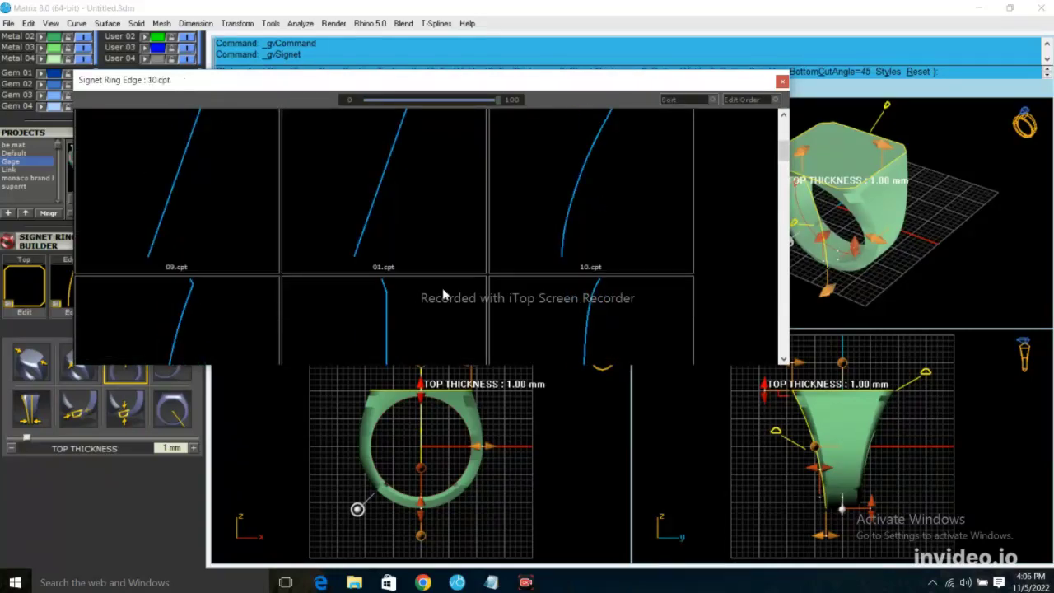
{"action": "left_click", "coordinate": [373, 304]}
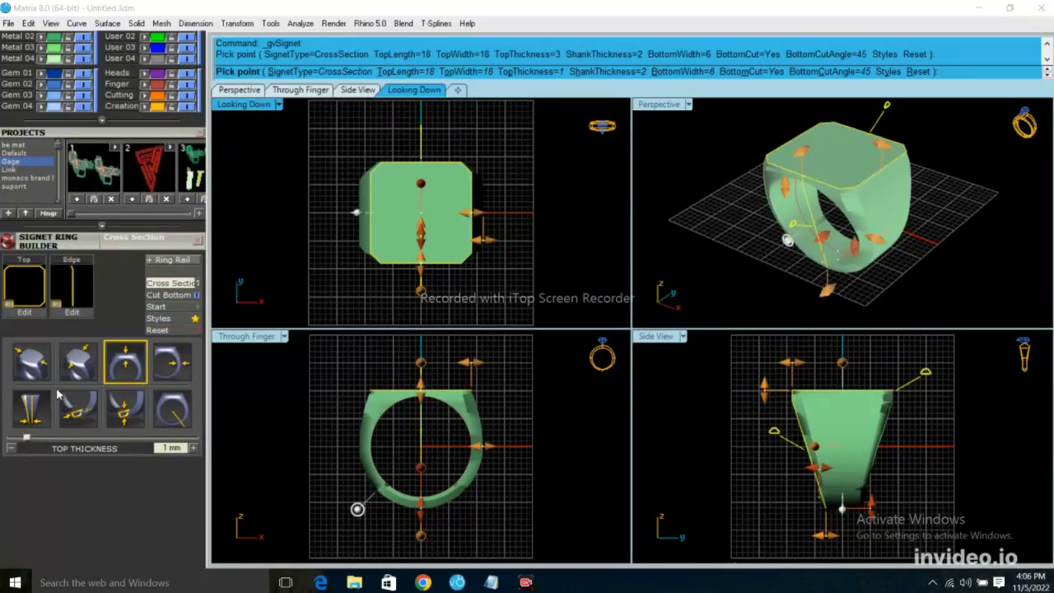
- Set the shank thickness to 1 mm
{"action": "left_click", "coordinate": [31, 409]}
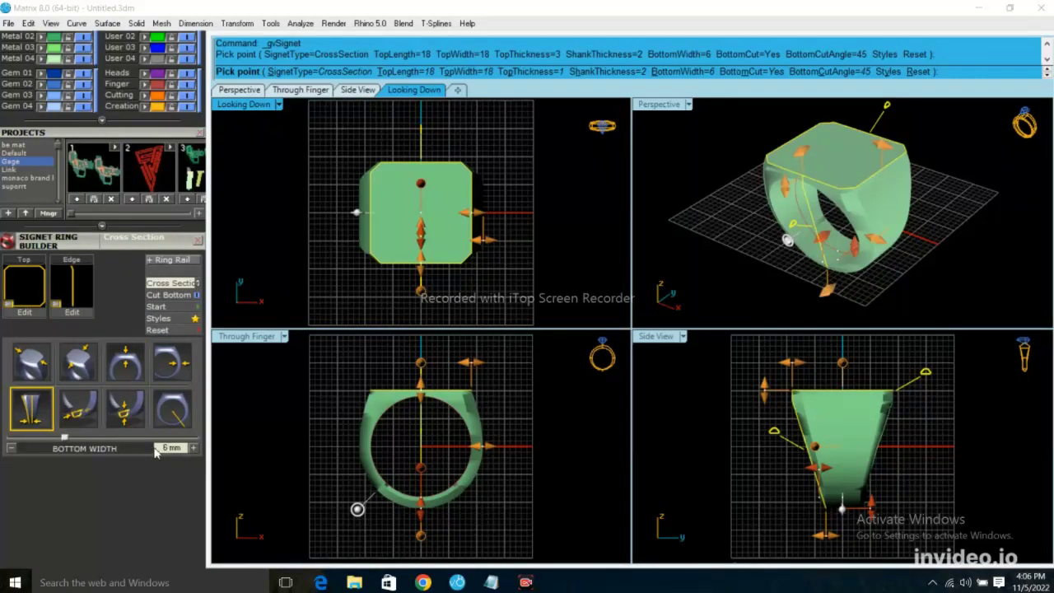
{"action": "left_click", "coordinate": [168, 363]}
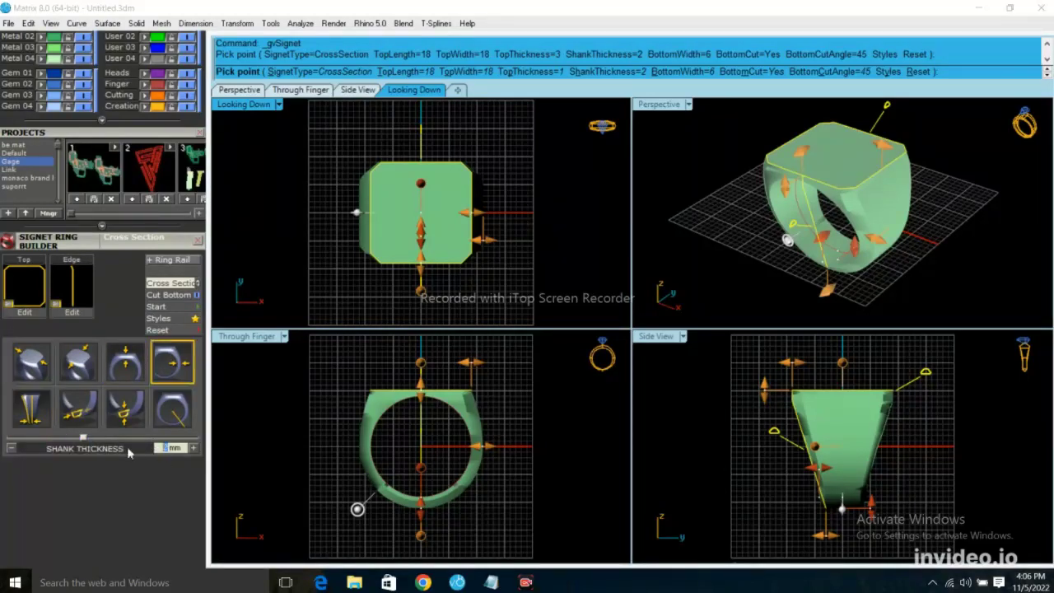
{"action": "type", "text": "1"}
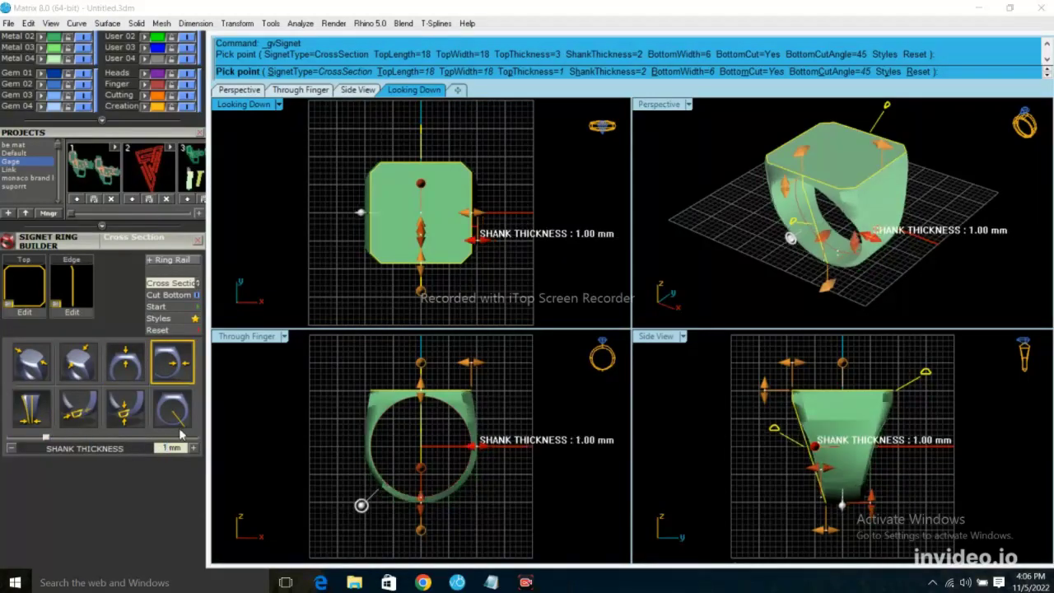
{"action": "key", "text": "Return"}
- Set the signet top length and top width to 20 mm each
{"action": "left_click", "coordinate": [37, 298]}
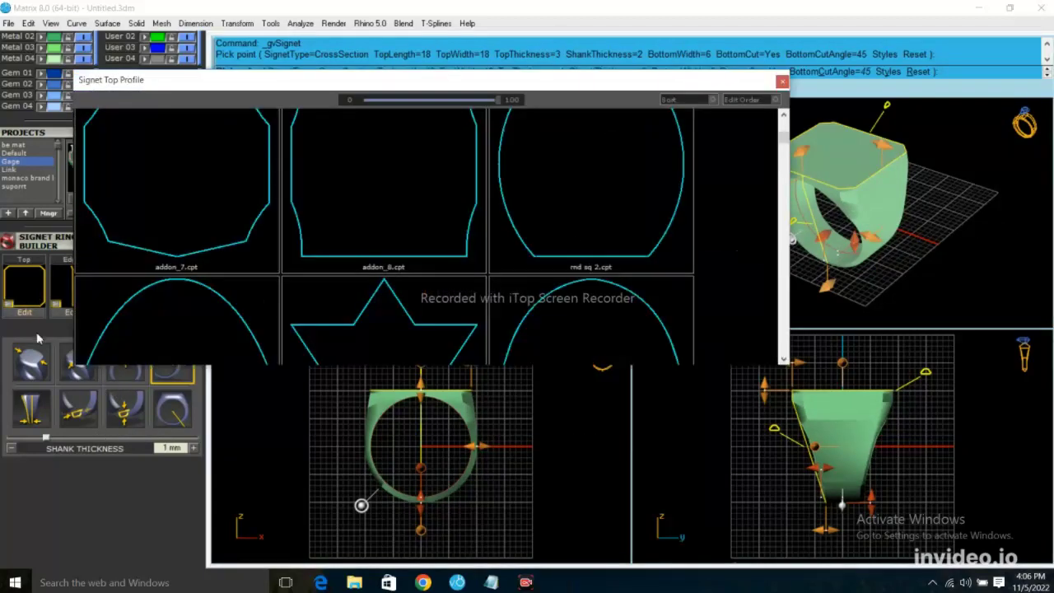
{"action": "left_click", "coordinate": [782, 81]}
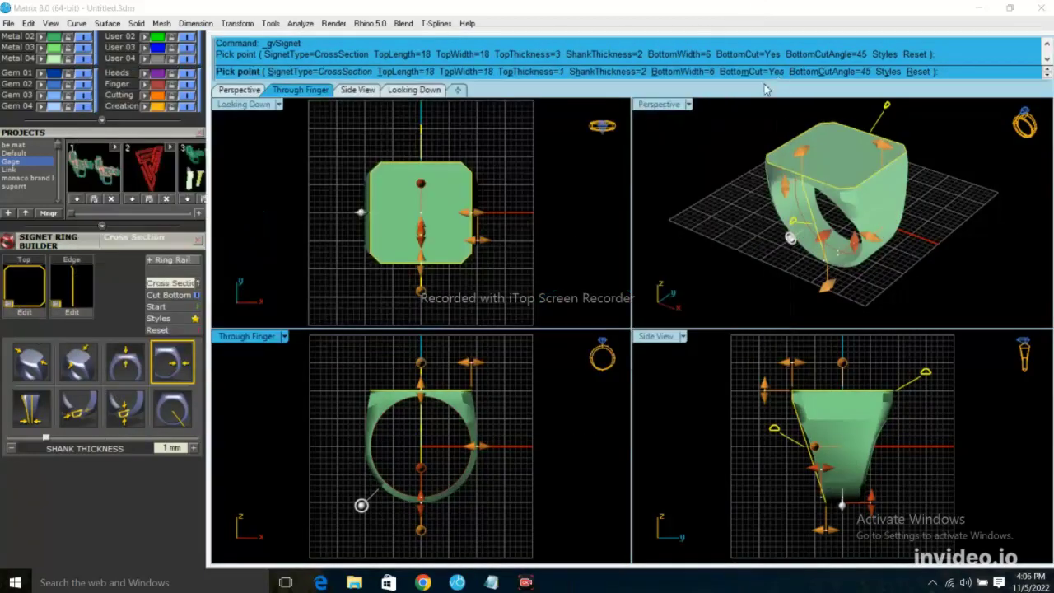
{"action": "left_click", "coordinate": [47, 350]}
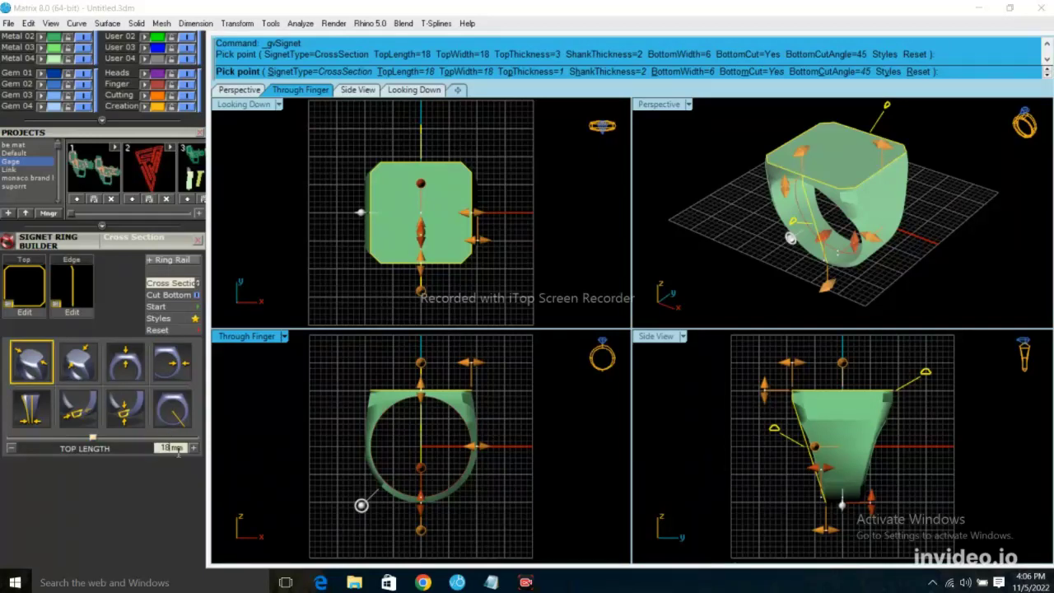
{"action": "double_click", "coordinate": [164, 448]}
{"action": "key", "text": "Return"}
{"action": "left_click", "coordinate": [79, 364]}
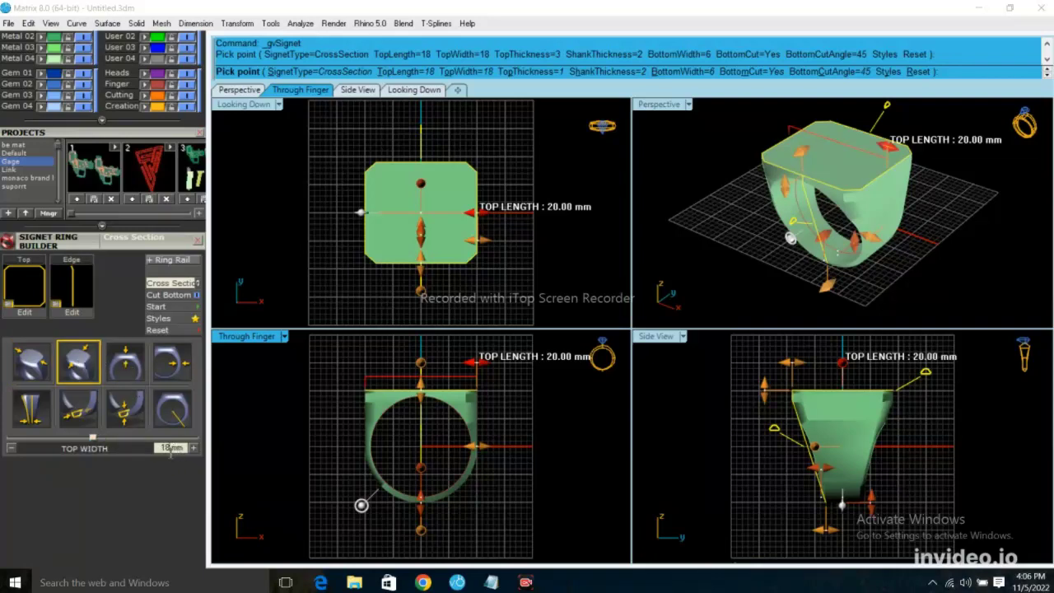
{"action": "type", "text": "20"}
{"action": "key", "text": "Return"}
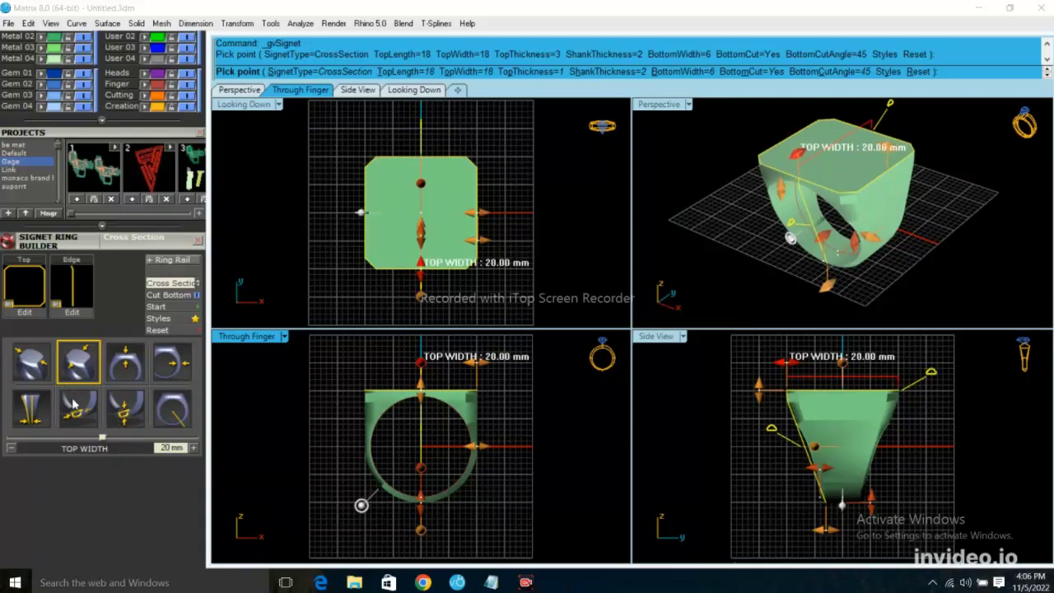
- Narrow the shank bottom width to 3 mm
{"action": "left_click", "coordinate": [26, 414]}
{"action": "double_click", "coordinate": [167, 447]}
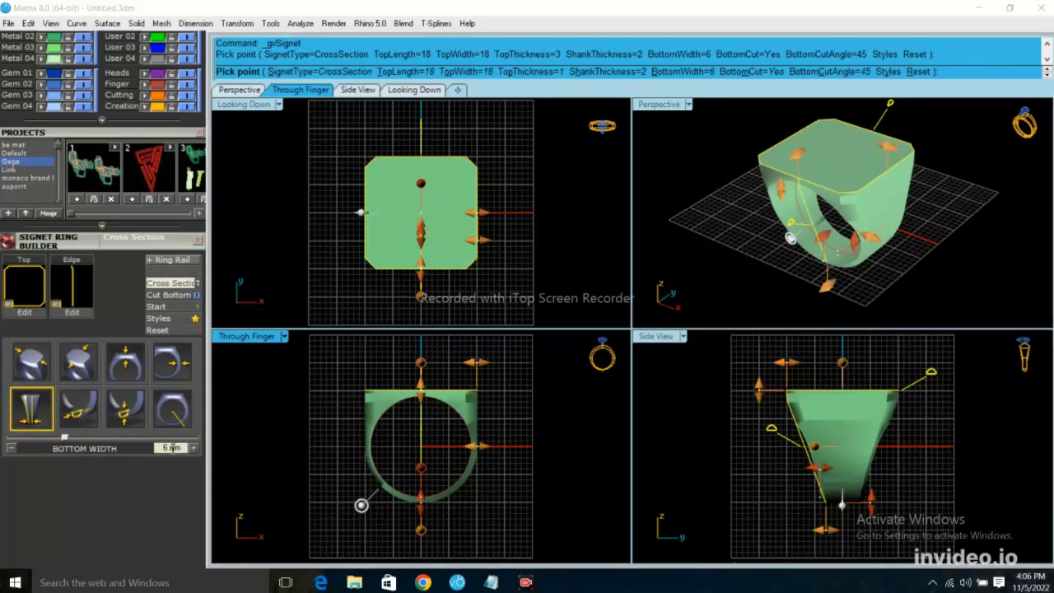
{"action": "type", "text": "3"}
{"action": "key", "text": "Return"}
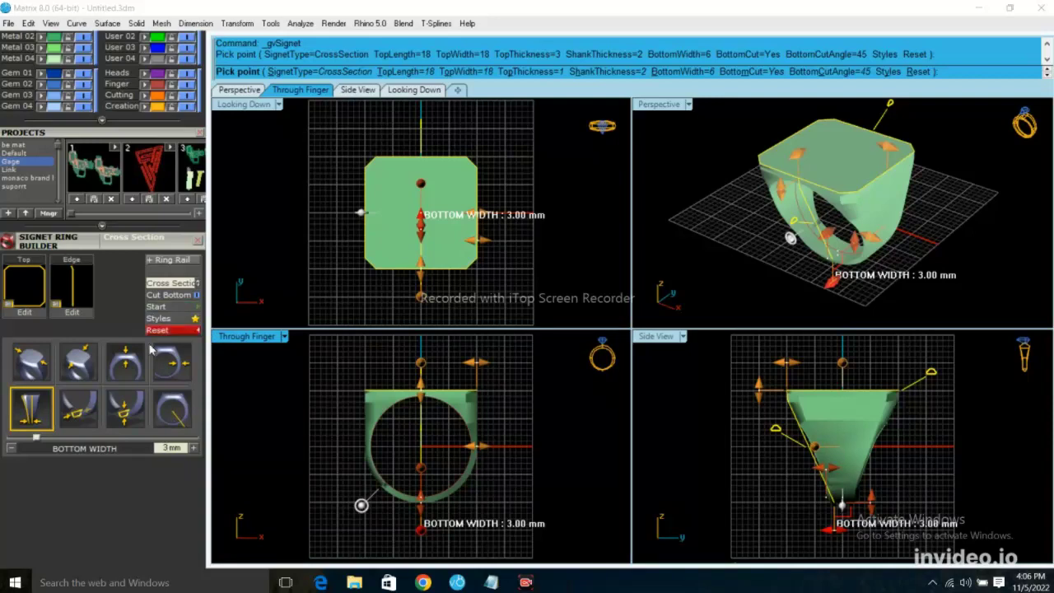
- End the Signet builder to make the ring a finished solid, then inspect it in Perspective
{"action": "right_click", "coordinate": [361, 505]}
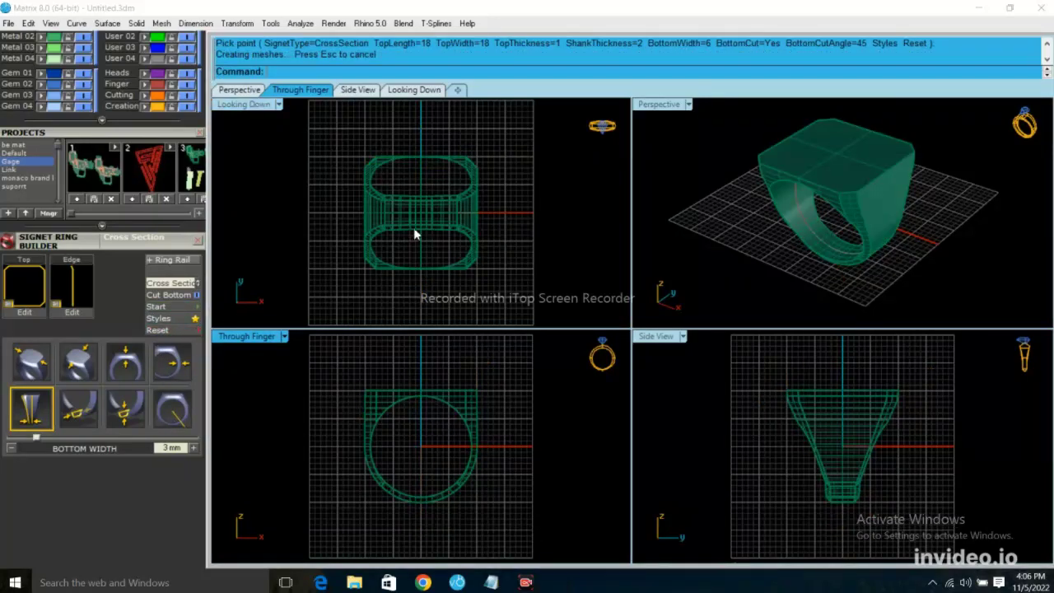
{"action": "right_click_drag", "start_coordinate": [414, 229], "coordinate": [384, 199]}
{"action": "scroll", "coordinate": [848, 188], "scroll_direction": "up", "scroll_amount": 5}
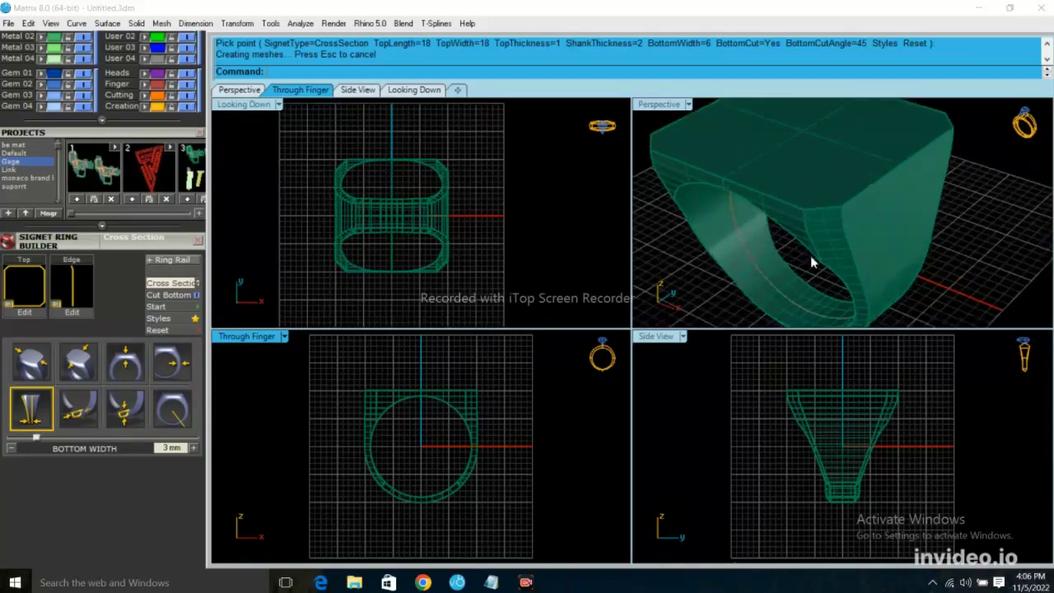
{"action": "mouse_move", "coordinate": [810, 255]}
{"action": "right_mouse_down"}
{"action": "mouse_move", "coordinate": [1019, 205]}
{"action": "mouse_move", "coordinate": [923, 223]}
{"action": "mouse_move", "coordinate": [983, 226]}
{"action": "mouse_move", "coordinate": [716, 212]}
{"action": "mouse_move", "coordinate": [916, 229]}
{"action": "mouse_move", "coordinate": [767, 226]}
{"action": "mouse_move", "coordinate": [692, 244]}
{"action": "mouse_move", "coordinate": [845, 189]}
{"action": "mouse_move", "coordinate": [835, 223]}
{"action": "mouse_move", "coordinate": [843, 219]}
{"action": "right_mouse_up"}
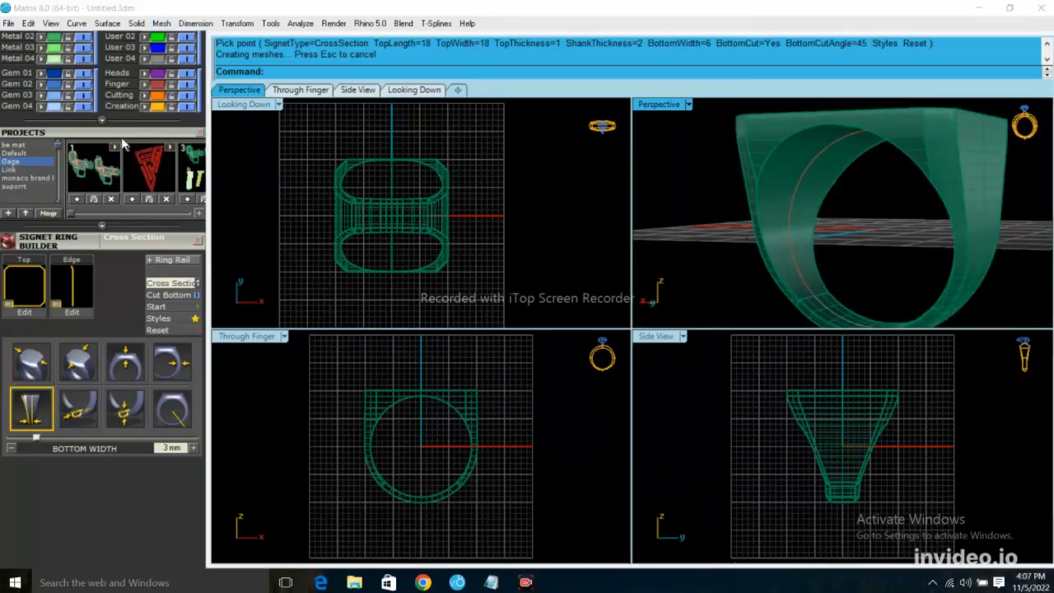
{"action": "scroll", "coordinate": [118, 136], "scroll_direction": "up", "scroll_amount": 3}
{"action": "scroll", "coordinate": [99, 124], "scroll_direction": "up", "scroll_amount": 3}
{"action": "scroll", "coordinate": [50, 103], "scroll_direction": "up", "scroll_amount": 2}
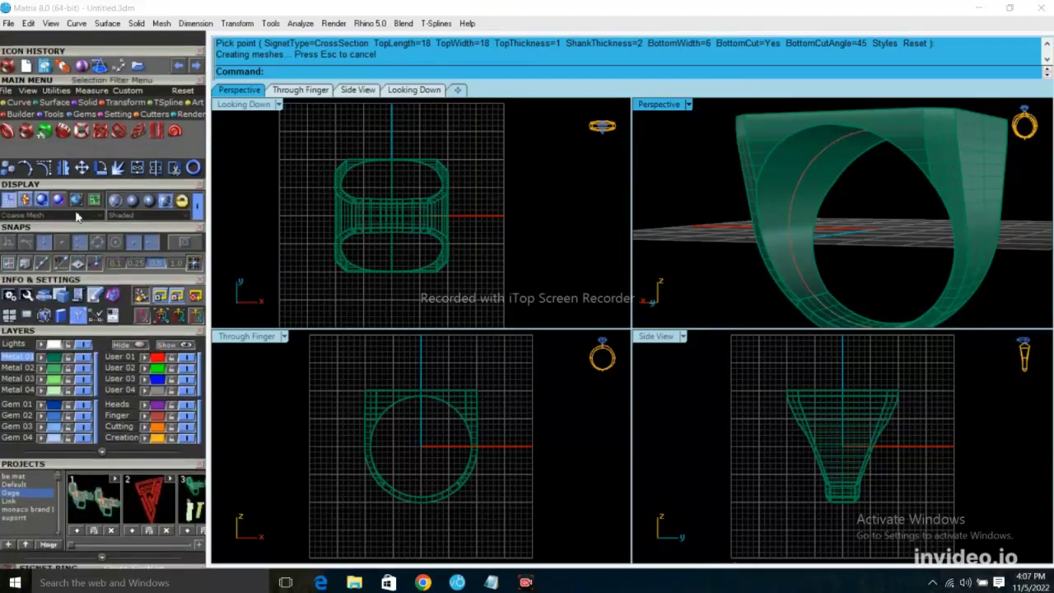
- Use Extract Surface to separate the ring's inner finger surface from the solid
{"action": "left_click", "coordinate": [18, 102]}
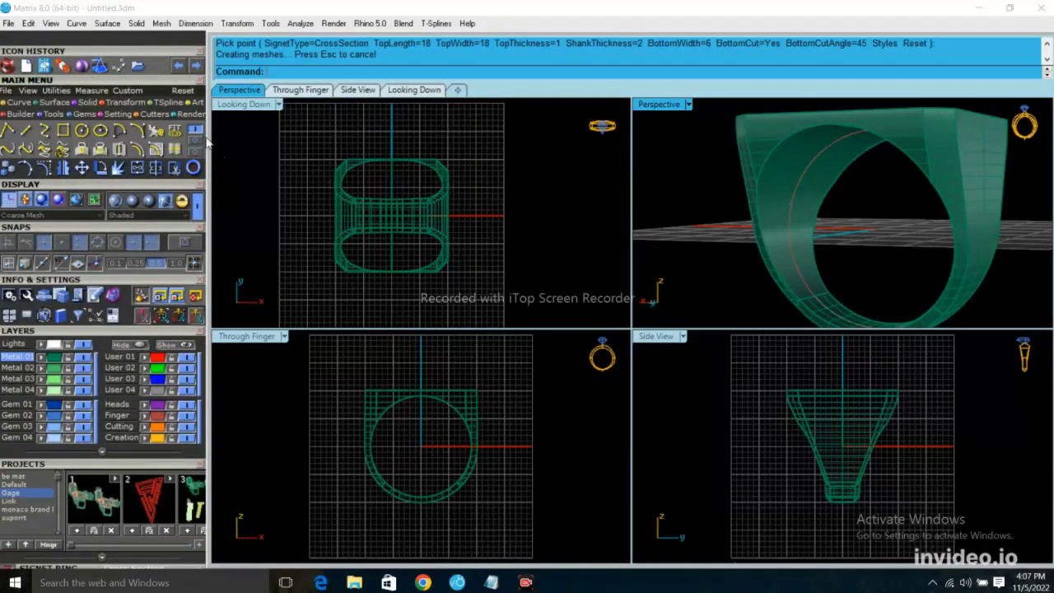
{"action": "left_click", "coordinate": [91, 102]}
{"action": "left_click", "coordinate": [100, 130]}
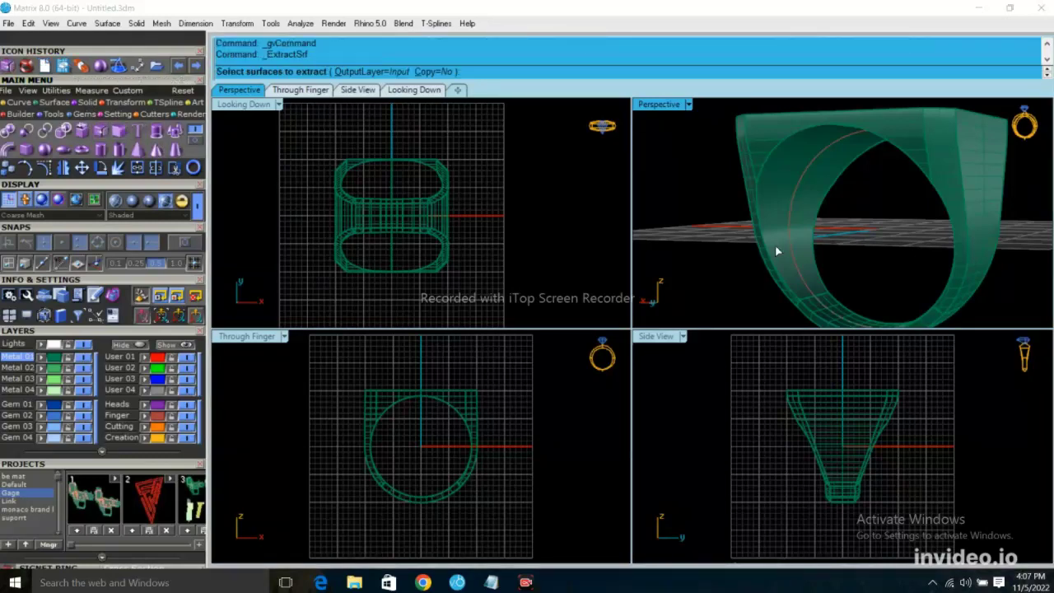
{"action": "left_click", "coordinate": [777, 199]}
{"action": "key", "text": "Return"}
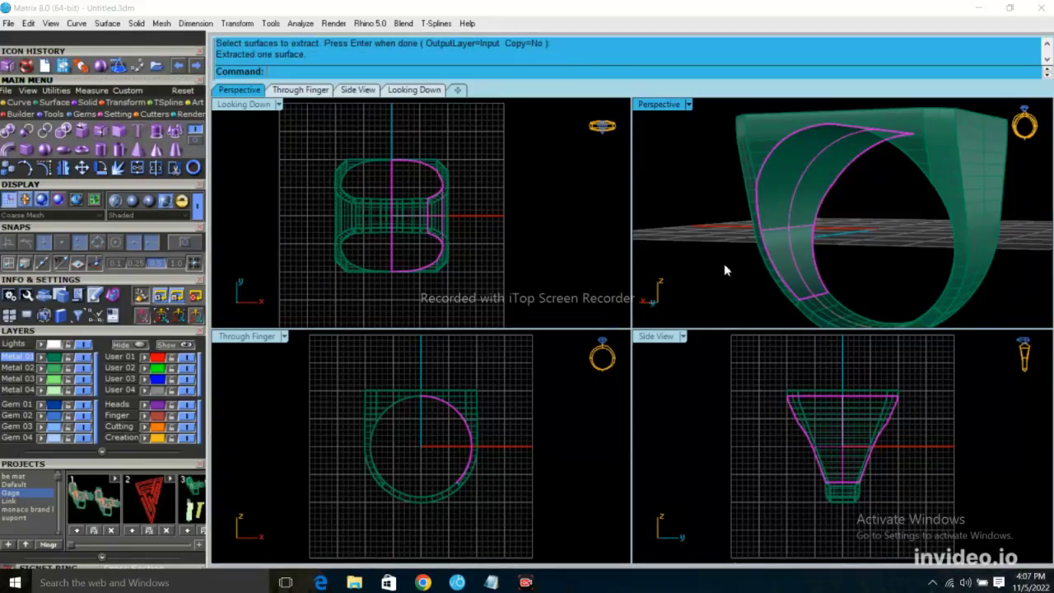
{"action": "left_click", "coordinate": [710, 260]}
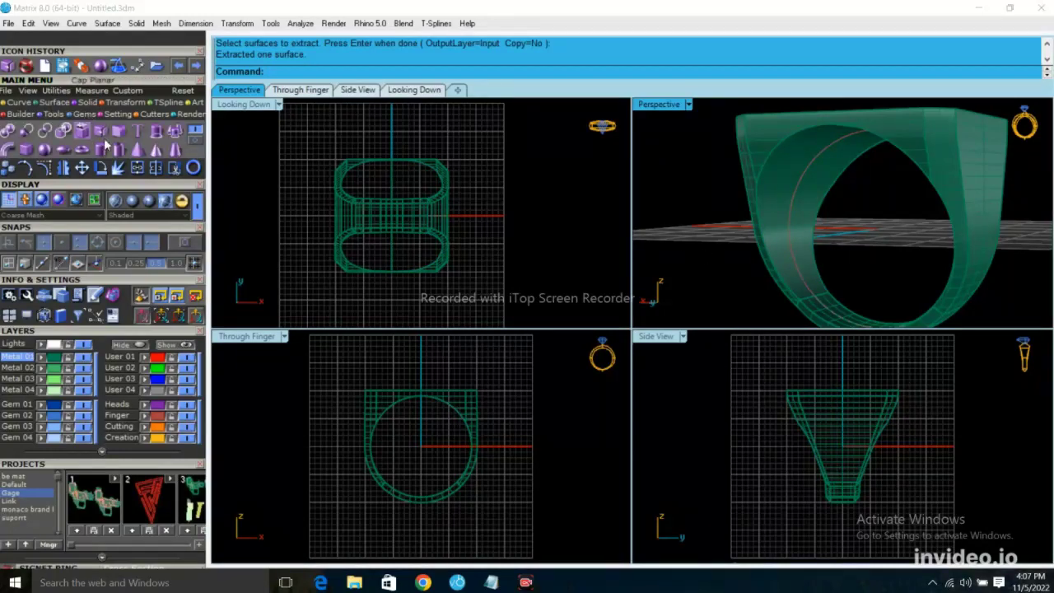
{"action": "left_click", "coordinate": [20, 103]}
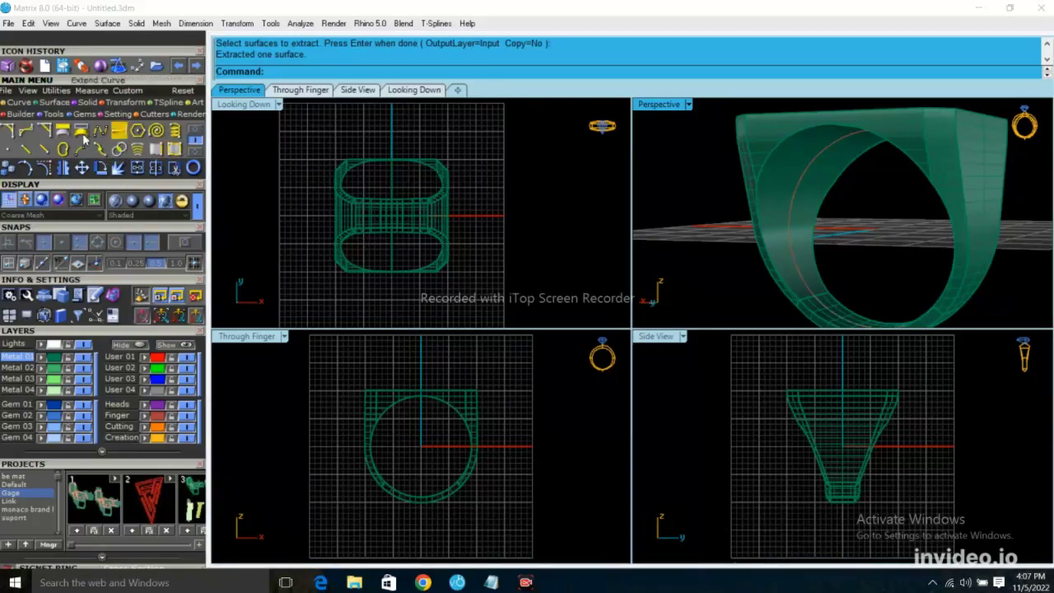
- Unroll the extracted inner surface into flat UV curves and move them aside
{"action": "left_click", "coordinate": [84, 143]}
{"action": "left_click", "coordinate": [794, 188]}
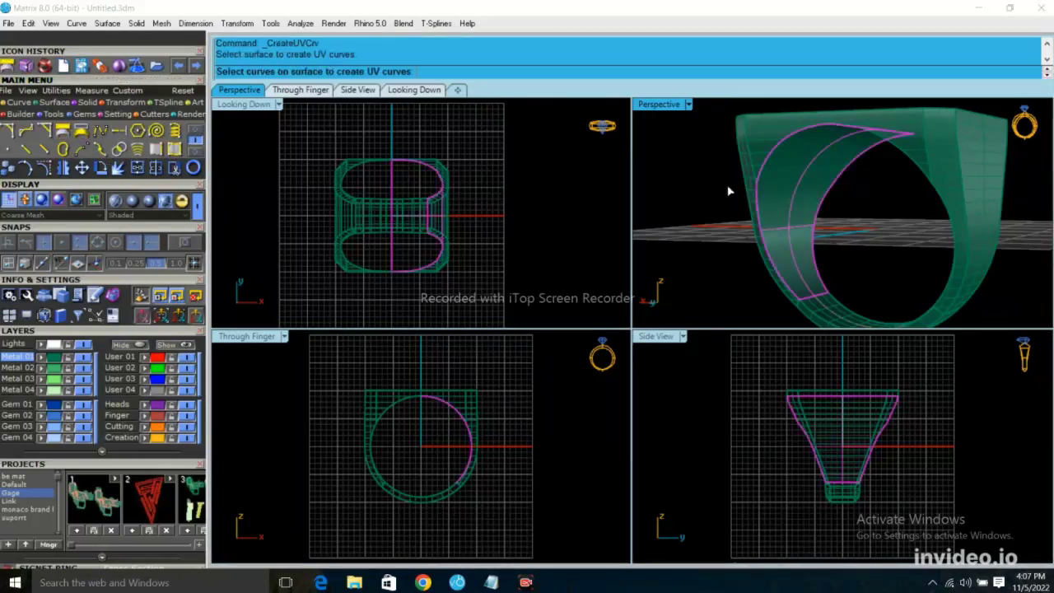
{"action": "right_click", "coordinate": [363, 174]}
{"action": "scroll", "coordinate": [276, 243], "scroll_direction": "down", "scroll_amount": 3}
{"action": "scroll", "coordinate": [272, 250], "scroll_direction": "down", "scroll_amount": 1}
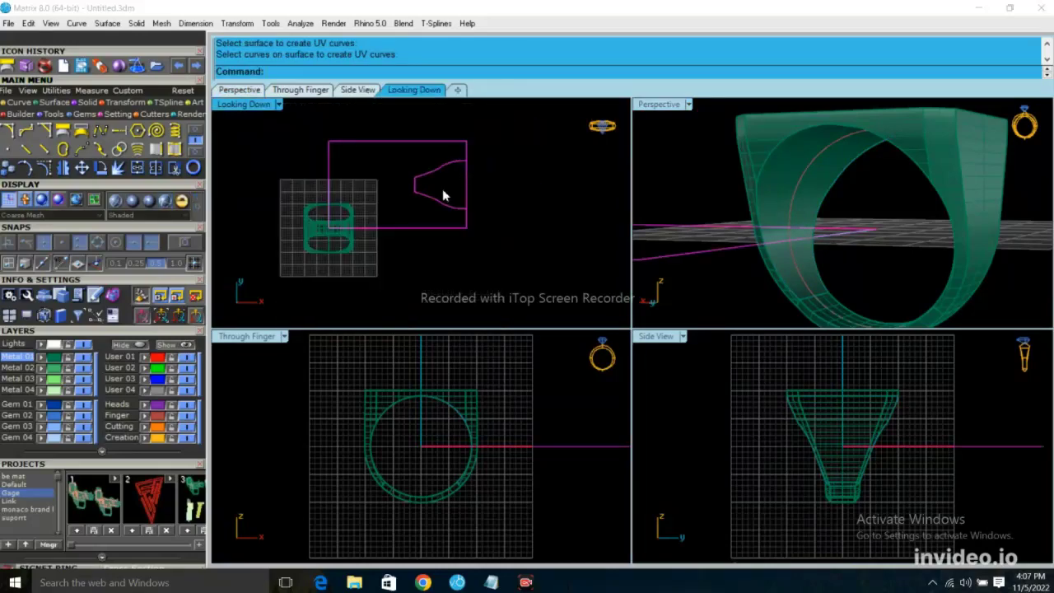
{"action": "left_click_drag", "start_coordinate": [405, 228], "coordinate": [458, 179]}
{"action": "left_click", "coordinate": [424, 207]}
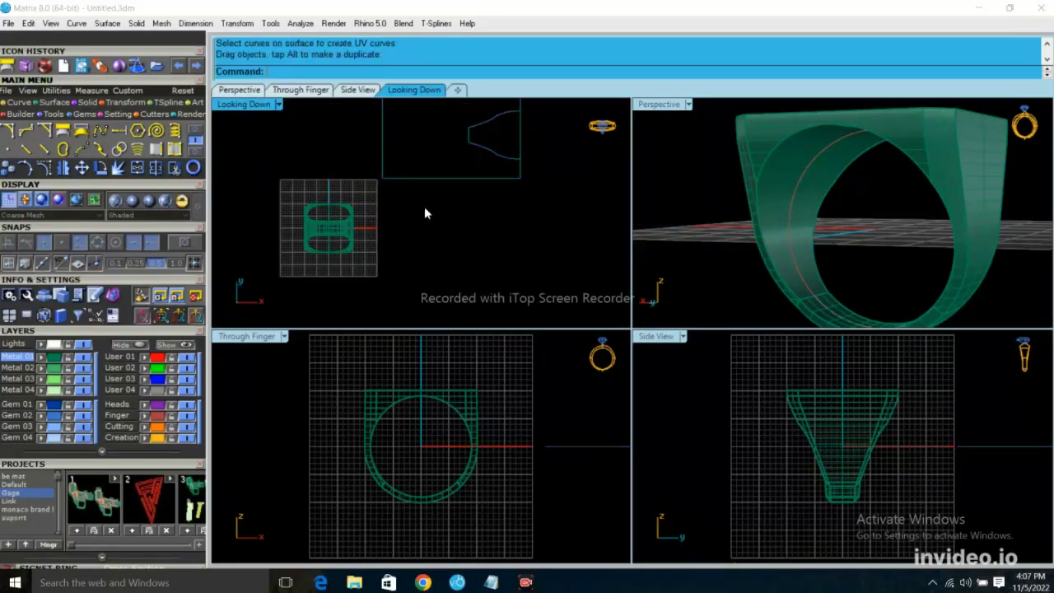
- Maximize Looking Down and offset the flattened profile curve inward by 0.5
{"action": "scroll", "coordinate": [484, 181], "scroll_direction": "down", "scroll_amount": 2}
{"action": "scroll", "coordinate": [483, 181], "scroll_direction": "up", "scroll_amount": 2}
{"action": "scroll", "coordinate": [404, 184], "scroll_direction": "up", "scroll_amount": 2}
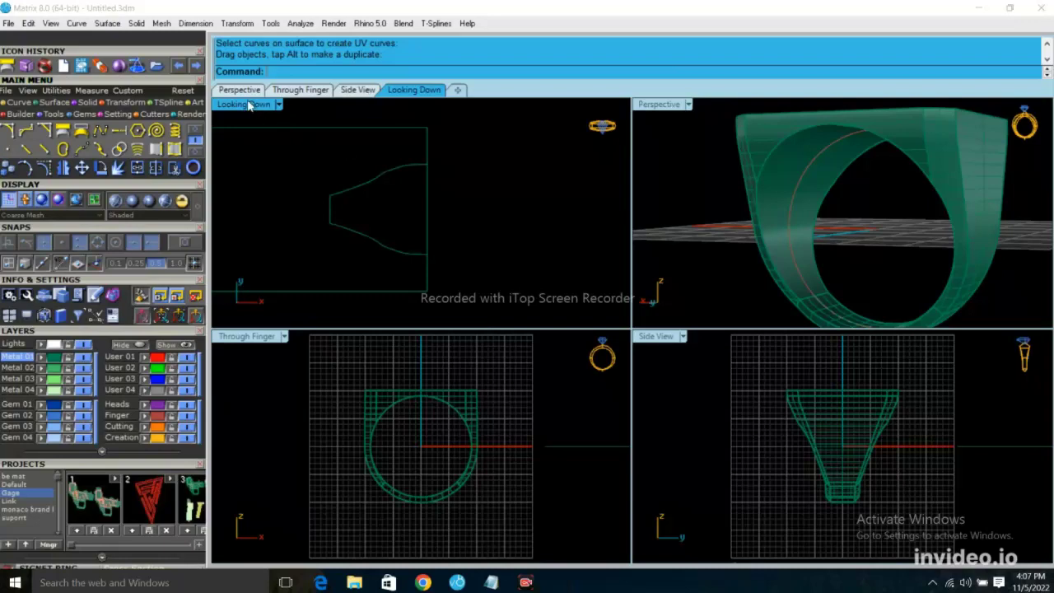
{"action": "double_click", "coordinate": [245, 105]}
{"action": "scroll", "coordinate": [503, 247], "scroll_direction": "down", "scroll_amount": 1}
{"action": "scroll", "coordinate": [428, 238], "scroll_direction": "up", "scroll_amount": 2}
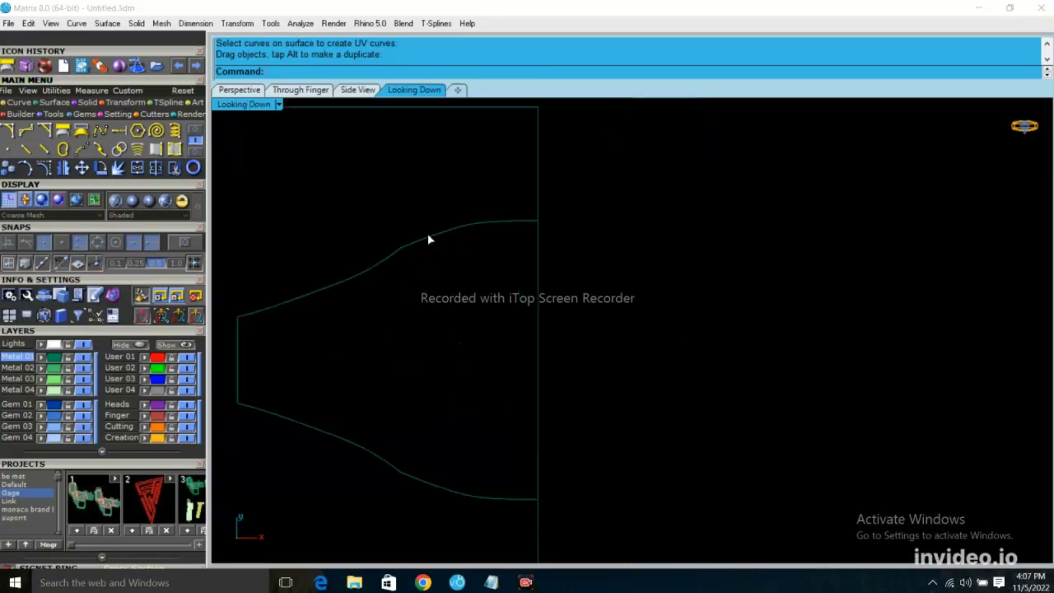
{"action": "left_click", "coordinate": [428, 236]}
{"action": "type", "text": "ffsetSrf"}
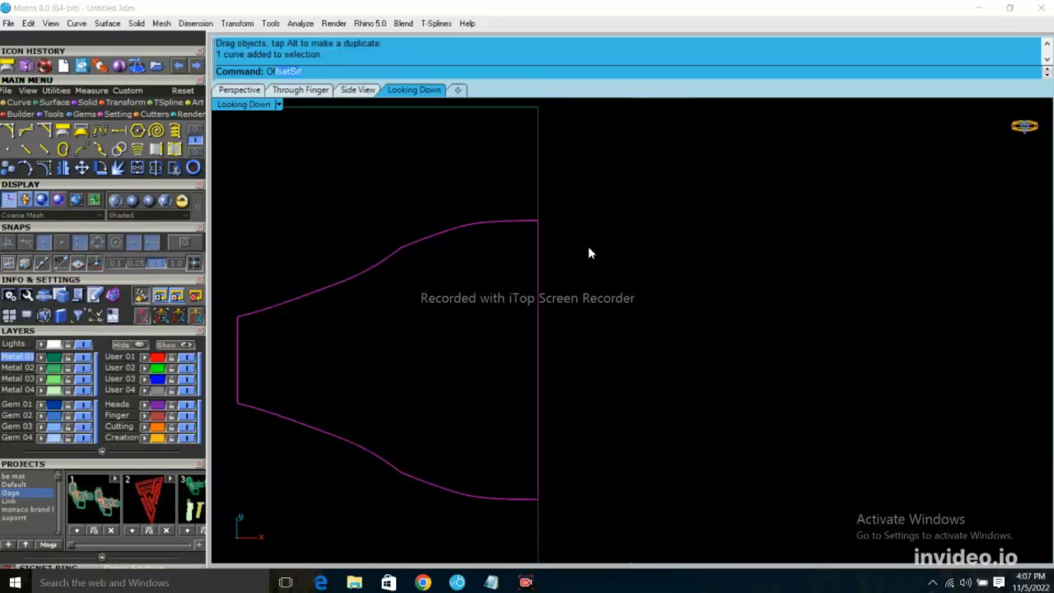
{"action": "key", "text": "Return"}
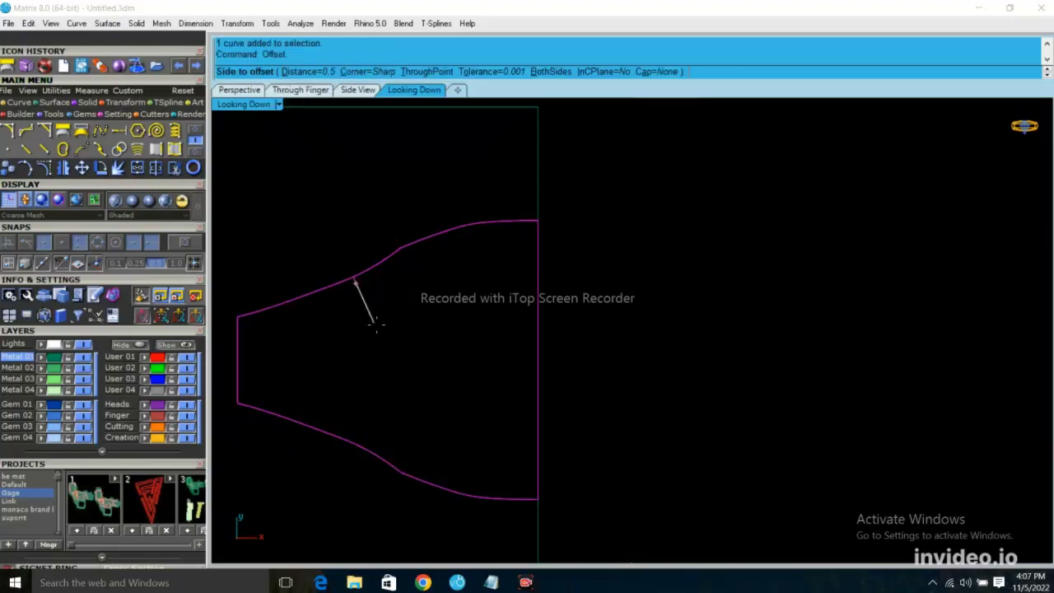
{"action": "left_click", "coordinate": [375, 324]}
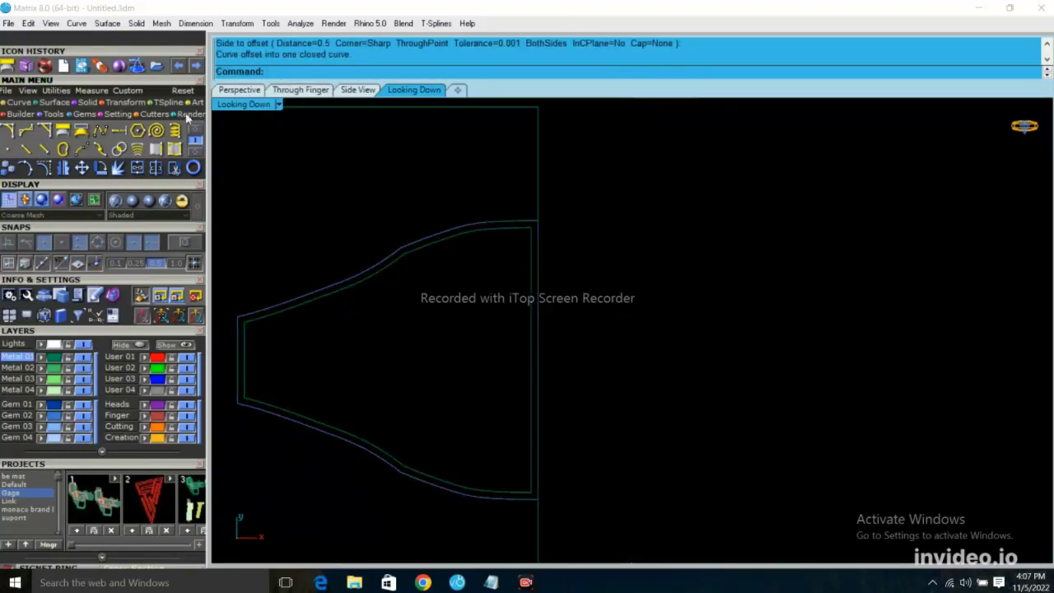
{"action": "key", "text": "Escape"}
- Draw a diagonal line across the profile and offset a parallel copy beside it
{"action": "left_click", "coordinate": [45, 150]}
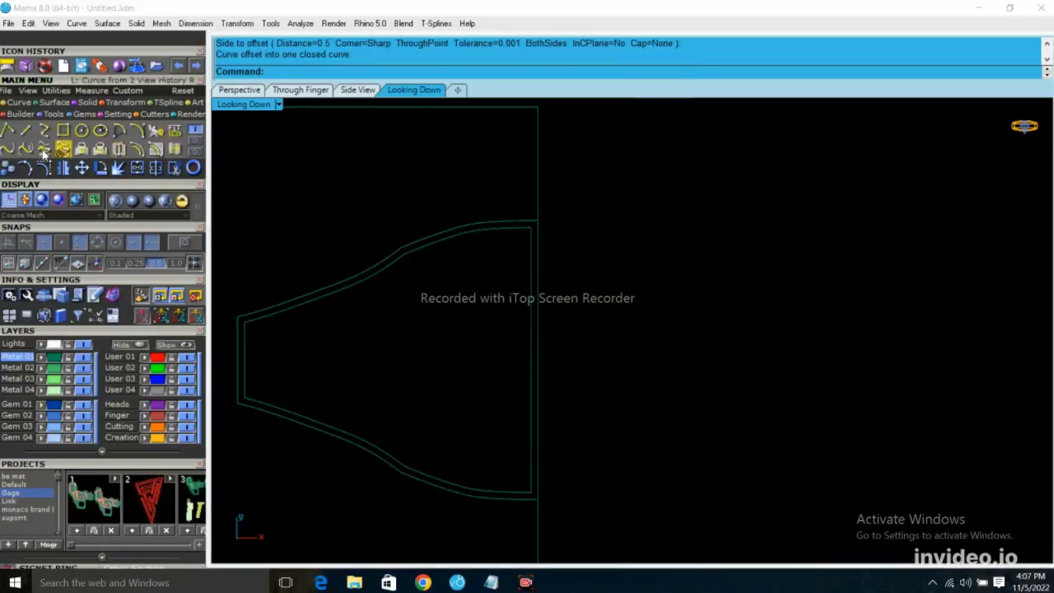
{"action": "left_click", "coordinate": [26, 130]}
{"action": "scroll", "coordinate": [486, 231], "scroll_direction": "down", "scroll_amount": 2}
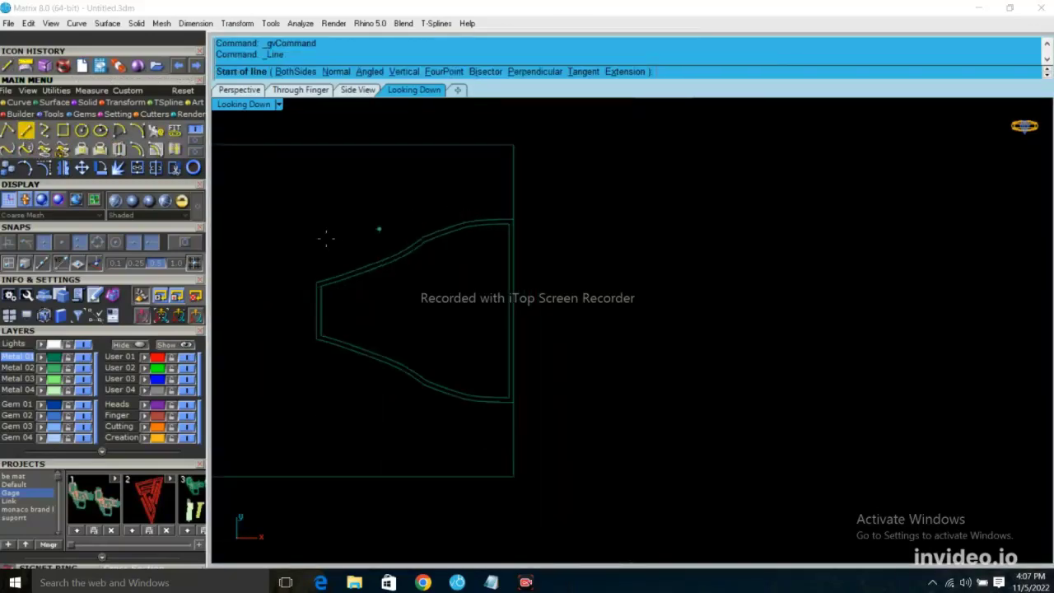
{"action": "left_click", "coordinate": [291, 203]}
{"action": "left_click", "coordinate": [446, 534]}
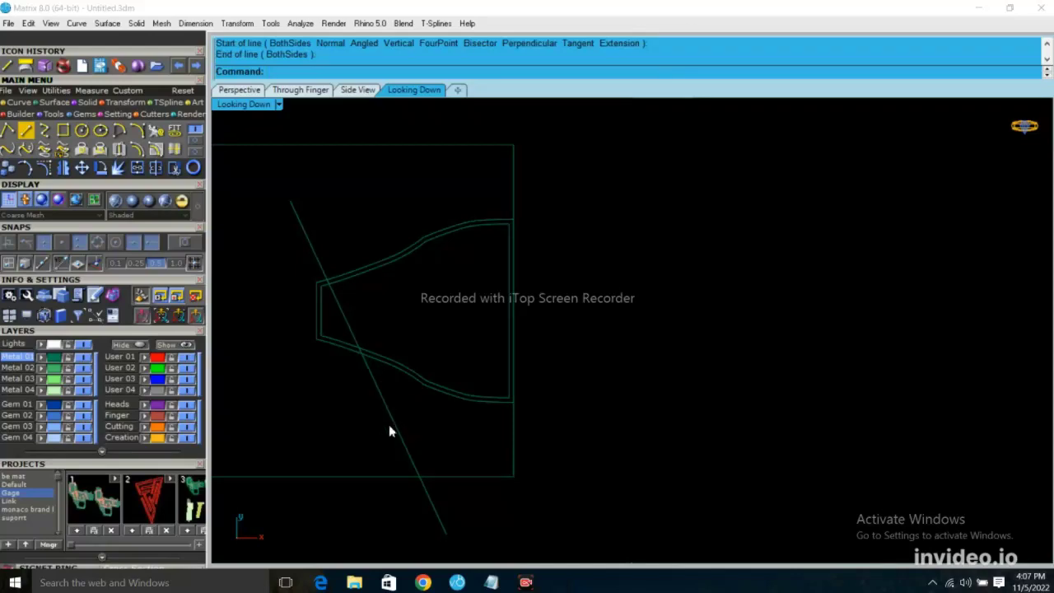
{"action": "left_click", "coordinate": [391, 427]}
{"action": "type", "text": "f"}
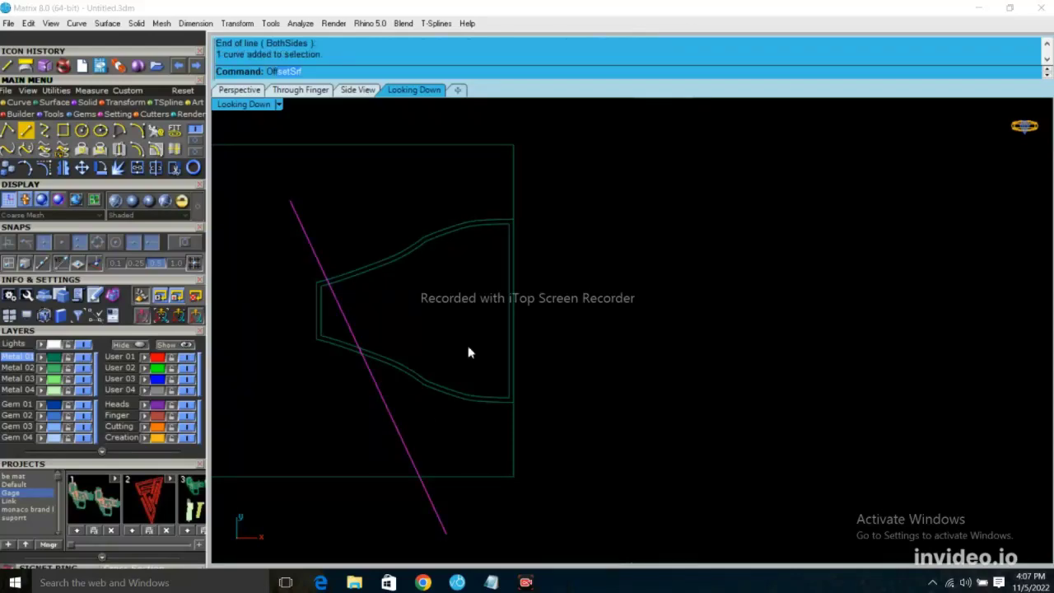
{"action": "type", "text": "fset"}
{"action": "key", "text": "Return"}
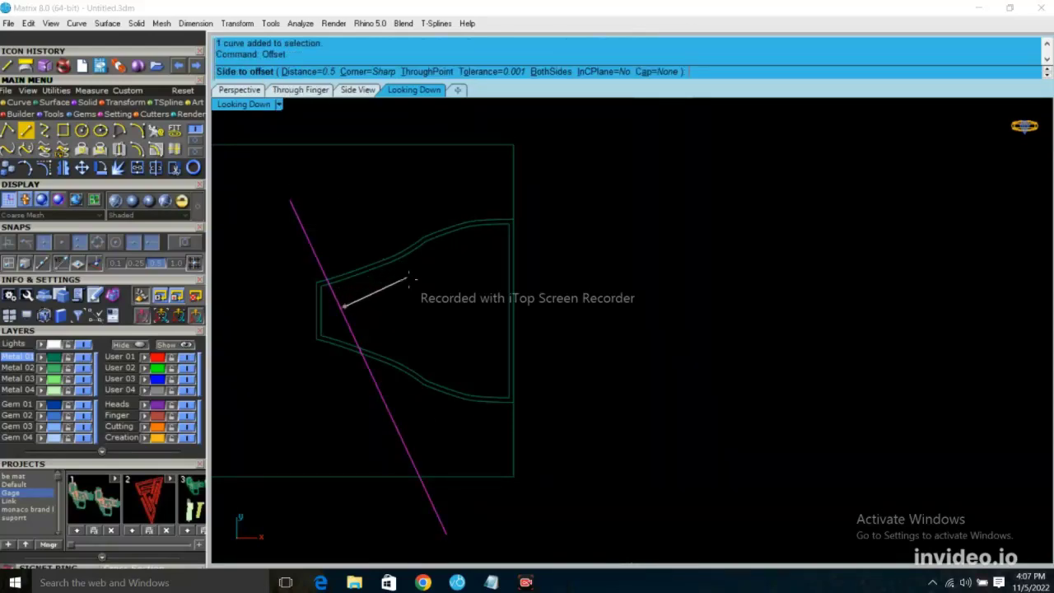
{"action": "left_click", "coordinate": [409, 280]}
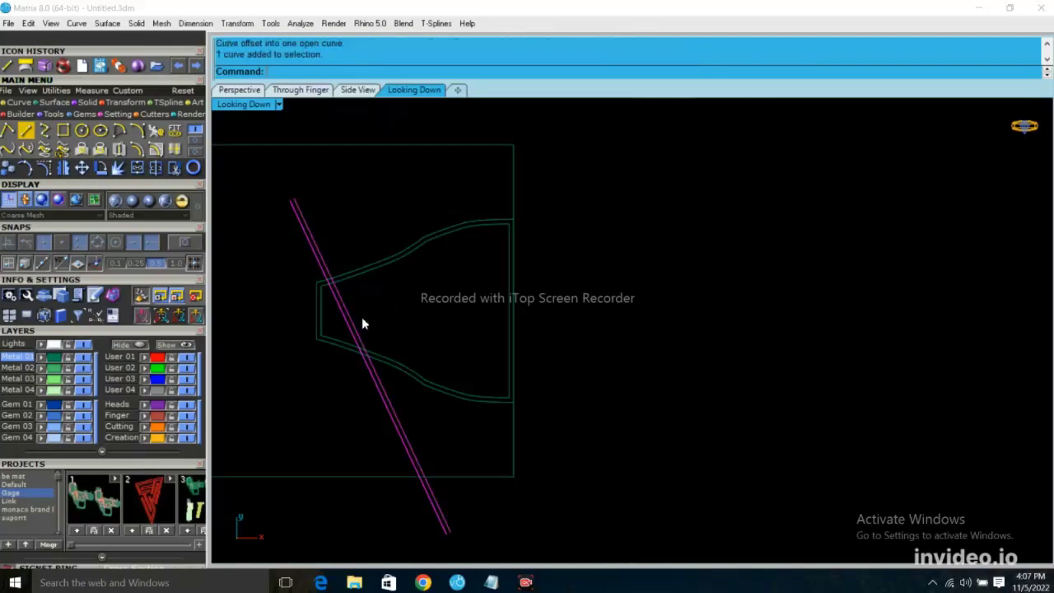
- Copy the diagonal line pair three times to the right at even spacing
{"action": "left_click", "coordinate": [26, 167]}
{"action": "scroll", "coordinate": [344, 313], "scroll_direction": "up", "scroll_amount": 2}
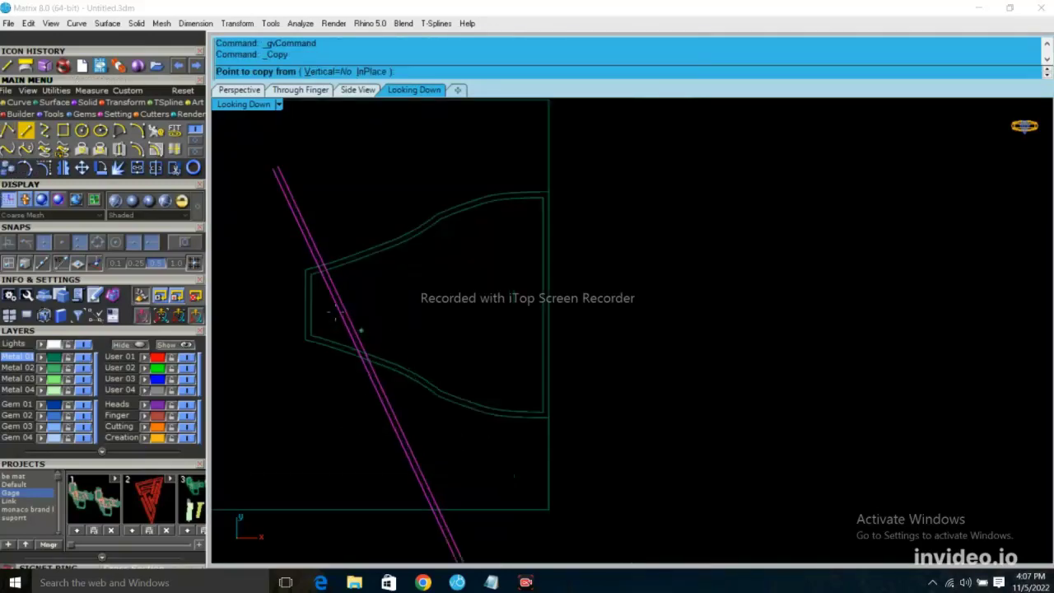
{"action": "scroll", "coordinate": [344, 313], "scroll_direction": "up", "scroll_amount": 2}
{"action": "left_click", "coordinate": [344, 313]}
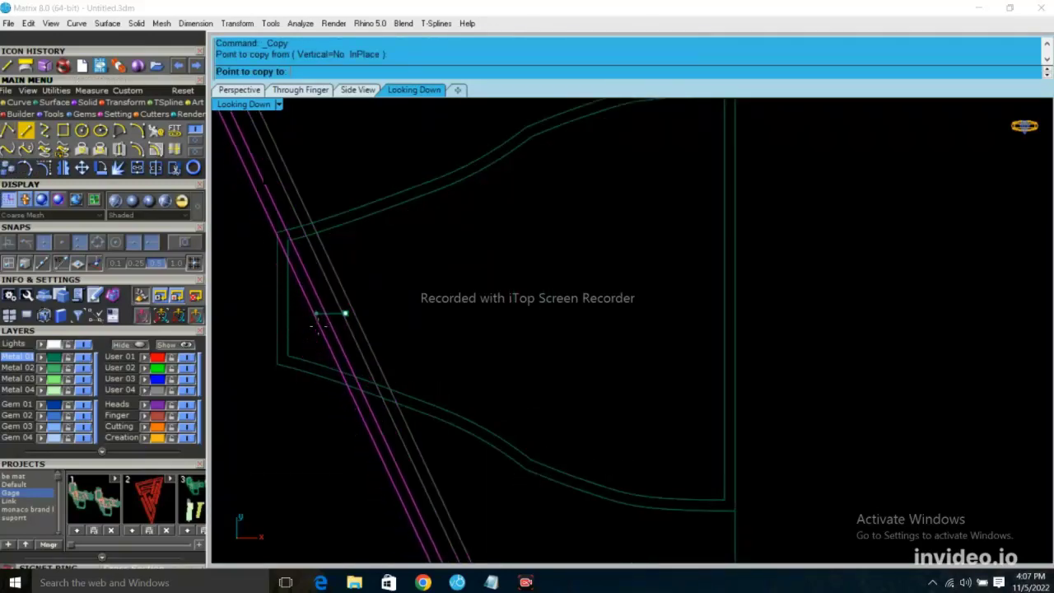
{"action": "left_click", "coordinate": [363, 314]}
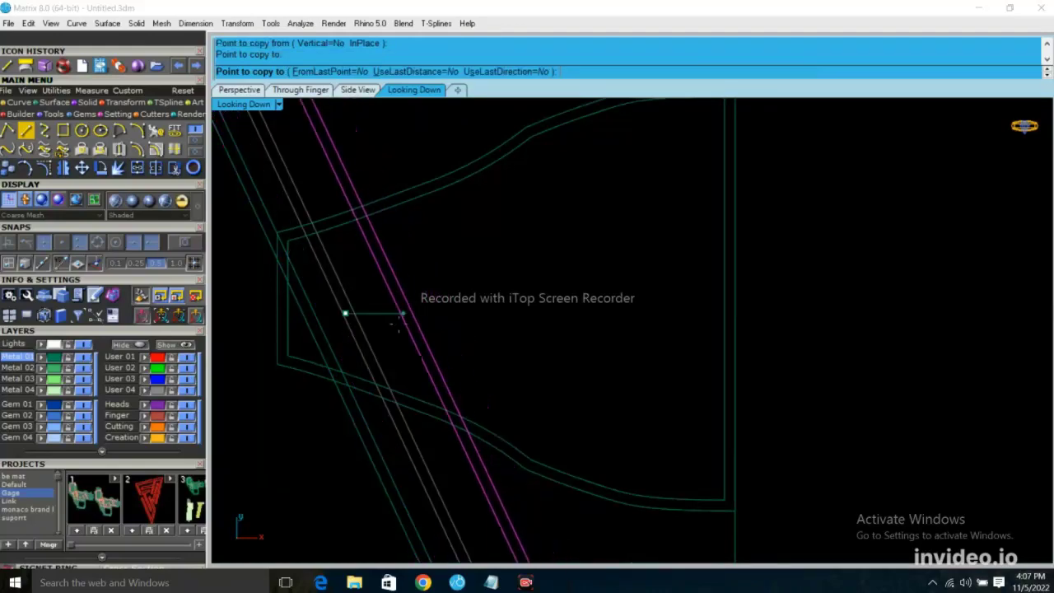
{"action": "left_click", "coordinate": [388, 314]}
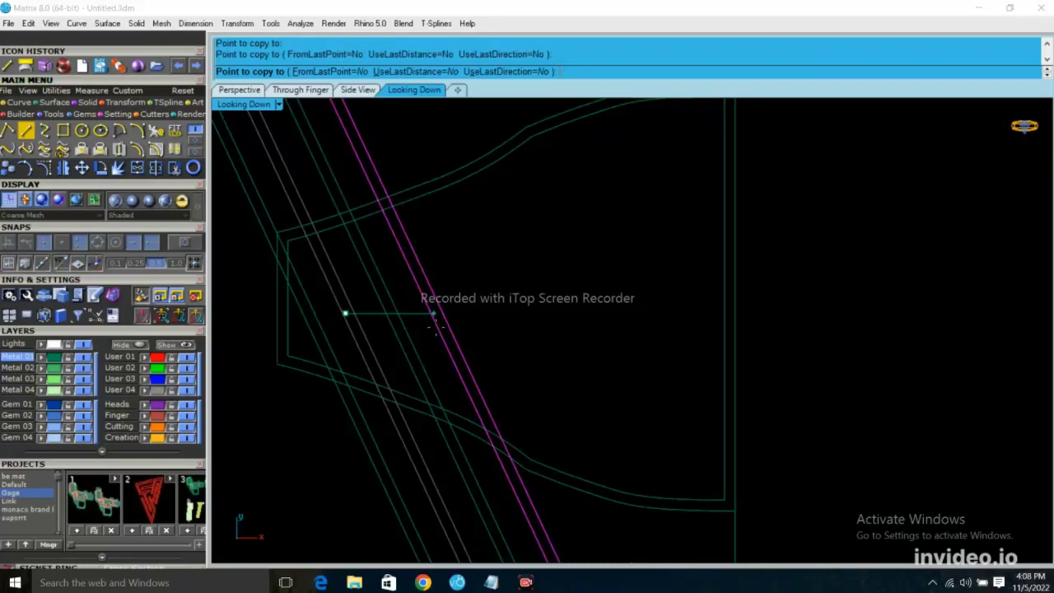
{"action": "left_click", "coordinate": [435, 316]}
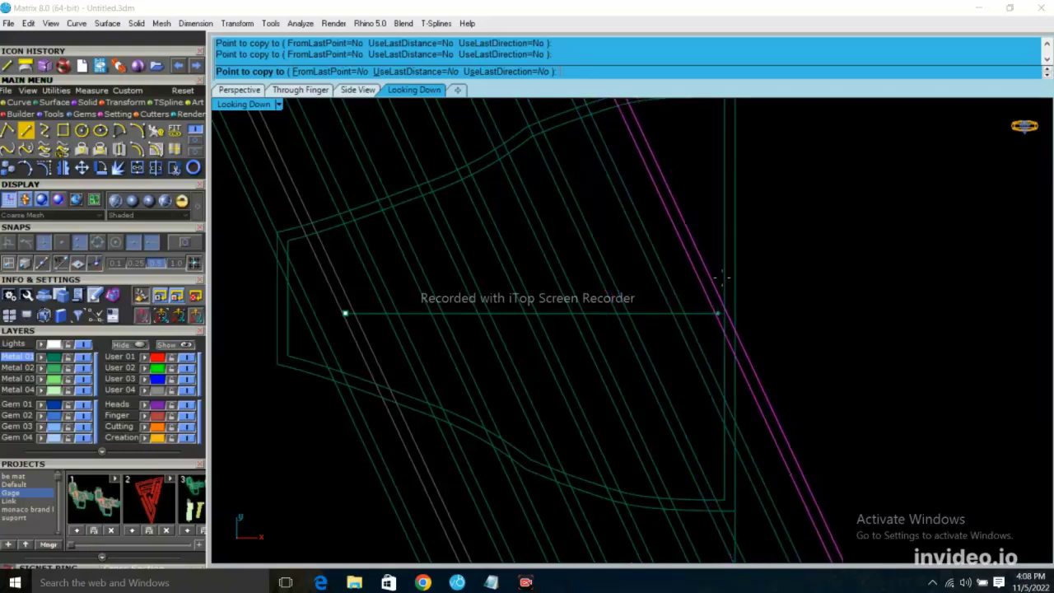
{"action": "scroll", "coordinate": [511, 288], "scroll_direction": "down", "scroll_amount": 3}
{"action": "scroll", "coordinate": [665, 288], "scroll_direction": "up", "scroll_amount": 3}
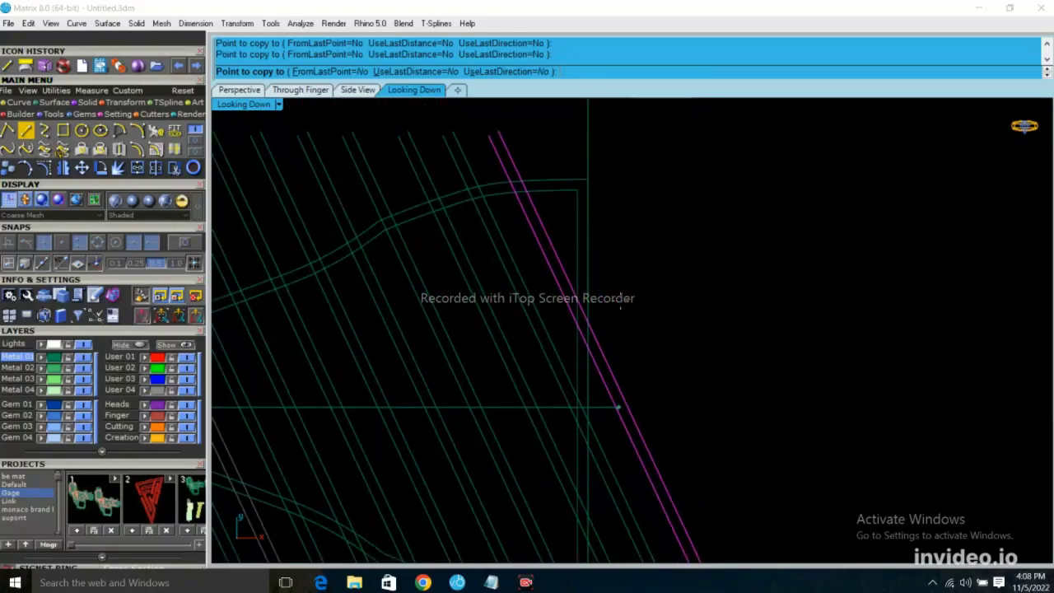
{"action": "scroll", "coordinate": [429, 240], "scroll_direction": "down", "scroll_amount": 3}
{"action": "key", "text": "Return"}
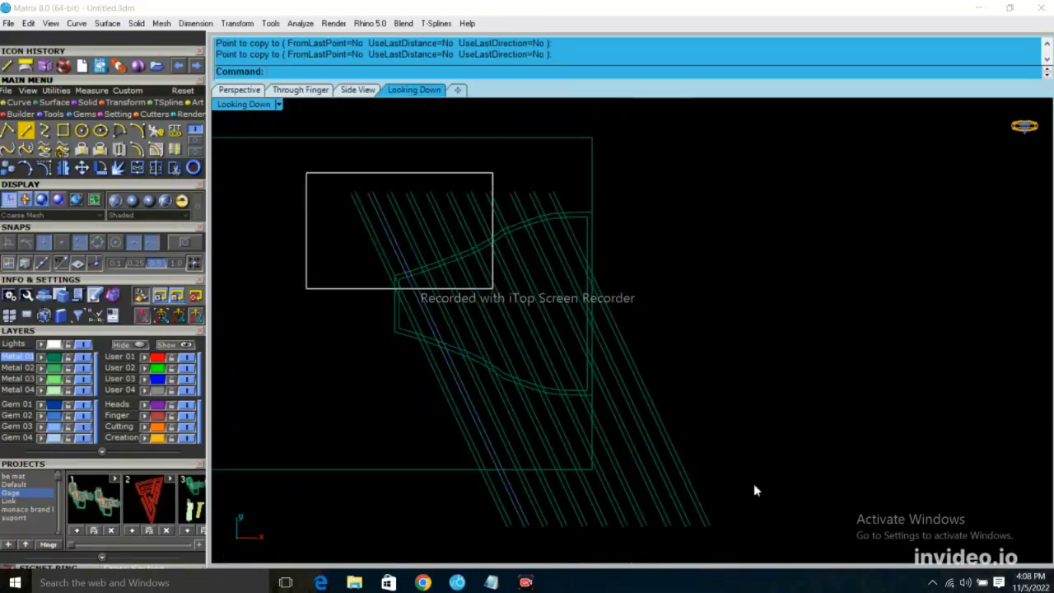
- Mirror copies of the diagonal lines about the outline's midpoint to form a diamond lattice
{"action": "left_click_drag", "start_coordinate": [754, 491], "coordinate": [824, 569]}
{"action": "left_click", "coordinate": [407, 334], "text": "ctrl"}
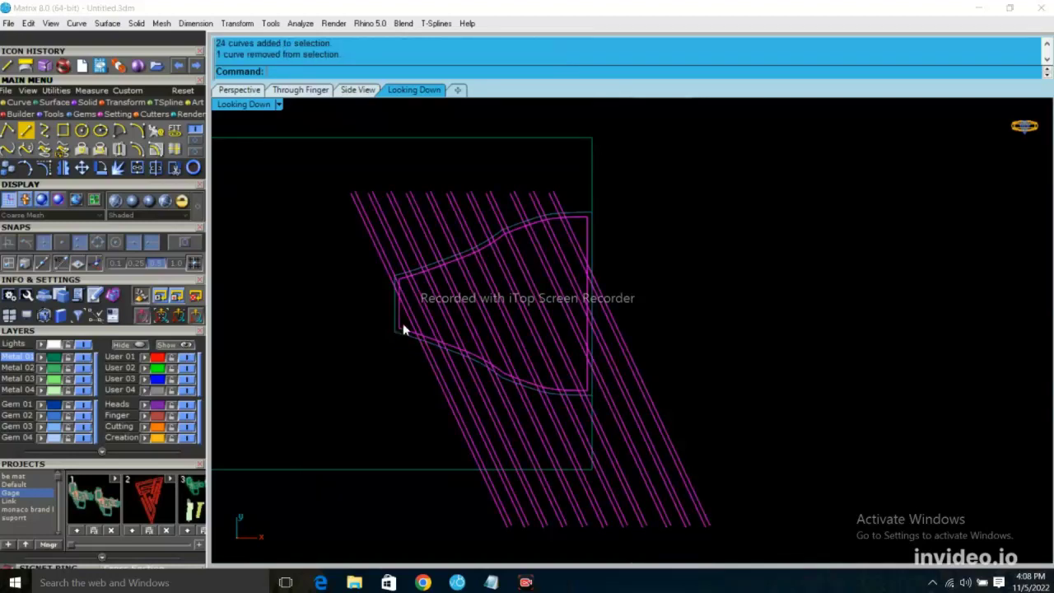
{"action": "left_click", "coordinate": [403, 329], "text": "ctrl"}
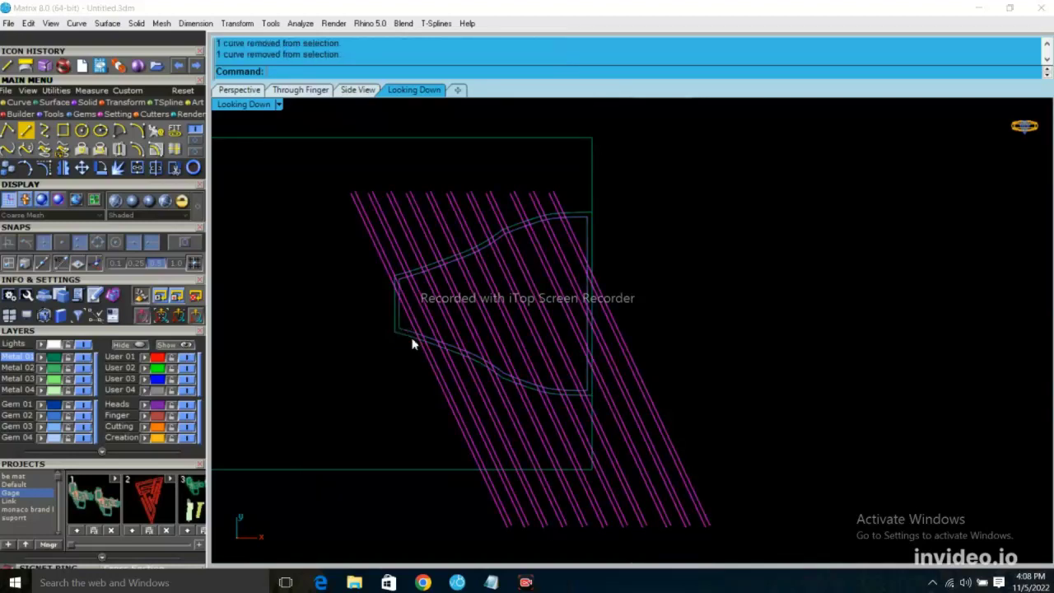
{"action": "left_click", "coordinate": [64, 169]}
{"action": "scroll", "coordinate": [642, 297], "scroll_direction": "down", "scroll_amount": 4}
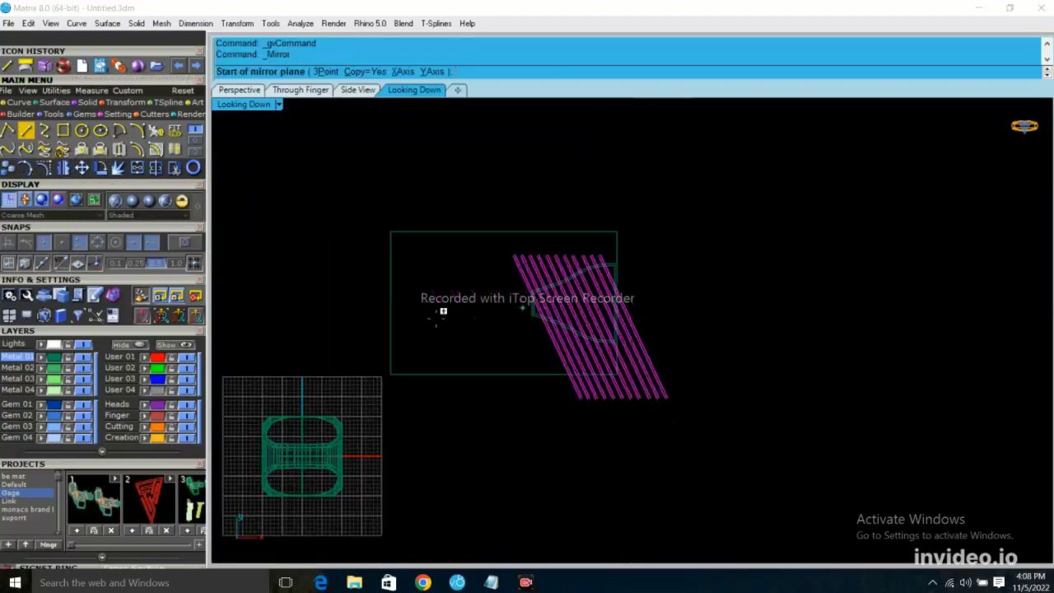
{"action": "left_click", "coordinate": [403, 295]}
{"action": "left_click", "coordinate": [710, 310]}
{"action": "scroll", "coordinate": [557, 288], "scroll_direction": "up", "scroll_amount": 2}
{"action": "scroll", "coordinate": [542, 276], "scroll_direction": "up", "scroll_amount": 2}
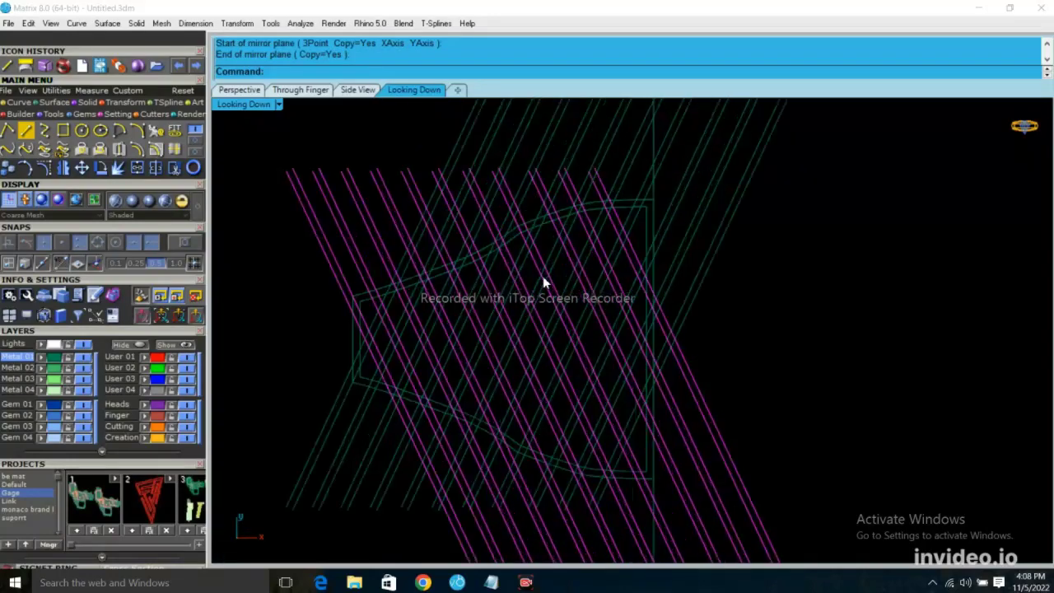
{"action": "scroll", "coordinate": [464, 274], "scroll_direction": "down", "scroll_amount": 2}
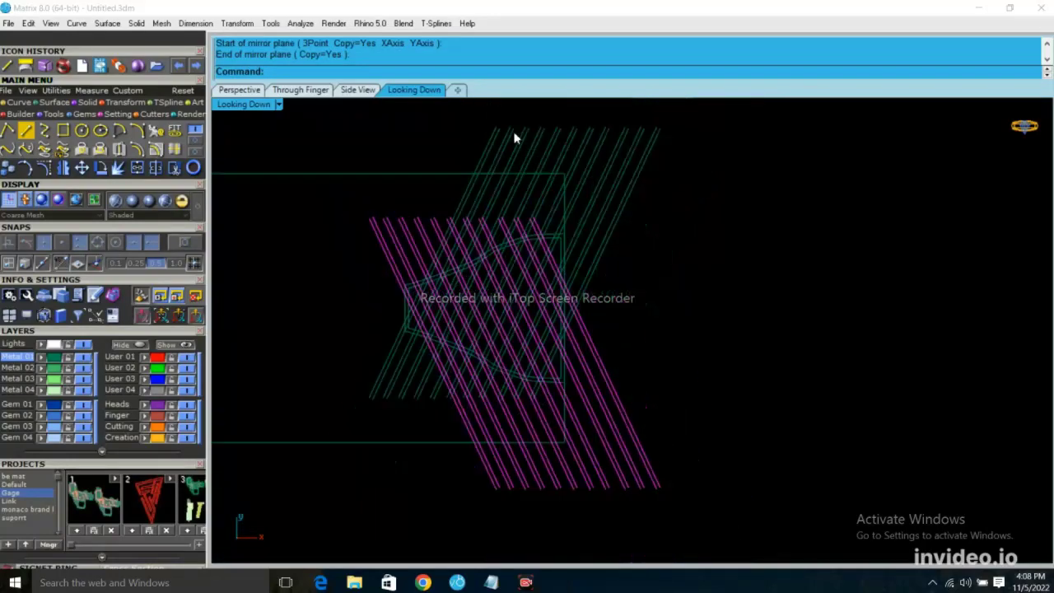
- Select the shape outline as the cutting edge for trimming the lattice
{"action": "left_click", "coordinate": [319, 119]}
{"action": "scroll", "coordinate": [405, 238], "scroll_direction": "up", "scroll_amount": 3}
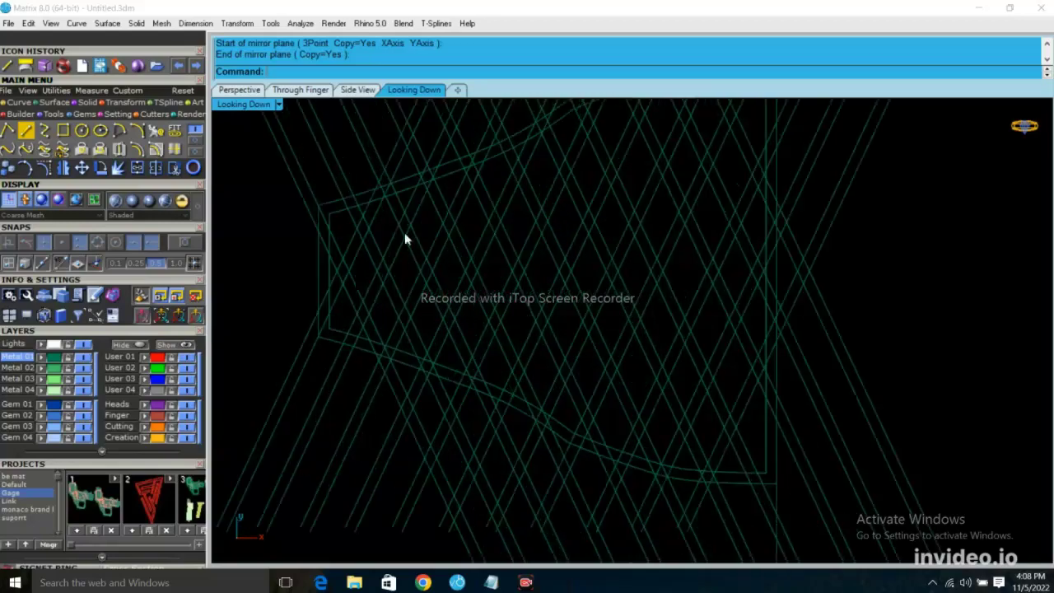
{"action": "left_click", "coordinate": [398, 200]}
{"action": "scroll", "coordinate": [388, 345], "scroll_direction": "down", "scroll_amount": 2}
{"action": "scroll", "coordinate": [355, 288], "scroll_direction": "down", "scroll_amount": 1}
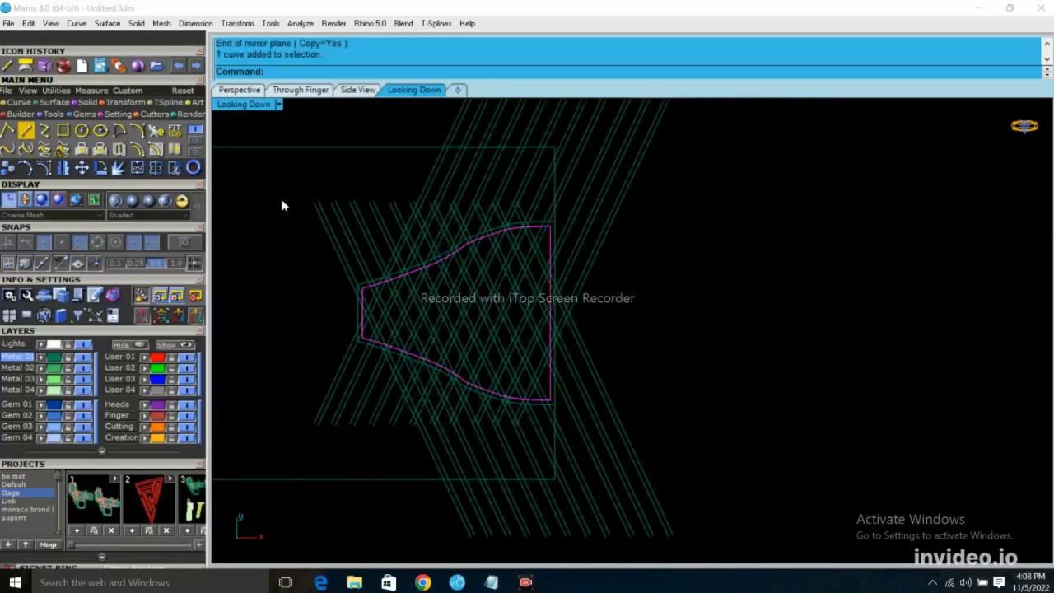
{"action": "left_click", "coordinate": [173, 168]}
- Trim away the lattice pieces lying above and below the side outline
{"action": "left_click_drag", "start_coordinate": [678, 200], "coordinate": [289, 220]}
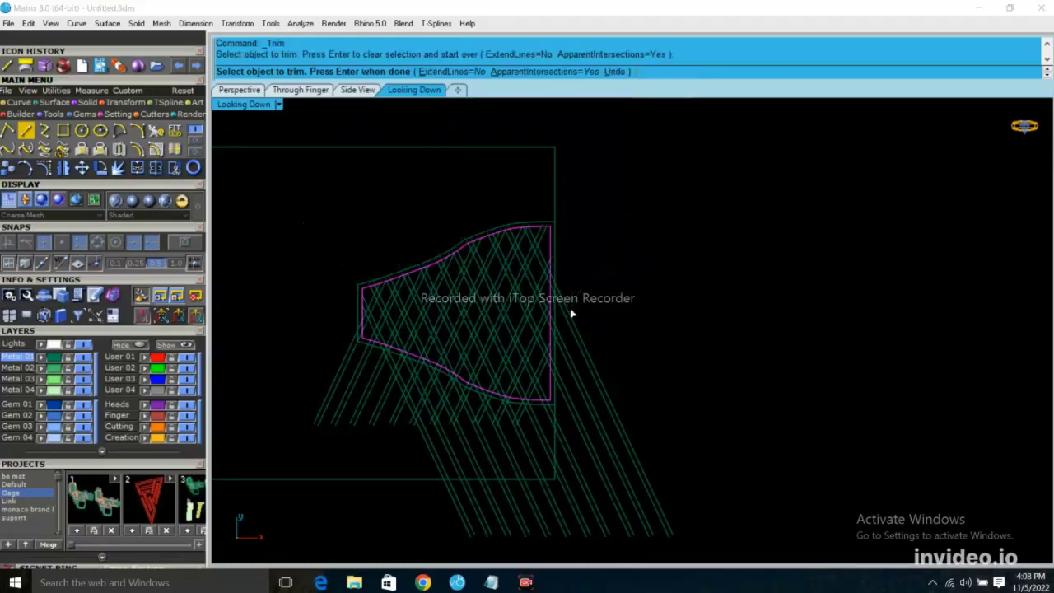
{"action": "left_click_drag", "start_coordinate": [678, 442], "coordinate": [305, 412]}
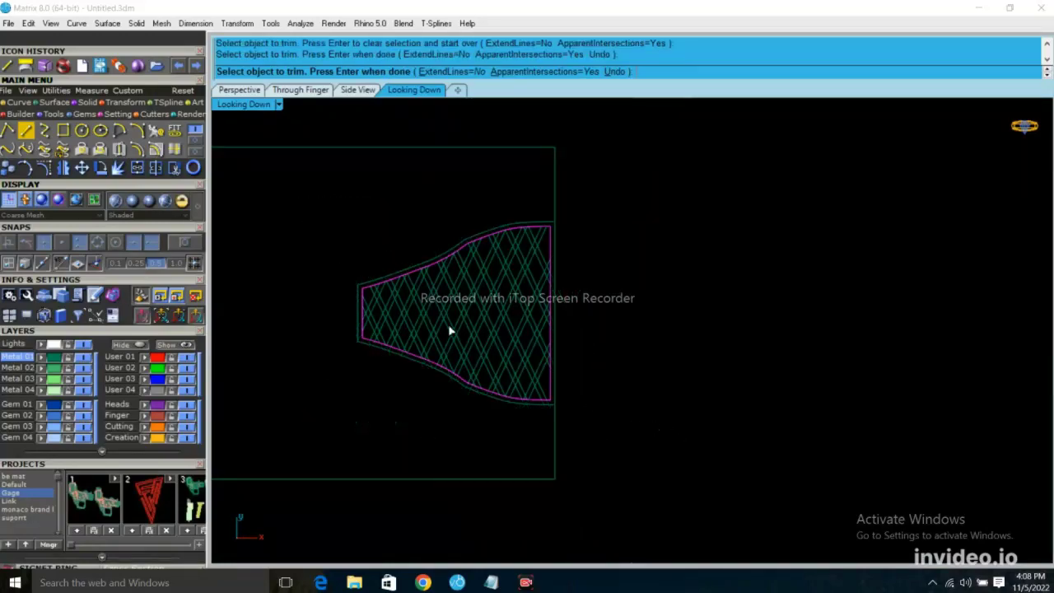
{"action": "scroll", "coordinate": [493, 265], "scroll_direction": "up", "scroll_amount": 3}
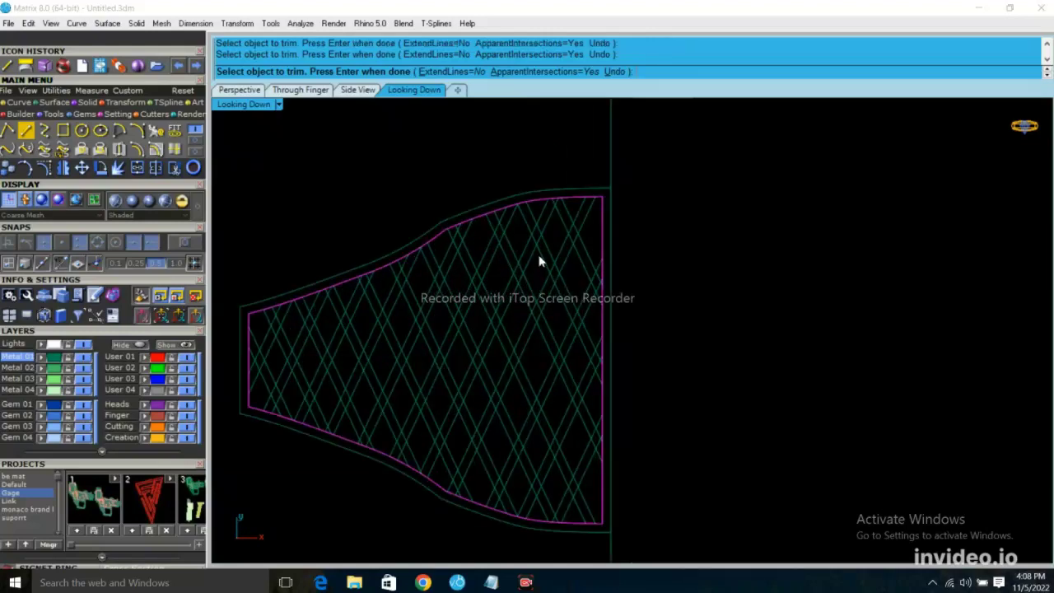
{"action": "key", "text": "Return"}
{"action": "scroll", "coordinate": [539, 255], "scroll_direction": "down", "scroll_amount": 3}
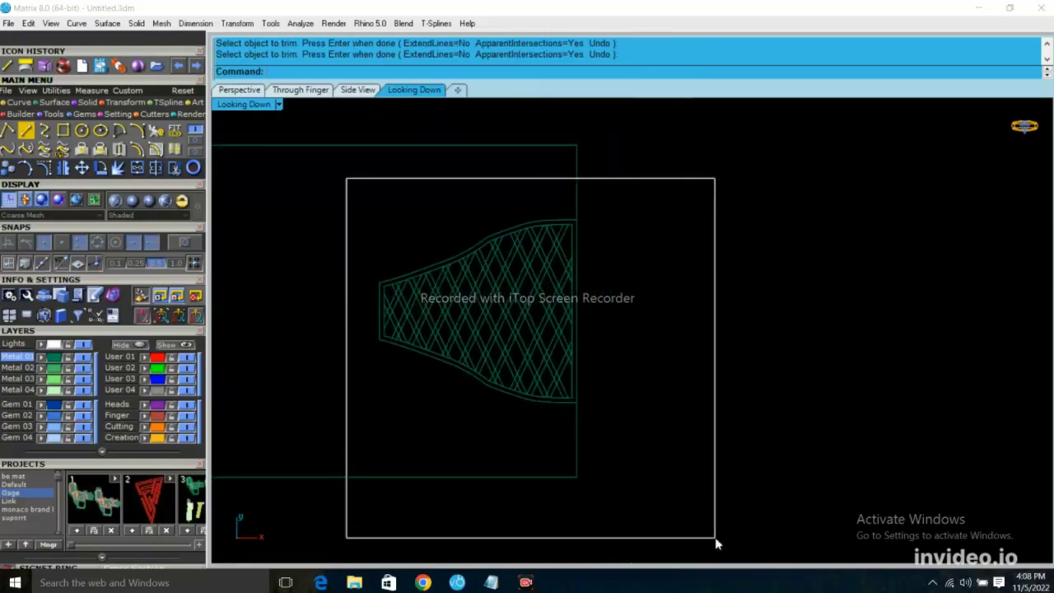
- Select all the lattice curves except the outer outline curve
{"action": "left_click_drag", "start_coordinate": [346, 178], "coordinate": [717, 541]}
{"action": "scroll", "coordinate": [494, 353], "scroll_direction": "up", "scroll_amount": 3}
{"action": "left_click", "coordinate": [471, 406], "text": "ctrl"}
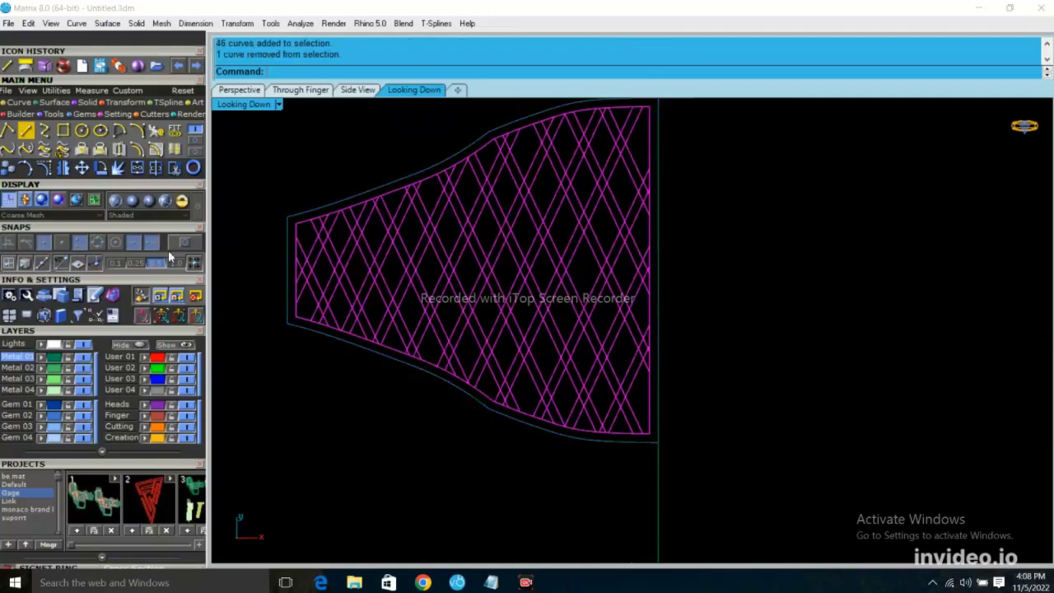
- Trim the lattice lines against each other, starting with pieces near the left edge
{"action": "left_click", "coordinate": [175, 168]}
{"action": "scroll", "coordinate": [293, 309], "scroll_direction": "up", "scroll_amount": 3}
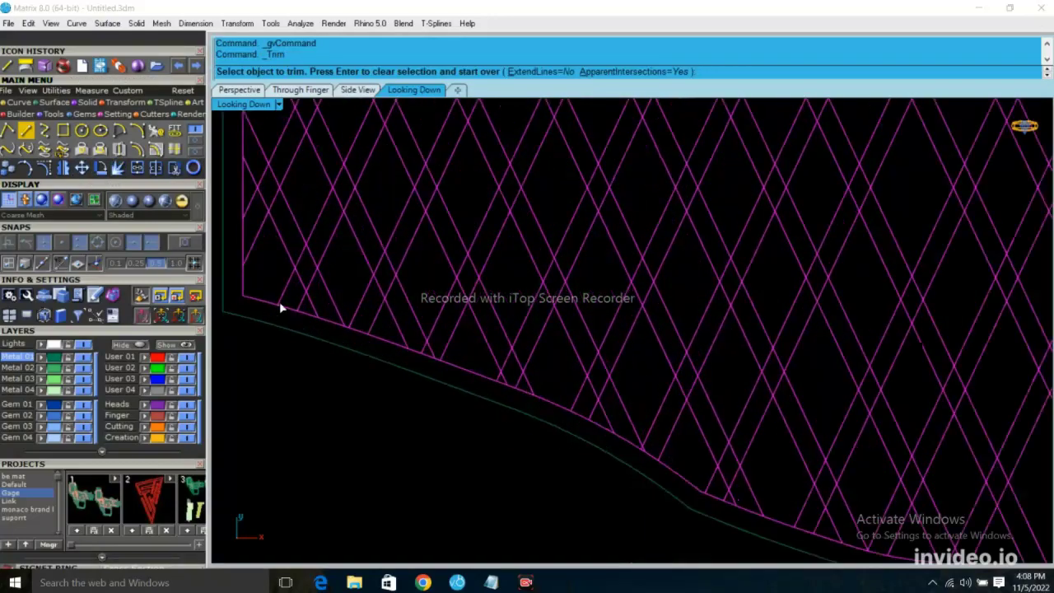
{"action": "left_click", "coordinate": [280, 307]}
{"action": "scroll", "coordinate": [299, 272], "scroll_direction": "down", "scroll_amount": 3}
{"action": "scroll", "coordinate": [299, 272], "scroll_direction": "up", "scroll_amount": 3}
{"action": "left_click", "coordinate": [328, 312]}
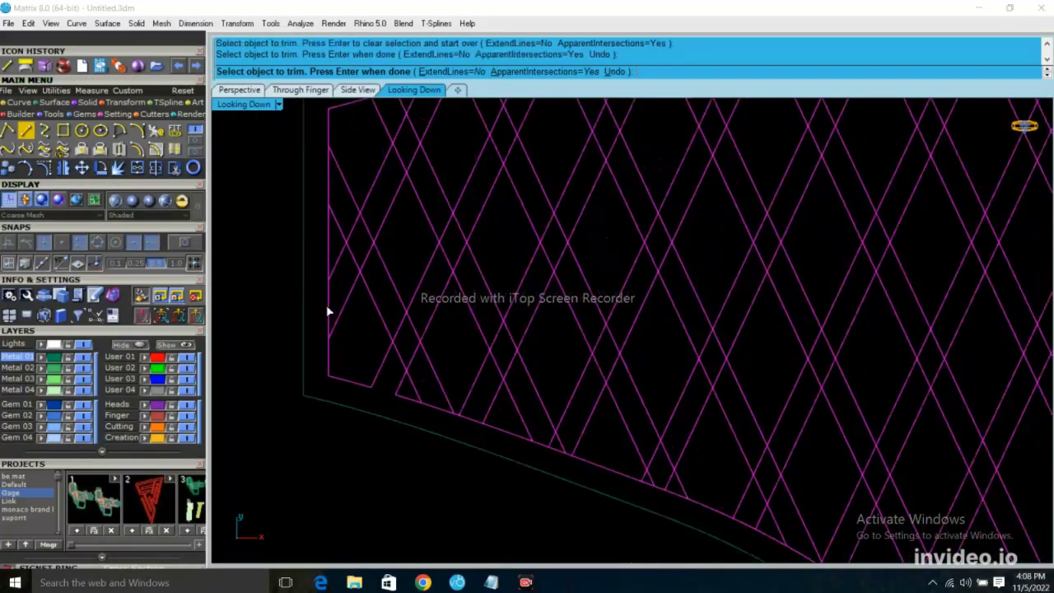
{"action": "left_click", "coordinate": [328, 311]}
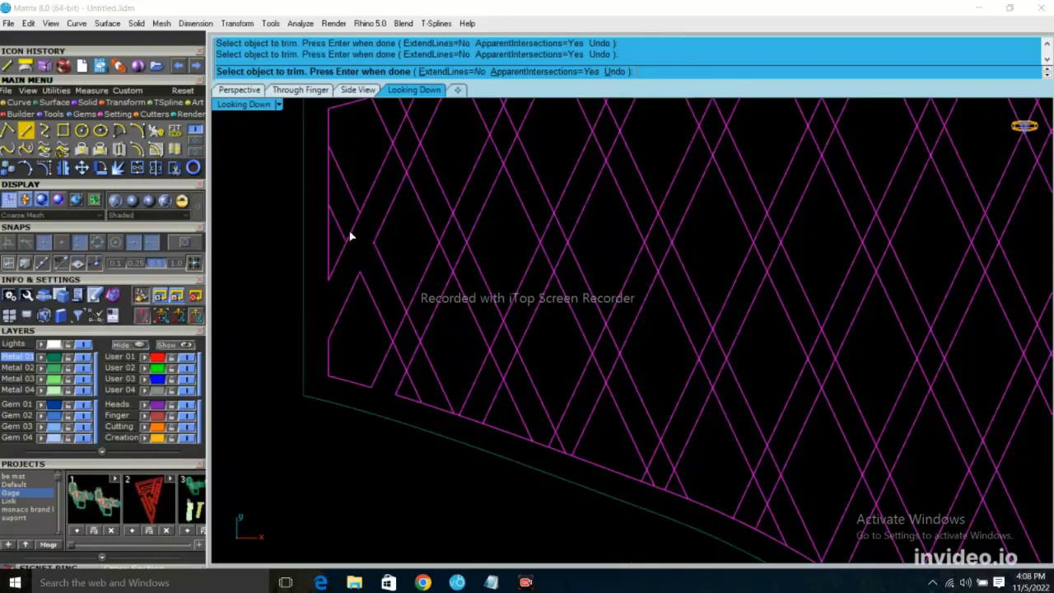
{"action": "scroll", "coordinate": [341, 254], "scroll_direction": "down", "scroll_amount": 2}
{"action": "scroll", "coordinate": [329, 271], "scroll_direction": "up", "scroll_amount": 2}
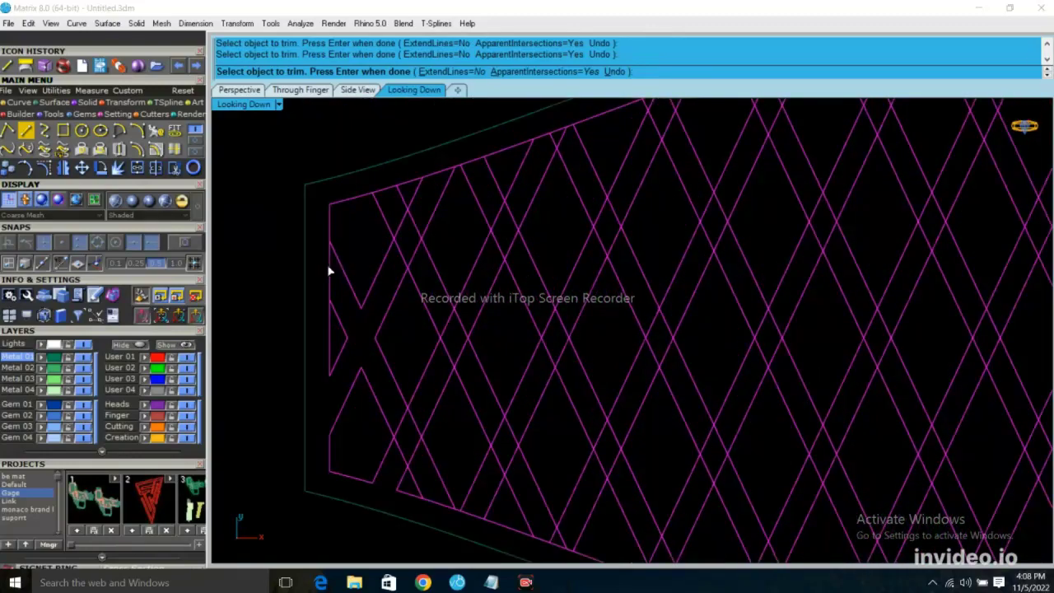
- Cut the short lattice segments near the top edge, leaving a pointed vertex
{"action": "left_click", "coordinate": [382, 194]}
{"action": "left_click", "coordinate": [402, 227]}
{"action": "left_click", "coordinate": [418, 228]}
{"action": "left_click", "coordinate": [415, 253]}
{"action": "left_click", "coordinate": [463, 333]}
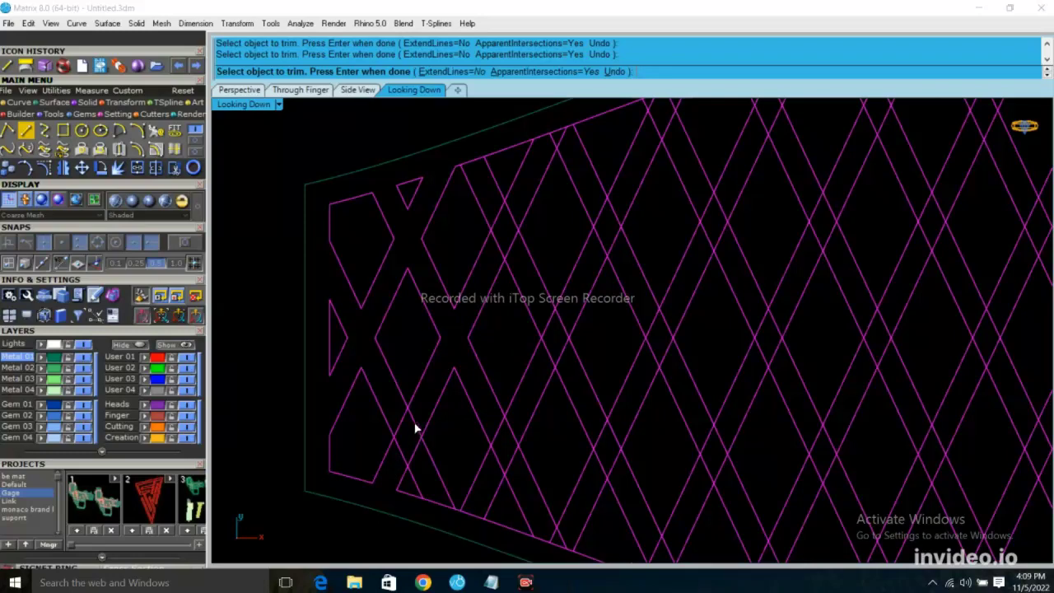
- Cut away the lattice pieces along the lower-left and bottom edges
{"action": "left_click", "coordinate": [414, 458]}
{"action": "left_click", "coordinate": [435, 504]}
{"action": "left_click", "coordinate": [467, 516]}
{"action": "left_click", "coordinate": [512, 440]}
{"action": "left_click", "coordinate": [500, 436]}
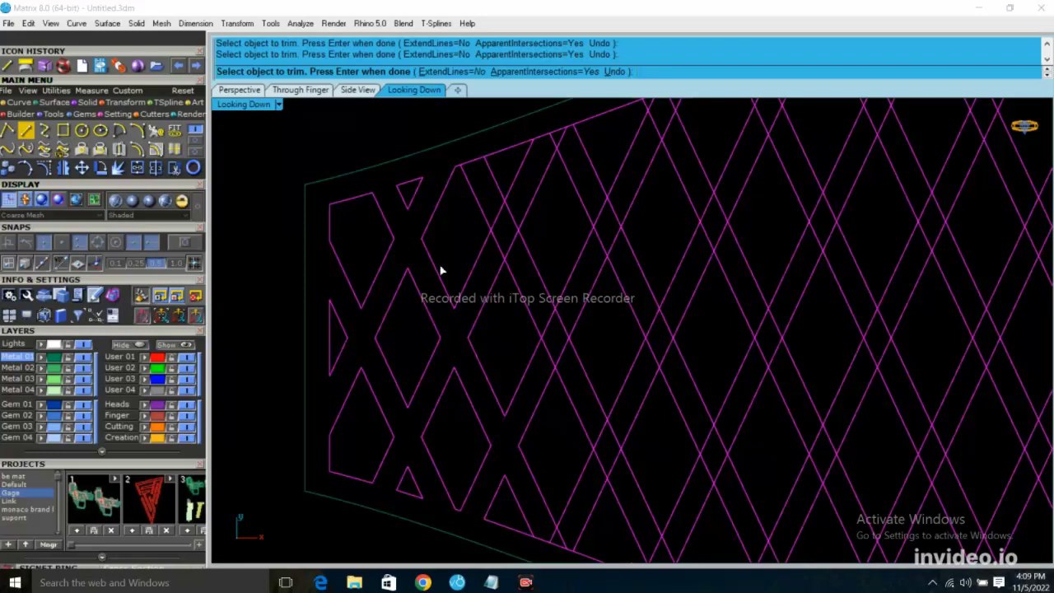
- Remove the short top-edge pieces and adjoining short lattice segments further right
{"action": "left_click", "coordinate": [473, 162]}
{"action": "left_click", "coordinate": [501, 247]}
{"action": "left_click", "coordinate": [511, 219]}
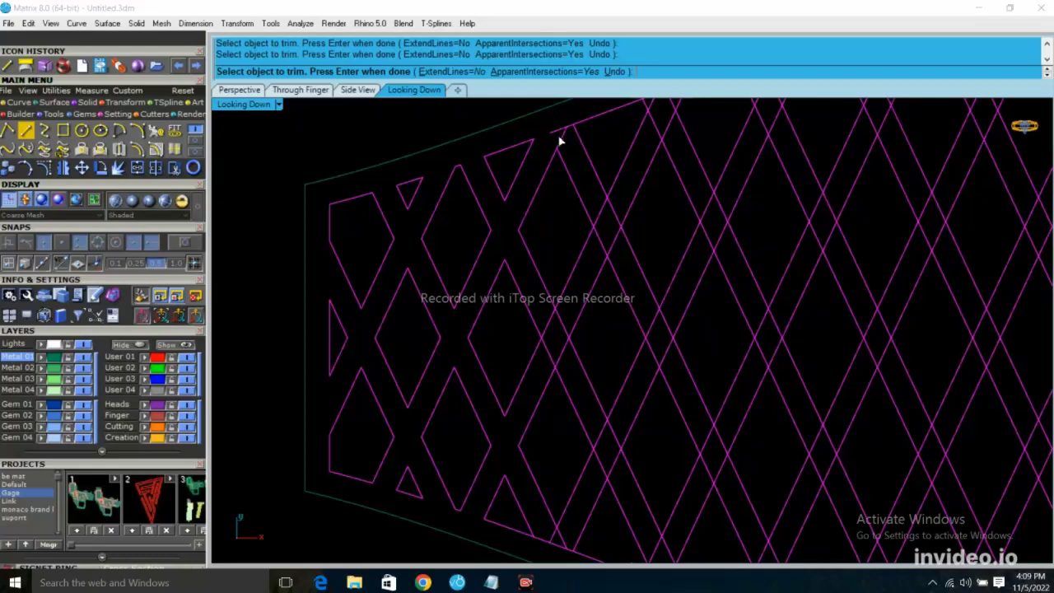
{"action": "left_click", "coordinate": [558, 134]}
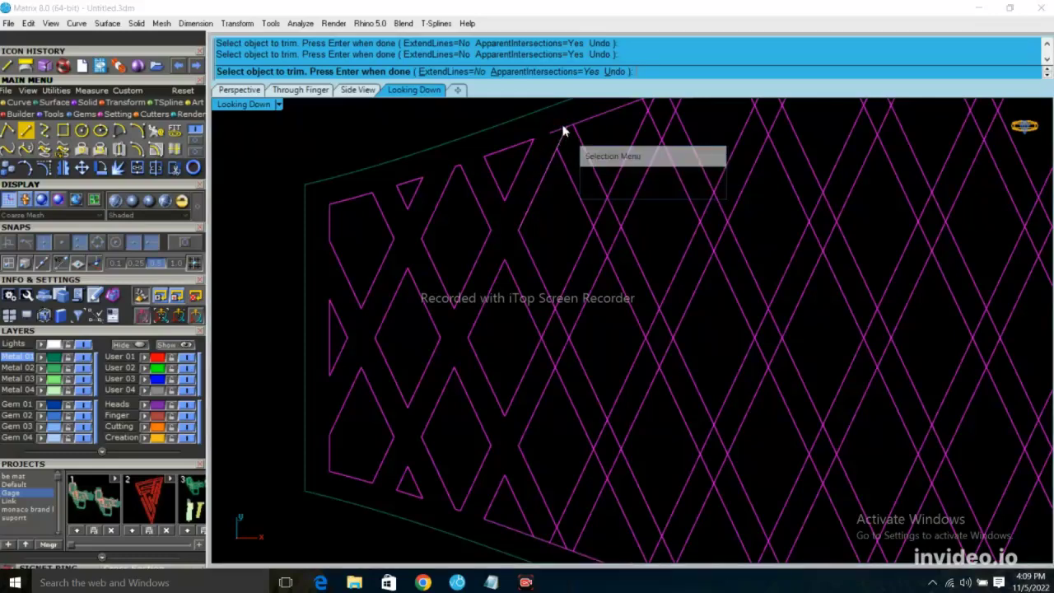
{"action": "left_click", "coordinate": [601, 219]}
{"action": "left_click", "coordinate": [601, 248]}
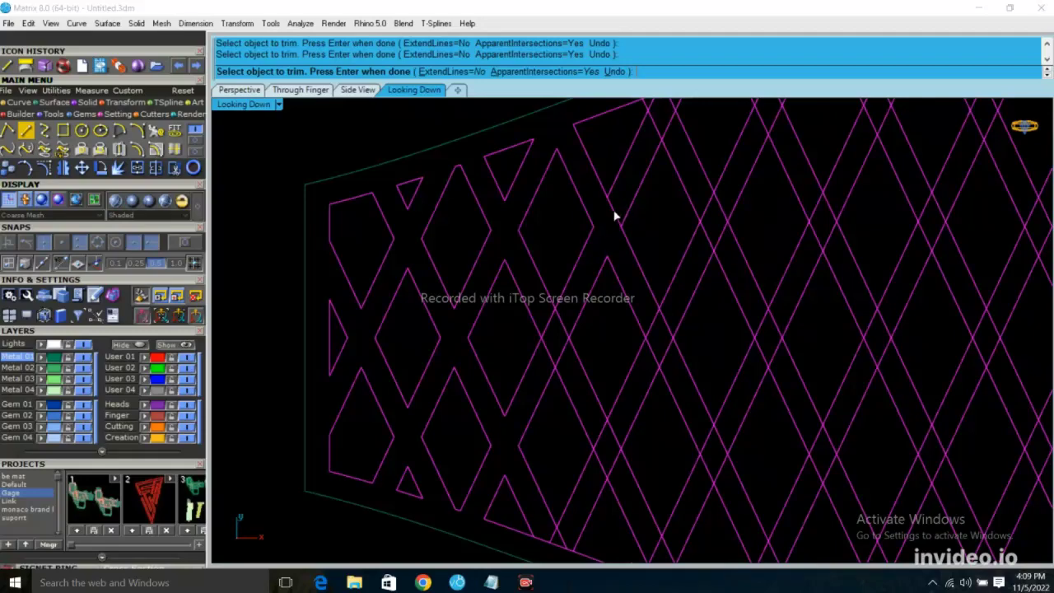
{"action": "left_click", "coordinate": [616, 216]}
- Trim the short lattice ends and magenta curve pieces at the bottom curve
{"action": "scroll", "coordinate": [439, 235], "scroll_direction": "down", "scroll_amount": 3}
{"action": "scroll", "coordinate": [463, 489], "scroll_direction": "up", "scroll_amount": 3}
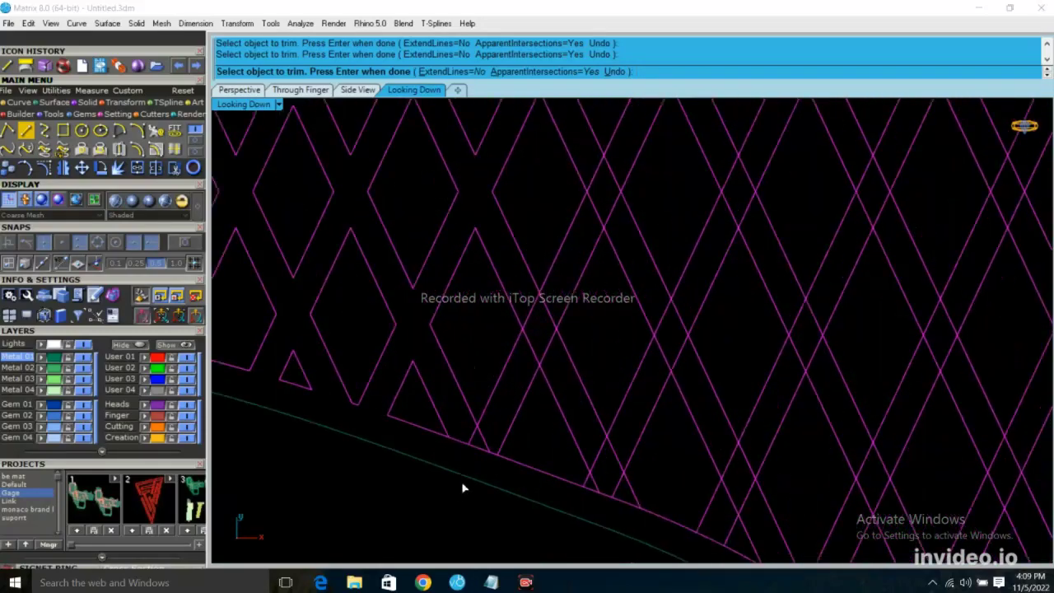
{"action": "left_click", "coordinate": [474, 441]}
{"action": "left_click", "coordinate": [471, 452]}
{"action": "left_click", "coordinate": [537, 359]}
{"action": "scroll", "coordinate": [389, 367], "scroll_direction": "down", "scroll_amount": 3}
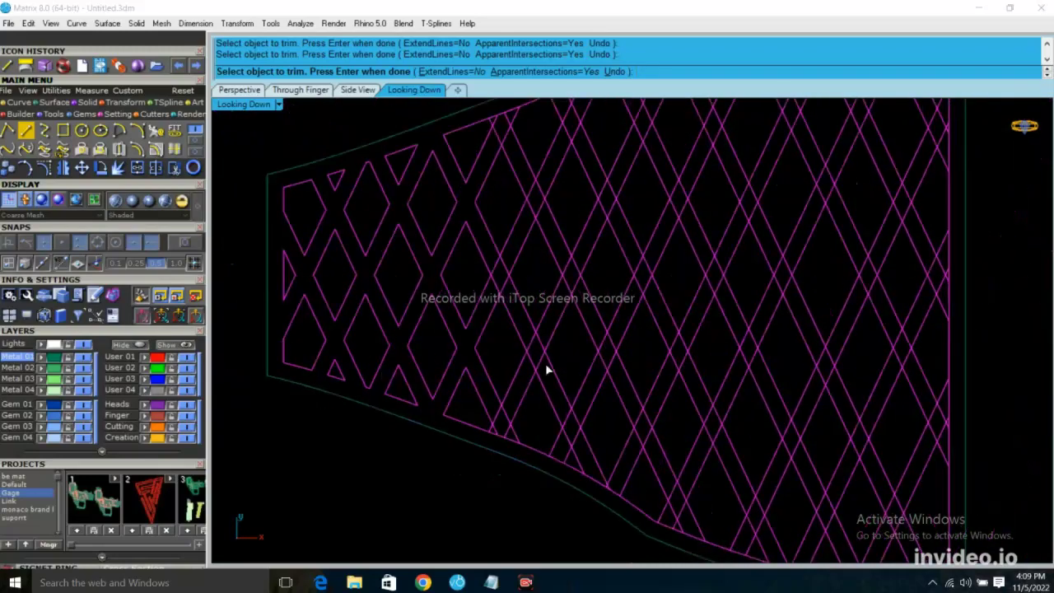
{"action": "scroll", "coordinate": [511, 442], "scroll_direction": "up", "scroll_amount": 3}
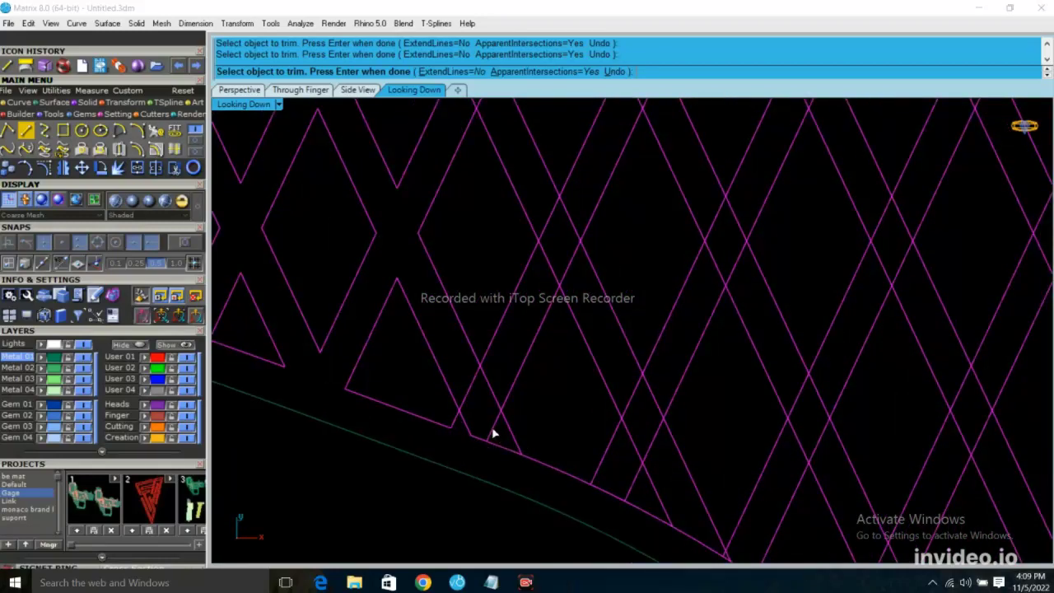
{"action": "left_click", "coordinate": [494, 431]}
{"action": "left_click", "coordinate": [474, 436]}
- Trim a short diagonal segment and pick the correct overlapping curve from the Selection Menu
{"action": "scroll", "coordinate": [416, 421], "scroll_direction": "down", "scroll_amount": 3}
{"action": "scroll", "coordinate": [458, 366], "scroll_direction": "up", "scroll_amount": 2}
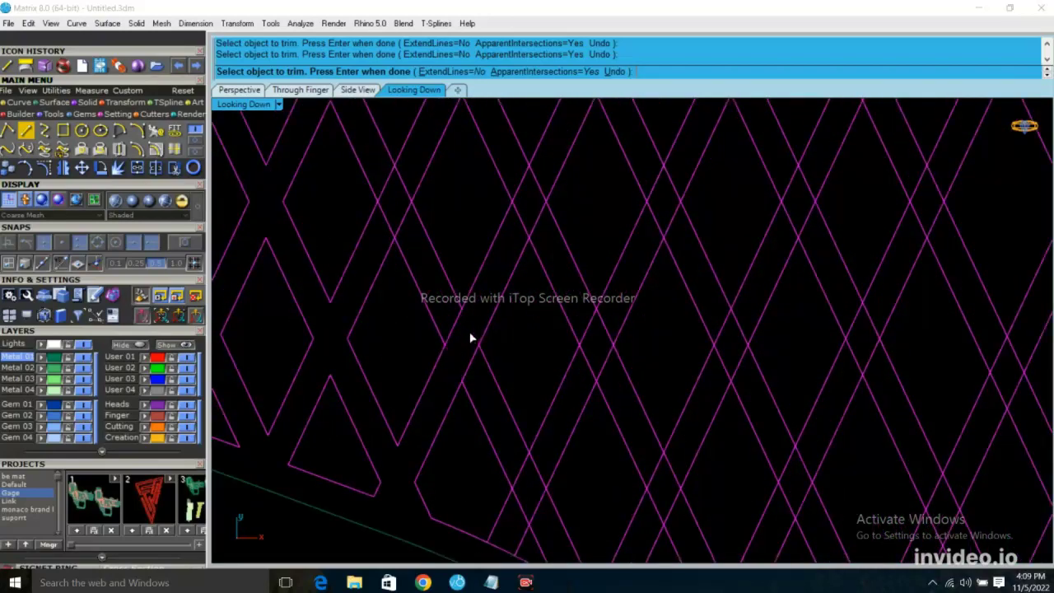
{"action": "left_click", "coordinate": [390, 224]}
{"action": "scroll", "coordinate": [400, 181], "scroll_direction": "down", "scroll_amount": 2}
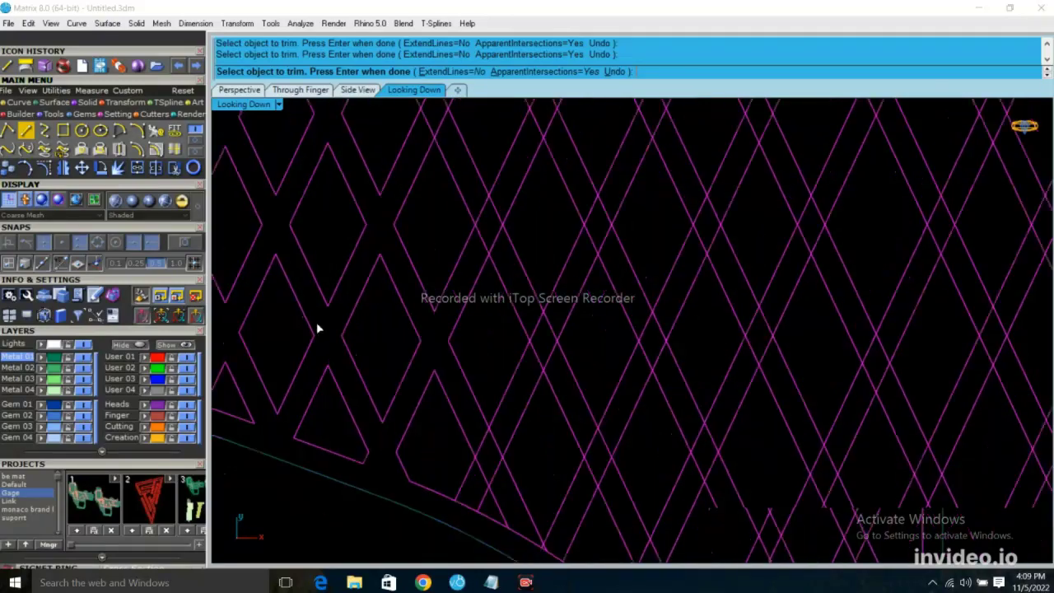
{"action": "scroll", "coordinate": [426, 429], "scroll_direction": "down", "scroll_amount": 3}
{"action": "scroll", "coordinate": [421, 439], "scroll_direction": "up", "scroll_amount": 5}
{"action": "scroll", "coordinate": [421, 439], "scroll_direction": "up", "scroll_amount": 1}
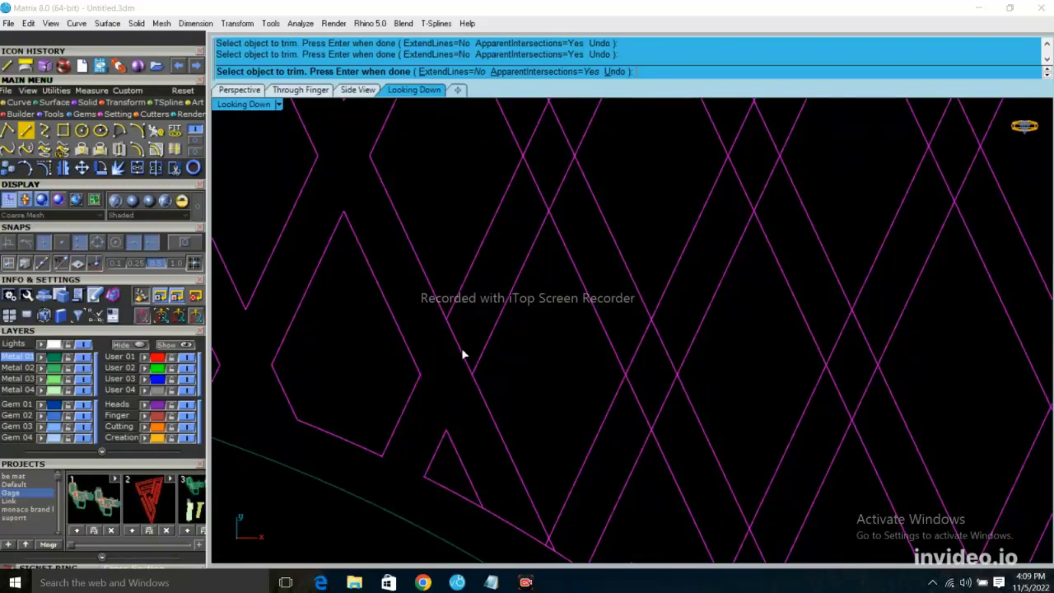
{"action": "scroll", "coordinate": [459, 436], "scroll_direction": "down", "scroll_amount": 2}
{"action": "scroll", "coordinate": [463, 445], "scroll_direction": "up", "scroll_amount": 2}
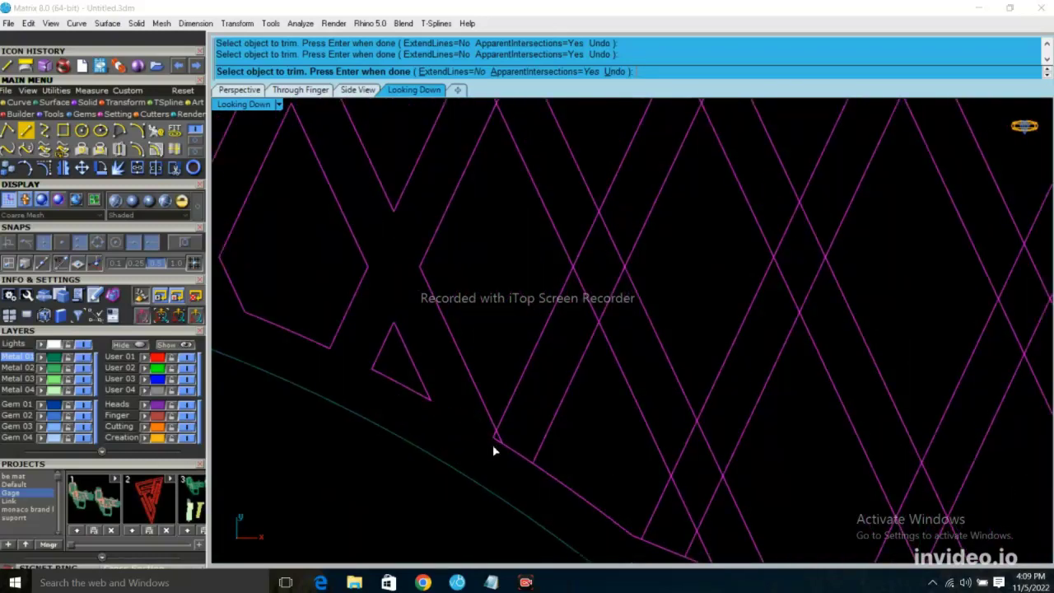
{"action": "left_click", "coordinate": [494, 445]}
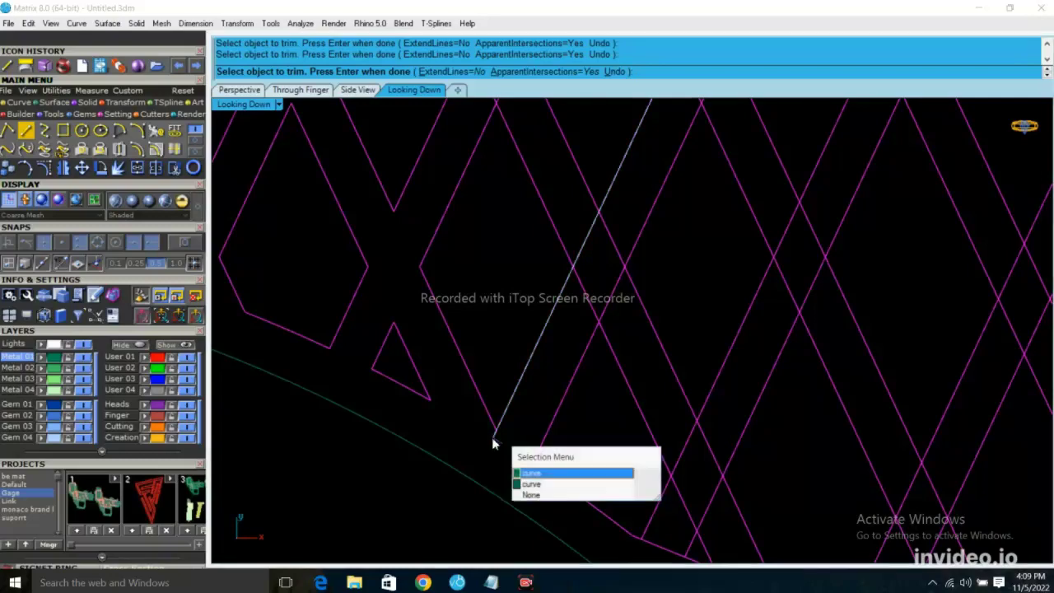
{"action": "scroll", "coordinate": [422, 416], "scroll_direction": "down", "scroll_amount": 2}
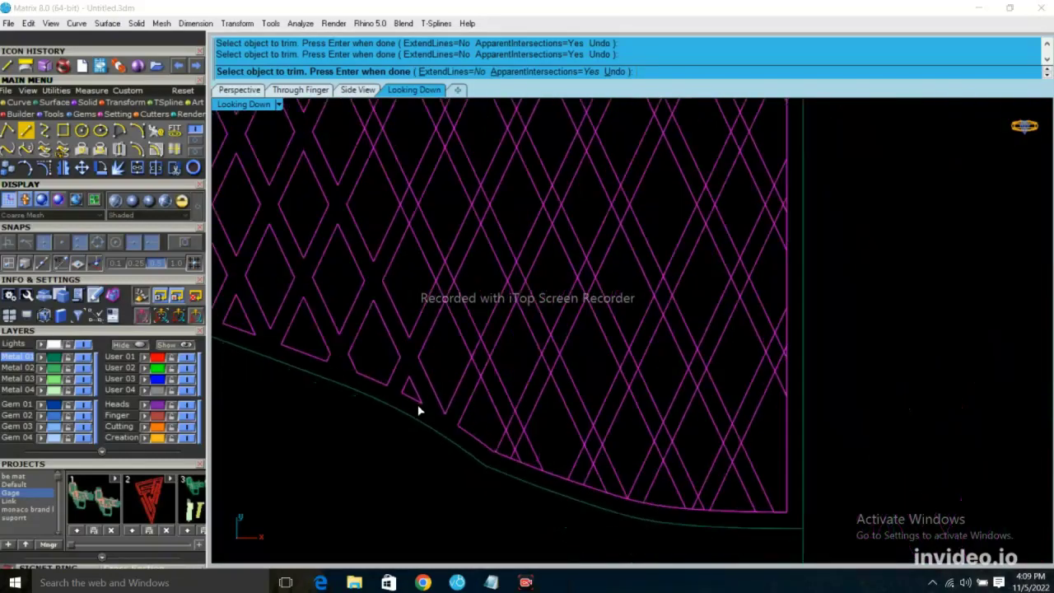
{"action": "scroll", "coordinate": [483, 389], "scroll_direction": "up", "scroll_amount": 2}
{"action": "scroll", "coordinate": [486, 383], "scroll_direction": "up", "scroll_amount": 1}
- Trim the crossing segments between neighbouring diamonds to open separate cells
{"action": "left_click", "coordinate": [503, 334]}
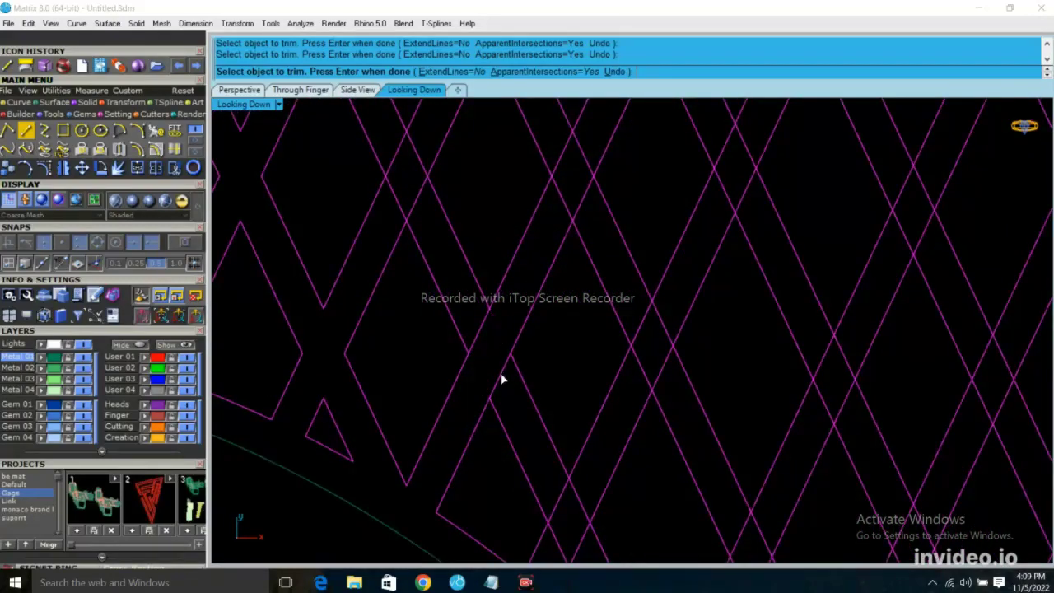
{"action": "scroll", "coordinate": [421, 437], "scroll_direction": "down", "scroll_amount": 2}
{"action": "scroll", "coordinate": [418, 363], "scroll_direction": "up", "scroll_amount": 2}
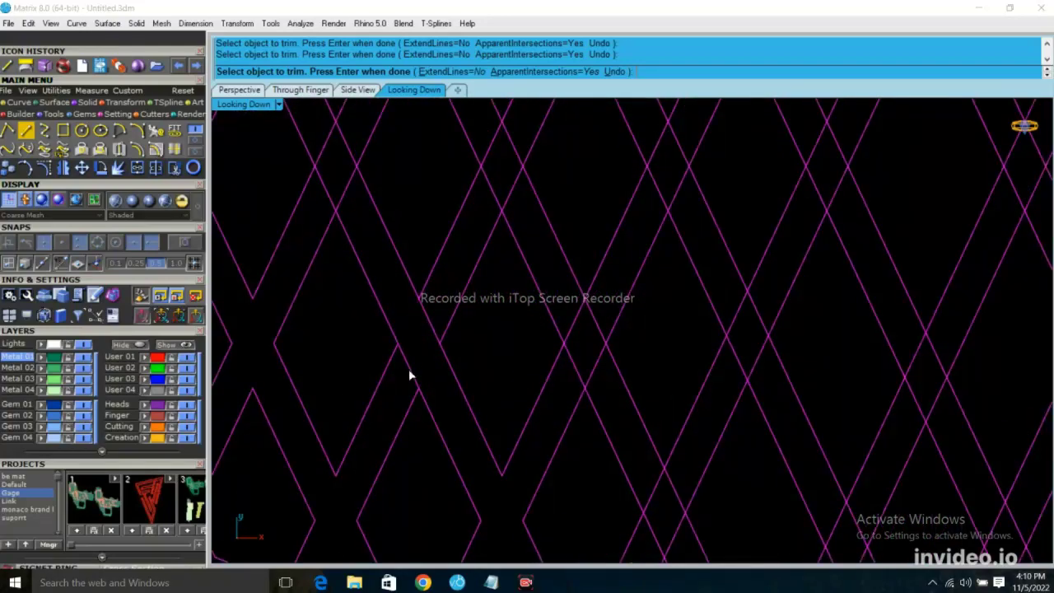
{"action": "scroll", "coordinate": [376, 305], "scroll_direction": "down", "scroll_amount": 2}
{"action": "scroll", "coordinate": [431, 378], "scroll_direction": "up", "scroll_amount": 3}
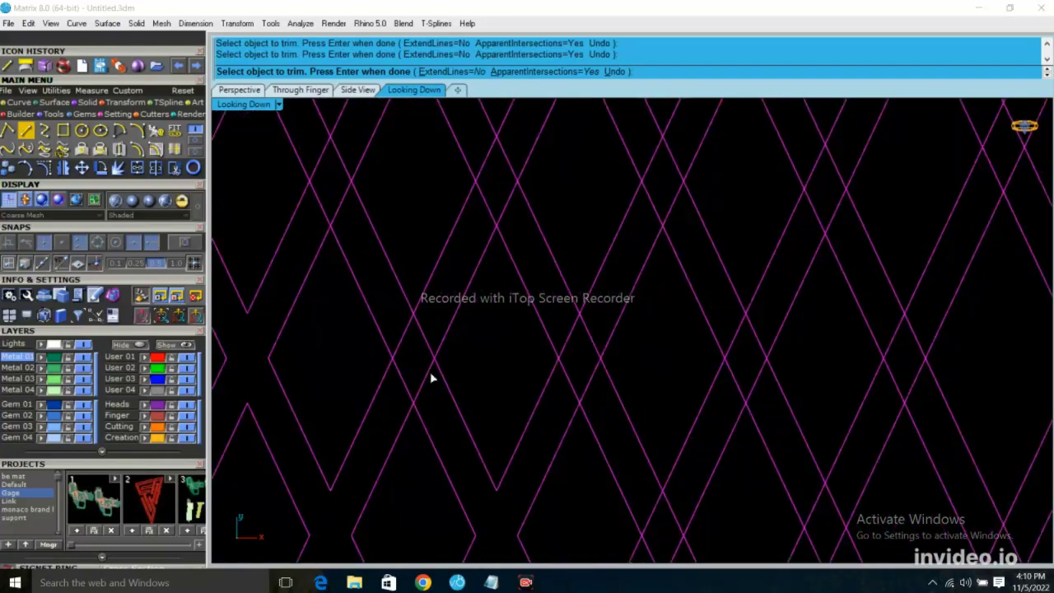
{"action": "left_click", "coordinate": [403, 350]}
{"action": "left_click", "coordinate": [401, 382]}
{"action": "left_click", "coordinate": [419, 335]}
{"action": "scroll", "coordinate": [417, 390], "scroll_direction": "down", "scroll_amount": 2}
{"action": "scroll", "coordinate": [390, 332], "scroll_direction": "up", "scroll_amount": 2}
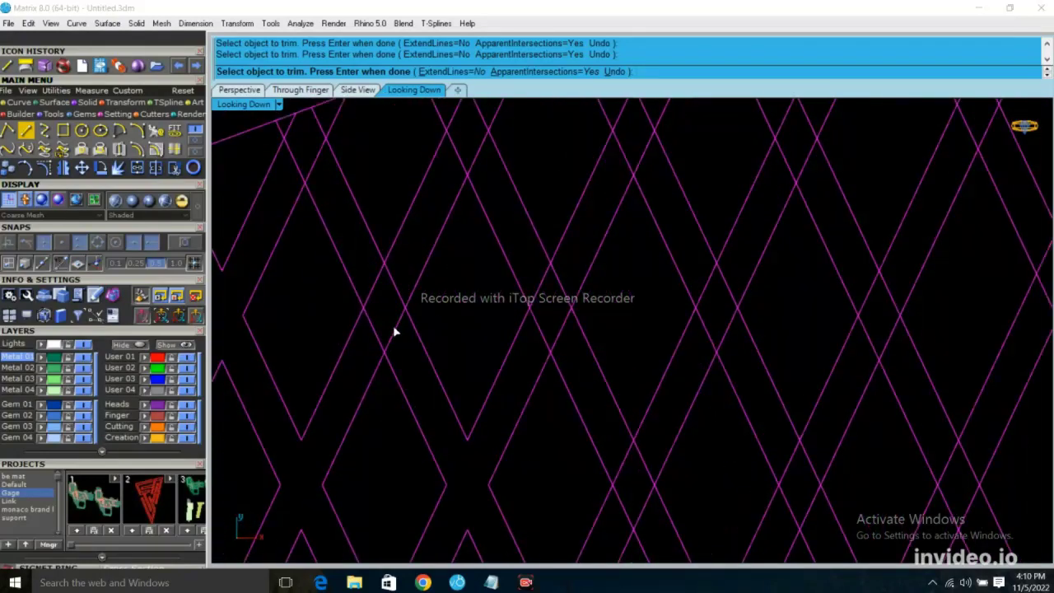
{"action": "left_click", "coordinate": [370, 323]}
{"action": "scroll", "coordinate": [389, 326], "scroll_direction": "down", "scroll_amount": 2}
{"action": "scroll", "coordinate": [330, 230], "scroll_direction": "up", "scroll_amount": 2}
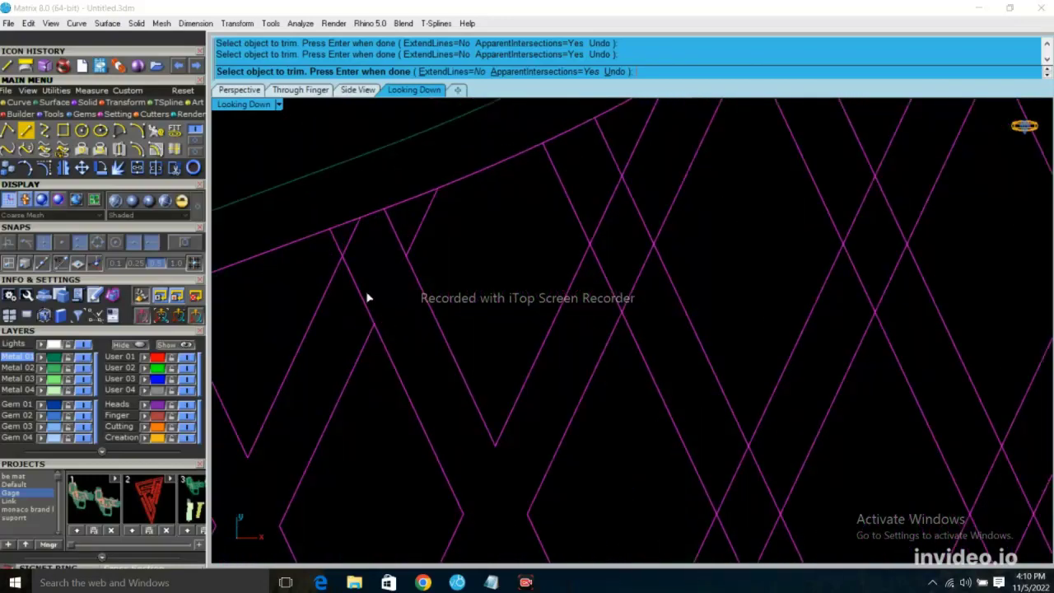
- Trim the segments and leftover end pieces along the upper-left boundary
{"action": "left_click", "coordinate": [356, 288]}
{"action": "left_click", "coordinate": [346, 242]}
{"action": "left_click", "coordinate": [396, 229]}
{"action": "left_click", "coordinate": [392, 206]}
{"action": "left_click", "coordinate": [363, 219]}
{"action": "left_click", "coordinate": [342, 232]}
{"action": "scroll", "coordinate": [382, 297], "scroll_direction": "down", "scroll_amount": 1}
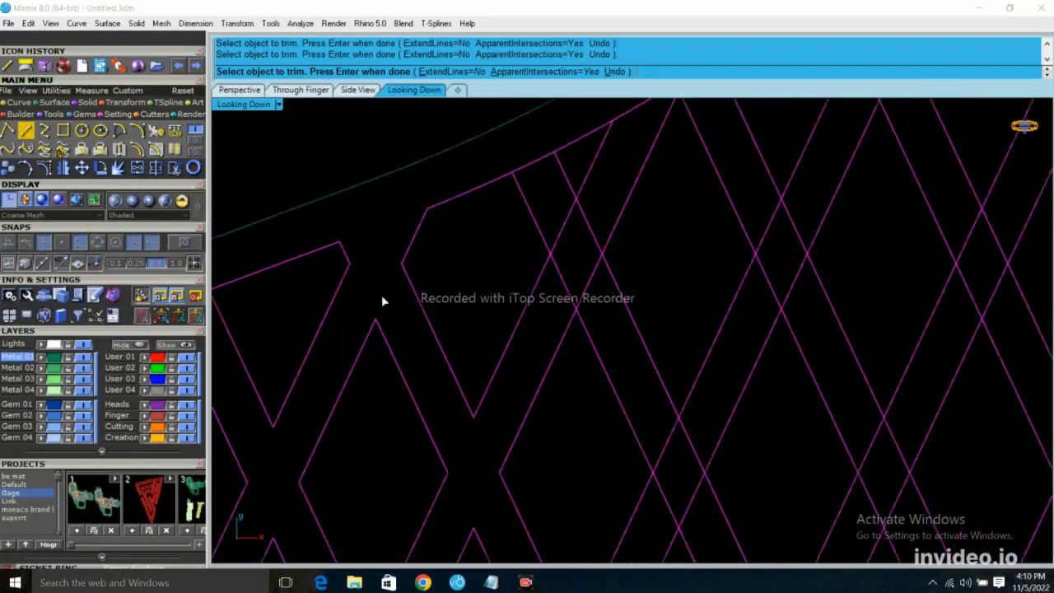
{"action": "scroll", "coordinate": [382, 296], "scroll_direction": "down", "scroll_amount": 1}
{"action": "scroll", "coordinate": [433, 254], "scroll_direction": "up", "scroll_amount": 2}
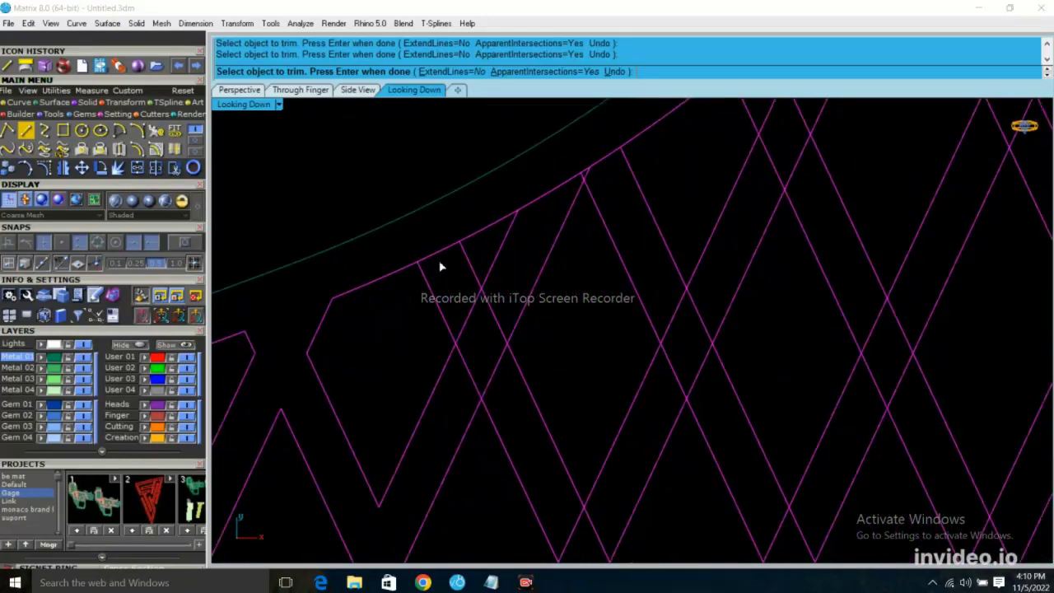
- Trim the upper-edge boundary segment and the nearby lattice pieces below it
{"action": "left_click", "coordinate": [545, 196]}
{"action": "left_click", "coordinate": [476, 317]}
{"action": "left_click", "coordinate": [488, 313]}
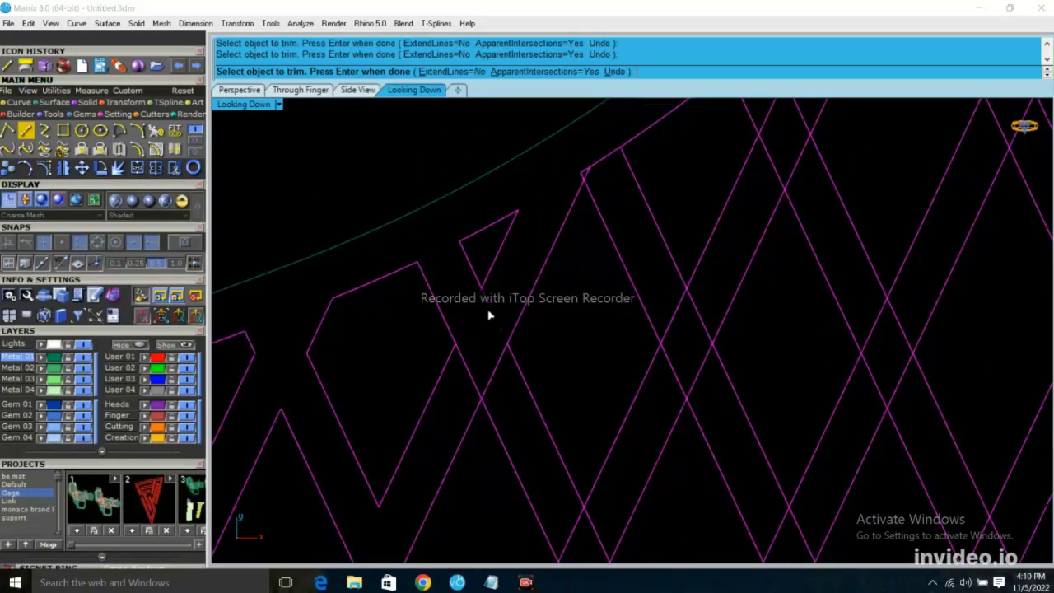
{"action": "left_click", "coordinate": [464, 361]}
{"action": "left_click", "coordinate": [492, 379]}
- Trim the last four short lattice segments at the crossings
{"action": "scroll", "coordinate": [419, 214], "scroll_direction": "down", "scroll_amount": 2}
{"action": "scroll", "coordinate": [486, 385], "scroll_direction": "up", "scroll_amount": 2}
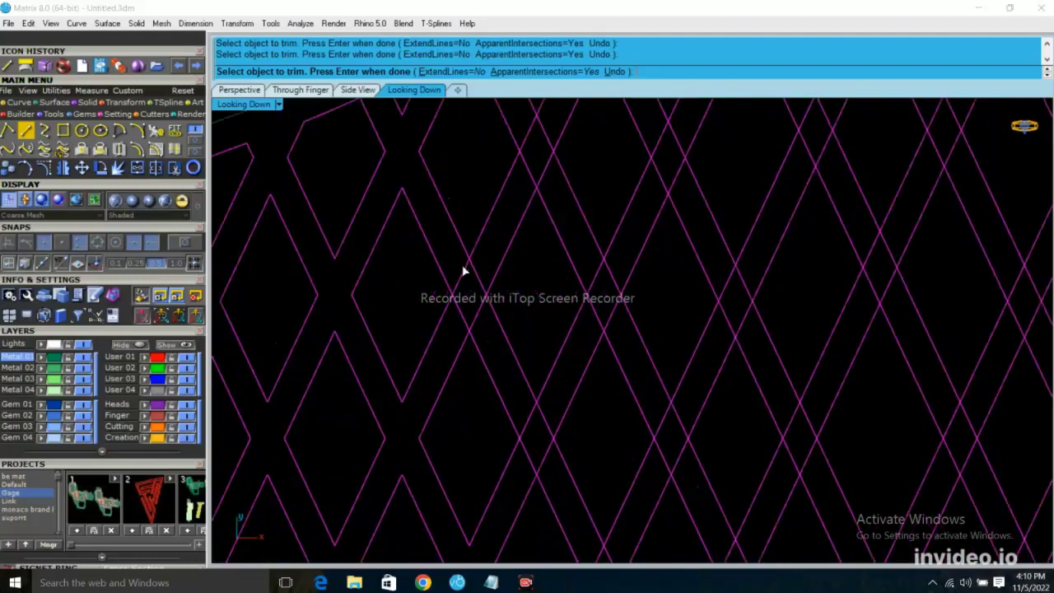
{"action": "left_click", "coordinate": [462, 276]}
{"action": "left_click", "coordinate": [475, 317]}
{"action": "left_click", "coordinate": [463, 313]}
{"action": "left_click", "coordinate": [480, 281]}
{"action": "scroll", "coordinate": [415, 282], "scroll_direction": "down", "scroll_amount": 2}
{"action": "scroll", "coordinate": [467, 285], "scroll_direction": "up", "scroll_amount": 2}
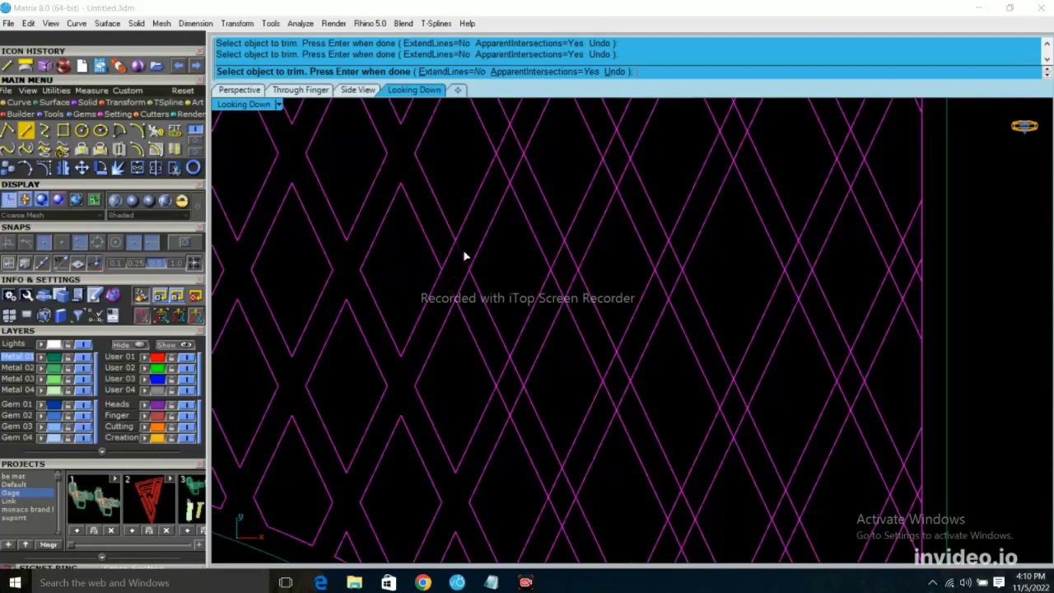
- Trim two overhanging lattice segments and two pieces of the bottom edge
{"action": "scroll", "coordinate": [378, 304], "scroll_direction": "down", "scroll_amount": 2}
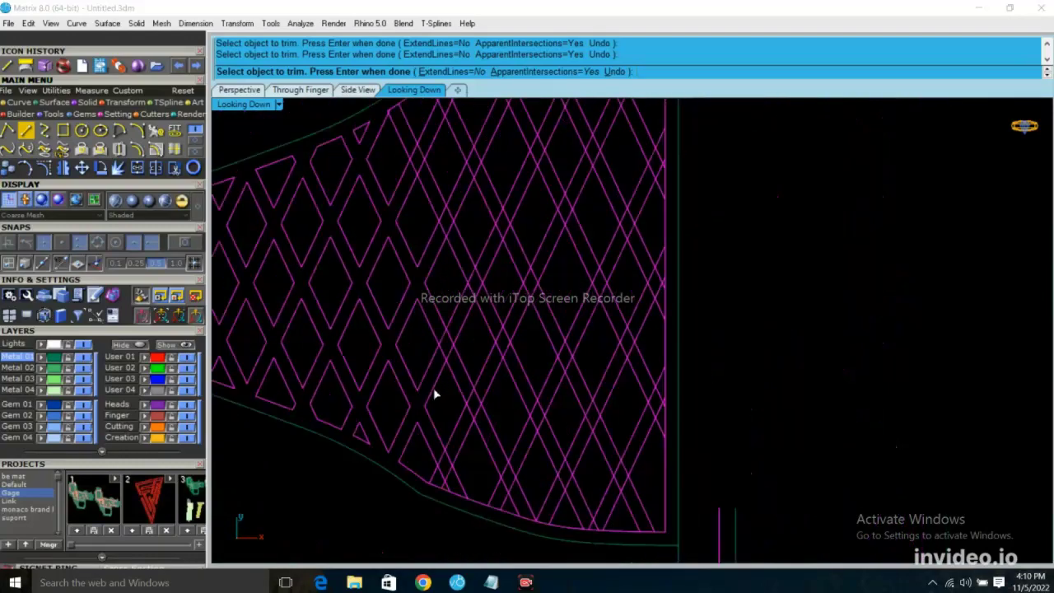
{"action": "scroll", "coordinate": [470, 305], "scroll_direction": "up", "scroll_amount": 3}
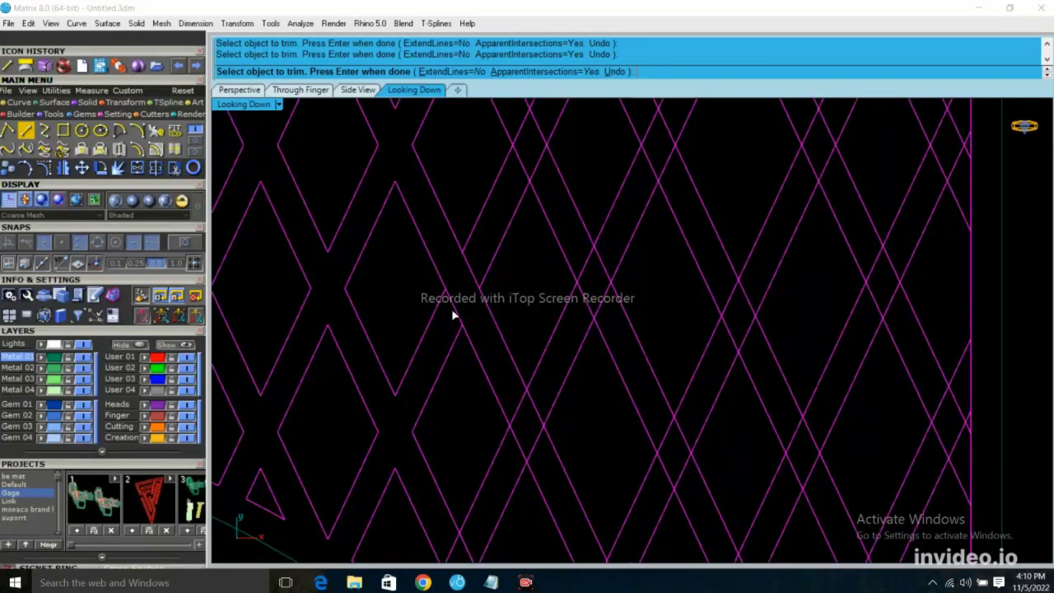
{"action": "scroll", "coordinate": [417, 266], "scroll_direction": "down", "scroll_amount": 2}
{"action": "scroll", "coordinate": [388, 358], "scroll_direction": "up", "scroll_amount": 2}
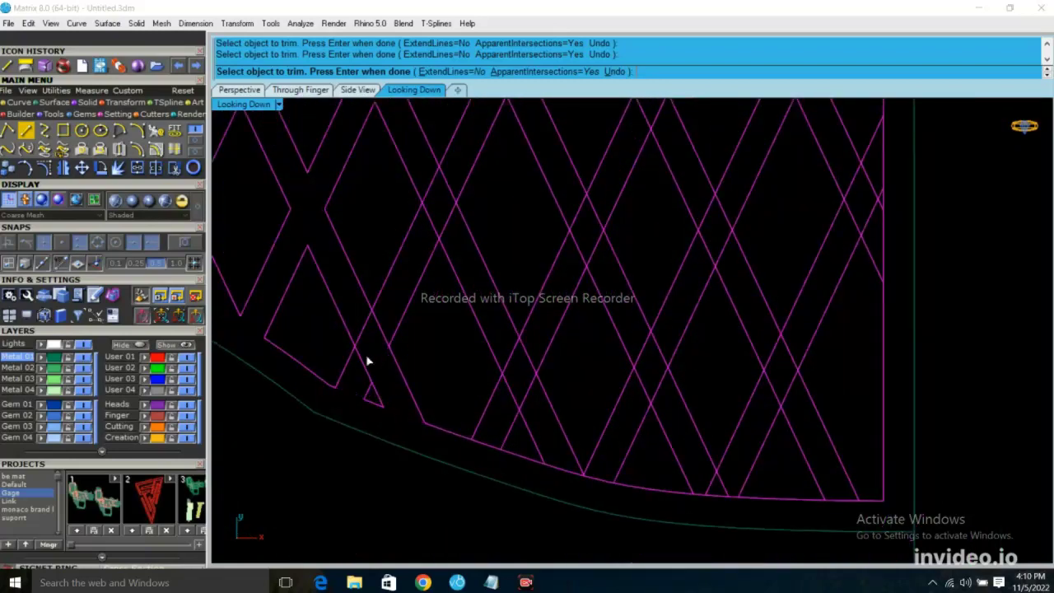
{"action": "left_click", "coordinate": [360, 342]}
{"action": "left_click", "coordinate": [384, 331]}
{"action": "left_click", "coordinate": [488, 453]}
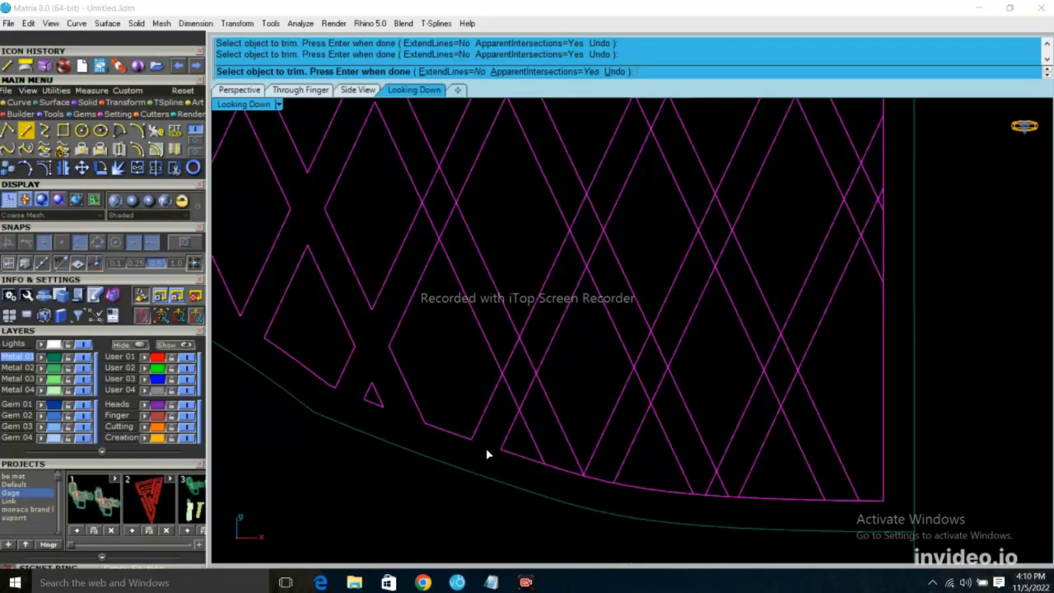
{"action": "left_click", "coordinate": [577, 477]}
- Trim both overlapping curves at the diamond's lower point
{"action": "scroll", "coordinate": [578, 485], "scroll_direction": "up", "scroll_amount": 3}
{"action": "scroll", "coordinate": [596, 485], "scroll_direction": "up", "scroll_amount": 2}
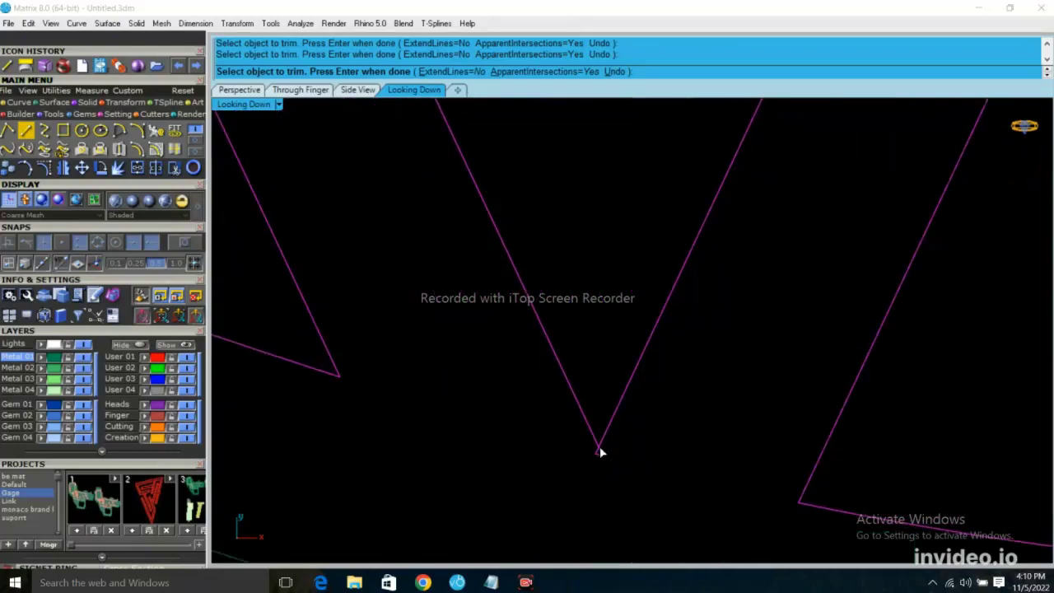
{"action": "left_click", "coordinate": [597, 451]}
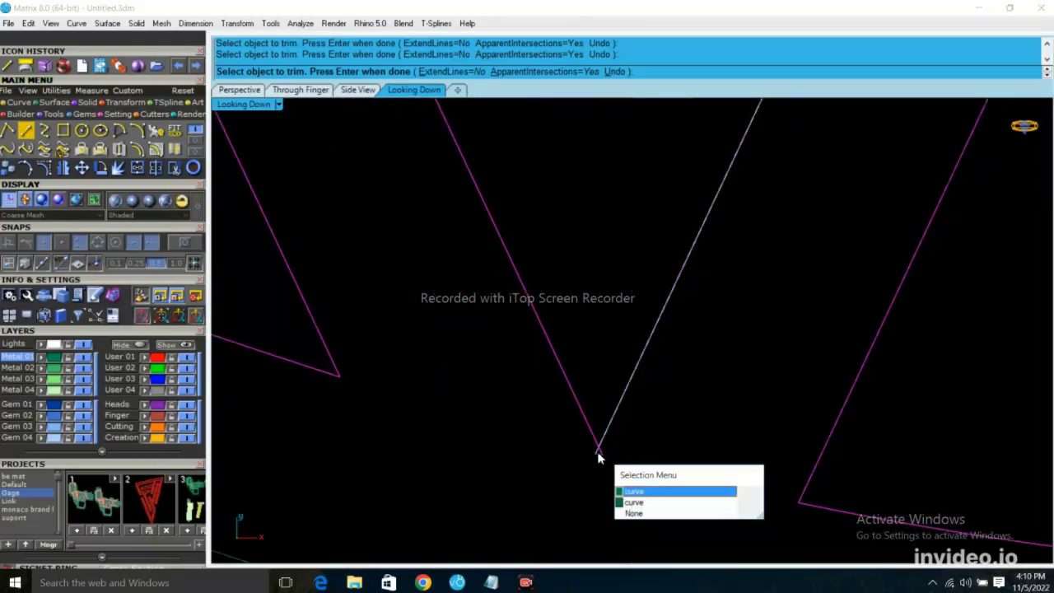
{"action": "left_click", "coordinate": [644, 499]}
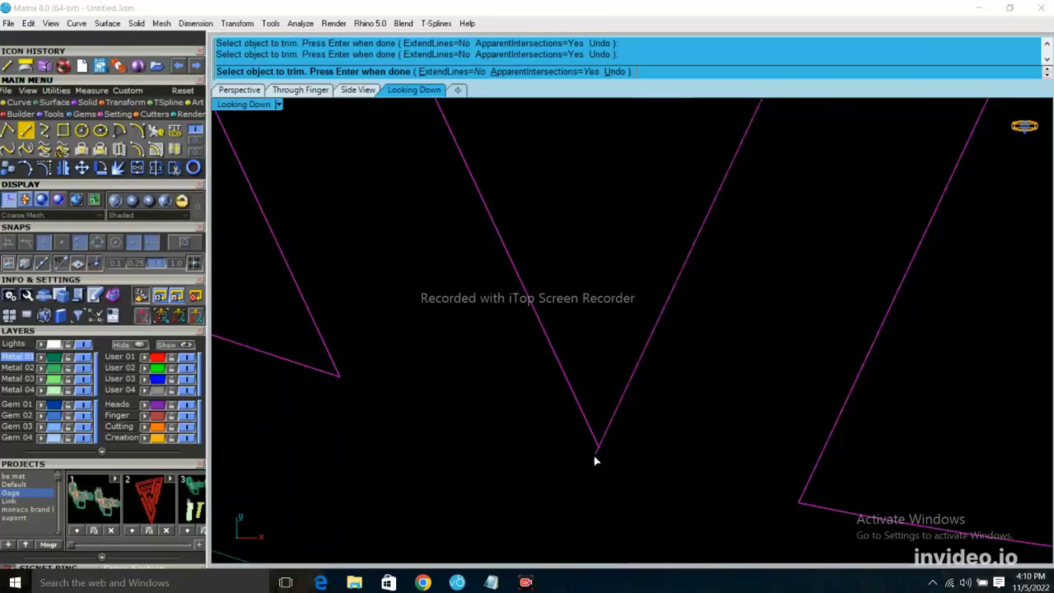
- Trim four neighbouring lattice line segments near the bottom of the pattern
{"action": "scroll", "coordinate": [500, 487], "scroll_direction": "down", "scroll_amount": 2}
{"action": "scroll", "coordinate": [500, 488], "scroll_direction": "down", "scroll_amount": 2}
{"action": "left_click", "coordinate": [423, 324]}
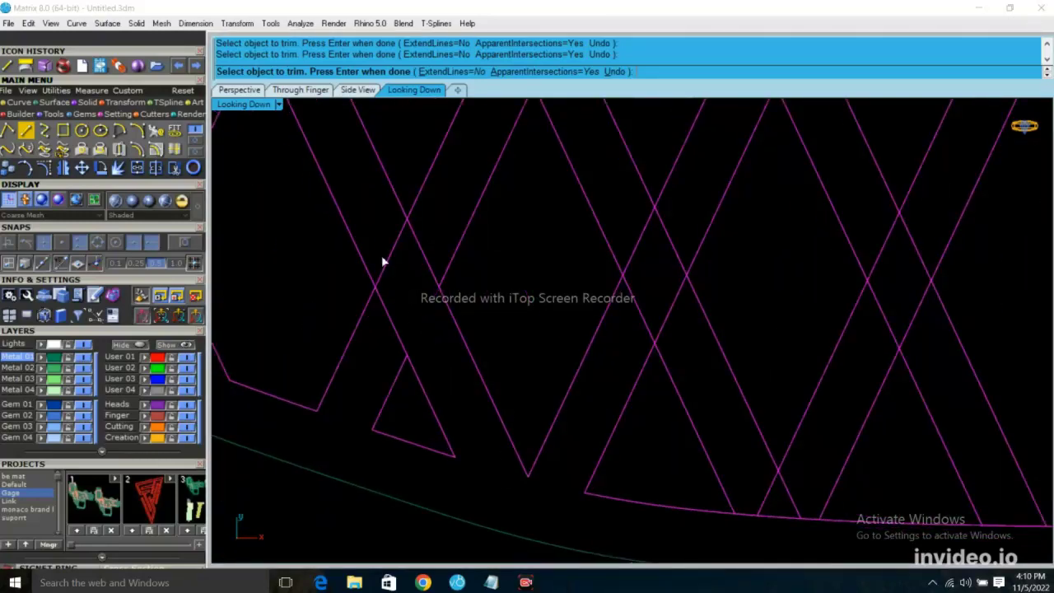
{"action": "left_click", "coordinate": [380, 286]}
{"action": "left_click", "coordinate": [383, 303]}
{"action": "left_click", "coordinate": [424, 249]}
- Cut away the bottom curve pieces and the lower ends of the diagonals
{"action": "scroll", "coordinate": [517, 369], "scroll_direction": "down", "scroll_amount": 3}
{"action": "scroll", "coordinate": [517, 368], "scroll_direction": "up", "scroll_amount": 3}
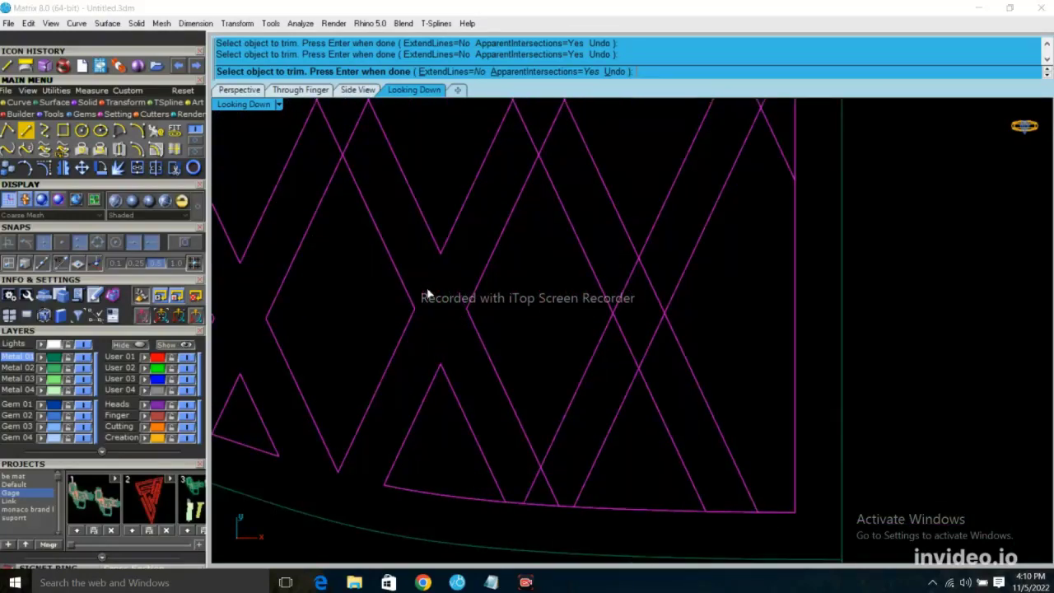
{"action": "scroll", "coordinate": [499, 400], "scroll_direction": "down", "scroll_amount": 2}
{"action": "scroll", "coordinate": [449, 404], "scroll_direction": "up", "scroll_amount": 2}
{"action": "scroll", "coordinate": [448, 404], "scroll_direction": "up", "scroll_amount": 1}
{"action": "left_click", "coordinate": [415, 420]}
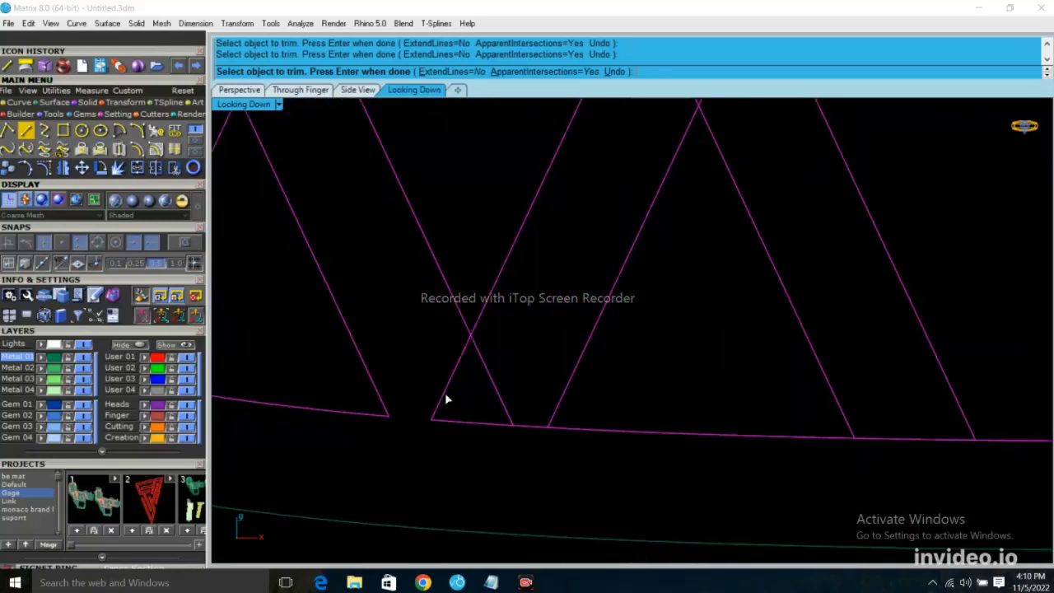
{"action": "left_click", "coordinate": [443, 400]}
{"action": "left_click", "coordinate": [530, 430]}
{"action": "left_click", "coordinate": [499, 394]}
{"action": "left_click", "coordinate": [471, 423]}
- Trim the three short diagonals below the central X
{"action": "scroll", "coordinate": [396, 462], "scroll_direction": "down", "scroll_amount": 1}
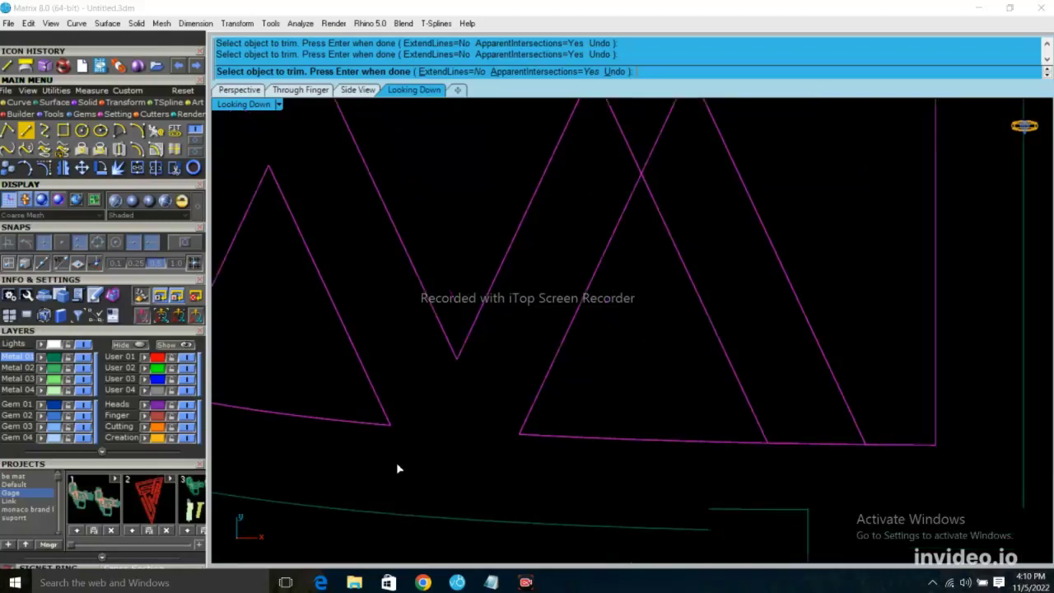
{"action": "scroll", "coordinate": [494, 445], "scroll_direction": "down", "scroll_amount": 2}
{"action": "scroll", "coordinate": [487, 370], "scroll_direction": "up", "scroll_amount": 1}
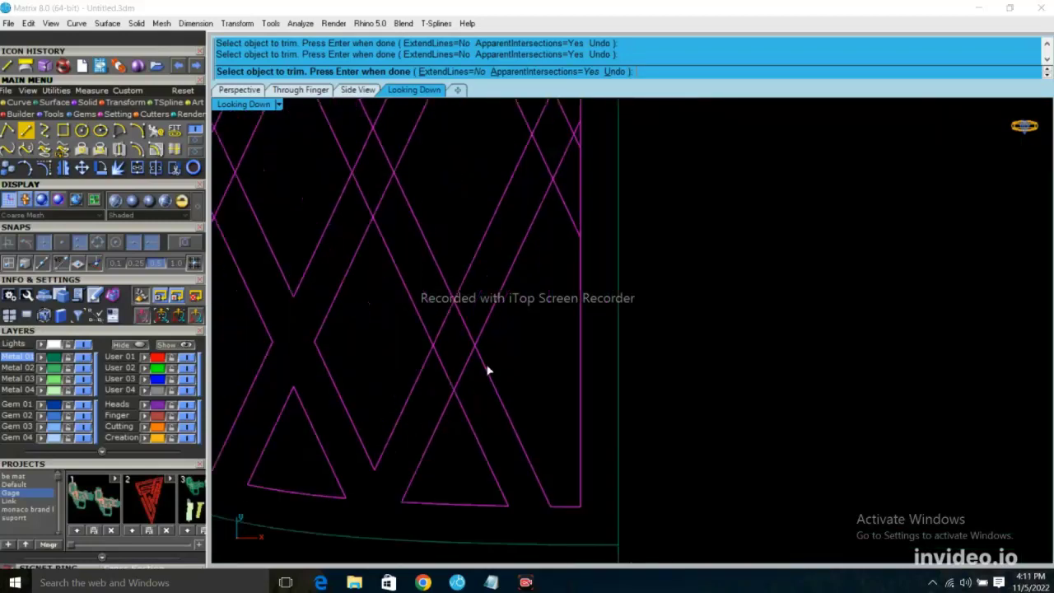
{"action": "scroll", "coordinate": [462, 372], "scroll_direction": "up", "scroll_amount": 1}
{"action": "left_click", "coordinate": [423, 377]}
{"action": "left_click", "coordinate": [457, 372]}
{"action": "left_click", "coordinate": [419, 311]}
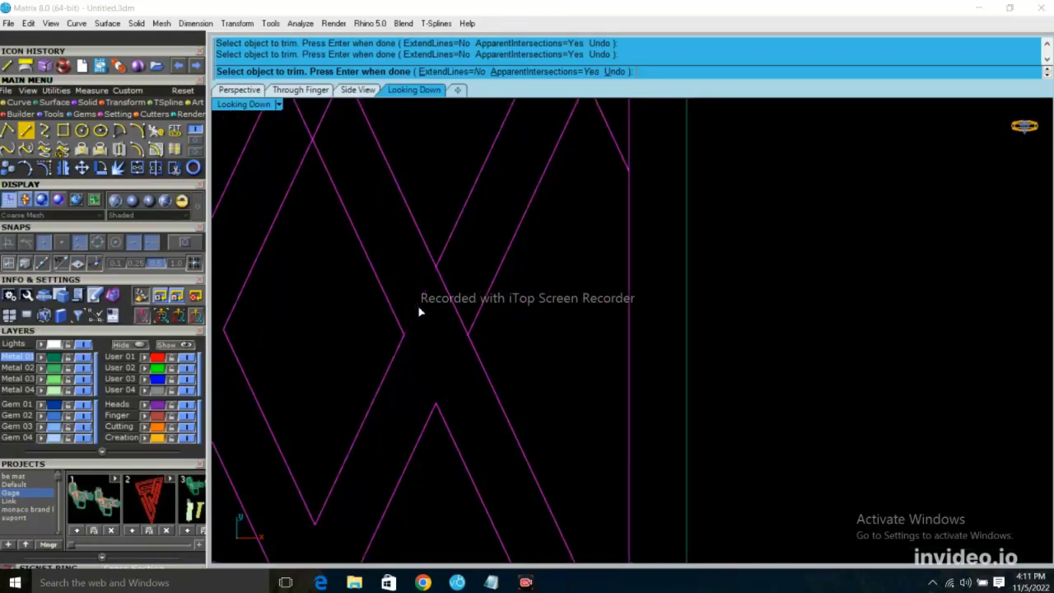
- Cut two pieces off the right border line and trim three short lattice segments
{"action": "scroll", "coordinate": [412, 423], "scroll_direction": "down", "scroll_amount": 2}
{"action": "scroll", "coordinate": [472, 324], "scroll_direction": "up", "scroll_amount": 2}
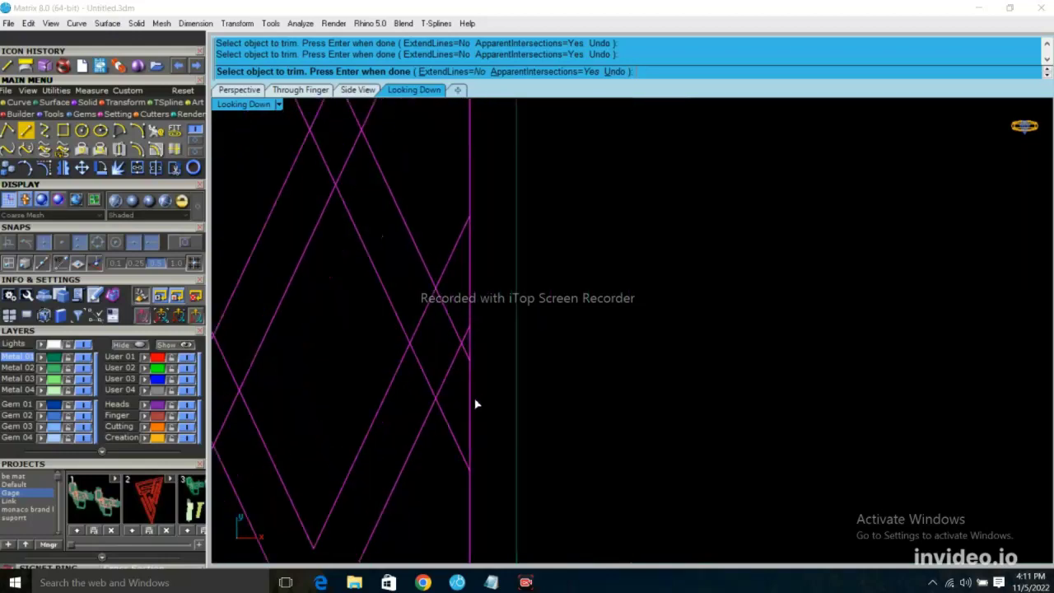
{"action": "left_click", "coordinate": [468, 401]}
{"action": "left_click", "coordinate": [471, 293]}
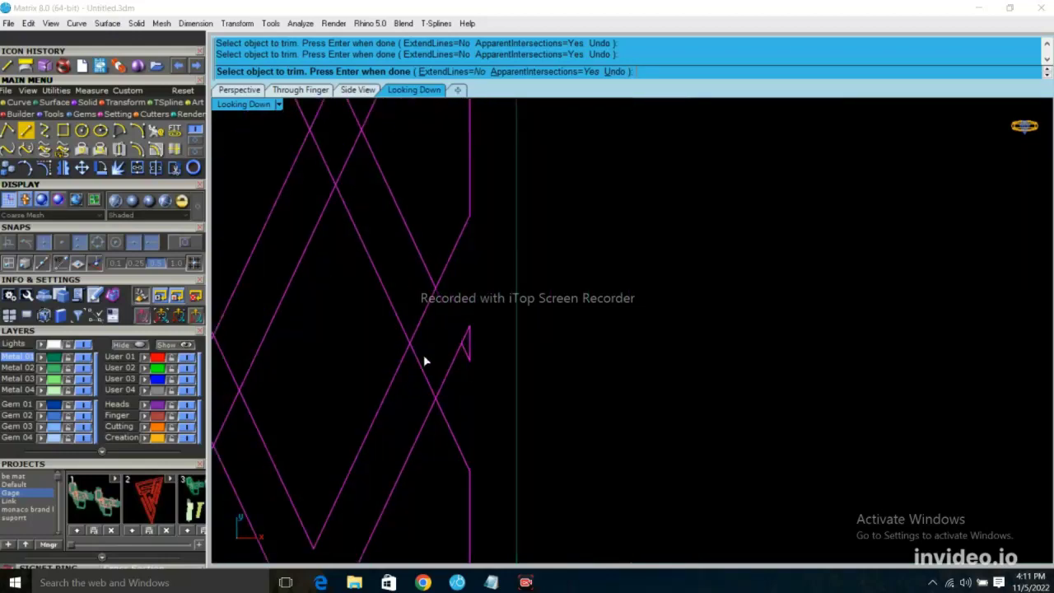
{"action": "left_click", "coordinate": [423, 372]}
{"action": "left_click", "coordinate": [448, 371]}
{"action": "left_click", "coordinate": [424, 320]}
- Trim three lattice segments to leave a clean diamond apex
{"action": "scroll", "coordinate": [479, 354], "scroll_direction": "down", "scroll_amount": 2}
{"action": "scroll", "coordinate": [441, 330], "scroll_direction": "up", "scroll_amount": 2}
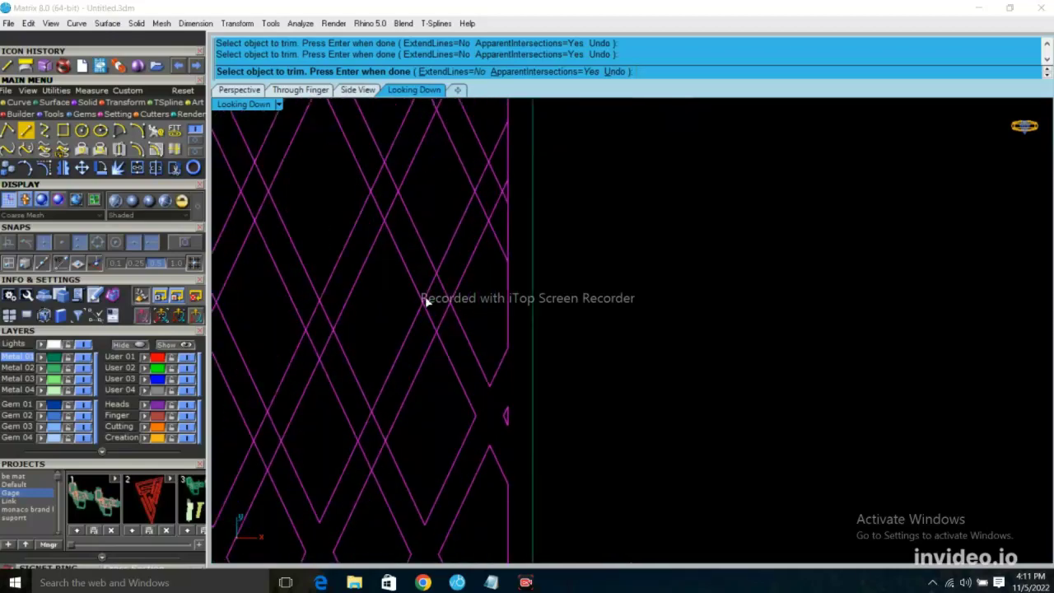
{"action": "left_click", "coordinate": [426, 303]}
{"action": "left_click", "coordinate": [443, 322]}
{"action": "left_click", "coordinate": [427, 326]}
- Trim both segments below the lattice crossing, leaving an open V
{"action": "scroll", "coordinate": [434, 278], "scroll_direction": "down", "scroll_amount": 1}
{"action": "scroll", "coordinate": [368, 415], "scroll_direction": "up", "scroll_amount": 2}
{"action": "scroll", "coordinate": [412, 360], "scroll_direction": "up", "scroll_amount": 1}
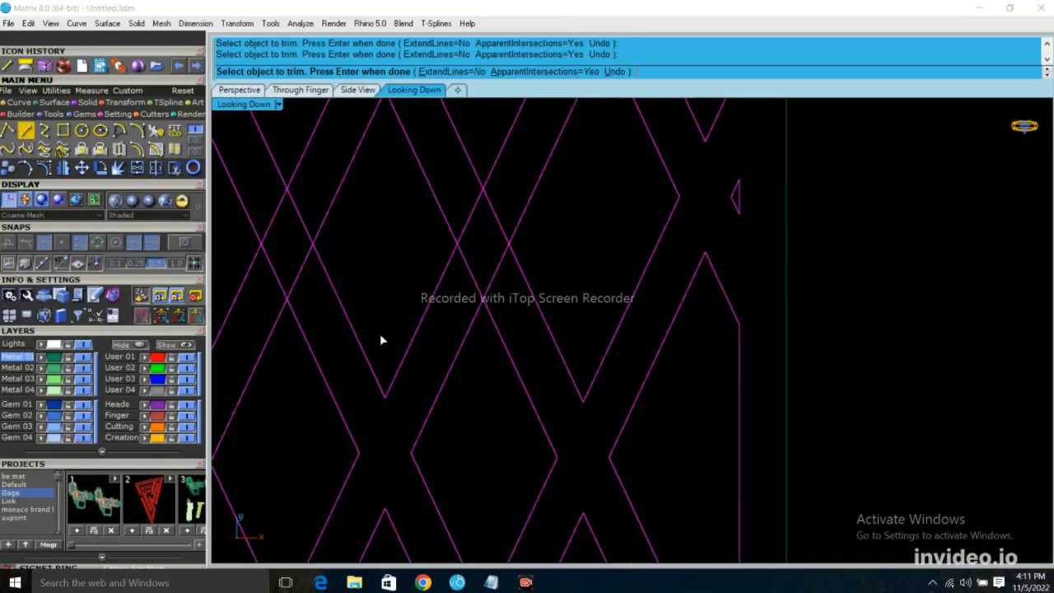
{"action": "left_click", "coordinate": [499, 247]}
{"action": "left_click", "coordinate": [498, 280]}
{"action": "scroll", "coordinate": [495, 298], "scroll_direction": "down", "scroll_amount": 1}
{"action": "scroll", "coordinate": [405, 321], "scroll_direction": "down", "scroll_amount": 1}
{"action": "scroll", "coordinate": [437, 330], "scroll_direction": "down", "scroll_amount": 1}
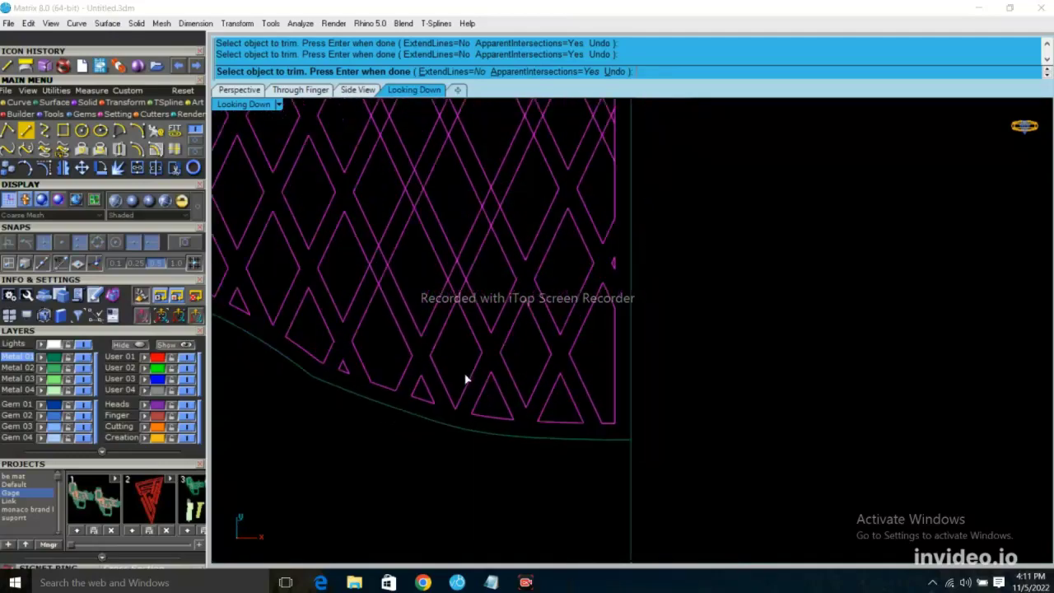
{"action": "scroll", "coordinate": [467, 374], "scroll_direction": "down", "scroll_amount": 1}
{"action": "scroll", "coordinate": [377, 208], "scroll_direction": "up", "scroll_amount": 2}
- Trim a stray segment, an overlapping segment and two short lattice segments
{"action": "scroll", "coordinate": [372, 194], "scroll_direction": "down", "scroll_amount": 1}
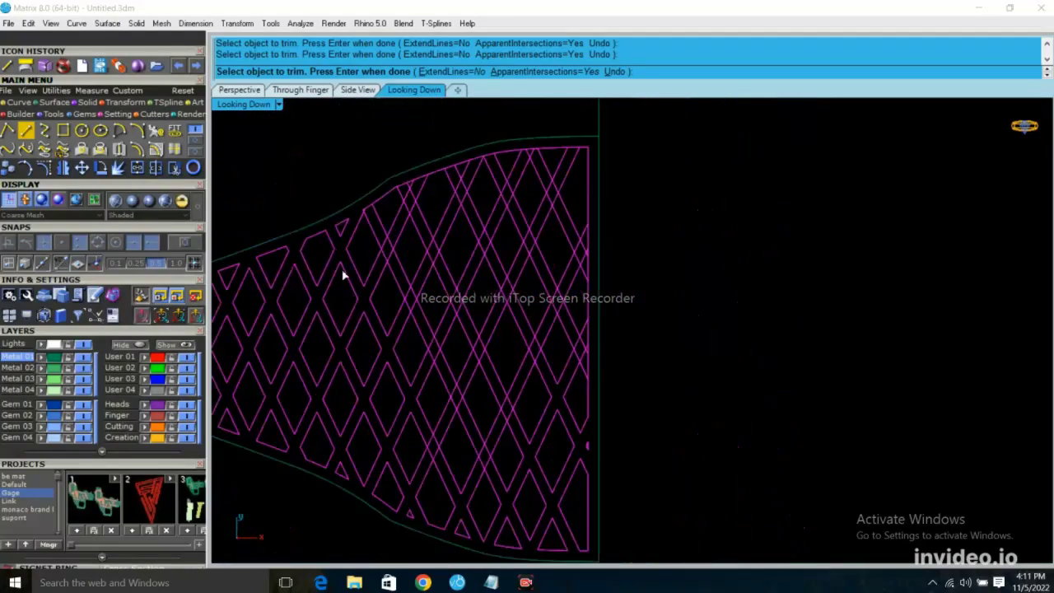
{"action": "scroll", "coordinate": [344, 276], "scroll_direction": "up", "scroll_amount": 1}
{"action": "scroll", "coordinate": [362, 247], "scroll_direction": "up", "scroll_amount": 1}
{"action": "left_click", "coordinate": [385, 203]}
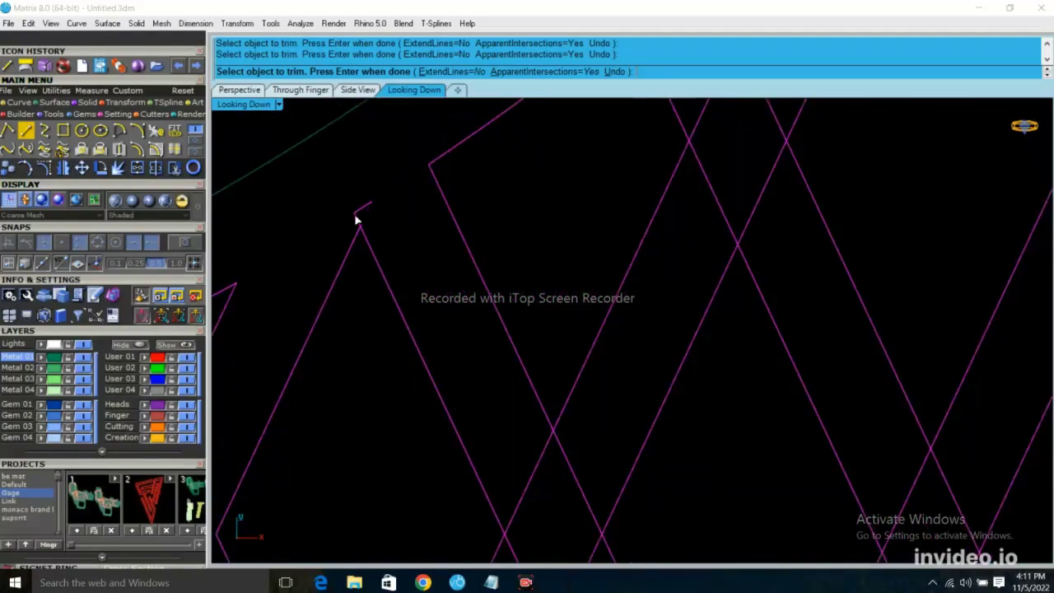
{"action": "scroll", "coordinate": [429, 346], "scroll_direction": "down", "scroll_amount": 2}
{"action": "scroll", "coordinate": [441, 356], "scroll_direction": "up", "scroll_amount": 1}
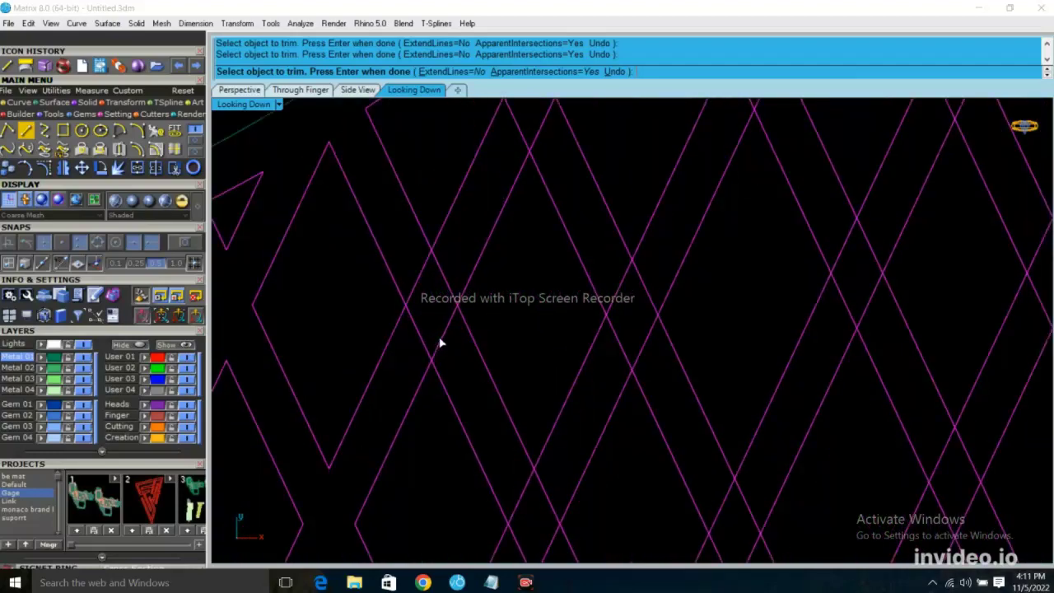
{"action": "left_click", "coordinate": [415, 340]}
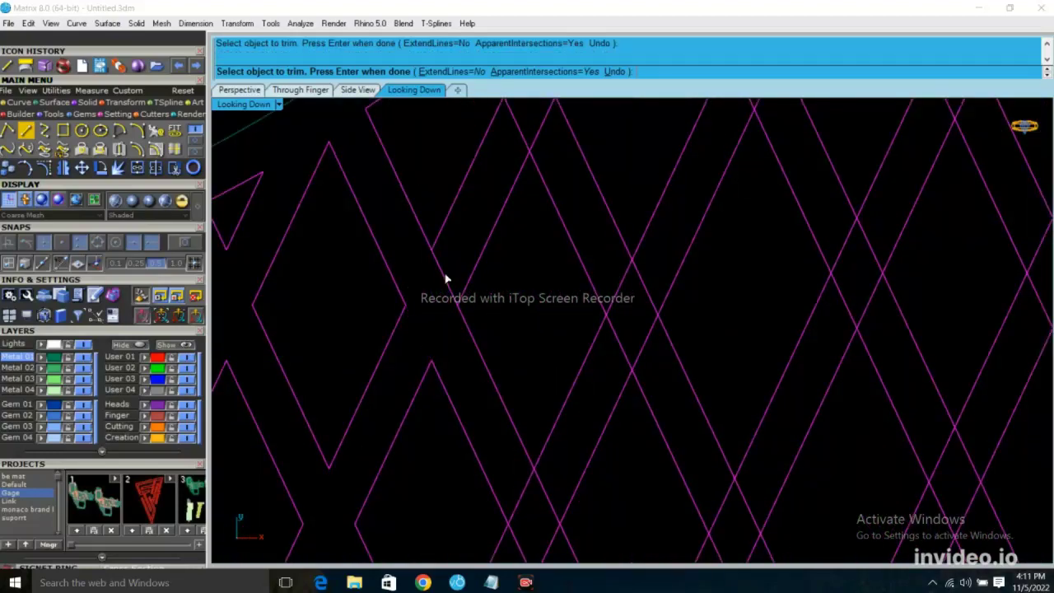
{"action": "scroll", "coordinate": [445, 280], "scroll_direction": "down", "scroll_amount": 2}
{"action": "scroll", "coordinate": [450, 346], "scroll_direction": "up", "scroll_amount": 2}
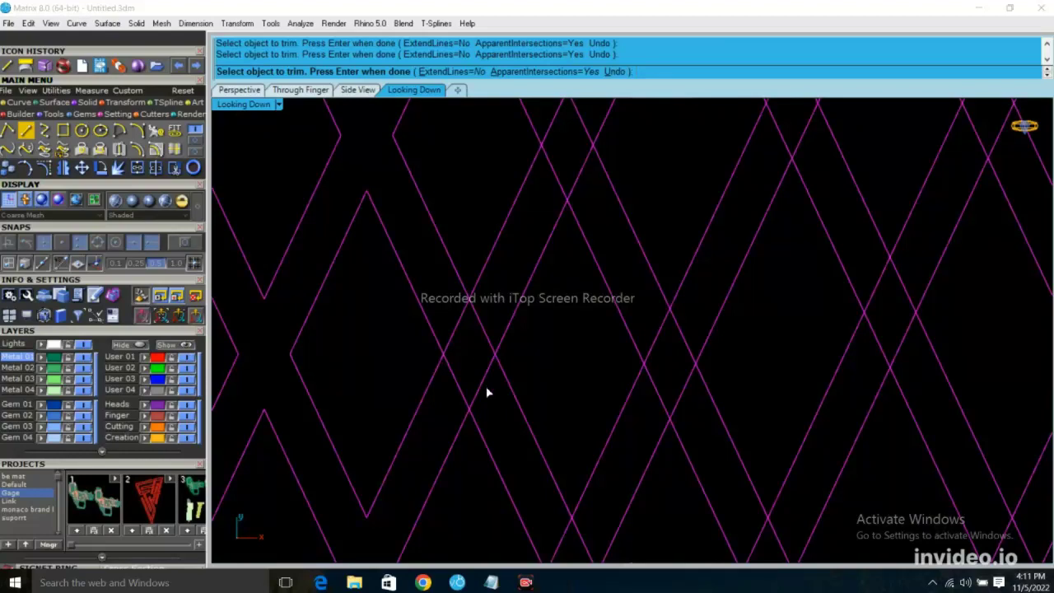
{"action": "left_click", "coordinate": [453, 338]}
{"action": "left_click", "coordinate": [484, 387]}
- Trim three more short lattice segments lower in the pattern
{"action": "scroll", "coordinate": [482, 371], "scroll_direction": "down", "scroll_amount": 1}
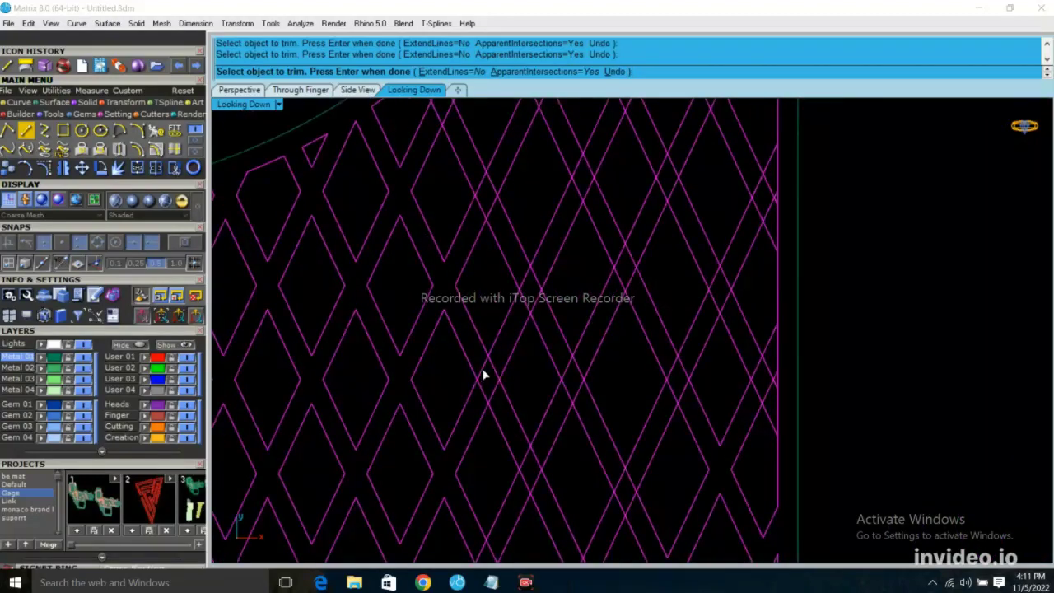
{"action": "scroll", "coordinate": [475, 372], "scroll_direction": "down", "scroll_amount": 1}
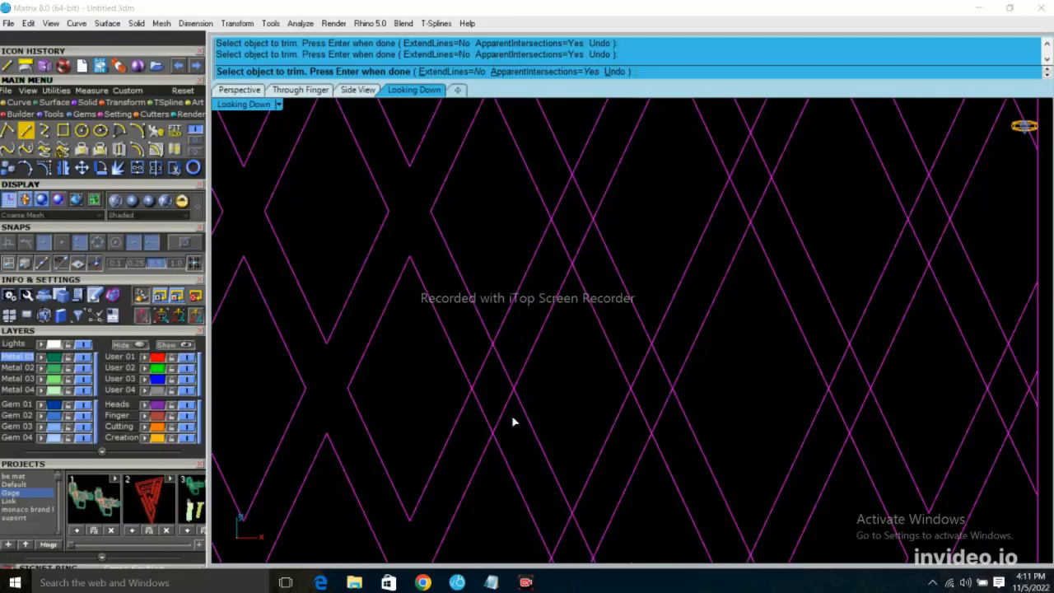
{"action": "left_click", "coordinate": [509, 416]}
{"action": "left_click", "coordinate": [481, 375]}
{"action": "left_click", "coordinate": [487, 418]}
- Trim the three segments around a lattice crossing
{"action": "scroll", "coordinate": [494, 411], "scroll_direction": "down", "scroll_amount": 3}
{"action": "scroll", "coordinate": [459, 459], "scroll_direction": "up", "scroll_amount": 3}
{"action": "scroll", "coordinate": [432, 431], "scroll_direction": "up", "scroll_amount": 1}
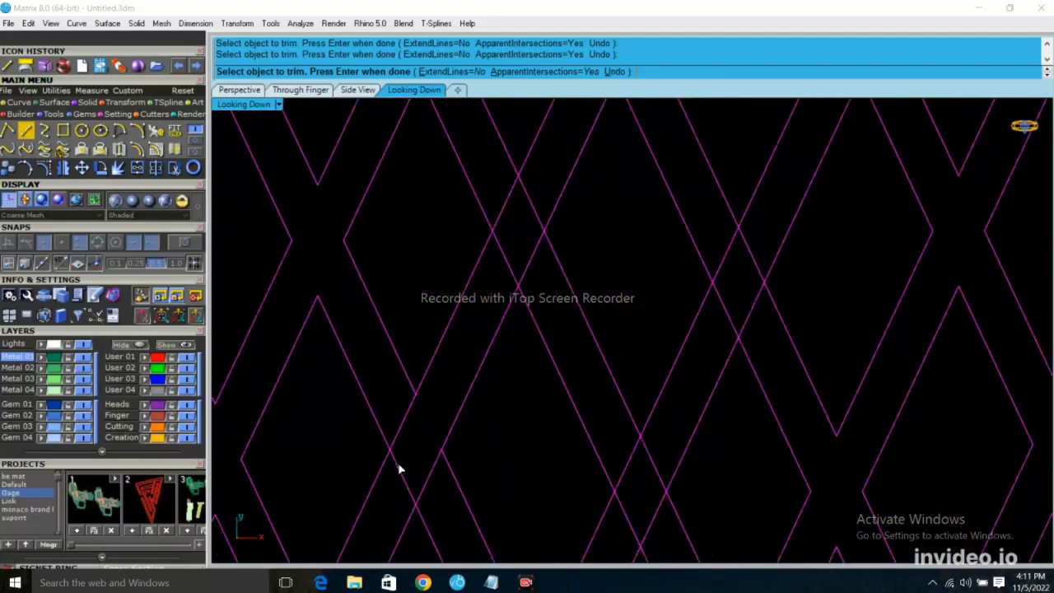
{"action": "scroll", "coordinate": [398, 354], "scroll_direction": "down", "scroll_amount": 1}
{"action": "scroll", "coordinate": [450, 476], "scroll_direction": "down", "scroll_amount": 2}
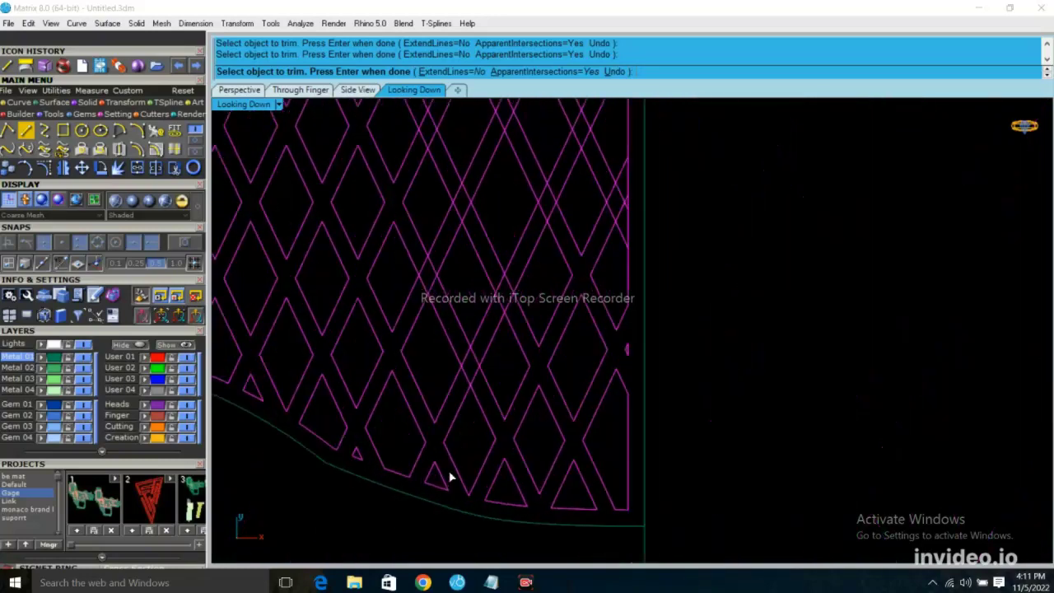
{"action": "scroll", "coordinate": [450, 476], "scroll_direction": "up", "scroll_amount": 1}
{"action": "scroll", "coordinate": [480, 332], "scroll_direction": "up", "scroll_amount": 2}
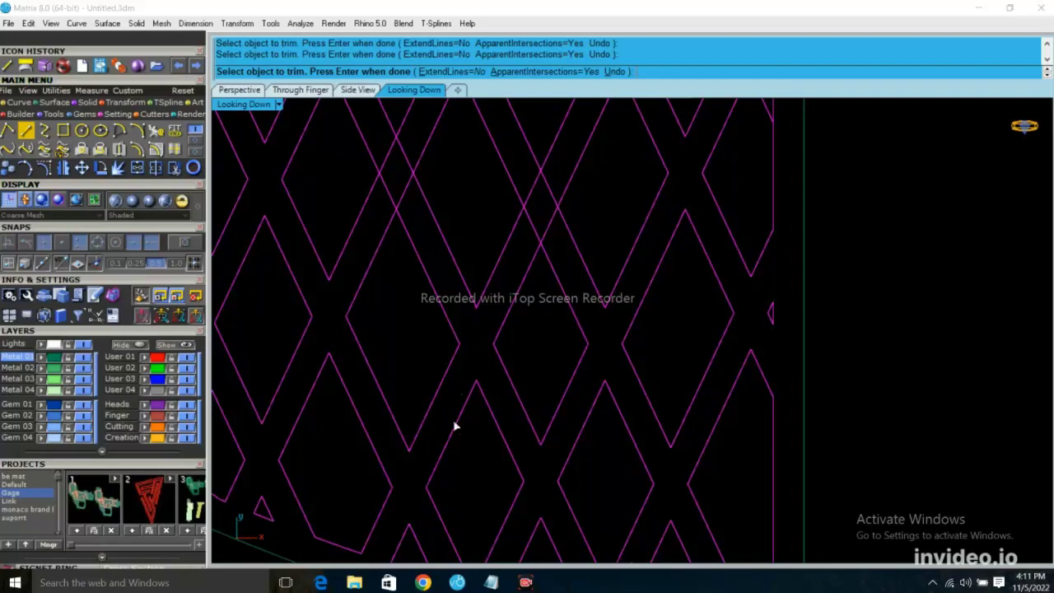
{"action": "scroll", "coordinate": [450, 427], "scroll_direction": "down", "scroll_amount": 1}
{"action": "scroll", "coordinate": [428, 301], "scroll_direction": "up", "scroll_amount": 2}
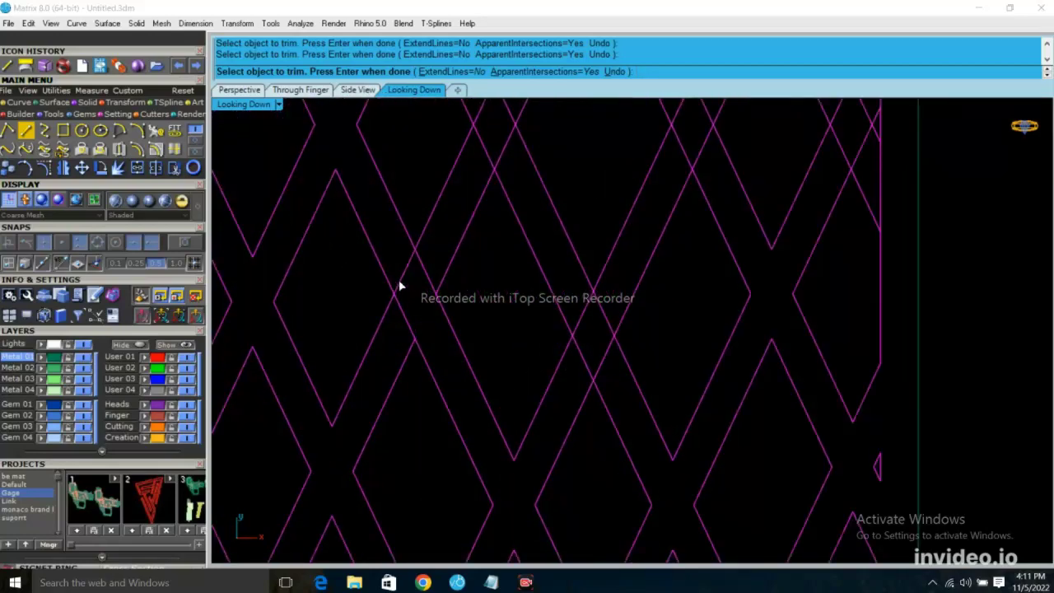
{"action": "left_click", "coordinate": [401, 282]}
{"action": "left_click", "coordinate": [405, 316]}
{"action": "left_click", "coordinate": [429, 273]}
- Move to the top of the lattice and trim two short segments near the top edge
{"action": "key", "text": "Right"}
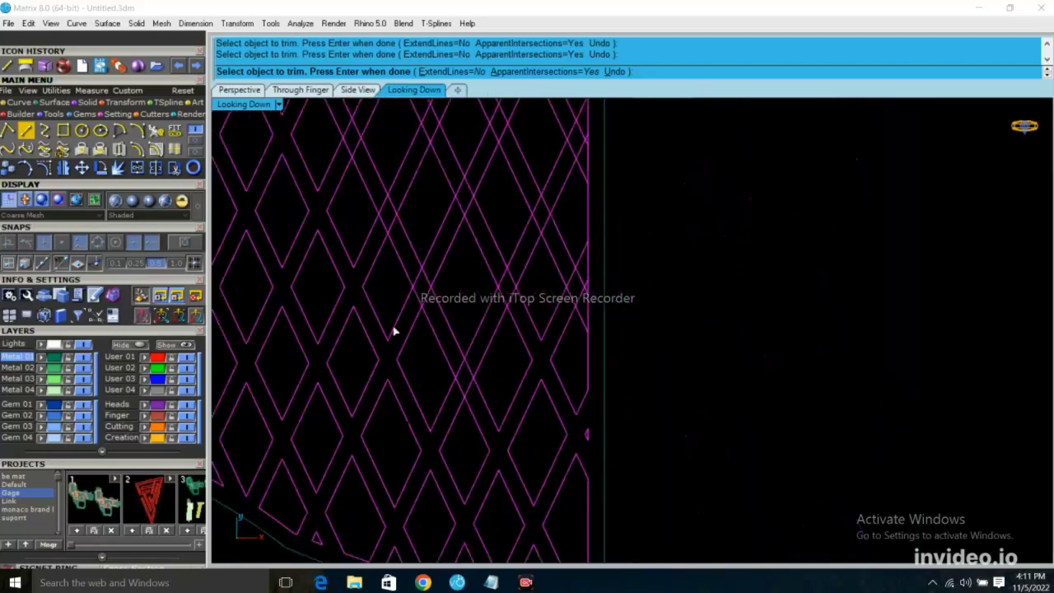
{"action": "key", "text": "Up"}
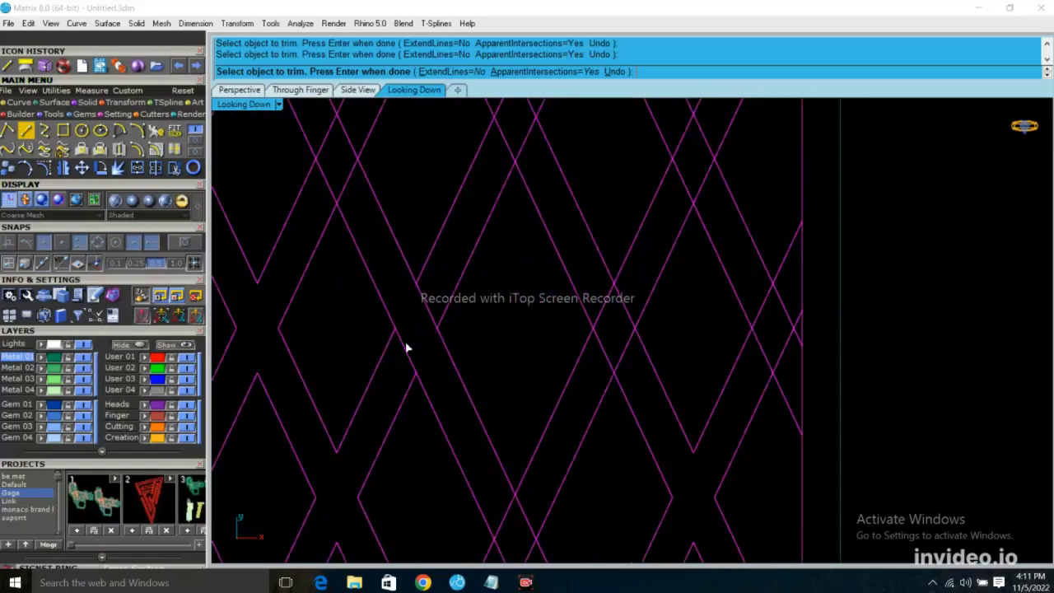
{"action": "key", "text": "Down"}
{"action": "key", "text": "Right"}
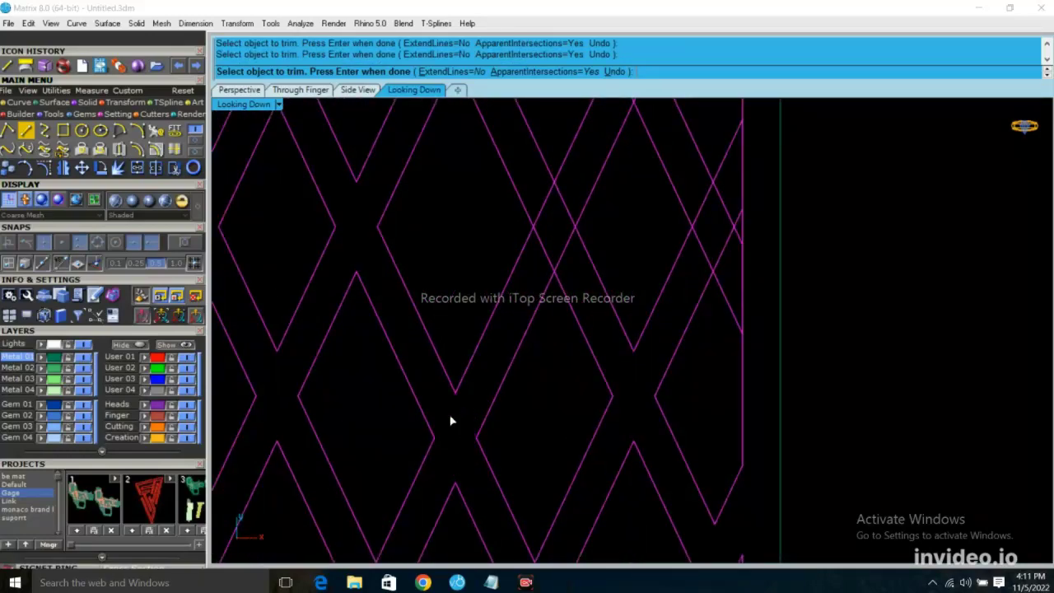
{"action": "scroll", "coordinate": [394, 438], "scroll_direction": "down", "scroll_amount": 2}
{"action": "scroll", "coordinate": [393, 439], "scroll_direction": "down", "scroll_amount": 2}
{"action": "scroll", "coordinate": [363, 338], "scroll_direction": "up", "scroll_amount": 1}
{"action": "scroll", "coordinate": [387, 350], "scroll_direction": "up", "scroll_amount": 3}
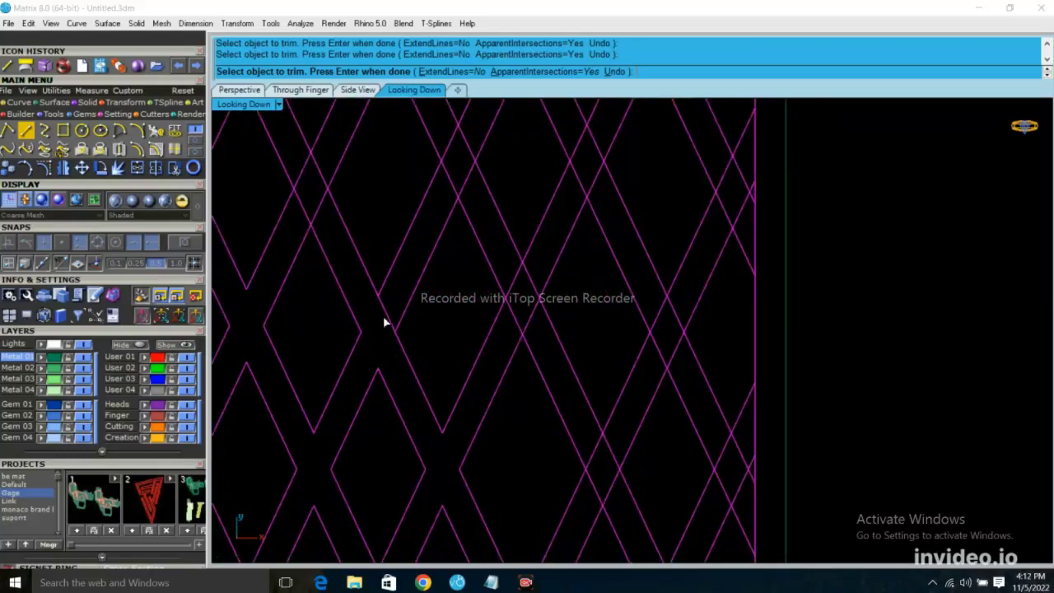
{"action": "scroll", "coordinate": [377, 412], "scroll_direction": "up", "scroll_amount": 2}
{"action": "scroll", "coordinate": [374, 383], "scroll_direction": "up", "scroll_amount": 1}
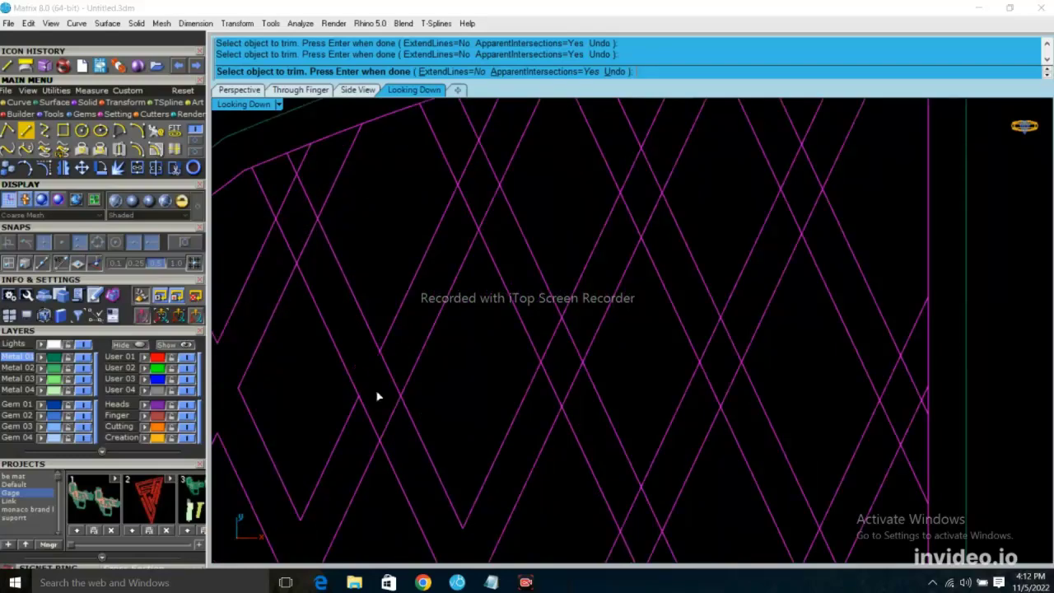
{"action": "scroll", "coordinate": [403, 390], "scroll_direction": "down", "scroll_amount": 2}
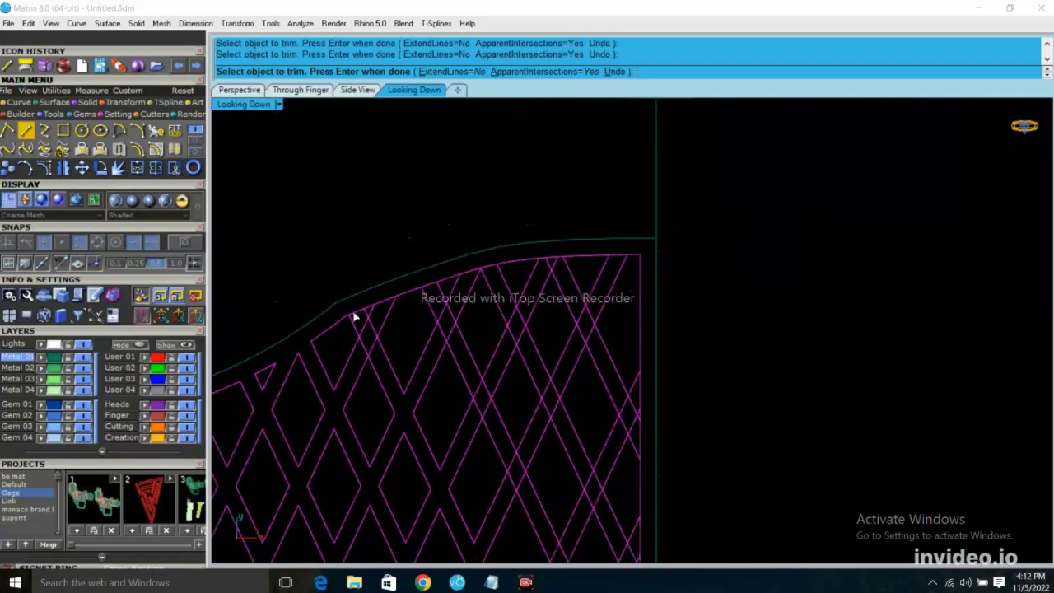
{"action": "scroll", "coordinate": [356, 317], "scroll_direction": "up", "scroll_amount": 2}
{"action": "left_click", "coordinate": [379, 353]}
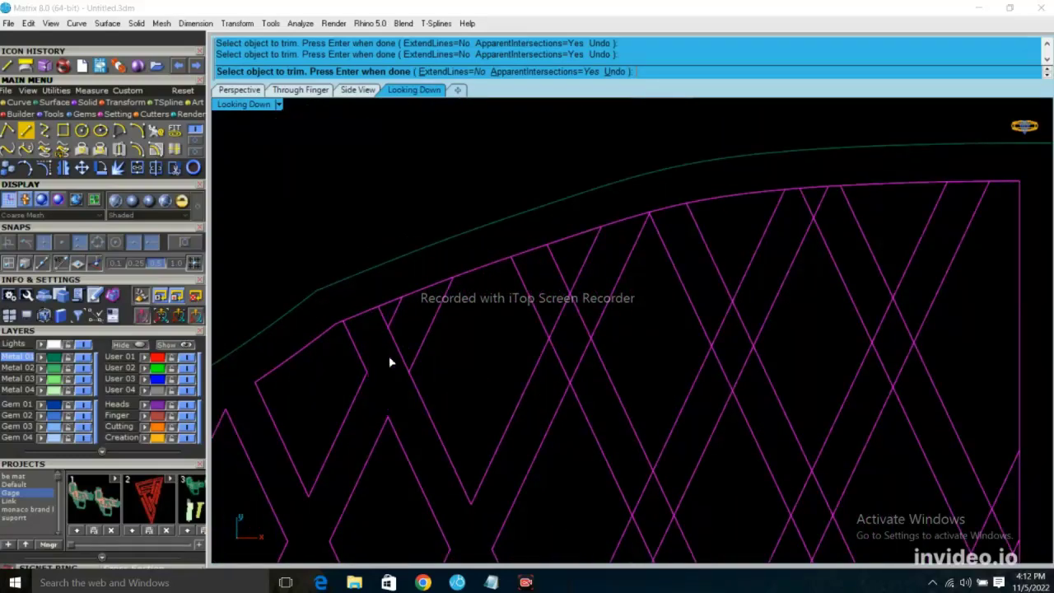
{"action": "left_click", "coordinate": [392, 340]}
- Trim four pieces off the upper curved outline, working rightward
{"action": "left_click", "coordinate": [373, 313]}
{"action": "left_click", "coordinate": [434, 285]}
{"action": "left_click", "coordinate": [530, 252]}
{"action": "left_click", "coordinate": [626, 221]}
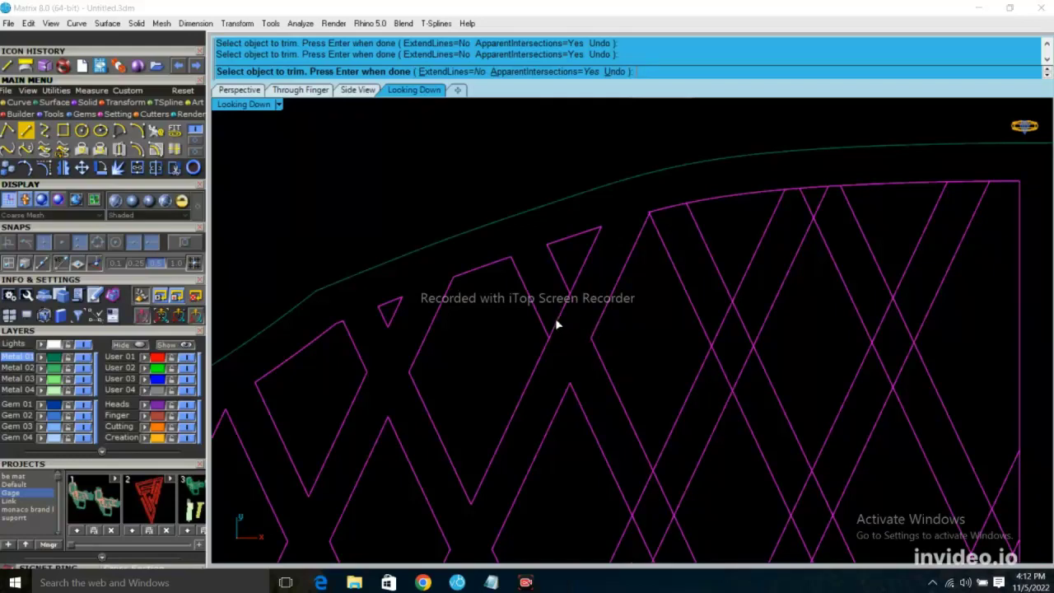
{"action": "right_click_drag", "start_coordinate": [555, 322], "coordinate": [471, 240]}
- Trim the short overlapping lattice segments along the upper middle crossings
{"action": "left_click", "coordinate": [472, 240]}
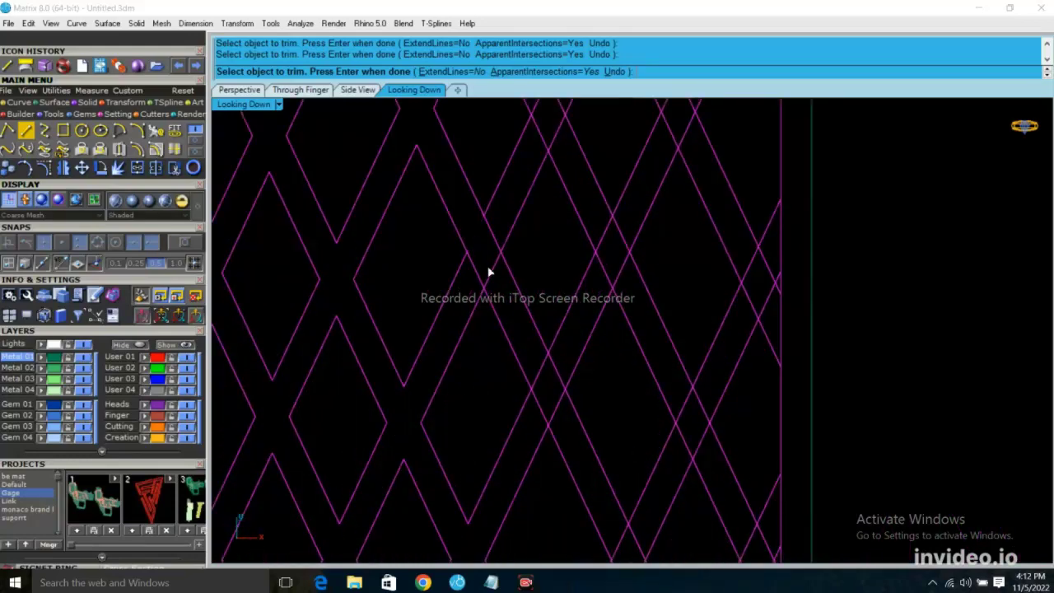
{"action": "left_click", "coordinate": [477, 273]}
{"action": "left_click", "coordinate": [490, 240]}
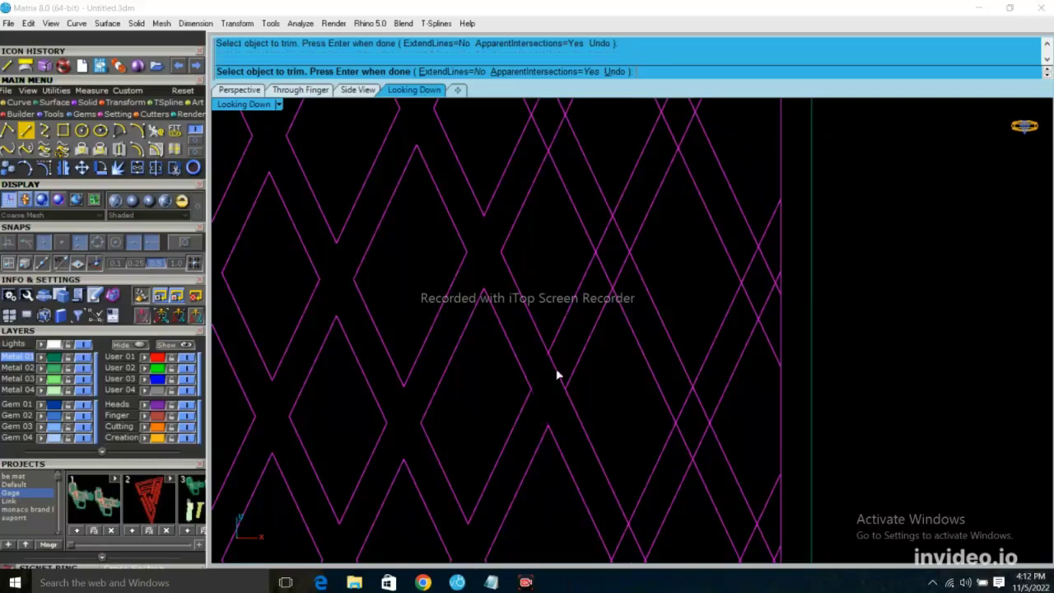
{"action": "scroll", "coordinate": [487, 325], "scroll_direction": "down", "scroll_amount": 4}
{"action": "scroll", "coordinate": [488, 325], "scroll_direction": "up", "scroll_amount": 3}
{"action": "scroll", "coordinate": [447, 277], "scroll_direction": "up", "scroll_amount": 1}
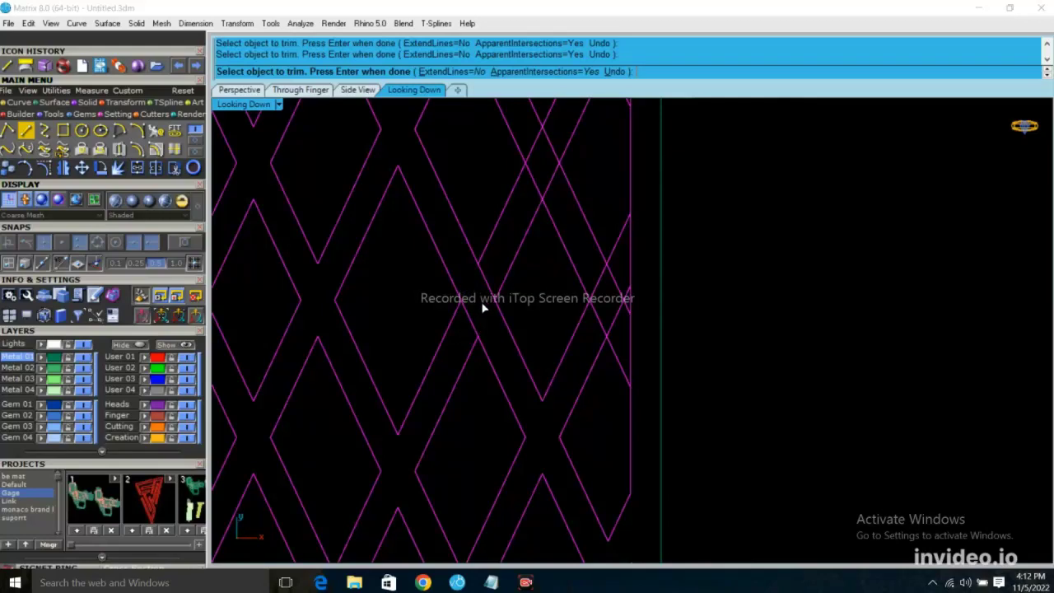
{"action": "scroll", "coordinate": [476, 330], "scroll_direction": "down", "scroll_amount": 2}
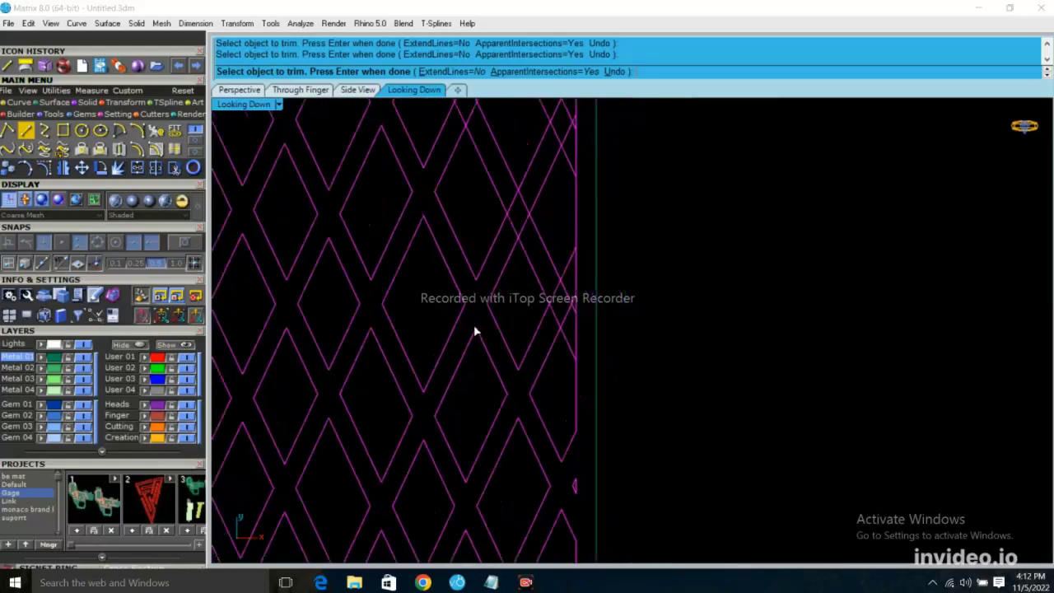
{"action": "scroll", "coordinate": [475, 331], "scroll_direction": "down", "scroll_amount": 1}
{"action": "scroll", "coordinate": [537, 326], "scroll_direction": "up", "scroll_amount": 5}
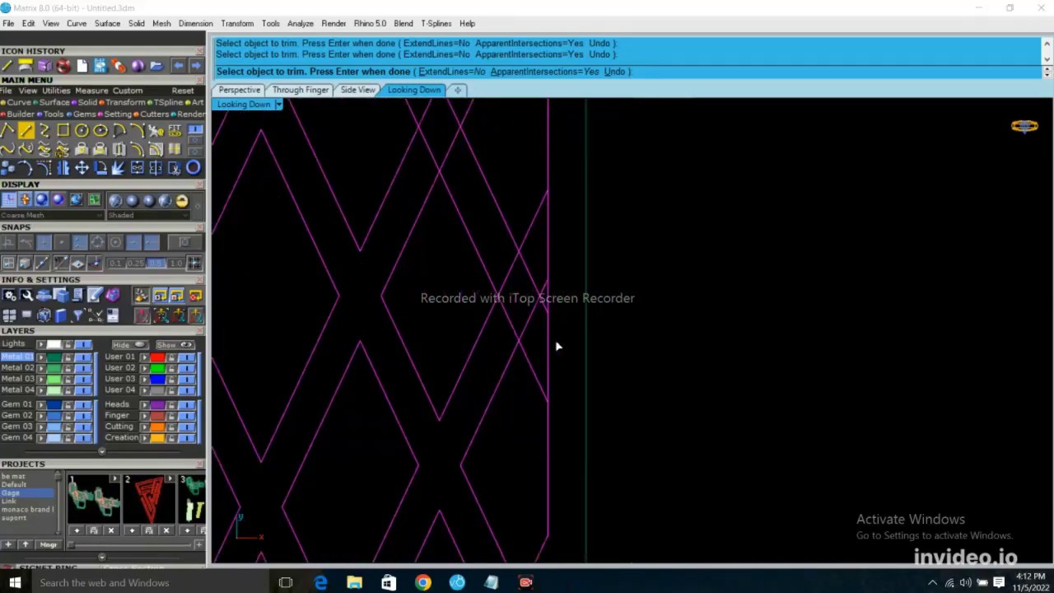
{"action": "left_click", "coordinate": [531, 277]}
{"action": "left_click", "coordinate": [509, 284]}
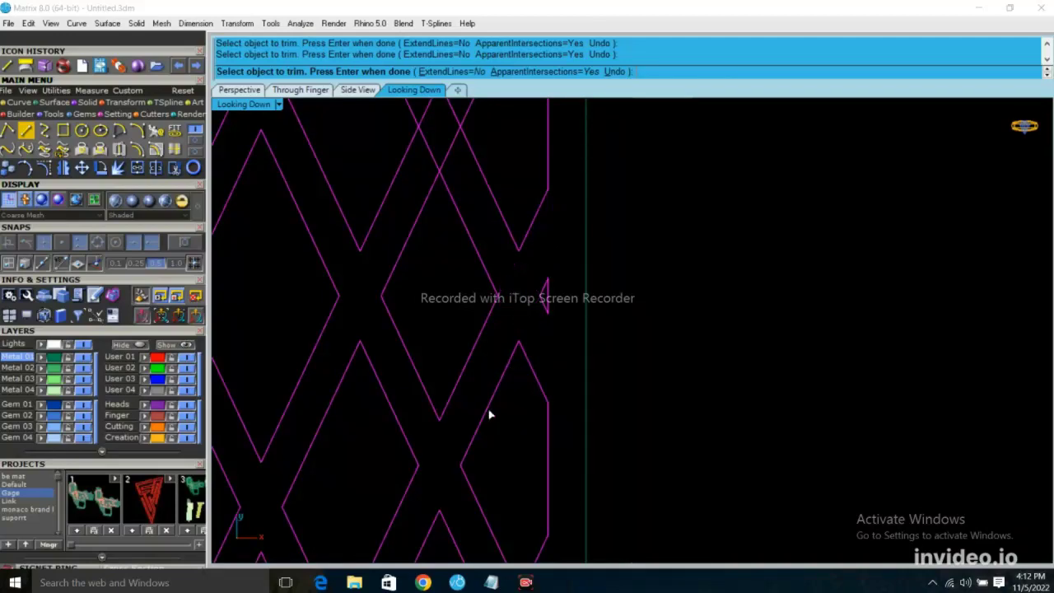
{"action": "scroll", "coordinate": [486, 346], "scroll_direction": "down", "scroll_amount": 2}
{"action": "scroll", "coordinate": [461, 301], "scroll_direction": "up", "scroll_amount": 3}
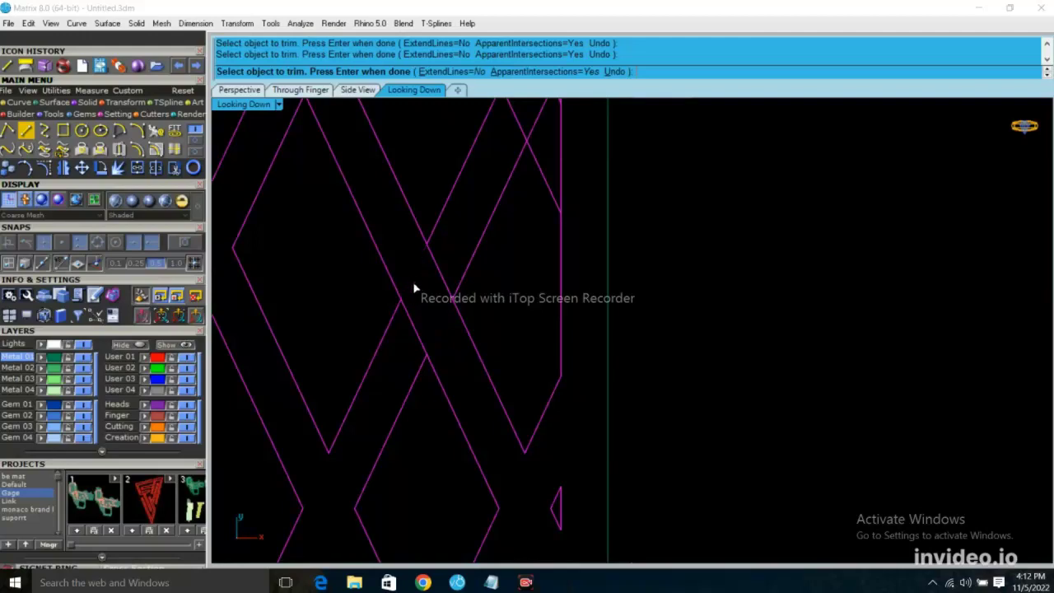
{"action": "scroll", "coordinate": [474, 385], "scroll_direction": "down", "scroll_amount": 3}
{"action": "scroll", "coordinate": [420, 248], "scroll_direction": "up", "scroll_amount": 3}
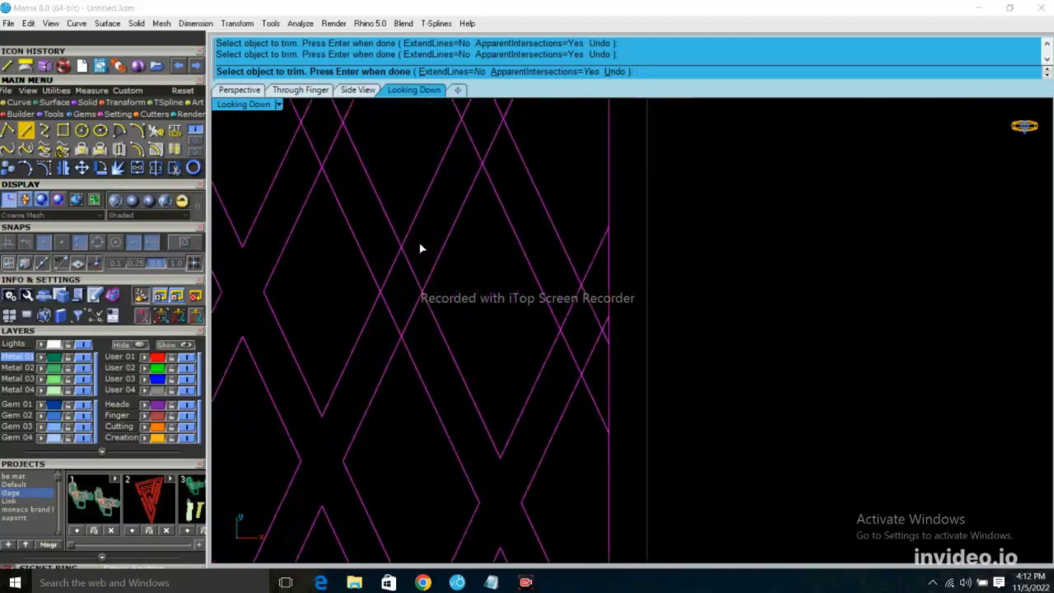
- Trim the lattice pieces around the diamond point and the top-edge corner
{"action": "left_click", "coordinate": [392, 272]}
{"action": "left_click", "coordinate": [396, 325]}
{"action": "scroll", "coordinate": [395, 308], "scroll_direction": "down", "scroll_amount": 3}
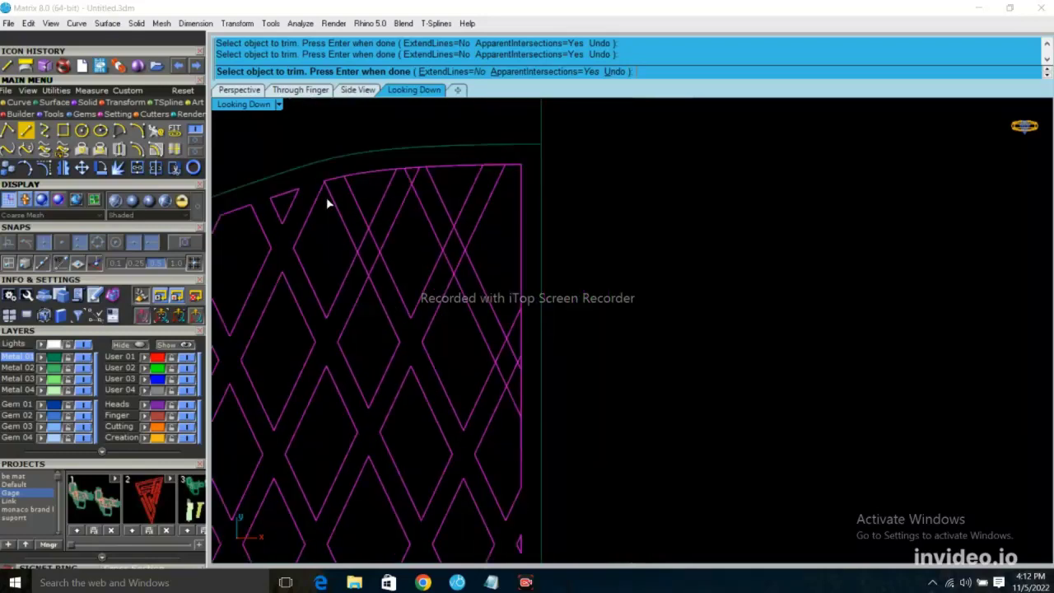
{"action": "scroll", "coordinate": [399, 341], "scroll_direction": "up", "scroll_amount": 1}
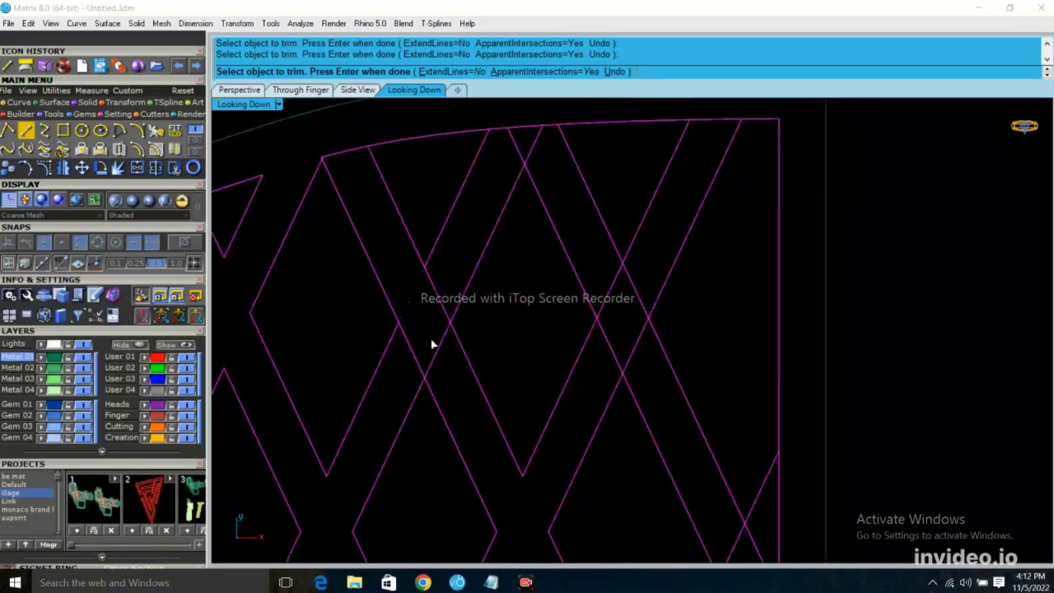
{"action": "left_click", "coordinate": [437, 353]}
{"action": "left_click", "coordinate": [432, 290]}
{"action": "left_click", "coordinate": [347, 154]}
{"action": "scroll", "coordinate": [313, 144], "scroll_direction": "up", "scroll_amount": 3}
{"action": "scroll", "coordinate": [398, 242], "scroll_direction": "up", "scroll_amount": 3}
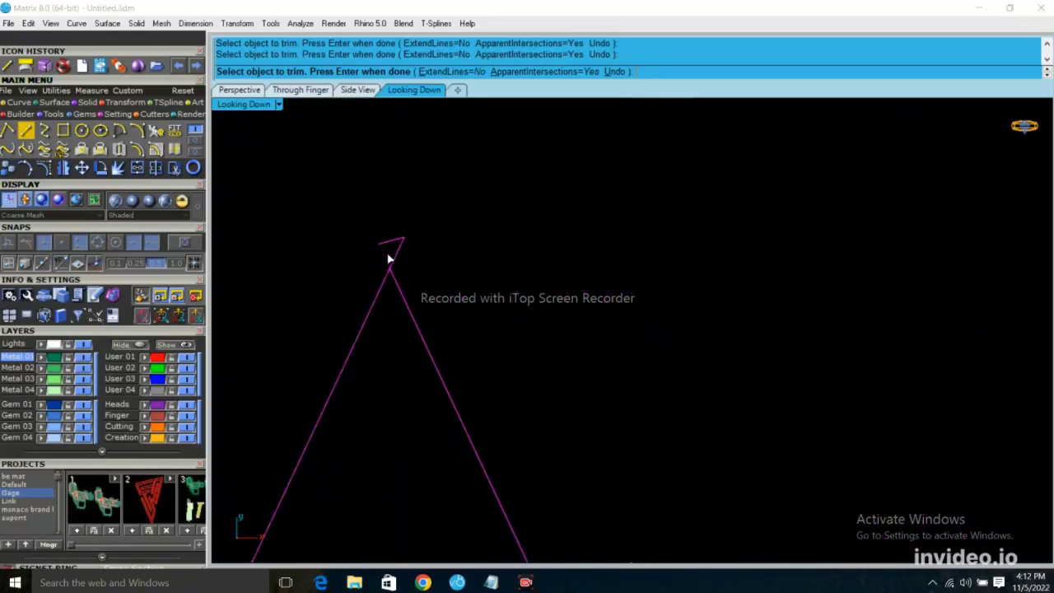
{"action": "left_click", "coordinate": [384, 247]}
{"action": "left_click", "coordinate": [393, 256]}
{"action": "scroll", "coordinate": [356, 252], "scroll_direction": "down", "scroll_amount": 2}
{"action": "scroll", "coordinate": [355, 247], "scroll_direction": "down", "scroll_amount": 2}
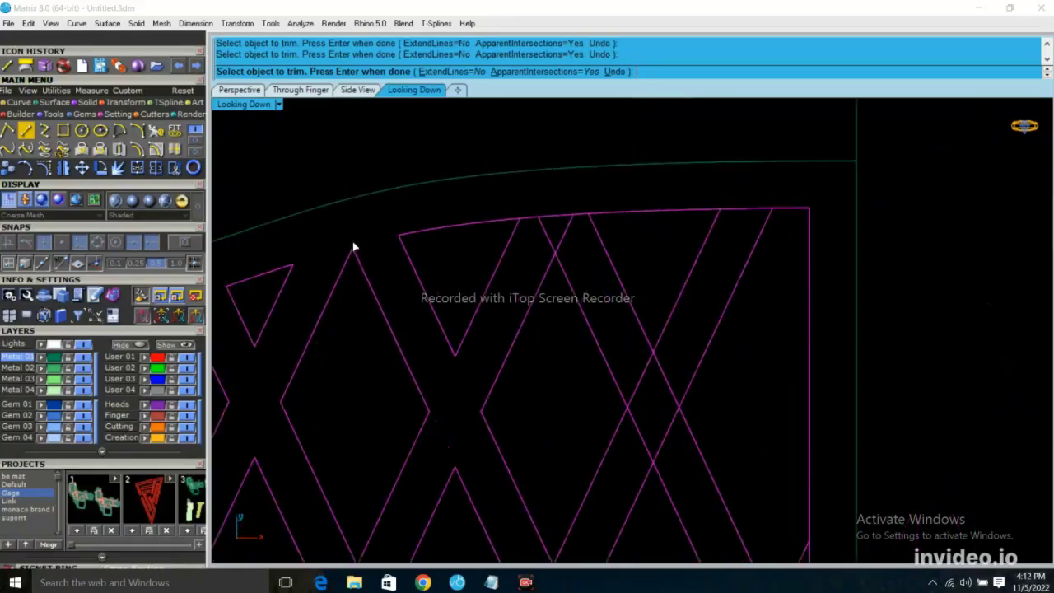
- Trim the top-arc piece between the diamonds and the diagonals around the crossing
{"action": "left_click", "coordinate": [546, 238]}
{"action": "left_click", "coordinate": [545, 217]}
{"action": "left_click", "coordinate": [641, 397]}
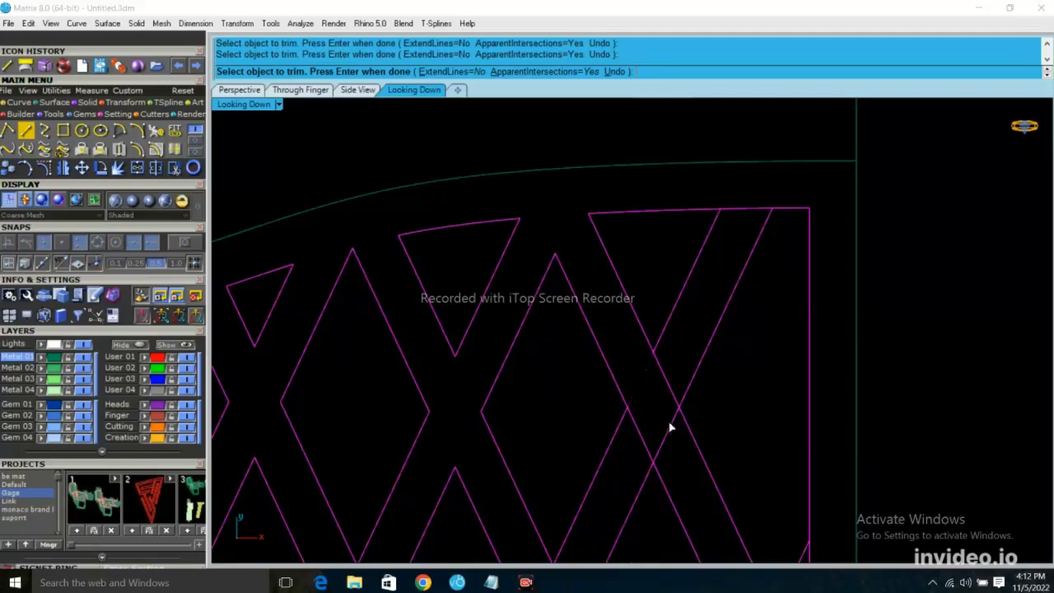
{"action": "left_click", "coordinate": [670, 436]}
{"action": "left_click", "coordinate": [674, 382]}
{"action": "scroll", "coordinate": [541, 162], "scroll_direction": "down", "scroll_amount": 5}
{"action": "scroll", "coordinate": [601, 313], "scroll_direction": "up", "scroll_amount": 3}
{"action": "scroll", "coordinate": [557, 211], "scroll_direction": "down", "scroll_amount": 1}
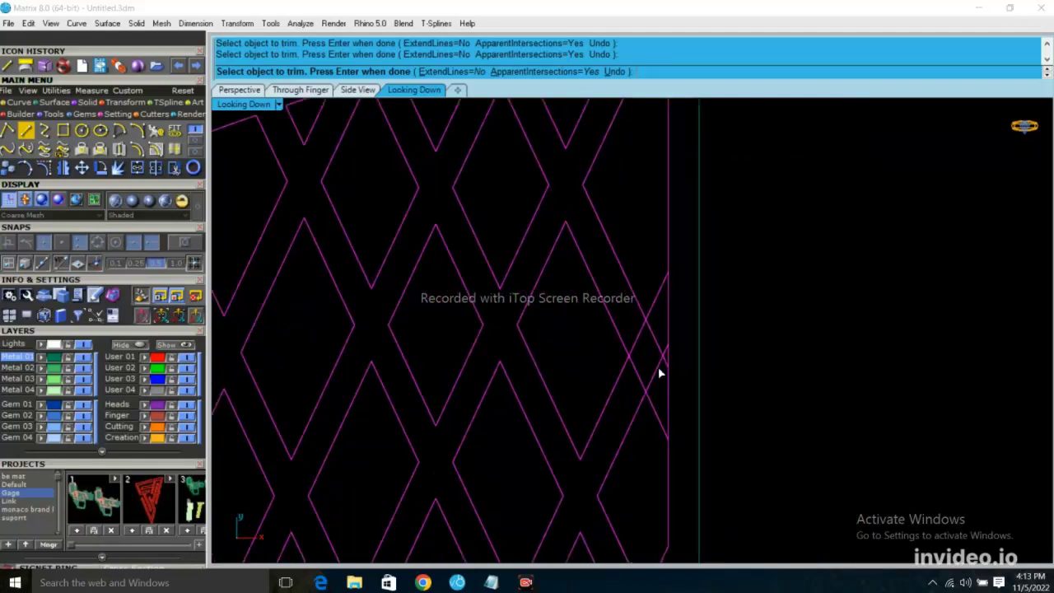
- Trim the remaining diagonals and vertical pieces along the right edge of the lattice
{"action": "left_click", "coordinate": [639, 337]}
{"action": "left_click", "coordinate": [641, 379]}
{"action": "left_click", "coordinate": [675, 311]}
{"action": "scroll", "coordinate": [623, 302], "scroll_direction": "down", "scroll_amount": 4}
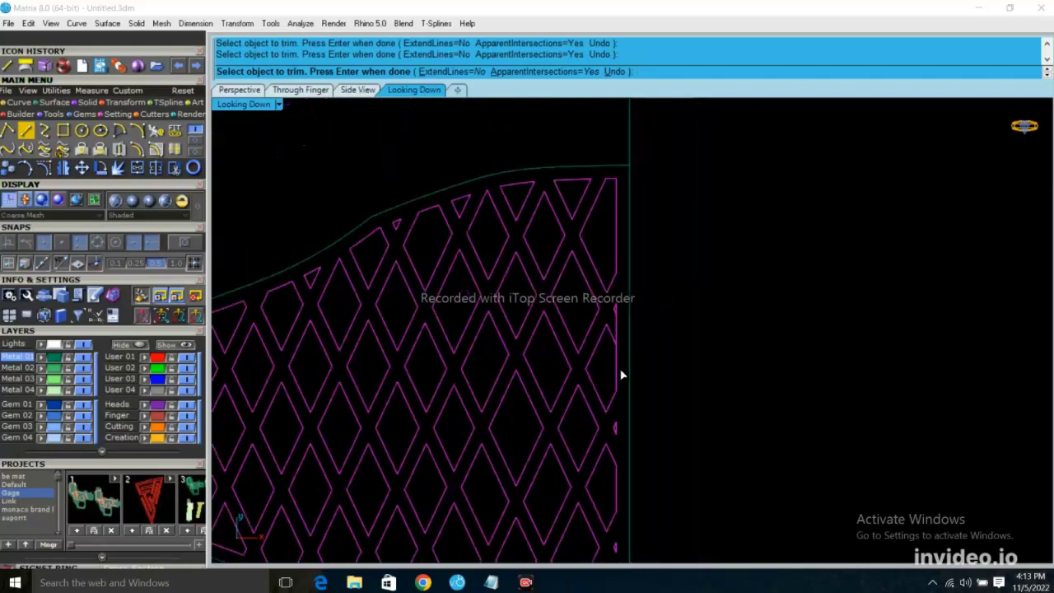
{"action": "scroll", "coordinate": [614, 313], "scroll_direction": "up", "scroll_amount": 3}
{"action": "left_click", "coordinate": [604, 323]}
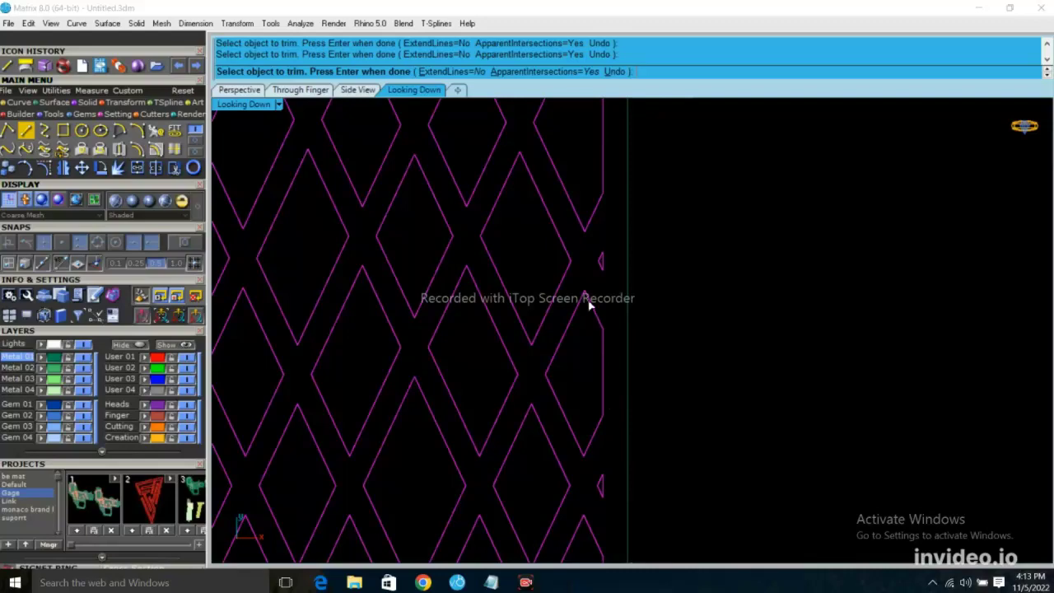
{"action": "scroll", "coordinate": [590, 305], "scroll_direction": "down", "scroll_amount": 2}
{"action": "scroll", "coordinate": [594, 272], "scroll_direction": "down", "scroll_amount": 1}
{"action": "scroll", "coordinate": [616, 268], "scroll_direction": "down", "scroll_amount": 2}
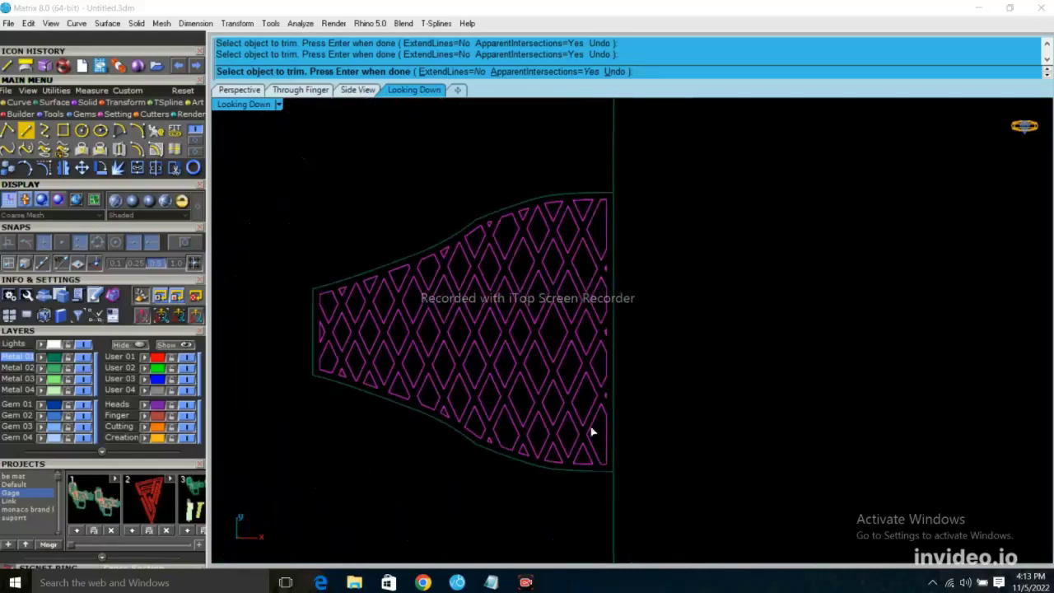
{"action": "scroll", "coordinate": [588, 431], "scroll_direction": "up", "scroll_amount": 2}
{"action": "scroll", "coordinate": [607, 423], "scroll_direction": "down", "scroll_amount": 2}
{"action": "scroll", "coordinate": [645, 438], "scroll_direction": "down", "scroll_amount": 1}
- End trimming and join the trimmed pieces into closed diamond curves
{"action": "key", "text": "Return"}
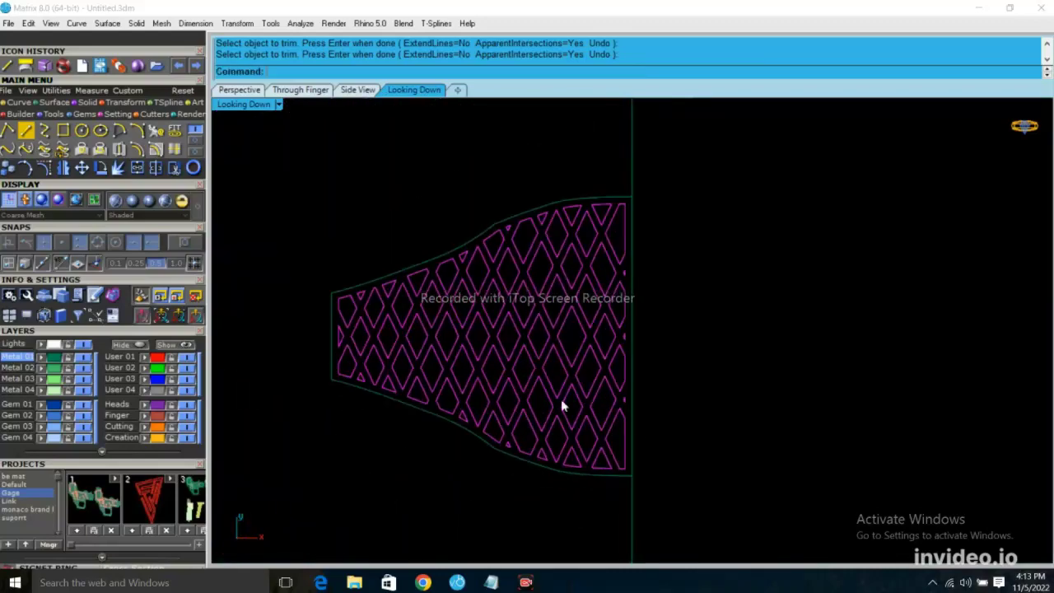
{"action": "key", "text": "ctrl+j"}
{"action": "key", "text": "Escape"}
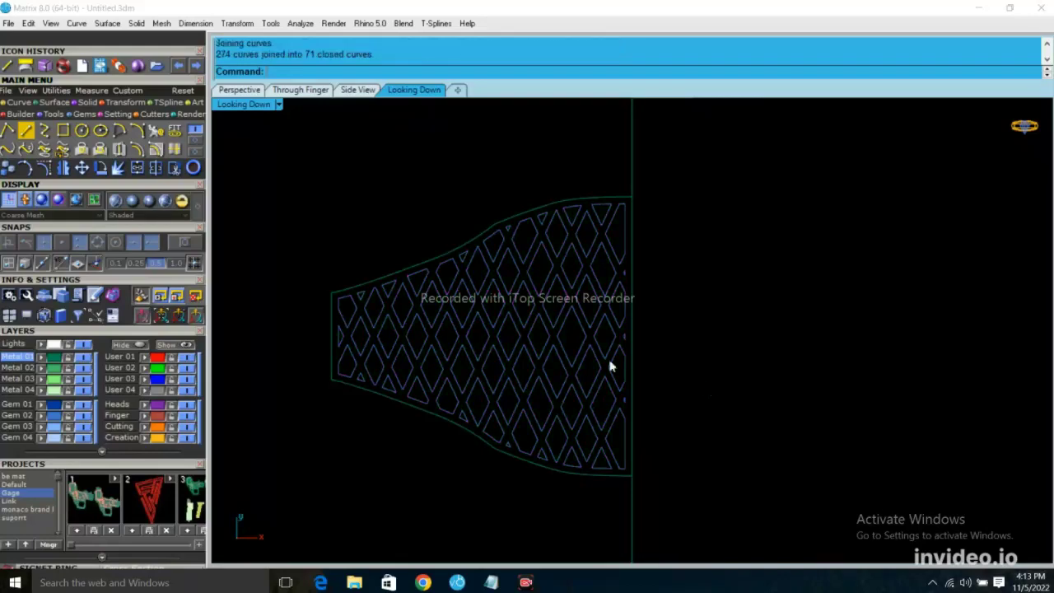
- Wrap the selected lattice curves onto the ring's side surface with ApplyCrv on layer Metal 02
{"action": "left_click", "coordinate": [567, 350]}
{"action": "left_click", "coordinate": [406, 276]}
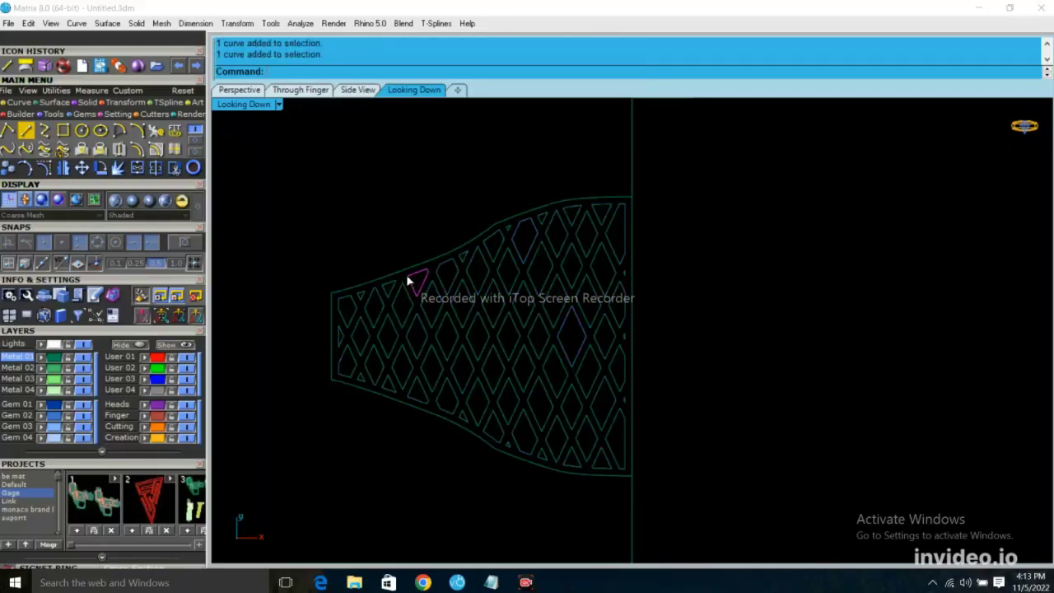
{"action": "scroll", "coordinate": [520, 292], "scroll_direction": "down", "scroll_amount": 5}
{"action": "left_click_drag", "start_coordinate": [358, 223], "coordinate": [640, 379]}
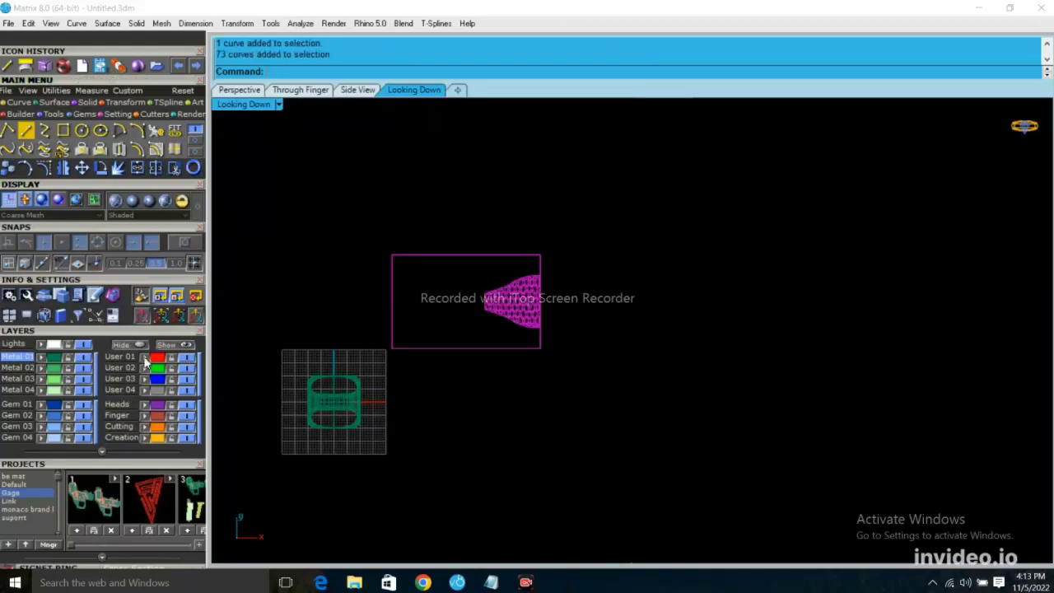
{"action": "left_click", "coordinate": [240, 90]}
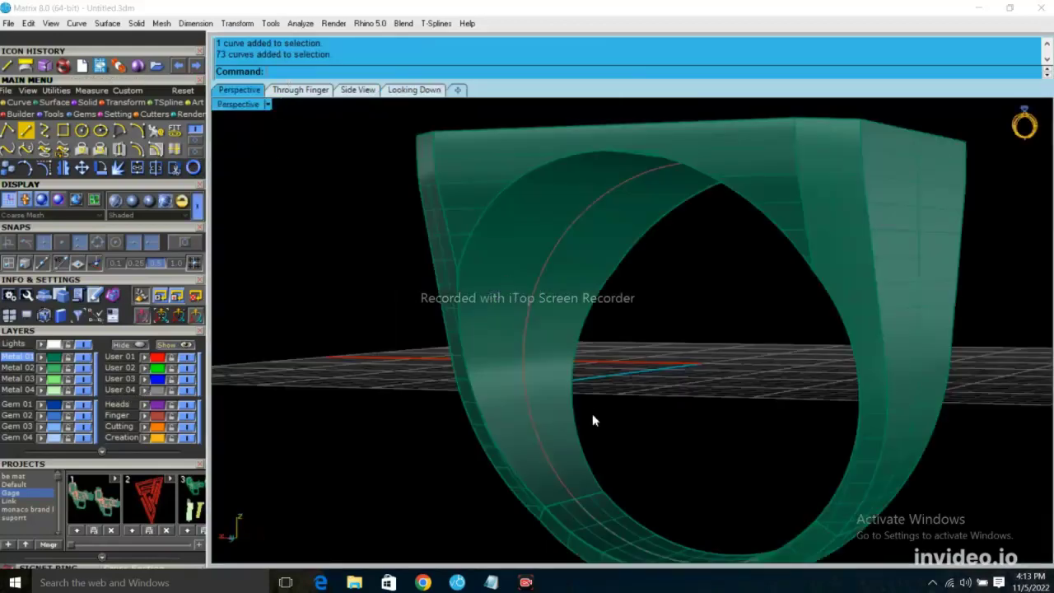
{"action": "left_click", "coordinate": [54, 114]}
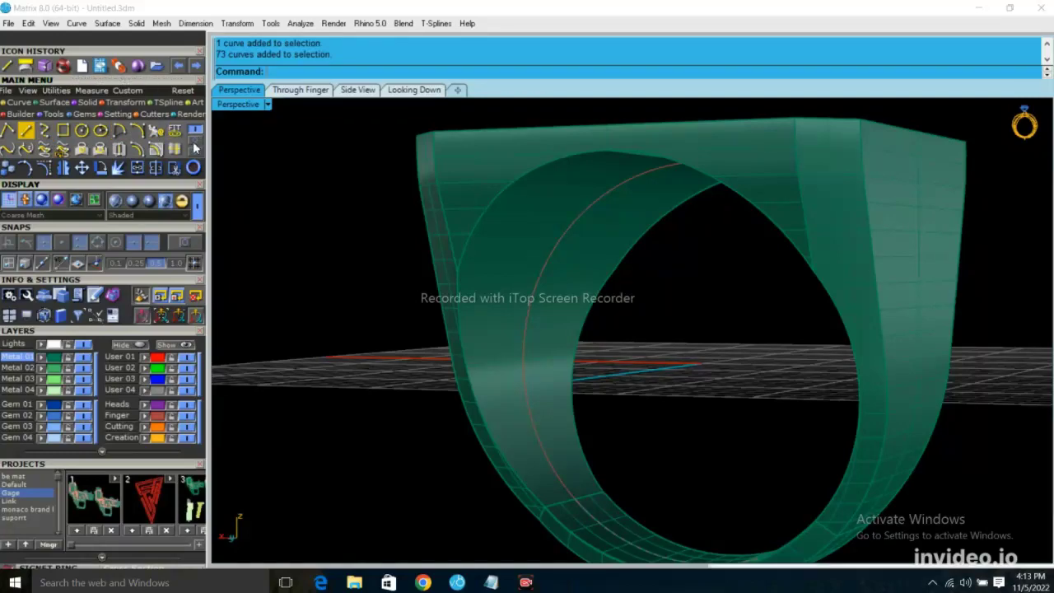
{"action": "left_click", "coordinate": [66, 139]}
{"action": "left_click", "coordinate": [518, 301]}
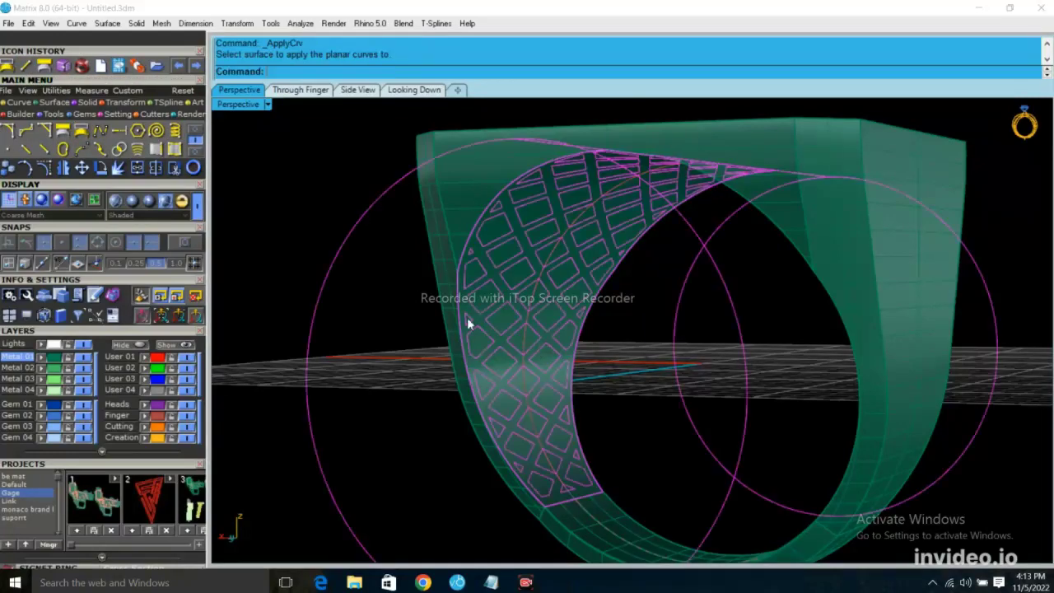
{"action": "scroll", "coordinate": [527, 289], "scroll_direction": "up", "scroll_amount": 3}
{"action": "scroll", "coordinate": [502, 276], "scroll_direction": "up", "scroll_amount": 3}
{"action": "left_click", "coordinate": [506, 272]}
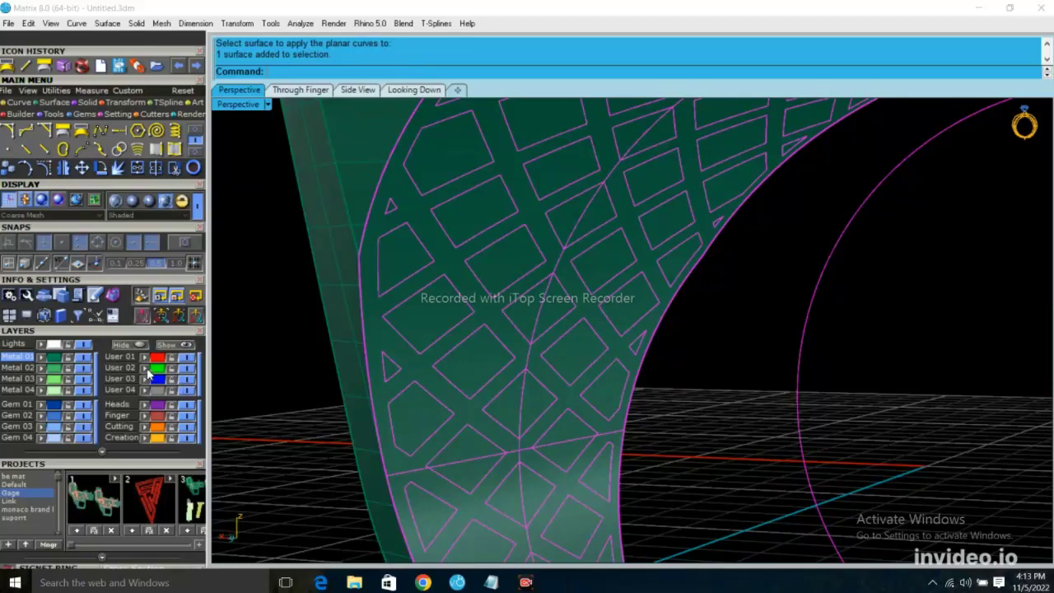
{"action": "left_click", "coordinate": [19, 368]}
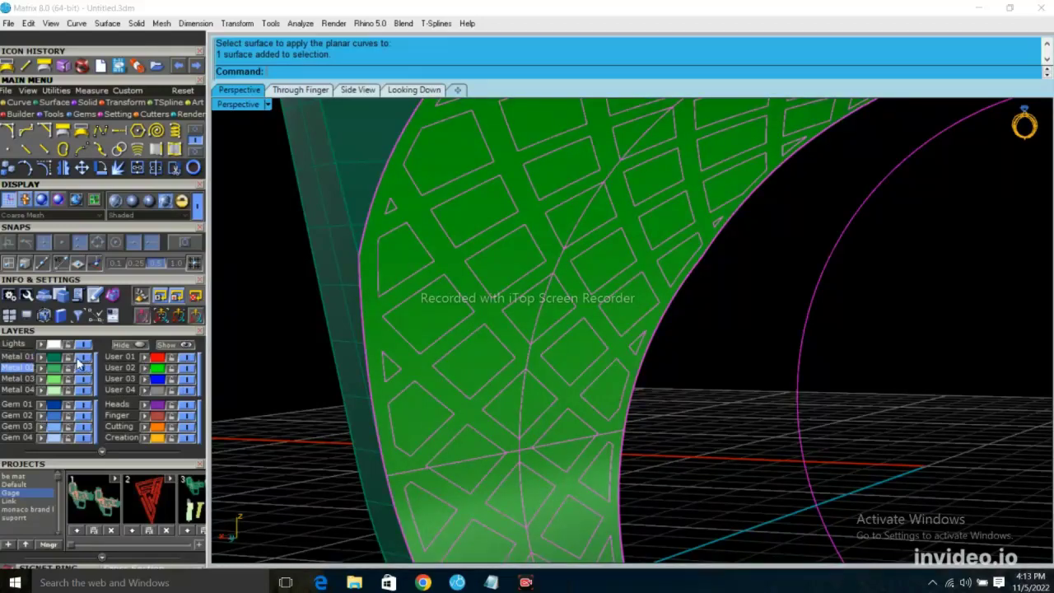
- Delete the helper circles
{"action": "scroll", "coordinate": [348, 459], "scroll_direction": "down", "scroll_amount": 2}
{"action": "scroll", "coordinate": [352, 308], "scroll_direction": "down", "scroll_amount": 1}
{"action": "scroll", "coordinate": [671, 312], "scroll_direction": "down", "scroll_amount": 3}
{"action": "left_click", "coordinate": [606, 319]}
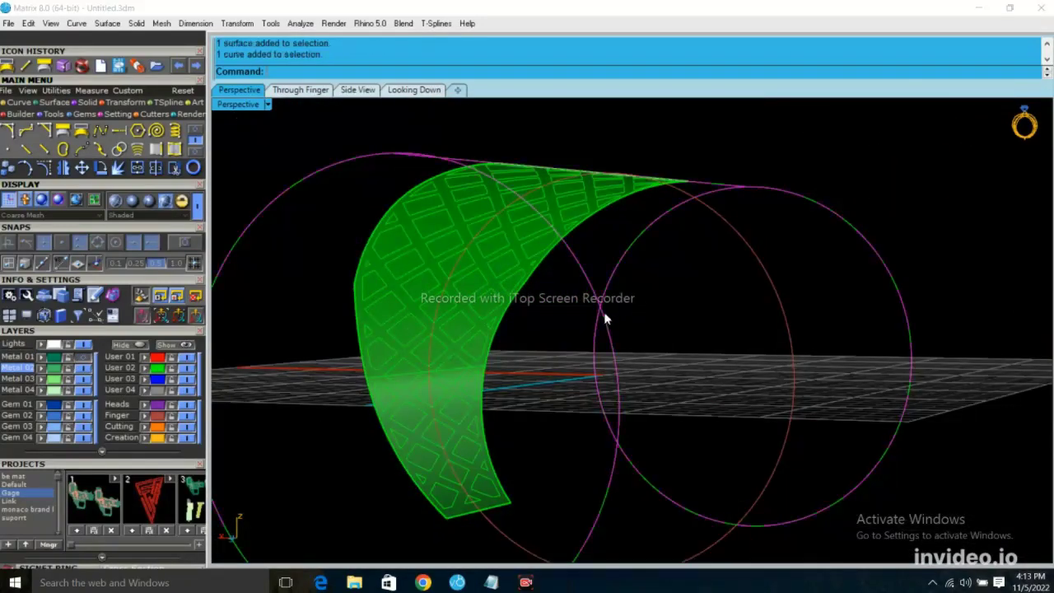
{"action": "key", "text": "Delete"}
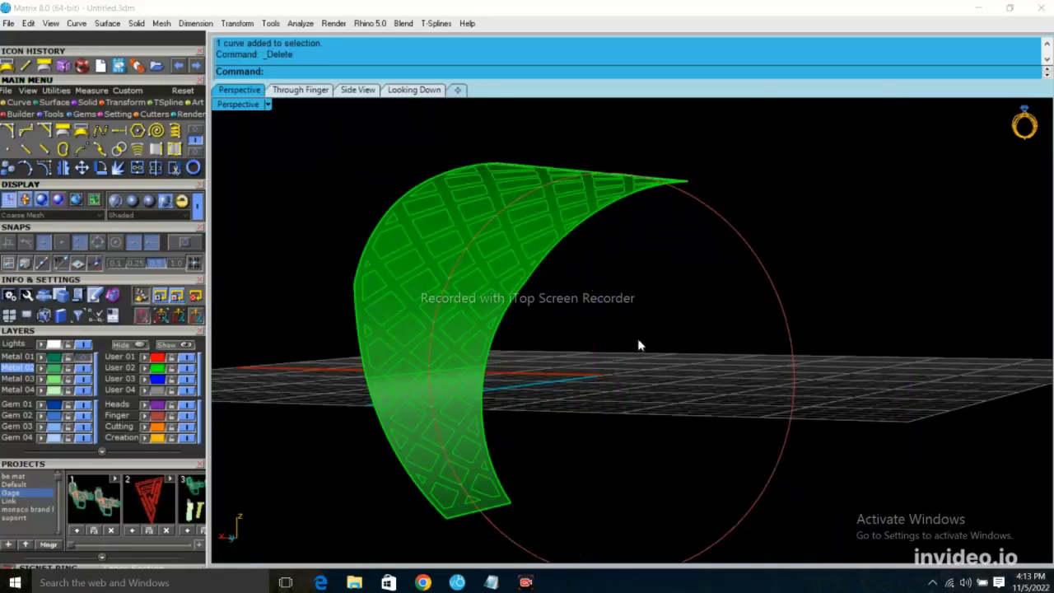
- Select the wrapped lattice curves and surface, leaving out one curve
{"action": "mouse_move", "coordinate": [638, 346]}
{"action": "right_mouse_down"}
{"action": "mouse_move", "coordinate": [848, 330]}
{"action": "mouse_move", "coordinate": [772, 381]}
{"action": "right_mouse_up"}
{"action": "scroll", "coordinate": [473, 264], "scroll_direction": "down", "scroll_amount": 2}
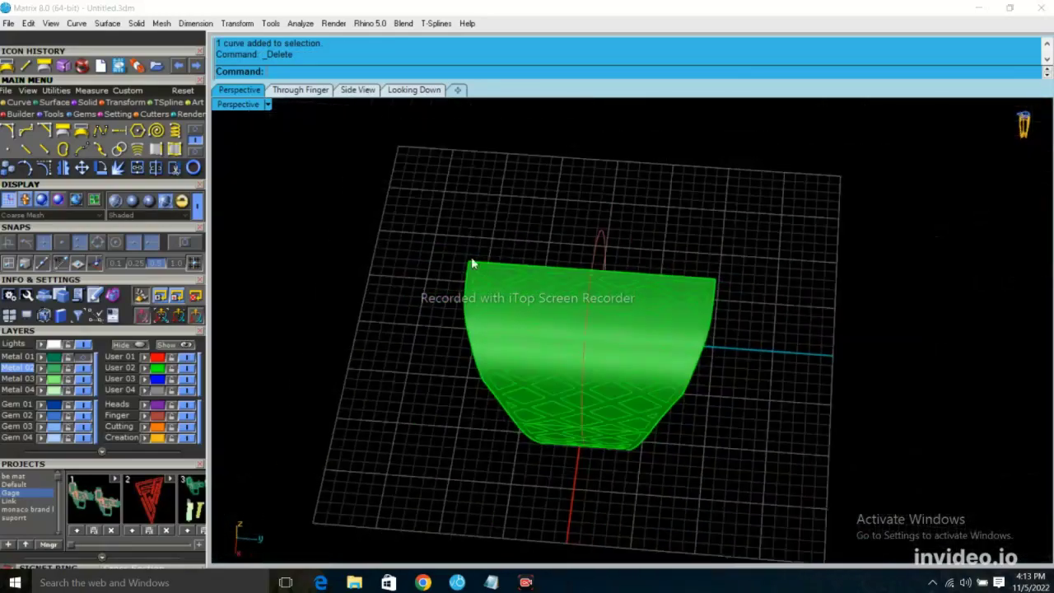
{"action": "mouse_move", "coordinate": [405, 224]}
{"action": "left_mouse_down"}
{"action": "mouse_move", "coordinate": [483, 336]}
{"action": "mouse_move", "coordinate": [805, 517]}
{"action": "left_mouse_up"}
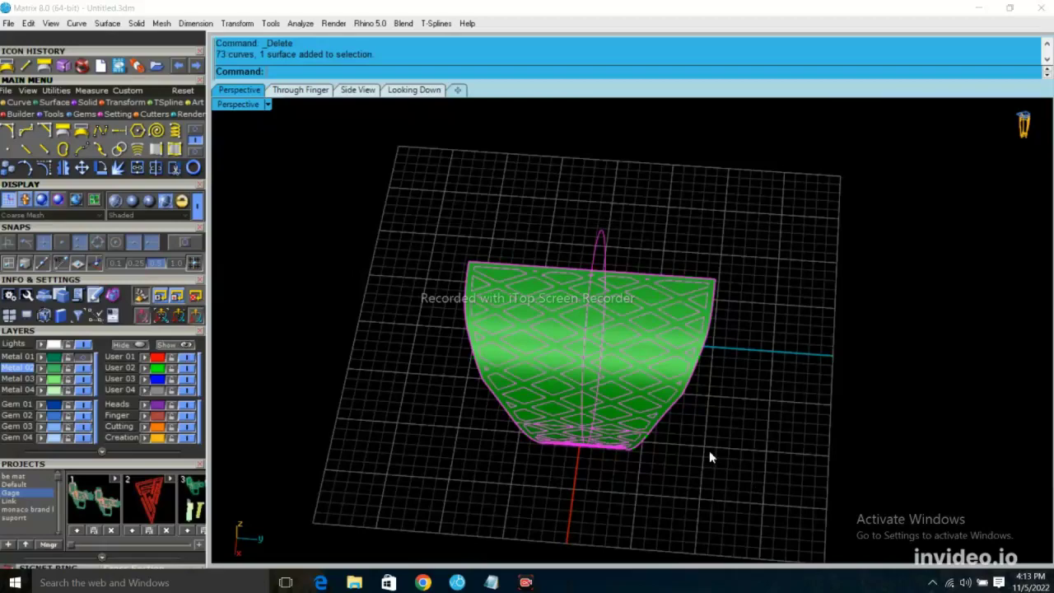
{"action": "left_click", "coordinate": [601, 251], "text": "ctrl"}
{"action": "scroll", "coordinate": [546, 343], "scroll_direction": "up", "scroll_amount": 3}
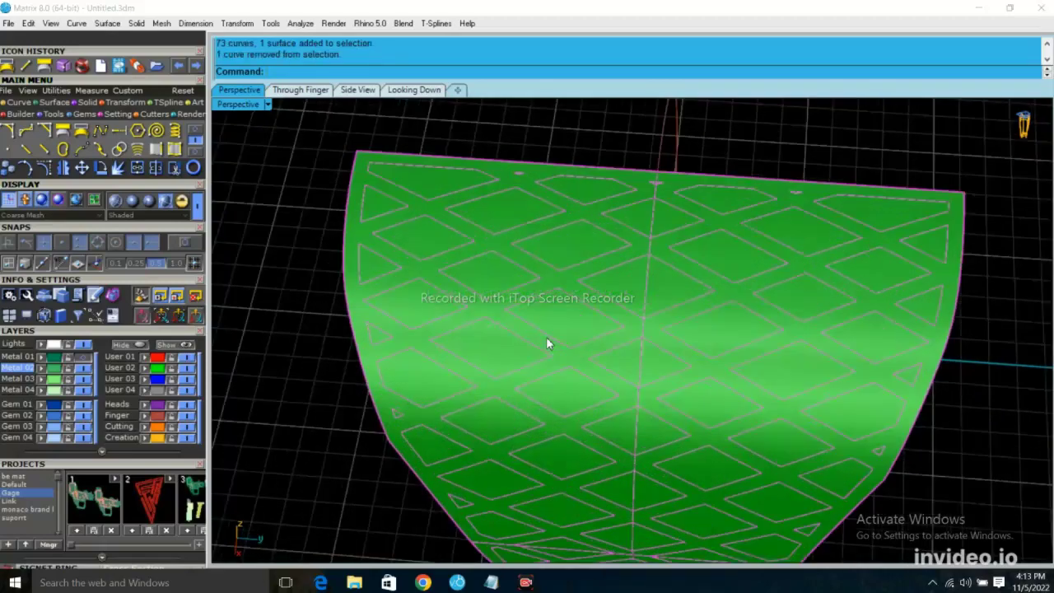
- Start Trim and cut out the first upper-left triangles and diamond openings, picking the surface
{"action": "left_click", "coordinate": [175, 168]}
{"action": "scroll", "coordinate": [531, 189], "scroll_direction": "up", "scroll_amount": 3}
{"action": "left_click", "coordinate": [365, 181]}
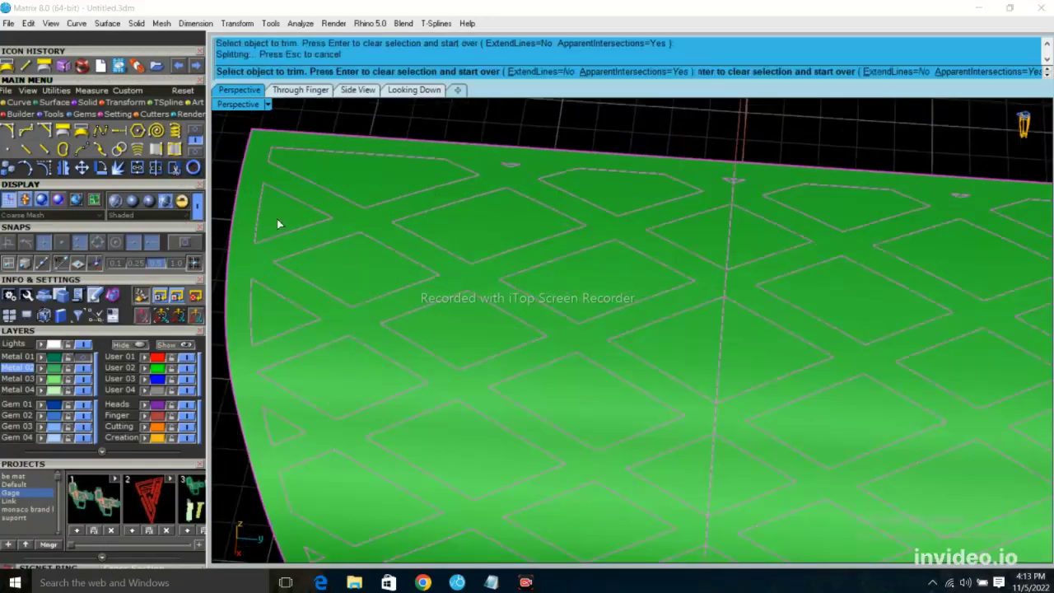
{"action": "left_click", "coordinate": [278, 219]}
{"action": "left_click", "coordinate": [360, 294]}
{"action": "left_click", "coordinate": [523, 216]}
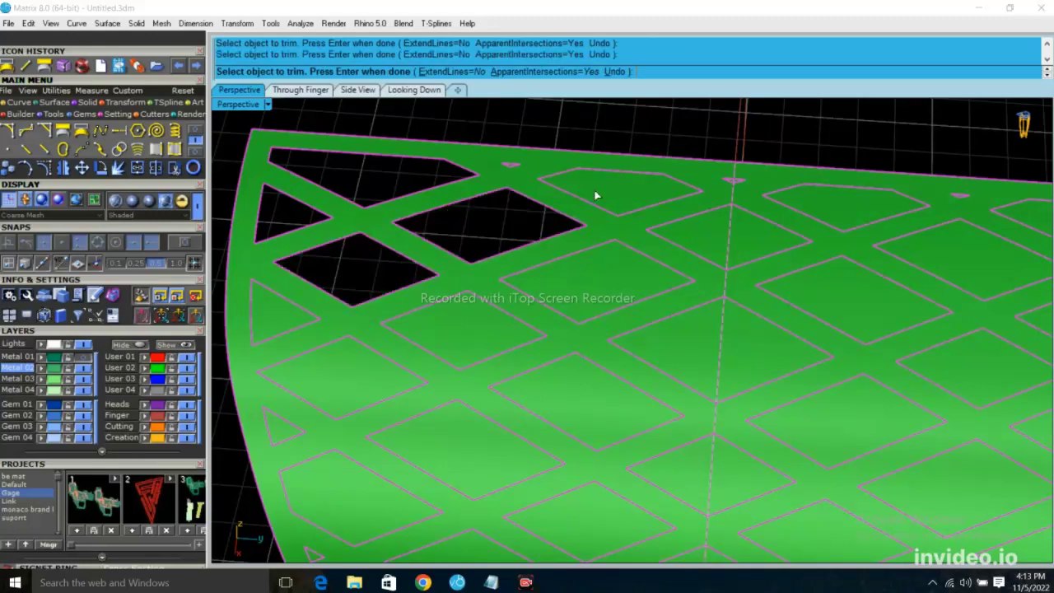
{"action": "left_click", "coordinate": [598, 197]}
{"action": "scroll", "coordinate": [484, 219], "scroll_direction": "up", "scroll_amount": 5}
{"action": "left_click", "coordinate": [482, 216]}
{"action": "scroll", "coordinate": [432, 216], "scroll_direction": "down", "scroll_amount": 3}
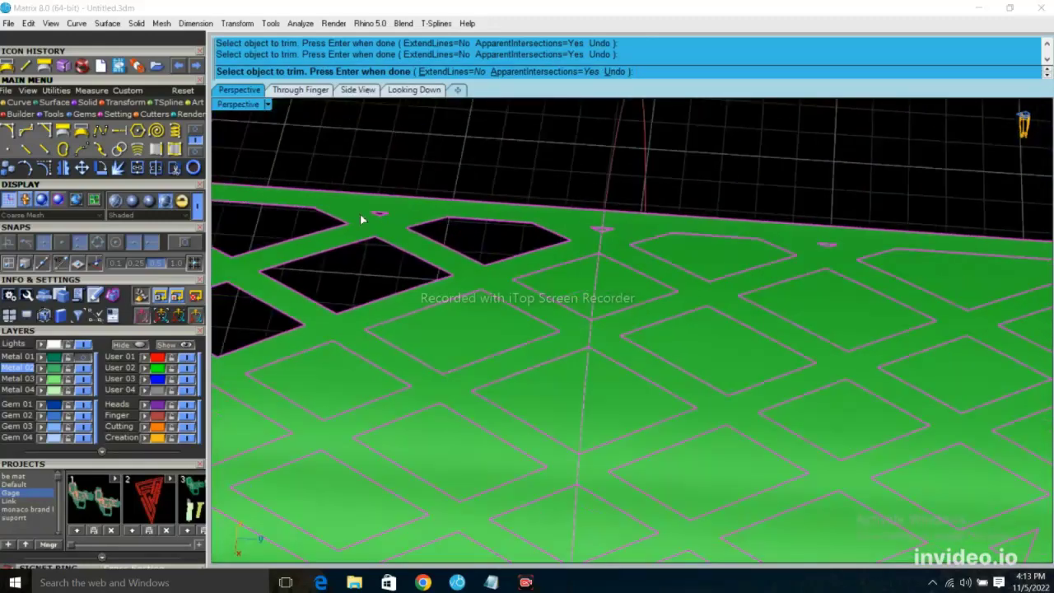
{"action": "scroll", "coordinate": [365, 216], "scroll_direction": "down", "scroll_amount": 3}
{"action": "scroll", "coordinate": [416, 239], "scroll_direction": "up", "scroll_amount": 5}
{"action": "left_click", "coordinate": [418, 244]}
{"action": "scroll", "coordinate": [453, 198], "scroll_direction": "up", "scroll_amount": 3}
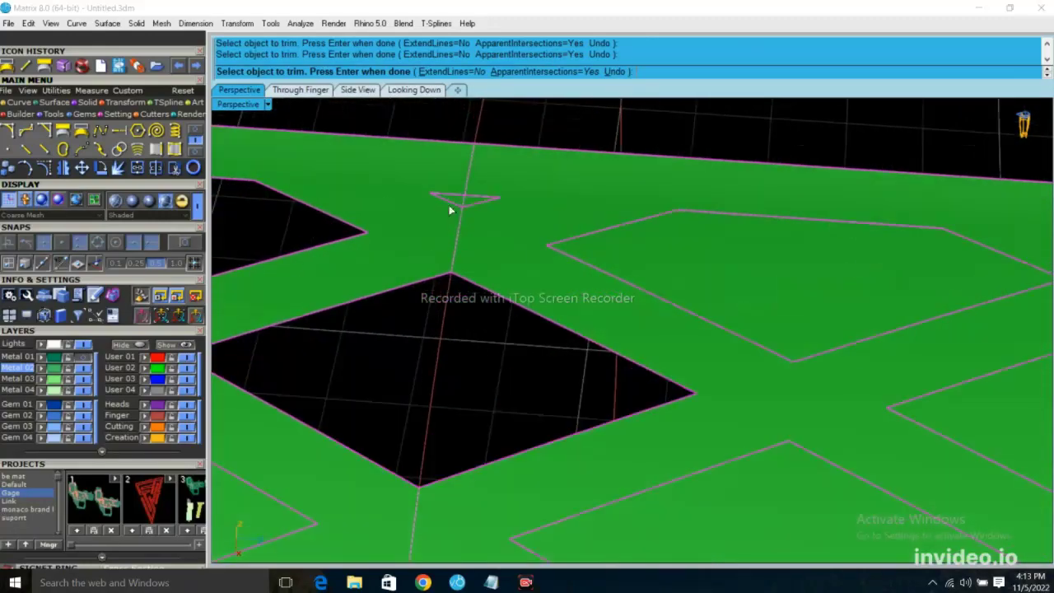
{"action": "left_click", "coordinate": [481, 212]}
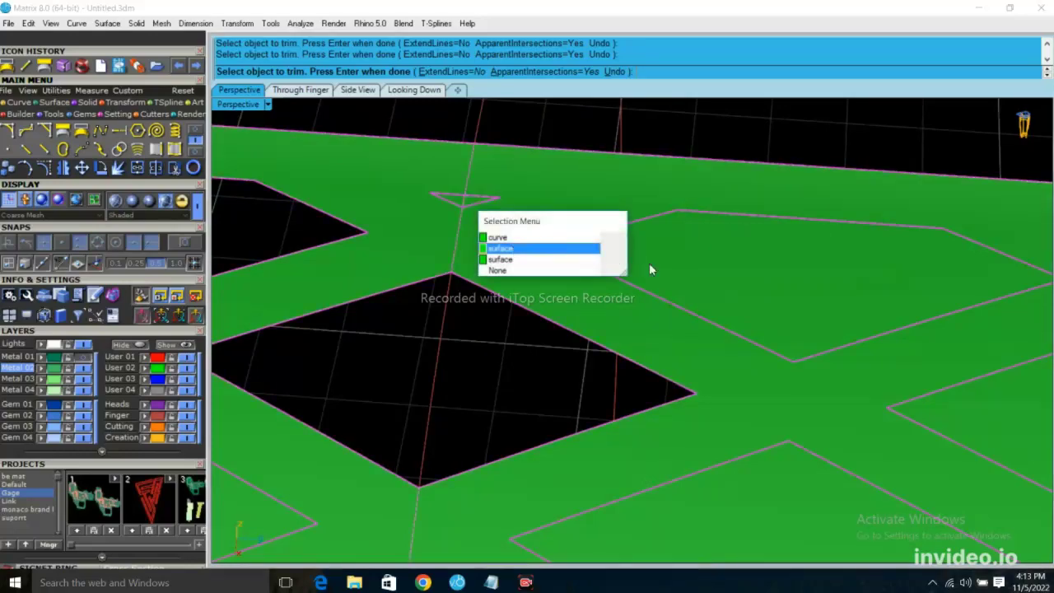
{"action": "left_click", "coordinate": [527, 247]}
{"action": "scroll", "coordinate": [568, 270], "scroll_direction": "down", "scroll_amount": 3}
- Trim the next eight lattice diamonds and the top-right corner triangle
{"action": "left_click", "coordinate": [603, 316]}
{"action": "left_click", "coordinate": [494, 346]}
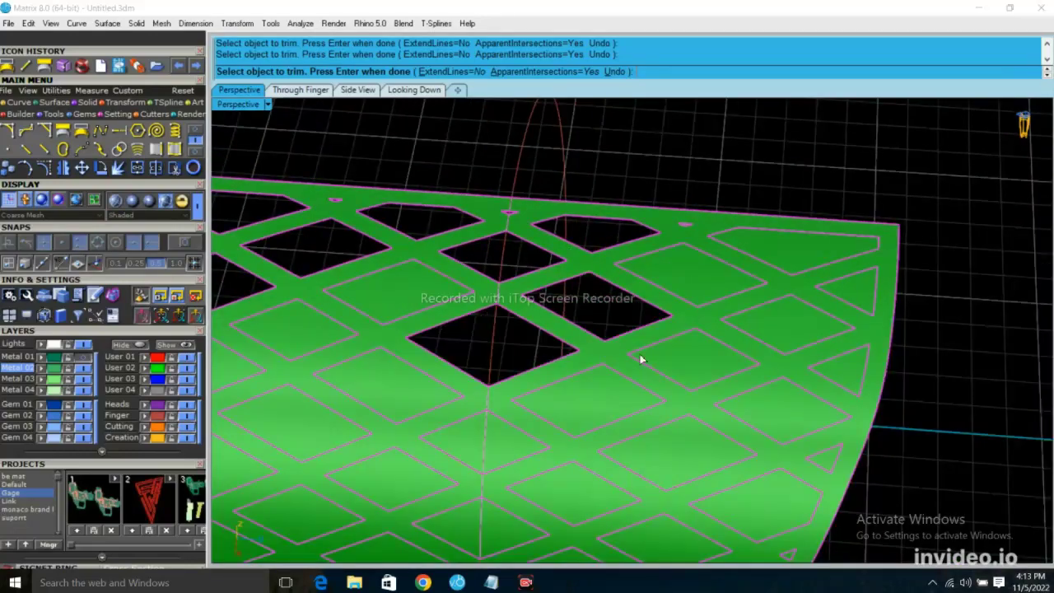
{"action": "left_click", "coordinate": [589, 400]}
{"action": "left_click", "coordinate": [677, 351]}
{"action": "left_click", "coordinate": [692, 447]}
{"action": "left_click", "coordinate": [790, 410]}
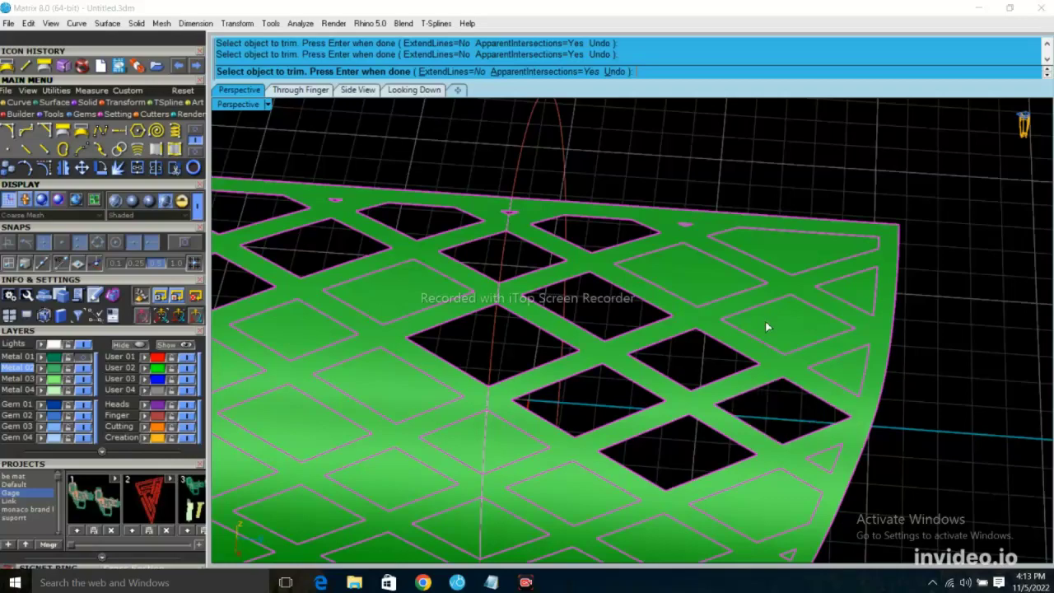
{"action": "left_click", "coordinate": [771, 323]}
{"action": "left_click", "coordinate": [700, 276]}
{"action": "left_click", "coordinate": [798, 278]}
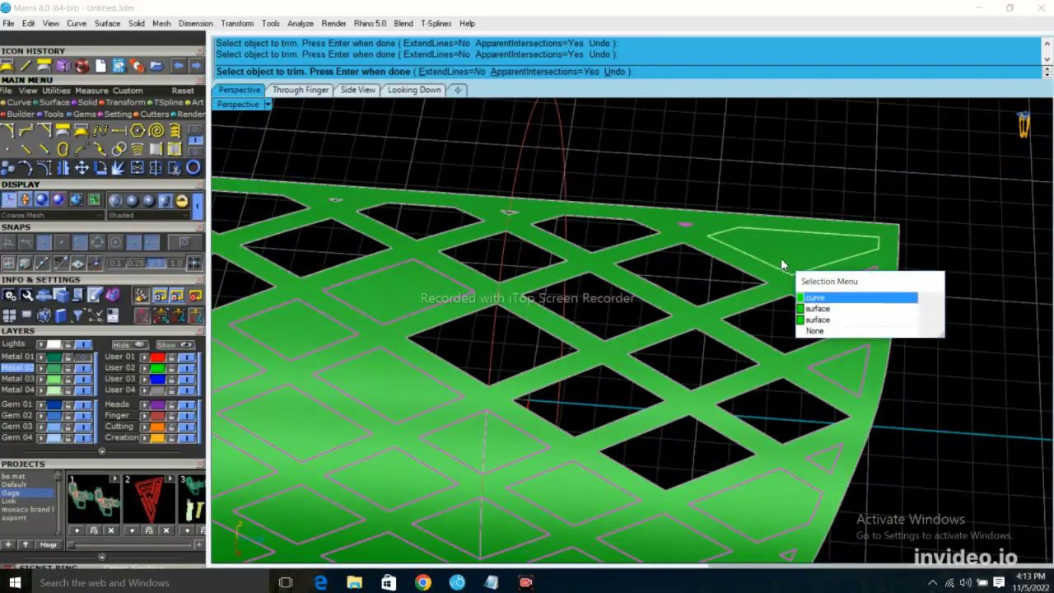
{"action": "scroll", "coordinate": [781, 258], "scroll_direction": "up", "scroll_amount": 5}
{"action": "scroll", "coordinate": [574, 231], "scroll_direction": "up", "scroll_amount": 3}
{"action": "scroll", "coordinate": [584, 279], "scroll_direction": "down", "scroll_amount": 2}
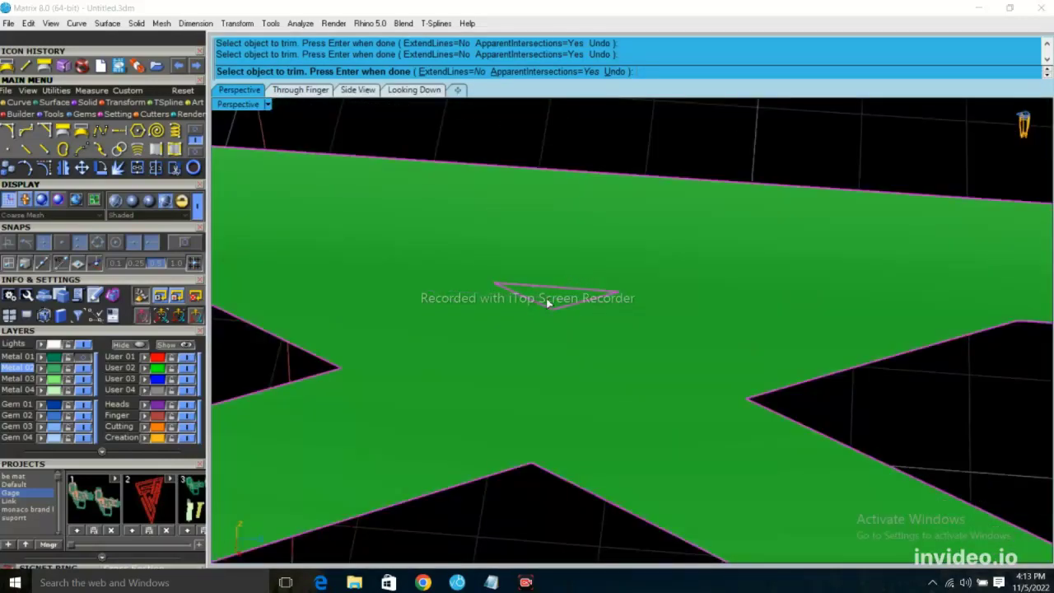
{"action": "scroll", "coordinate": [546, 298], "scroll_direction": "down", "scroll_amount": 1}
{"action": "scroll", "coordinate": [725, 308], "scroll_direction": "down", "scroll_amount": 3}
{"action": "scroll", "coordinate": [435, 212], "scroll_direction": "up", "scroll_amount": 2}
{"action": "scroll", "coordinate": [554, 250], "scroll_direction": "up", "scroll_amount": 2}
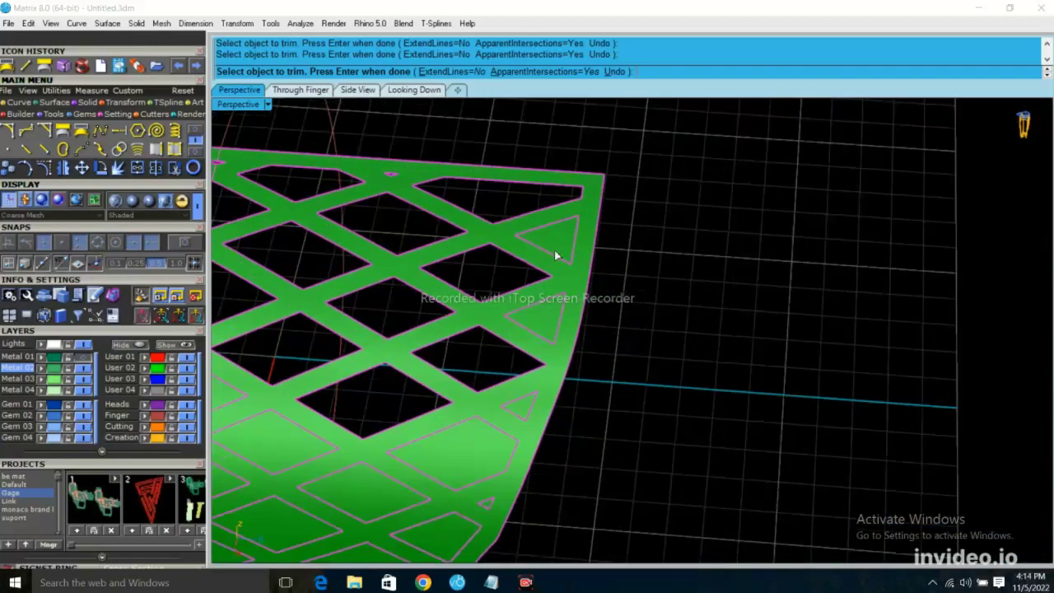
- Trim the triangles near the edges and the diamonds across the middle of the lattice
{"action": "left_click", "coordinate": [556, 255]}
{"action": "scroll", "coordinate": [548, 320], "scroll_direction": "up", "scroll_amount": 1}
{"action": "scroll", "coordinate": [494, 387], "scroll_direction": "up", "scroll_amount": 1}
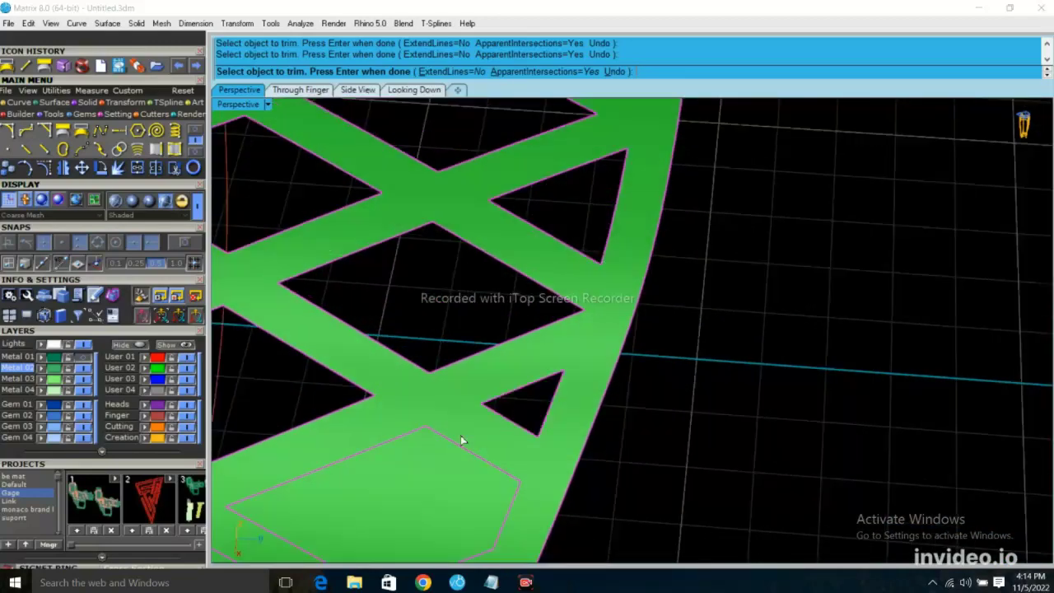
{"action": "left_click", "coordinate": [460, 435]}
{"action": "scroll", "coordinate": [556, 307], "scroll_direction": "down", "scroll_amount": 3}
{"action": "scroll", "coordinate": [557, 312], "scroll_direction": "up", "scroll_amount": 3}
{"action": "left_click", "coordinate": [565, 337]}
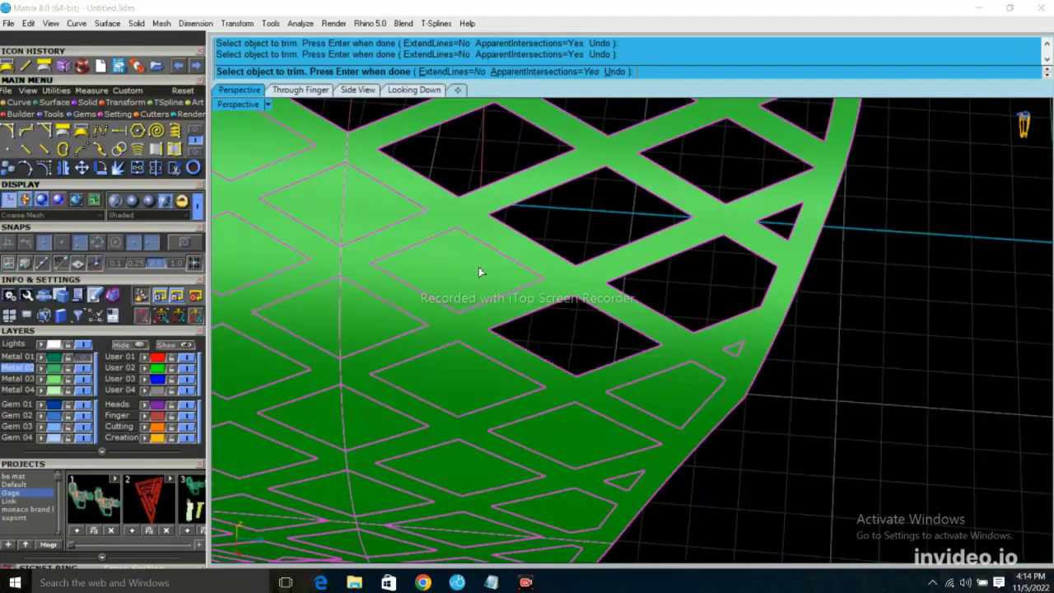
{"action": "left_click", "coordinate": [480, 271]}
{"action": "left_click", "coordinate": [677, 410]}
{"action": "scroll", "coordinate": [752, 347], "scroll_direction": "up", "scroll_amount": 3}
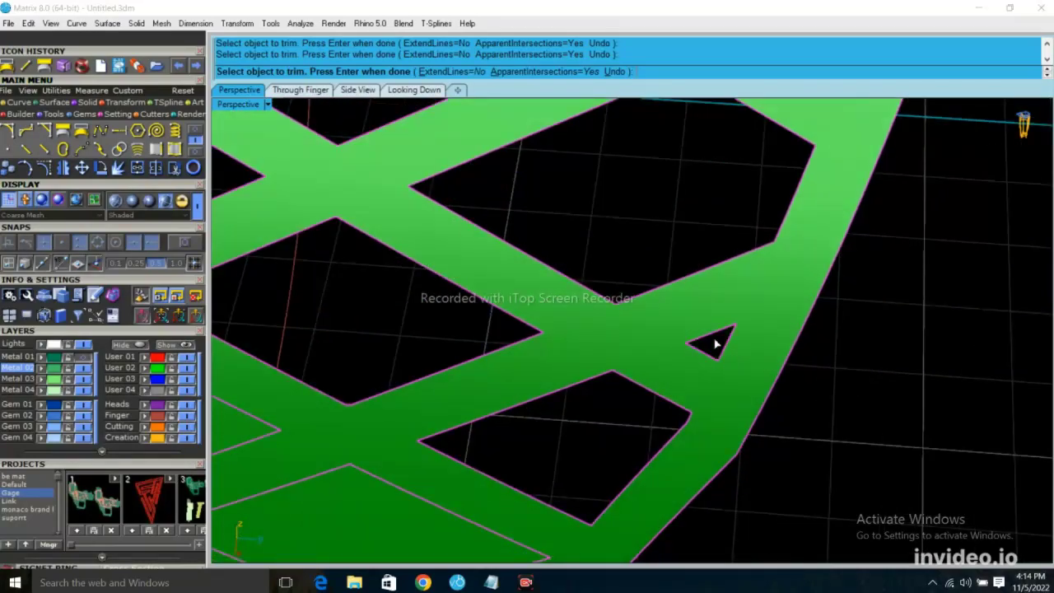
{"action": "scroll", "coordinate": [789, 377], "scroll_direction": "down", "scroll_amount": 5}
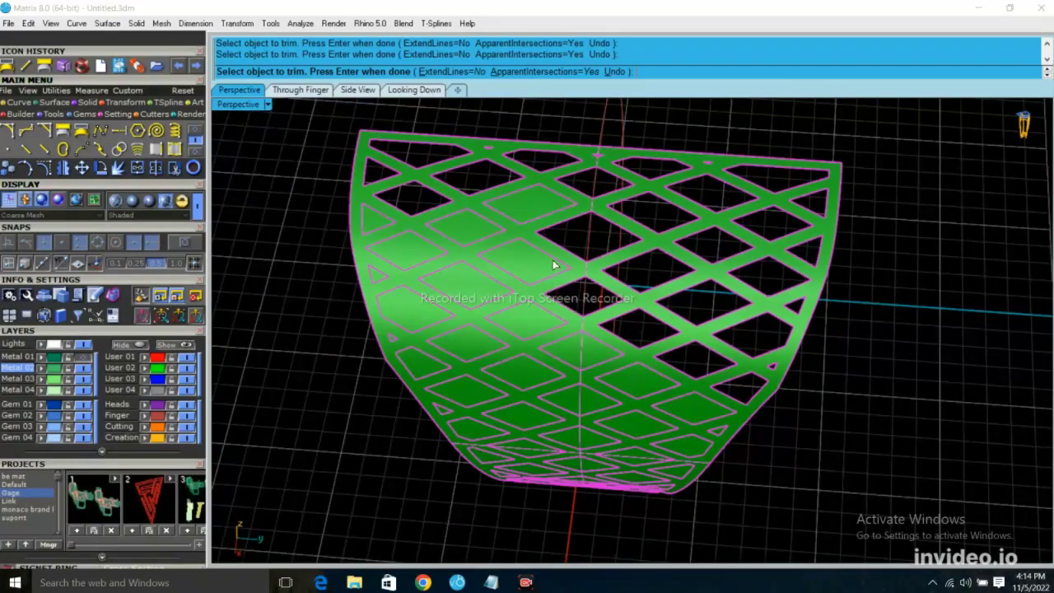
{"action": "left_click", "coordinate": [535, 272]}
{"action": "left_click", "coordinate": [451, 236]}
{"action": "left_click", "coordinate": [413, 257]}
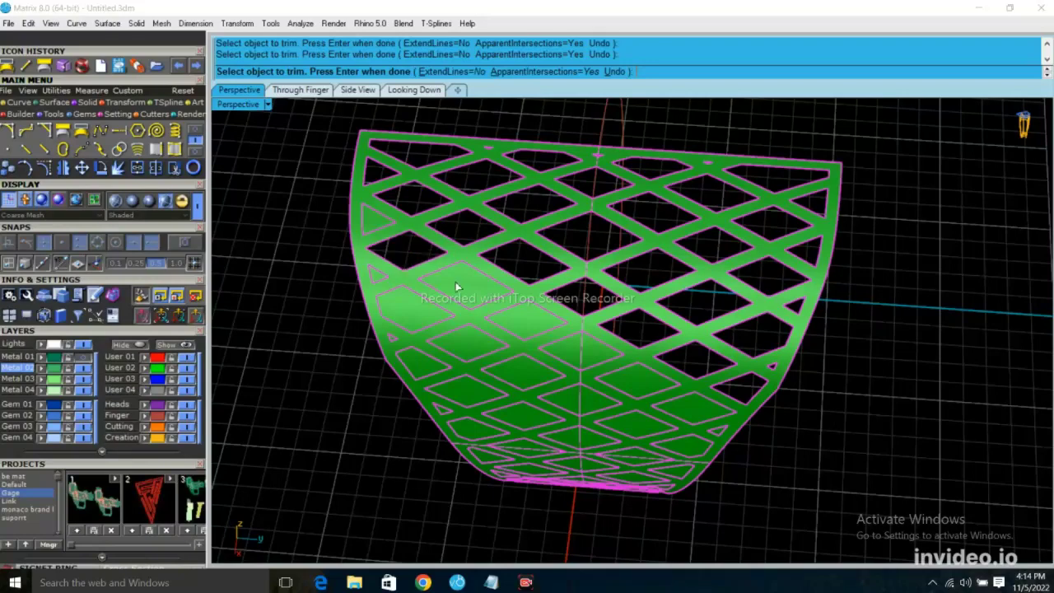
{"action": "left_click", "coordinate": [462, 287]}
{"action": "left_click", "coordinate": [528, 328]}
{"action": "left_click", "coordinate": [579, 357]}
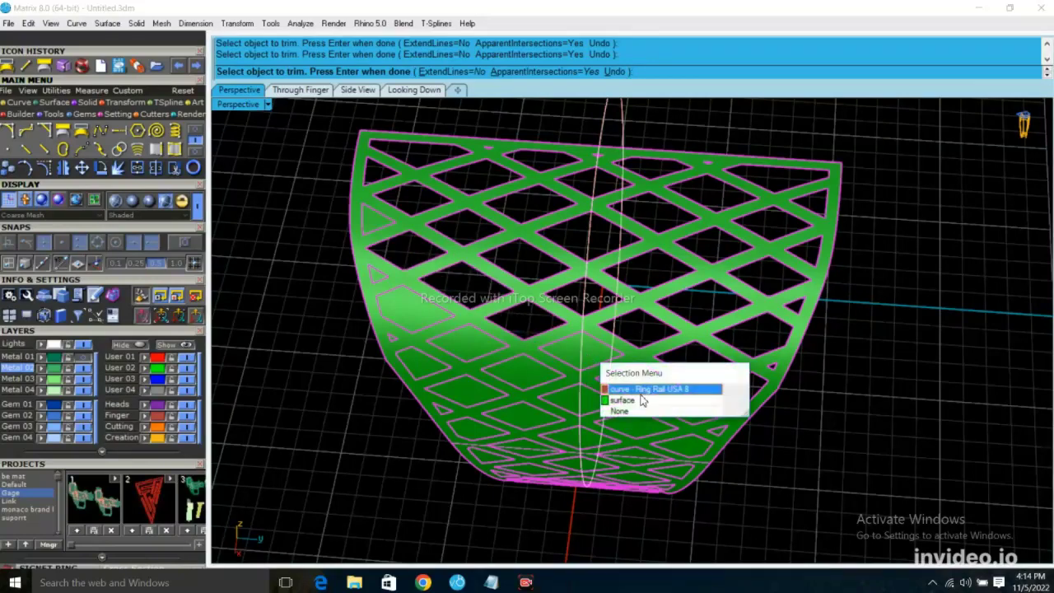
{"action": "left_click", "coordinate": [636, 405]}
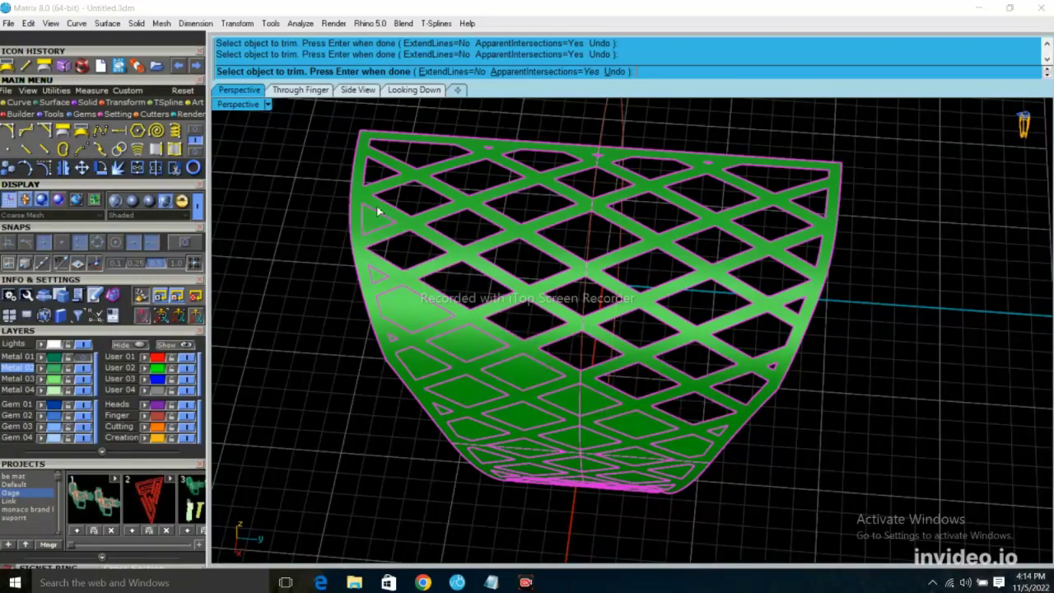
{"action": "scroll", "coordinate": [377, 210], "scroll_direction": "up", "scroll_amount": 3}
- Trim the left-edge triangles and the diamonds on the left and lower part of the lattice
{"action": "left_click", "coordinate": [403, 392]}
{"action": "left_click", "coordinate": [492, 454]}
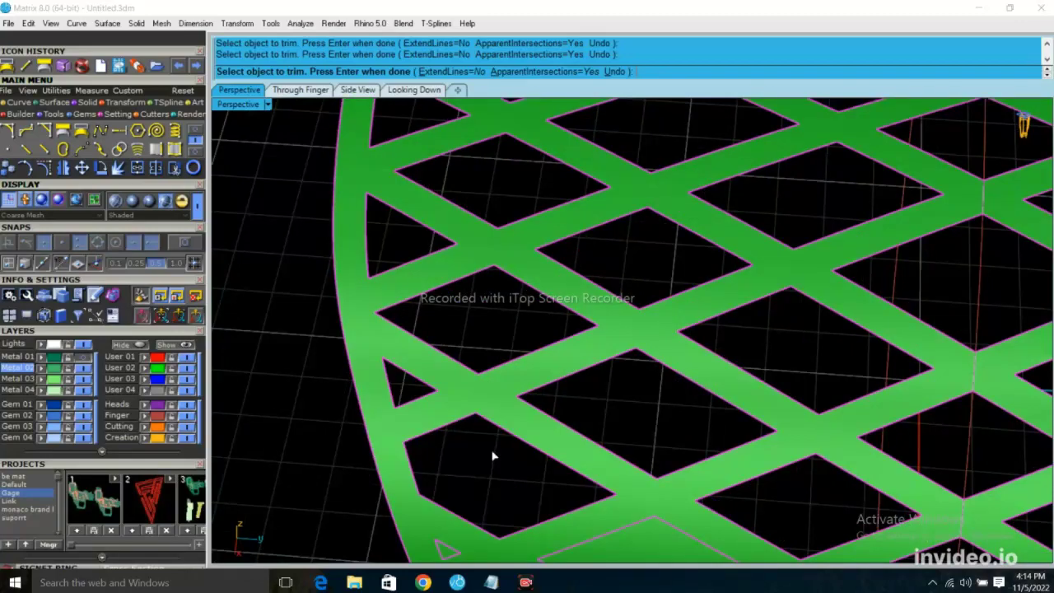
{"action": "scroll", "coordinate": [445, 401], "scroll_direction": "down", "scroll_amount": 3}
{"action": "scroll", "coordinate": [519, 406], "scroll_direction": "up", "scroll_amount": 3}
{"action": "left_click", "coordinate": [555, 393]}
{"action": "left_click", "coordinate": [464, 424]}
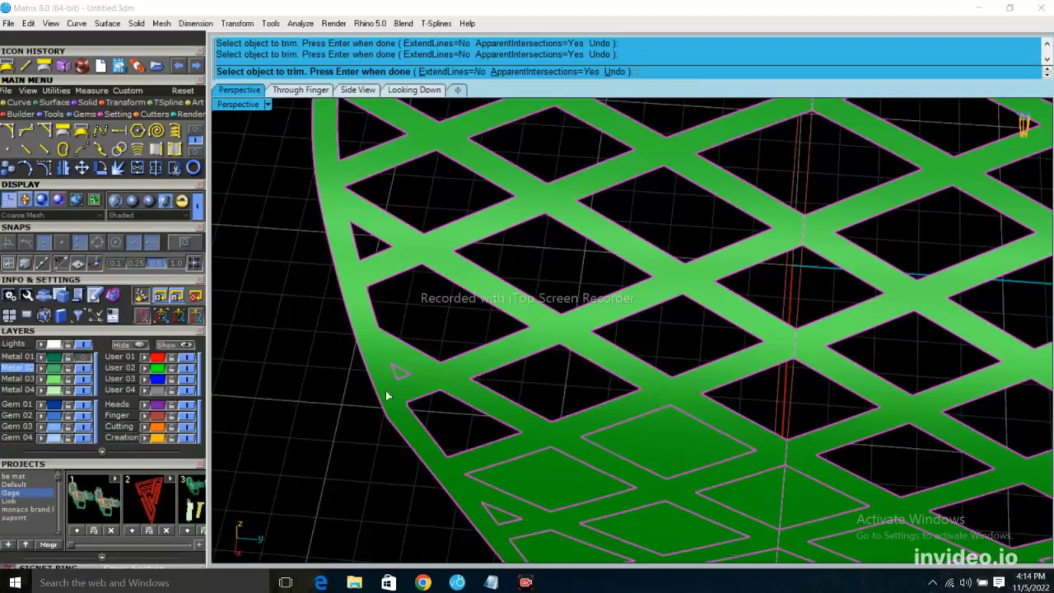
{"action": "scroll", "coordinate": [432, 375], "scroll_direction": "up", "scroll_amount": 3}
{"action": "left_click", "coordinate": [427, 362]}
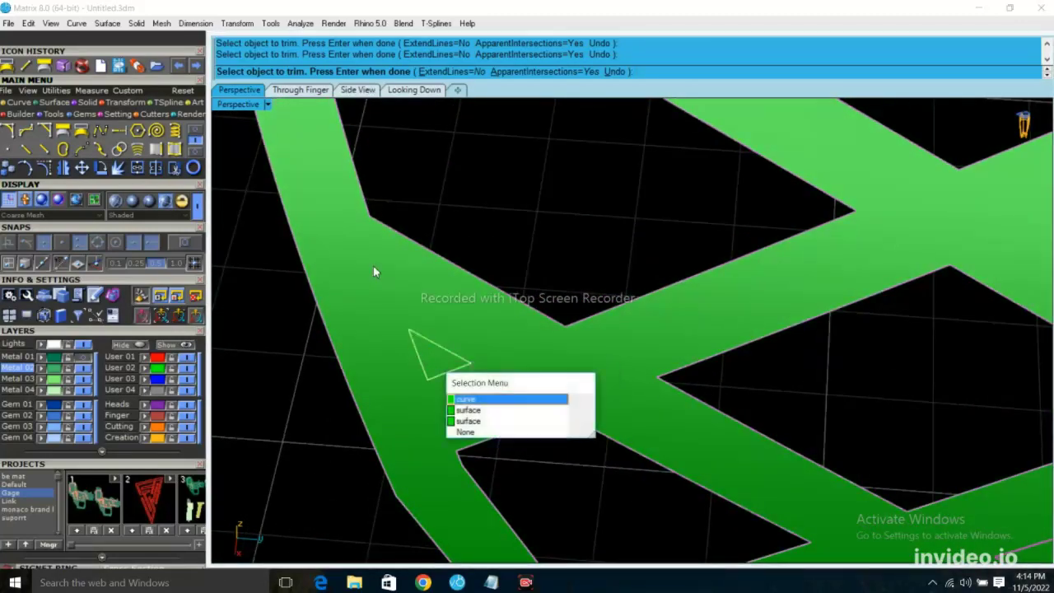
{"action": "left_click", "coordinate": [494, 410]}
{"action": "scroll", "coordinate": [442, 315], "scroll_direction": "down", "scroll_amount": 3}
{"action": "scroll", "coordinate": [442, 315], "scroll_direction": "up", "scroll_amount": 3}
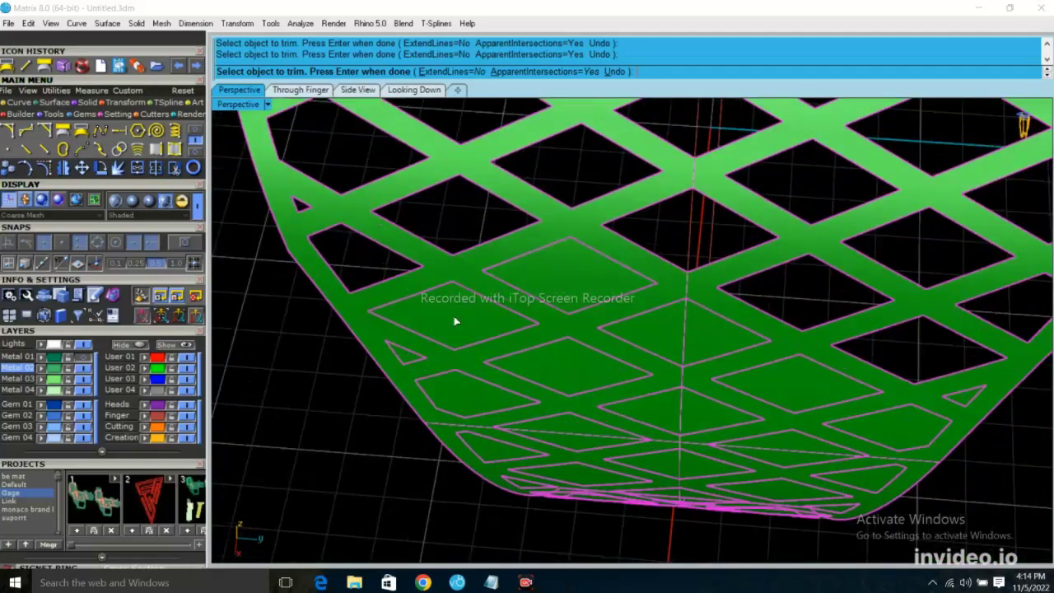
{"action": "left_click", "coordinate": [581, 268]}
{"action": "left_click", "coordinate": [645, 341]}
{"action": "left_click", "coordinate": [587, 375]}
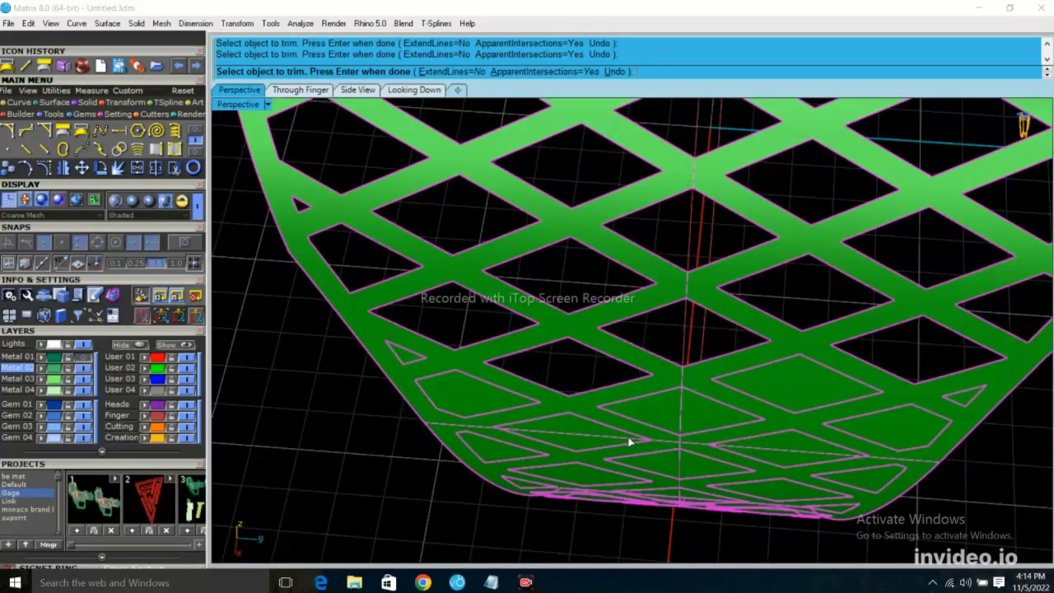
- Face the lattice front-on and trim the upper-row diamonds and upper triangles
{"action": "right_click_drag", "start_coordinate": [629, 438], "coordinate": [585, 325]}
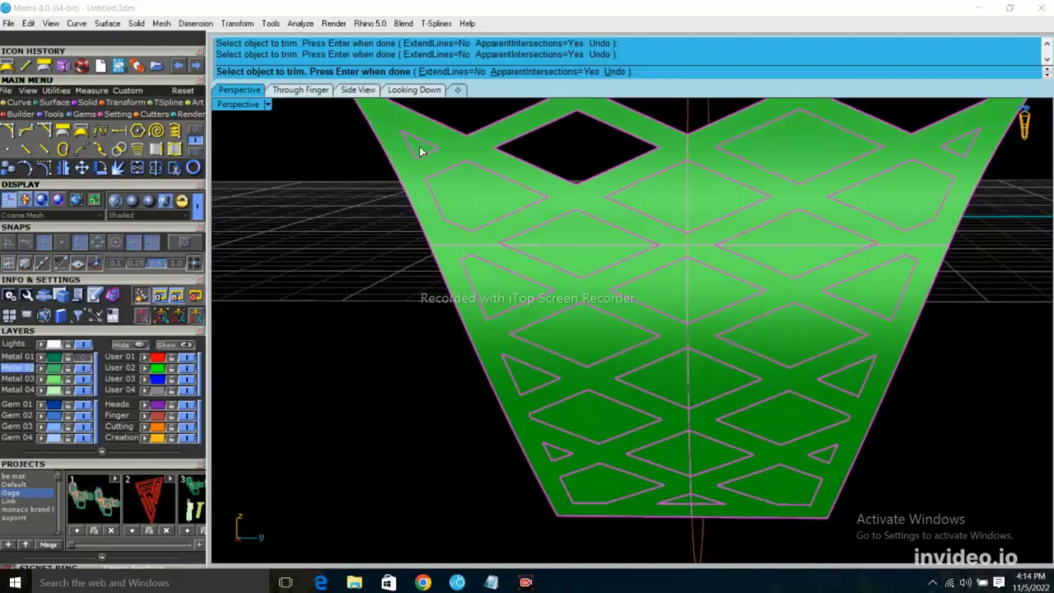
{"action": "left_click", "coordinate": [423, 152]}
{"action": "left_click", "coordinate": [455, 198]}
{"action": "left_click", "coordinate": [497, 284]}
{"action": "left_click", "coordinate": [567, 255]}
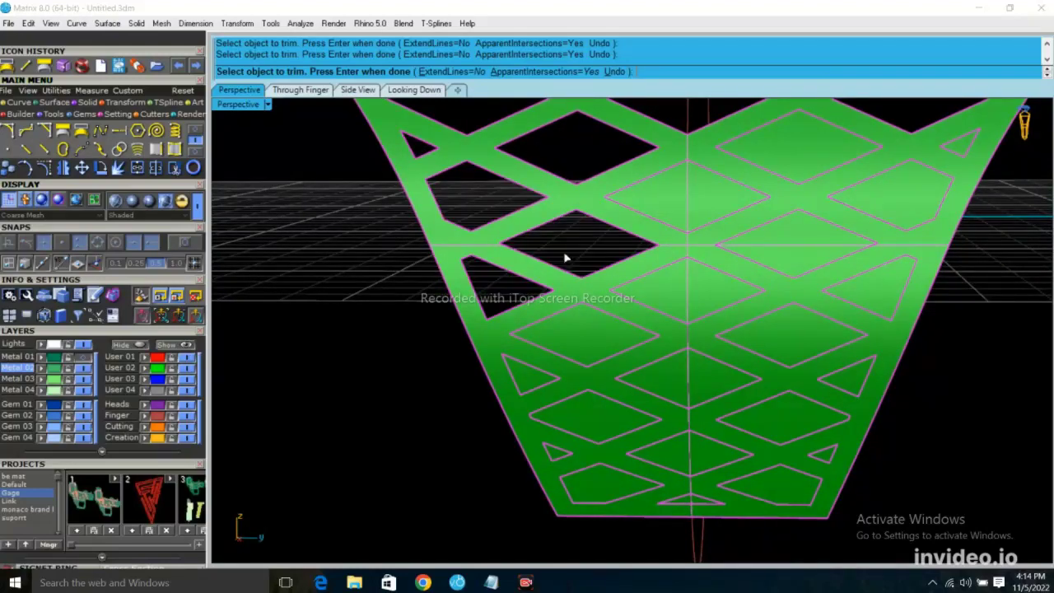
{"action": "left_click", "coordinate": [664, 302]}
{"action": "left_click", "coordinate": [586, 340]}
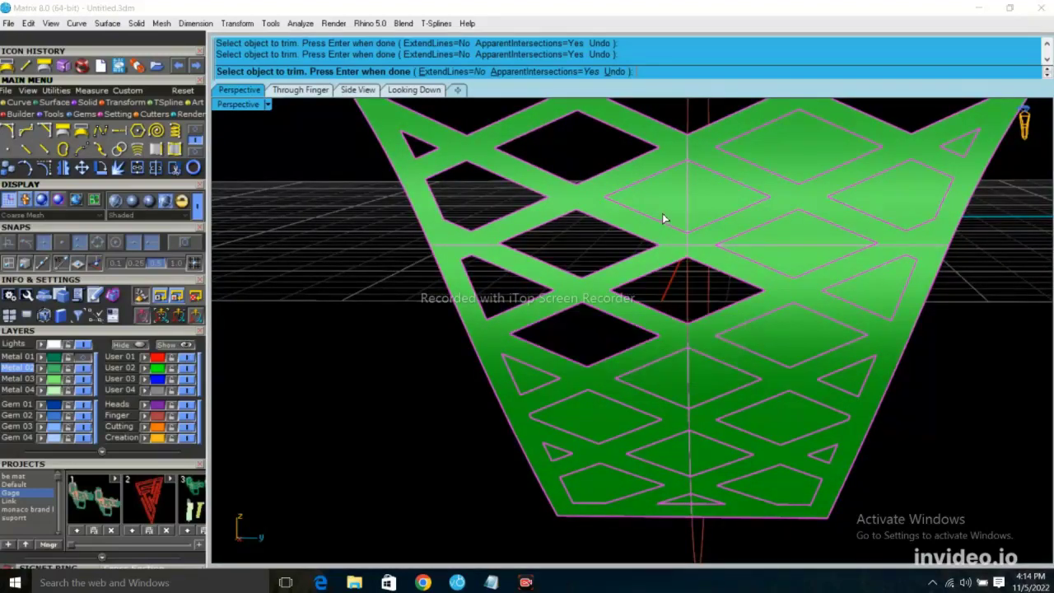
{"action": "left_click", "coordinate": [663, 213]}
{"action": "left_click", "coordinate": [810, 143]}
{"action": "left_click", "coordinate": [803, 236]}
{"action": "left_click", "coordinate": [916, 191]}
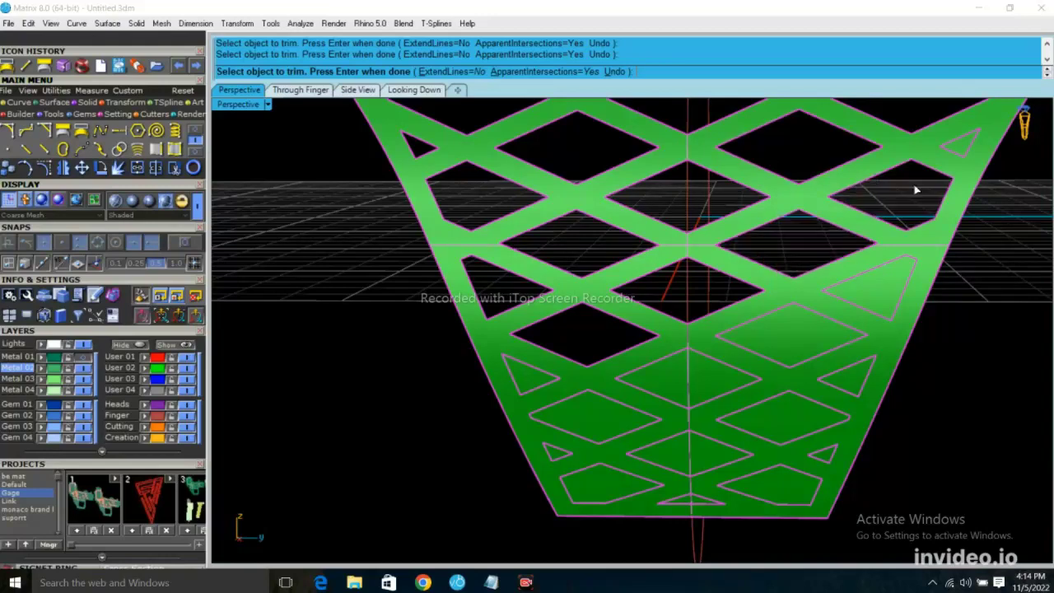
{"action": "left_click", "coordinate": [963, 145]}
{"action": "left_click", "coordinate": [837, 188]}
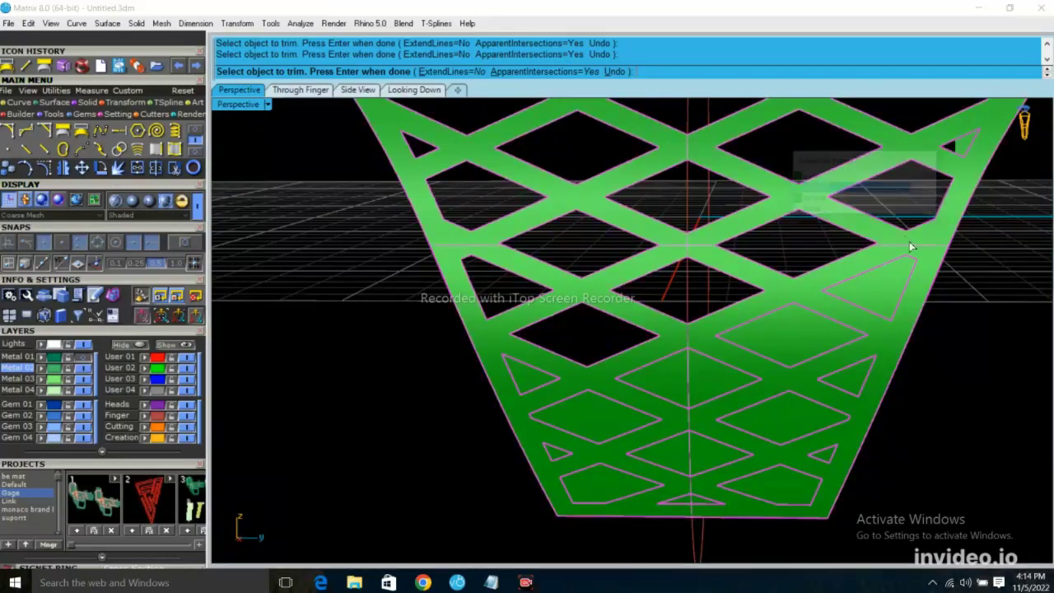
- Trim the remaining central, right and bottom diamonds and triangles, then view the whole lattice
{"action": "left_click", "coordinate": [873, 297]}
{"action": "left_click", "coordinate": [783, 342]}
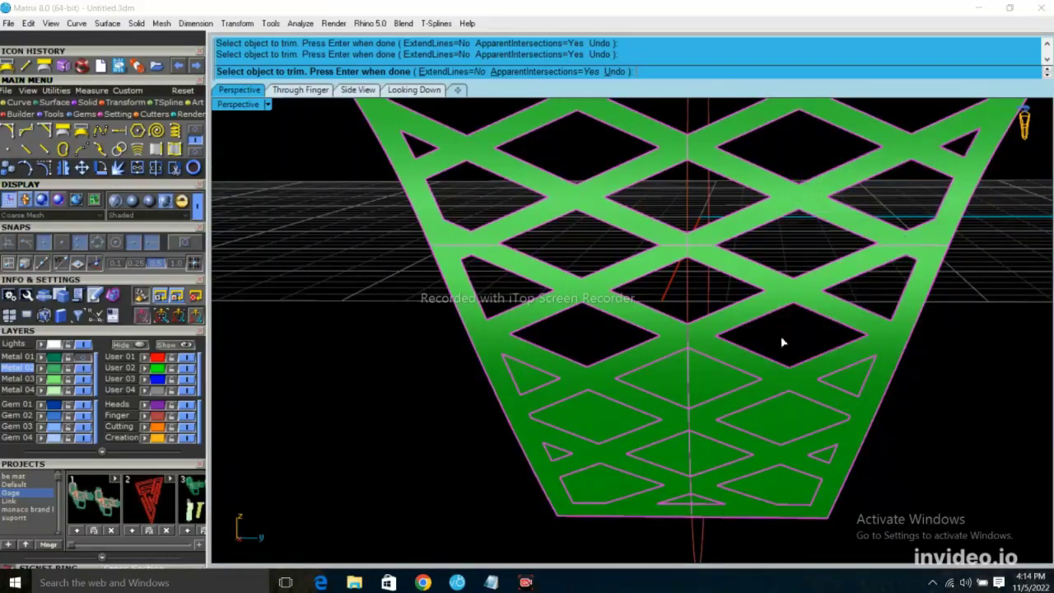
{"action": "left_click", "coordinate": [706, 378]}
{"action": "left_click", "coordinate": [531, 381]}
{"action": "left_click", "coordinate": [612, 425]}
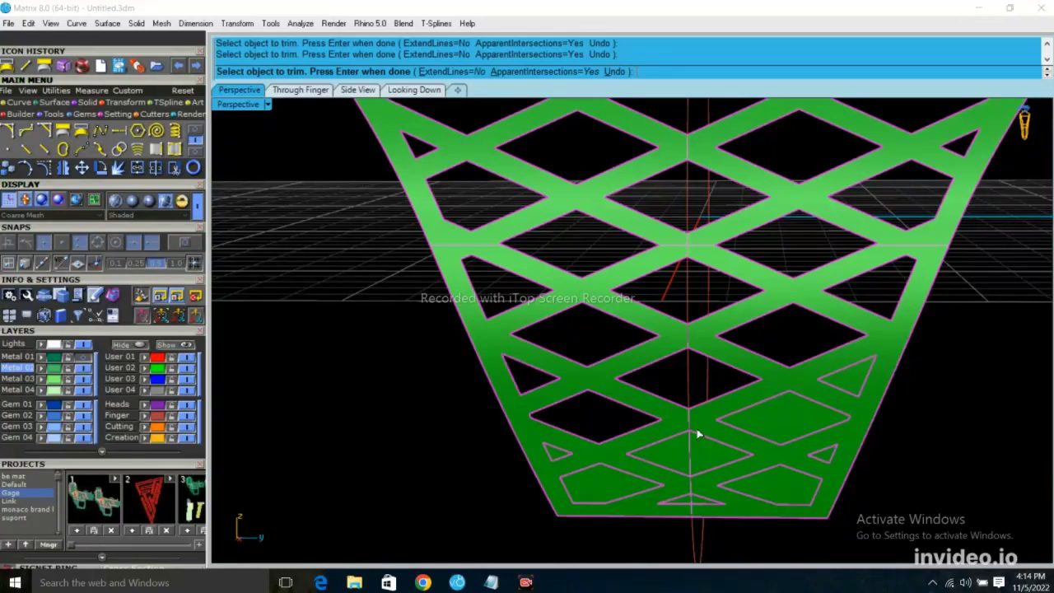
{"action": "left_click", "coordinate": [797, 416]}
{"action": "left_click", "coordinate": [781, 495]}
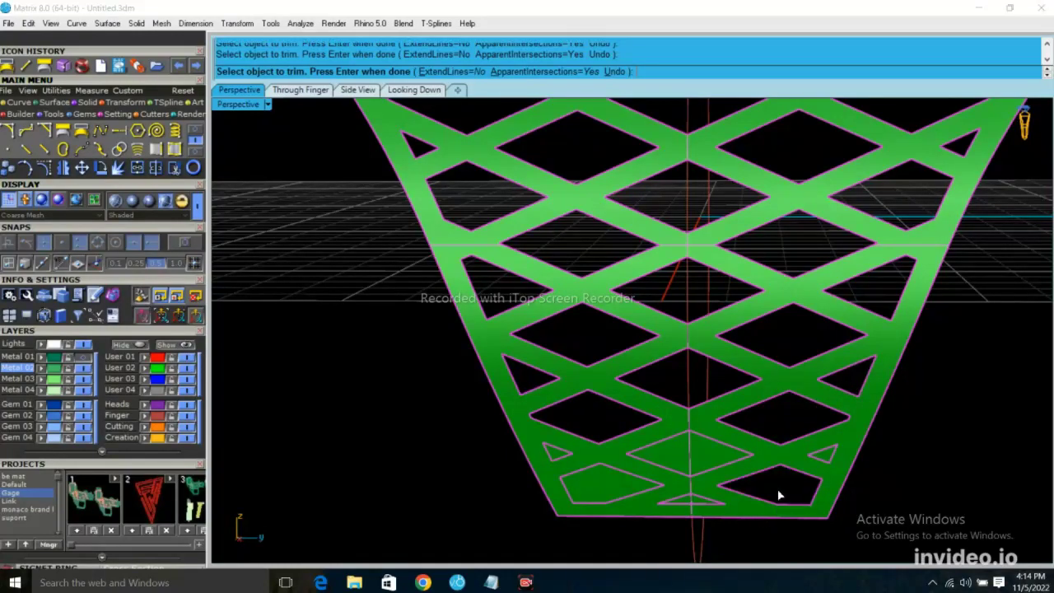
{"action": "left_click", "coordinate": [691, 462]}
{"action": "left_click", "coordinate": [586, 488]}
{"action": "left_click", "coordinate": [553, 460]}
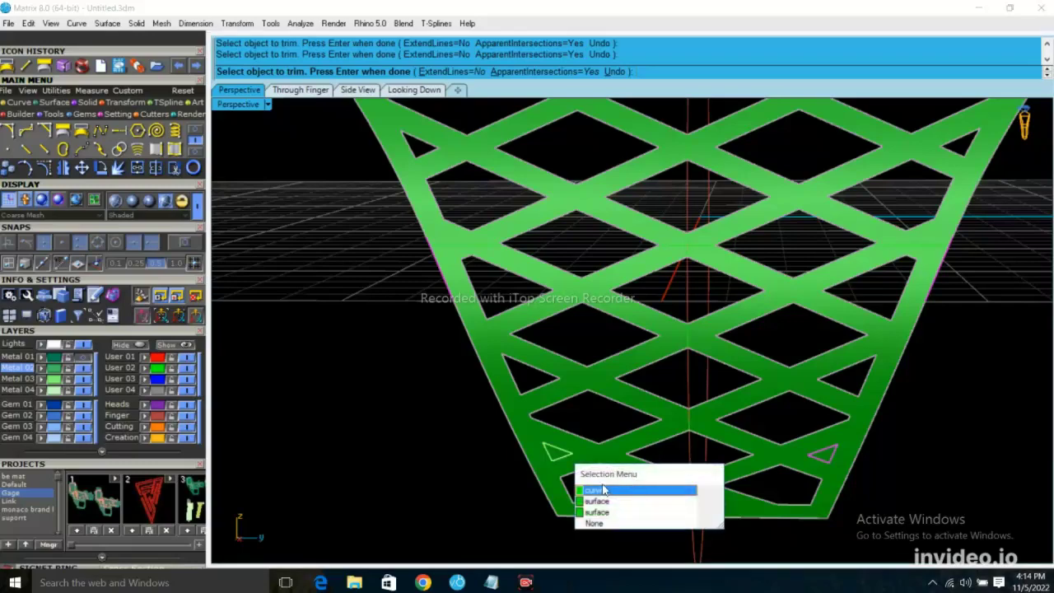
{"action": "left_click", "coordinate": [643, 499]}
{"action": "scroll", "coordinate": [696, 509], "scroll_direction": "up", "scroll_amount": 5}
{"action": "left_click", "coordinate": [692, 495]}
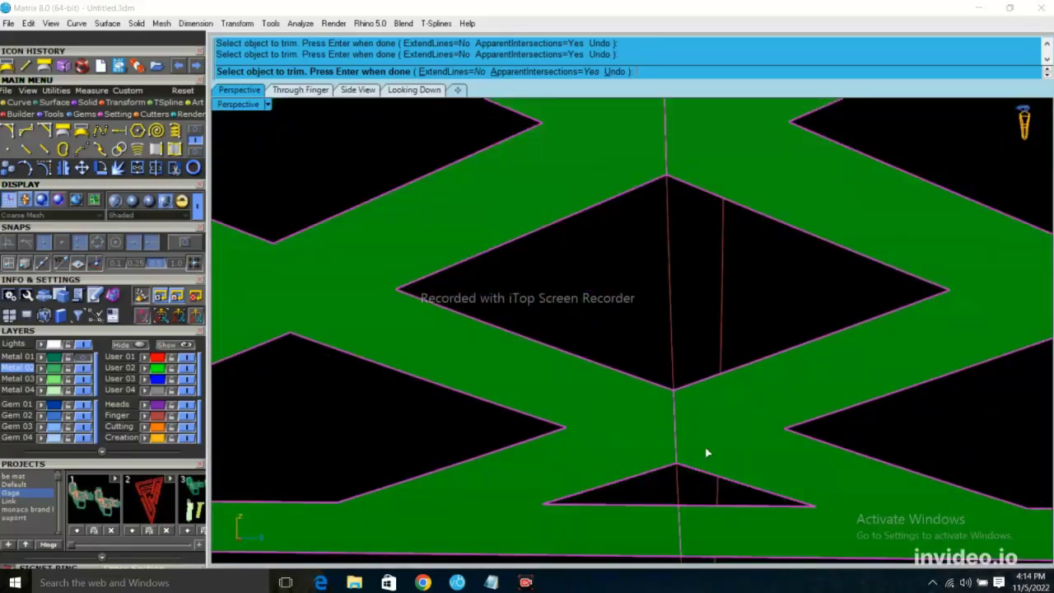
{"action": "scroll", "coordinate": [708, 453], "scroll_direction": "down", "scroll_amount": 5}
{"action": "scroll", "coordinate": [749, 367], "scroll_direction": "up", "scroll_amount": 3}
{"action": "left_click", "coordinate": [749, 366]}
{"action": "scroll", "coordinate": [665, 414], "scroll_direction": "down", "scroll_amount": 5}
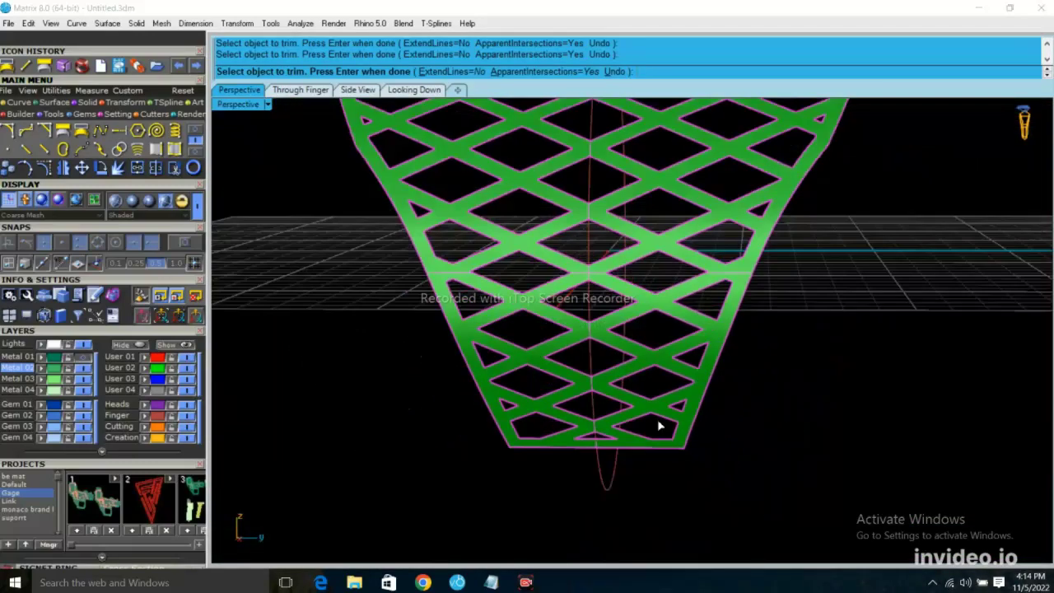
{"action": "right_click_drag", "start_coordinate": [658, 419], "coordinate": [651, 356]}
- Finish the trim, select the lattice surface, then deselect it
{"action": "key", "text": "Return"}
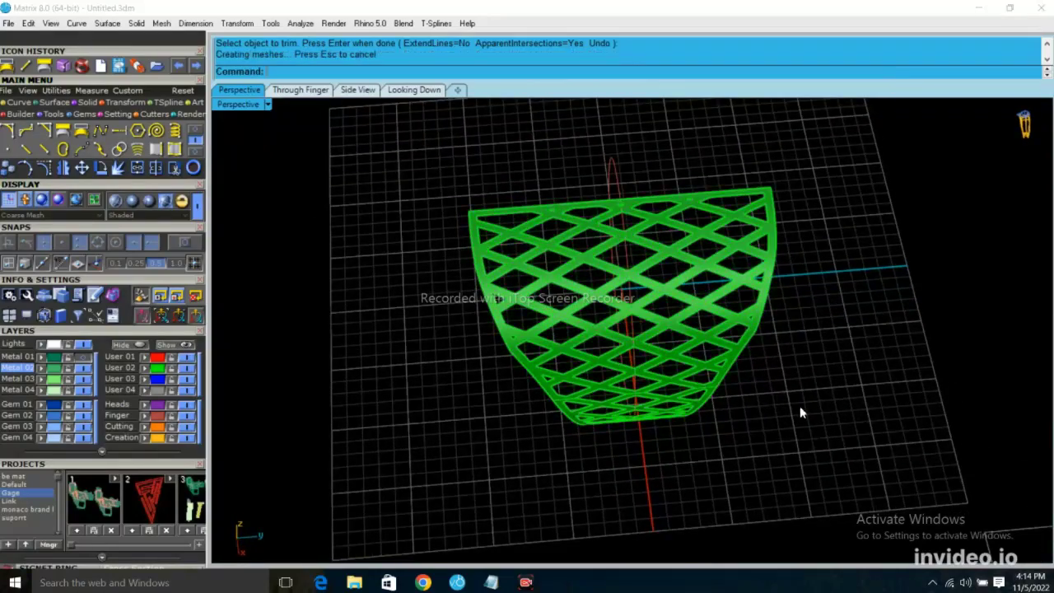
{"action": "scroll", "coordinate": [678, 299], "scroll_direction": "up", "scroll_amount": 5}
{"action": "left_click", "coordinate": [670, 307]}
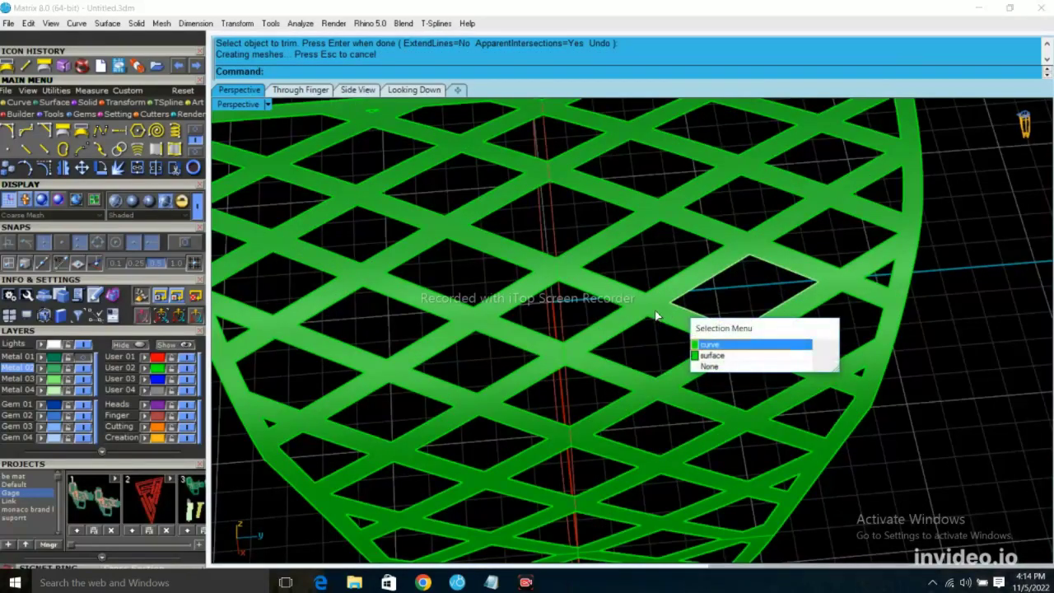
{"action": "key", "text": "Down"}
{"action": "key", "text": "Return"}
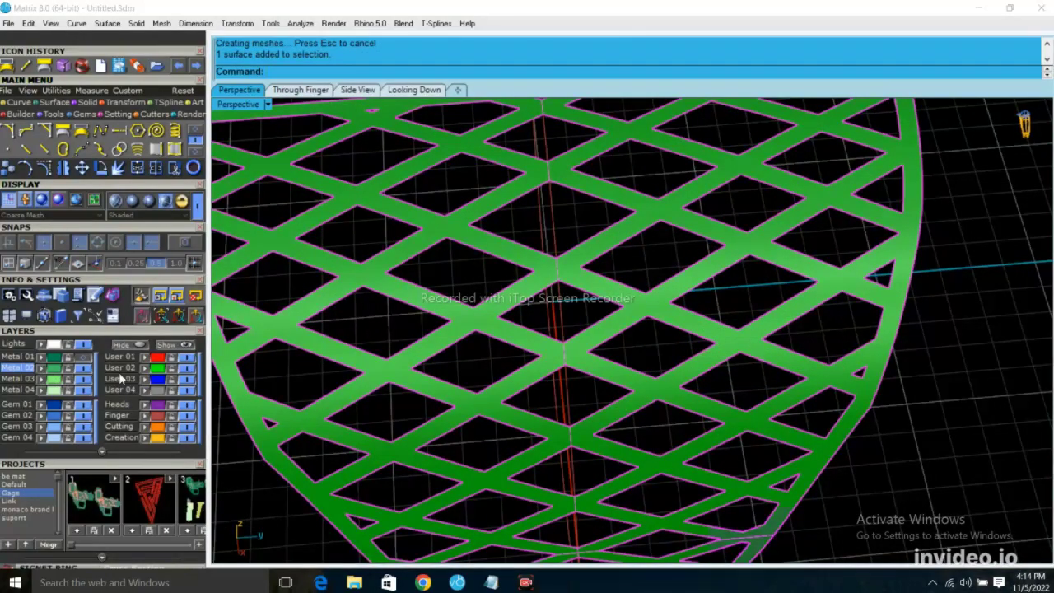
{"action": "scroll", "coordinate": [368, 364], "scroll_direction": "down", "scroll_amount": 5}
{"action": "left_click", "coordinate": [759, 484]}
- Turn the ring shank's layer back on and select the lattice surface on its side
{"action": "scroll", "coordinate": [362, 303], "scroll_direction": "up", "scroll_amount": 2}
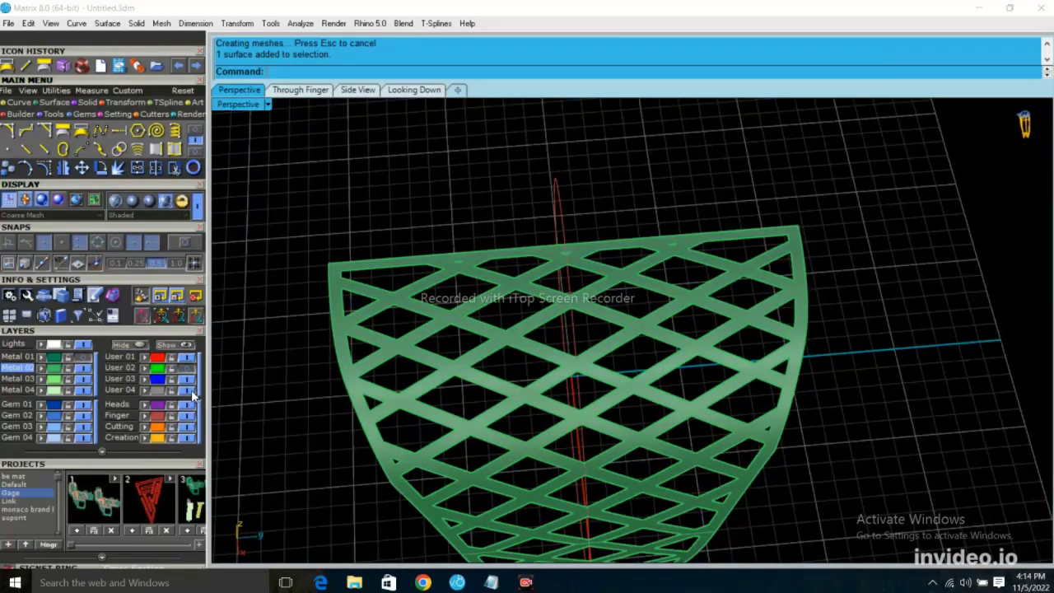
{"action": "scroll", "coordinate": [769, 349], "scroll_direction": "down", "scroll_amount": 3}
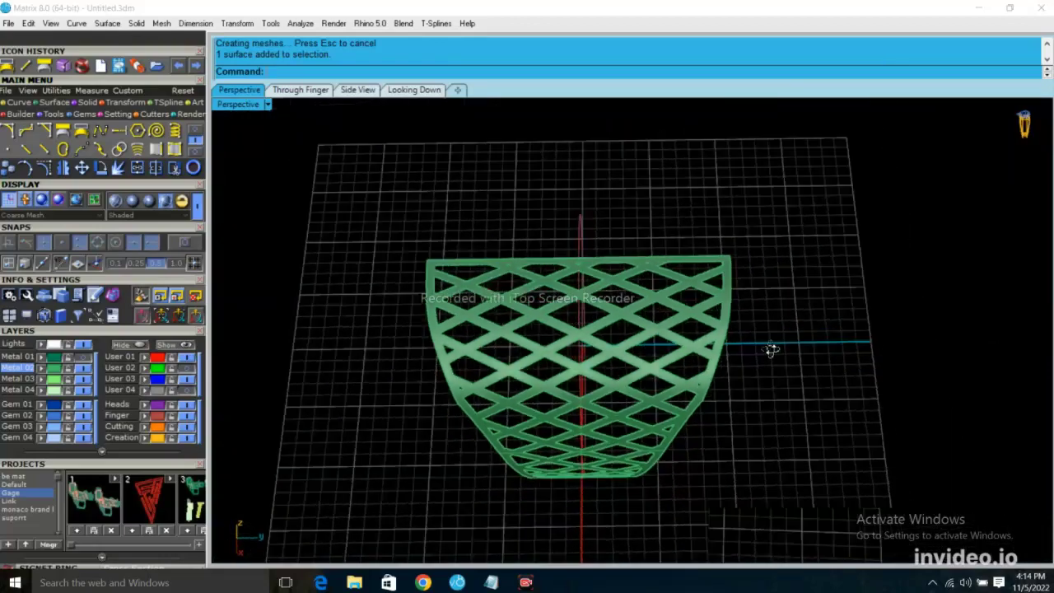
{"action": "right_click_drag", "start_coordinate": [770, 348], "coordinate": [652, 349]}
{"action": "left_click", "coordinate": [84, 358]}
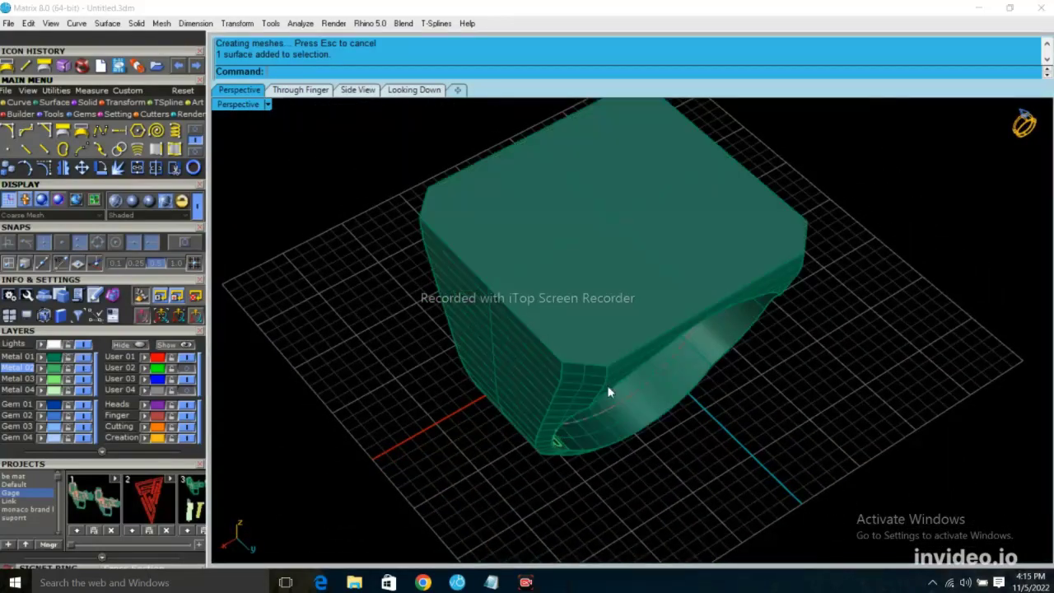
{"action": "scroll", "coordinate": [607, 388], "scroll_direction": "up", "scroll_amount": 5}
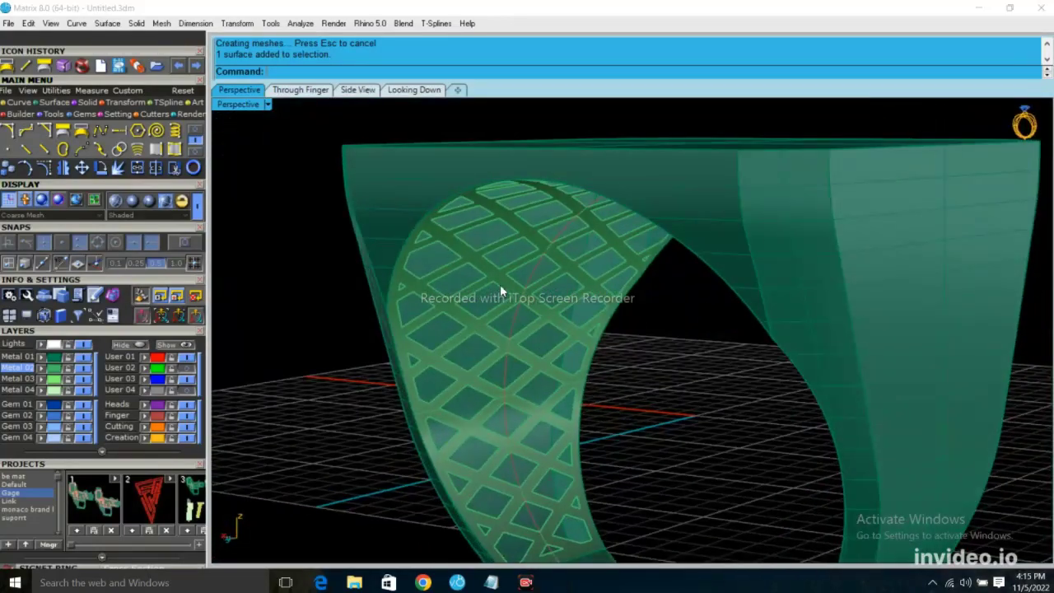
{"action": "left_click", "coordinate": [508, 283]}
{"action": "type", "text": "O"}
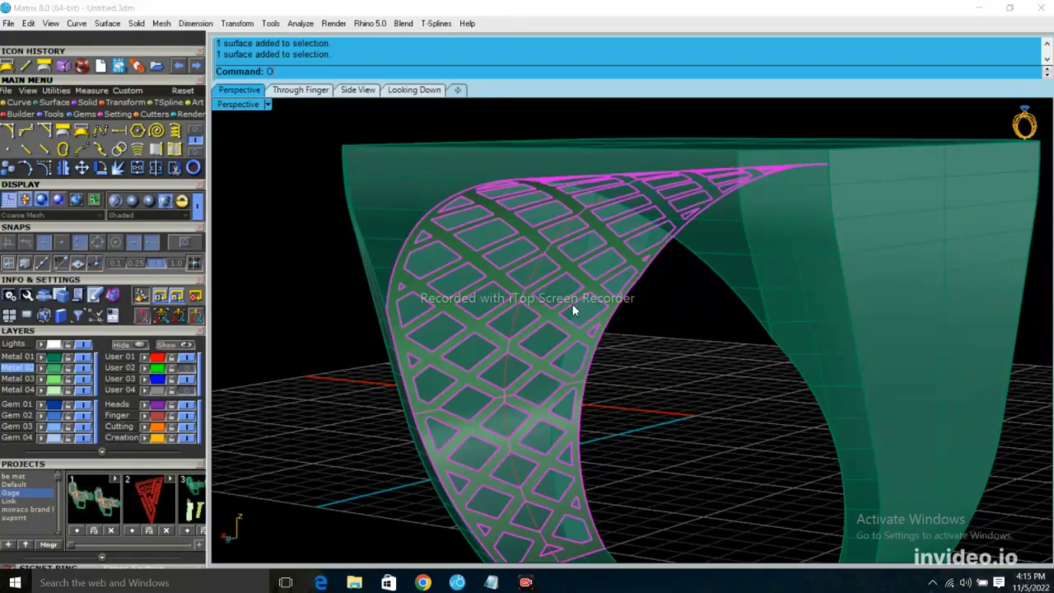
- Offset the lattice surface outward with OffsetSrf at distance 0.5 into a solid band
{"action": "type", "text": "ffsetSrf"}
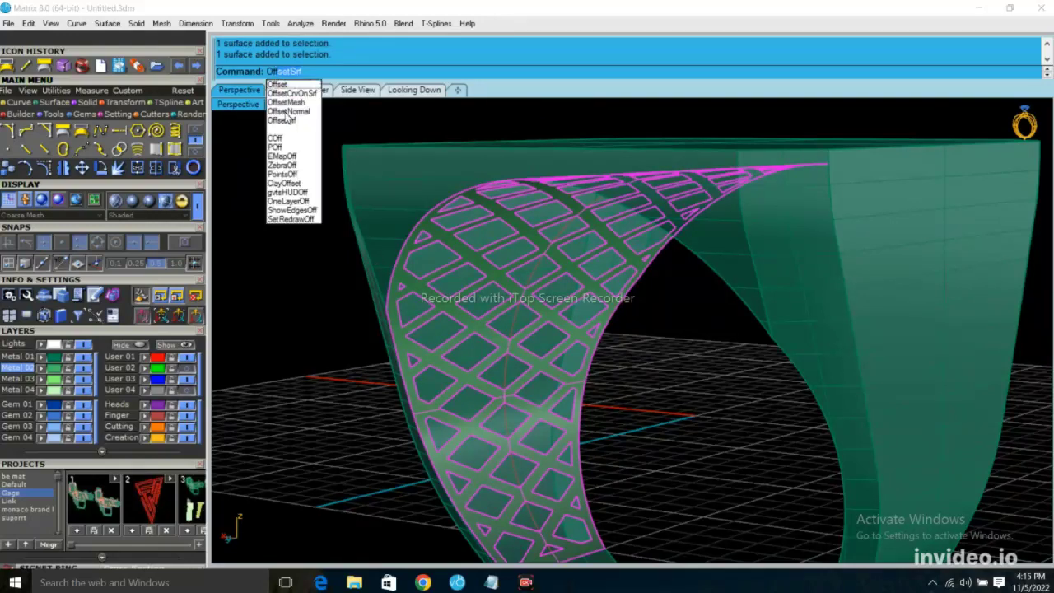
{"action": "left_click", "coordinate": [282, 121]}
{"action": "left_click", "coordinate": [519, 257]}
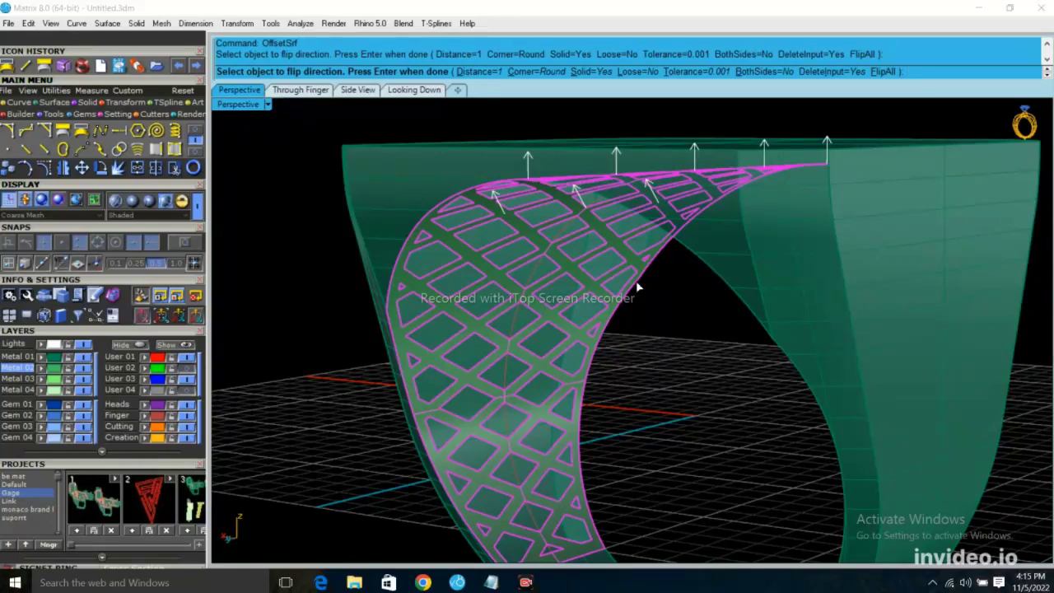
{"action": "type", "text": ".5"}
{"action": "key", "text": "Return"}
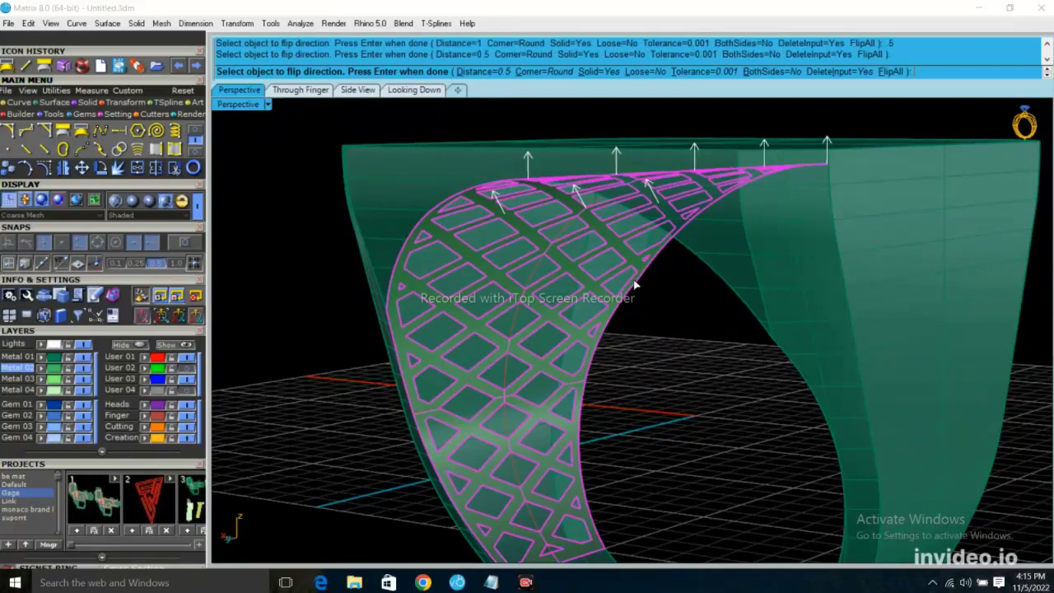
{"action": "key", "text": "Return"}
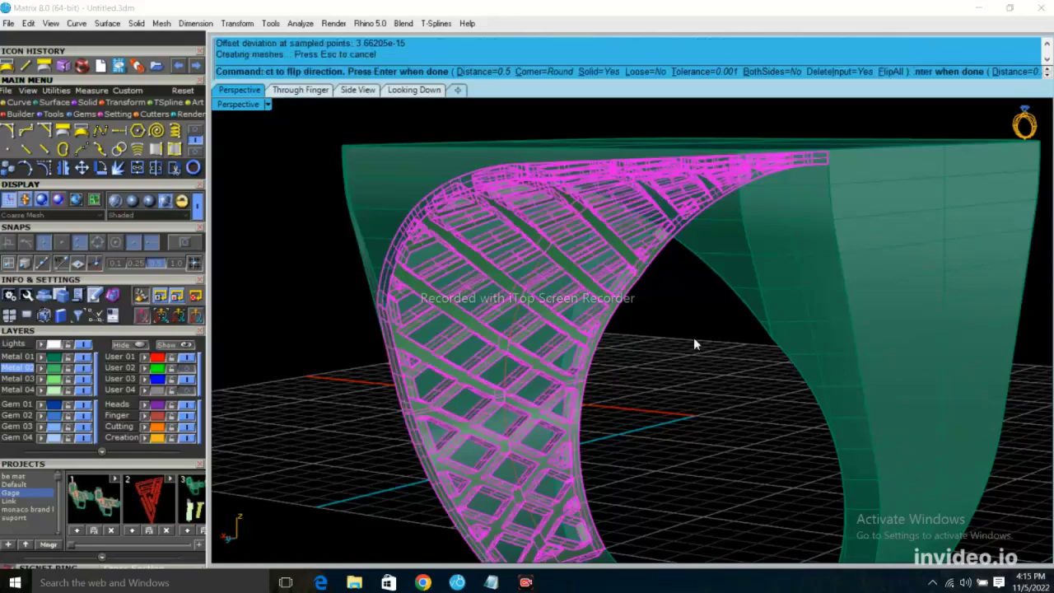
{"action": "mouse_move", "coordinate": [550, 287]}
{"action": "right_mouse_down"}
{"action": "mouse_move", "coordinate": [434, 424]}
{"action": "mouse_move", "coordinate": [513, 368]}
{"action": "mouse_move", "coordinate": [577, 365]}
{"action": "mouse_move", "coordinate": [537, 421]}
{"action": "mouse_move", "coordinate": [596, 310]}
{"action": "mouse_move", "coordinate": [615, 227]}
{"action": "right_mouse_up"}
- Explode the ring into 16 surfaces and delete the solid side face behind the lattice
{"action": "left_click", "coordinate": [616, 227]}
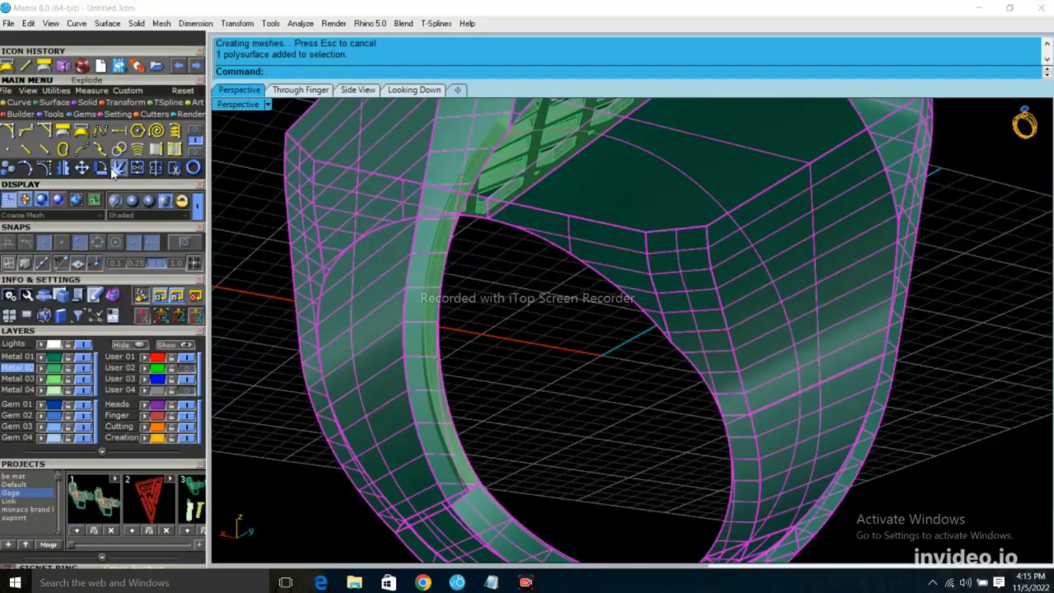
{"action": "left_click", "coordinate": [137, 167]}
{"action": "left_click", "coordinate": [749, 198]}
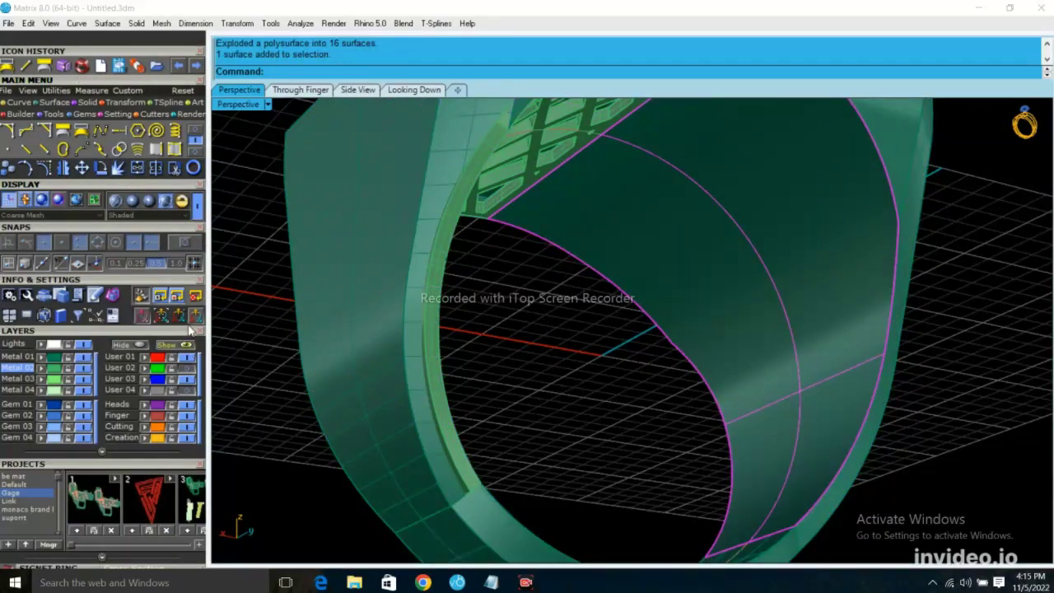
{"action": "mouse_move", "coordinate": [684, 276]}
{"action": "right_mouse_down"}
{"action": "mouse_move", "coordinate": [588, 335]}
{"action": "mouse_move", "coordinate": [612, 327]}
{"action": "right_mouse_up"}
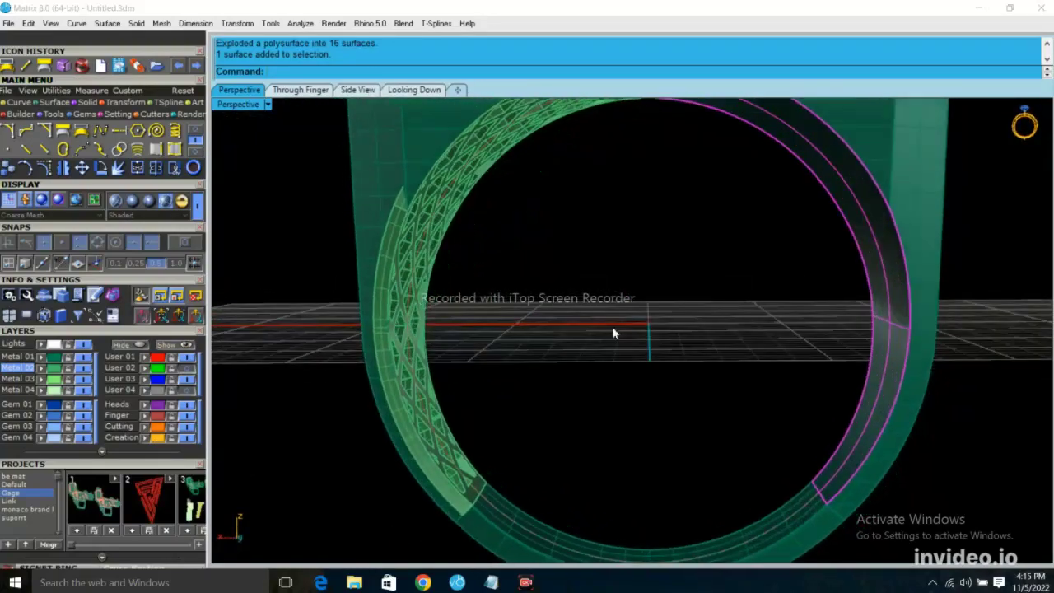
{"action": "key", "text": "Delete"}
{"action": "left_click", "coordinate": [470, 194]}
- Mirror the lattice piece across the ring's centre plane, starting the plane at the origin
{"action": "scroll", "coordinate": [488, 299], "scroll_direction": "down", "scroll_amount": 5}
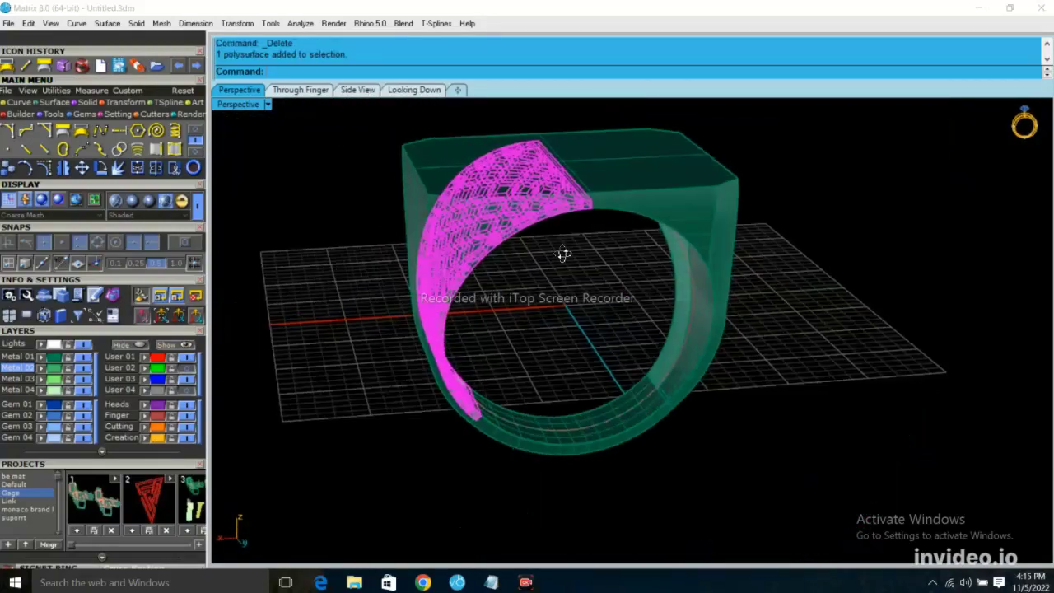
{"action": "right_click_drag", "start_coordinate": [487, 299], "coordinate": [542, 260]}
{"action": "left_click", "coordinate": [63, 169]}
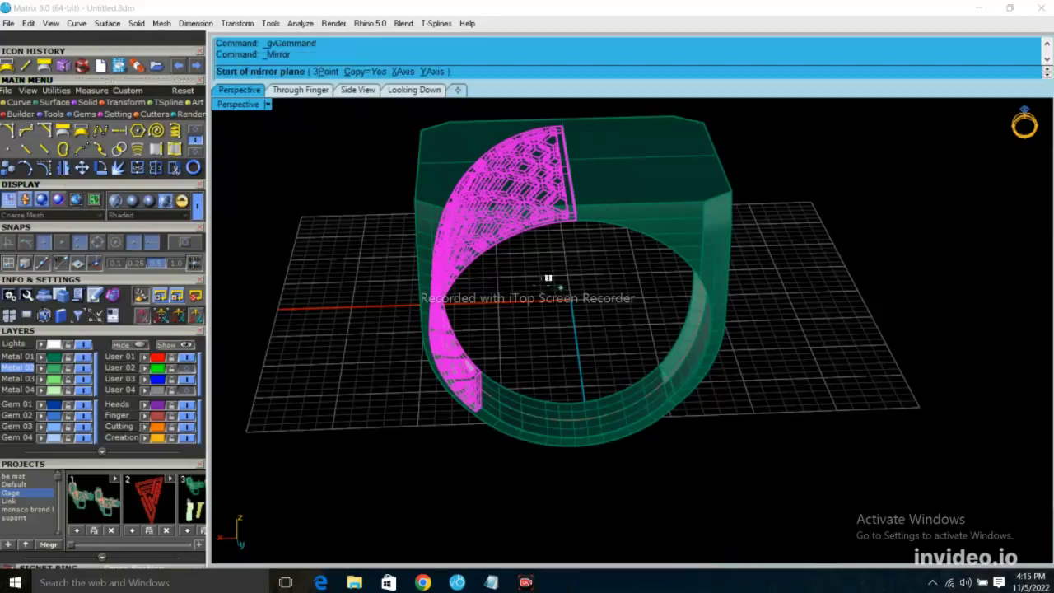
{"action": "type", "text": "0"}
{"action": "key", "text": "Return"}
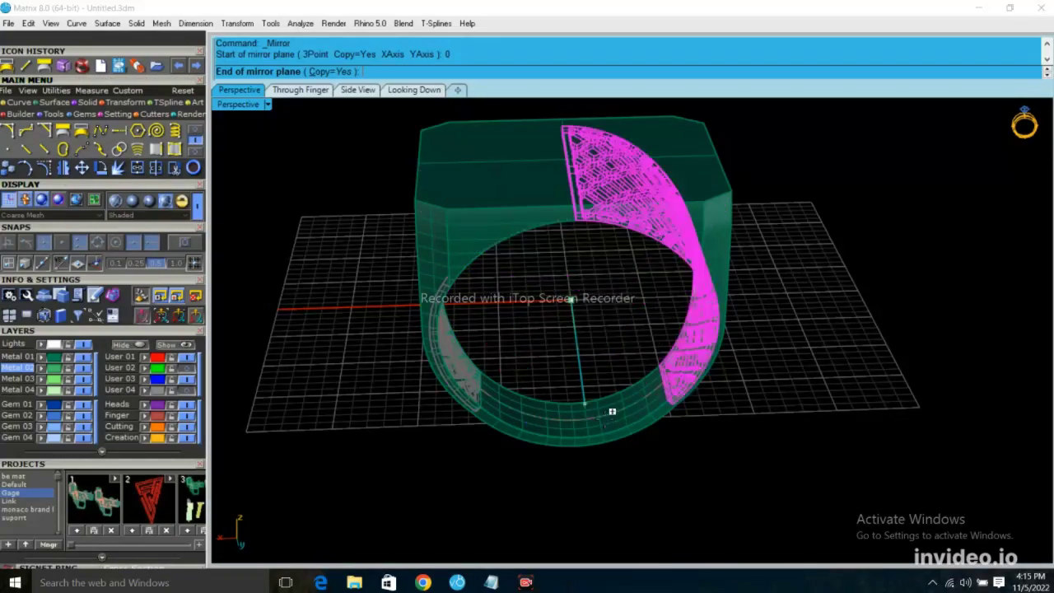
{"action": "left_click", "coordinate": [610, 430]}
{"action": "key", "text": "Escape"}
{"action": "mouse_move", "coordinate": [577, 344]}
{"action": "right_mouse_down"}
{"action": "mouse_move", "coordinate": [504, 261]}
{"action": "mouse_move", "coordinate": [574, 211]}
{"action": "mouse_move", "coordinate": [565, 343]}
{"action": "mouse_move", "coordinate": [577, 384]}
{"action": "mouse_move", "coordinate": [774, 321]}
{"action": "mouse_move", "coordinate": [735, 287]}
{"action": "mouse_move", "coordinate": [557, 263]}
{"action": "mouse_move", "coordinate": [546, 299]}
{"action": "mouse_move", "coordinate": [556, 426]}
{"action": "mouse_move", "coordinate": [572, 382]}
{"action": "right_mouse_up"}
- Inspect the ring's flat top, clear the selection, and switch to the Gems tools
{"action": "left_click", "coordinate": [464, 251]}
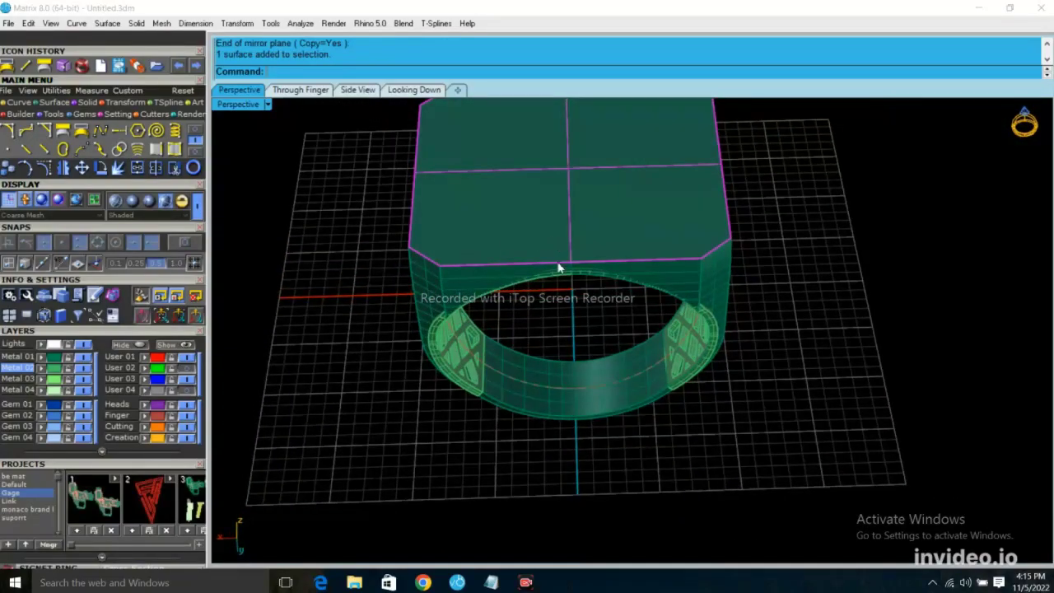
{"action": "scroll", "coordinate": [547, 379], "scroll_direction": "down", "scroll_amount": 3}
{"action": "scroll", "coordinate": [534, 326], "scroll_direction": "up", "scroll_amount": 4}
{"action": "mouse_move", "coordinate": [534, 326]}
{"action": "right_mouse_down"}
{"action": "mouse_move", "coordinate": [666, 260]}
{"action": "mouse_move", "coordinate": [572, 294]}
{"action": "mouse_move", "coordinate": [520, 210]}
{"action": "mouse_move", "coordinate": [520, 275]}
{"action": "mouse_move", "coordinate": [555, 256]}
{"action": "mouse_move", "coordinate": [659, 264]}
{"action": "mouse_move", "coordinate": [628, 263]}
{"action": "mouse_move", "coordinate": [596, 330]}
{"action": "mouse_move", "coordinate": [569, 321]}
{"action": "right_mouse_up"}
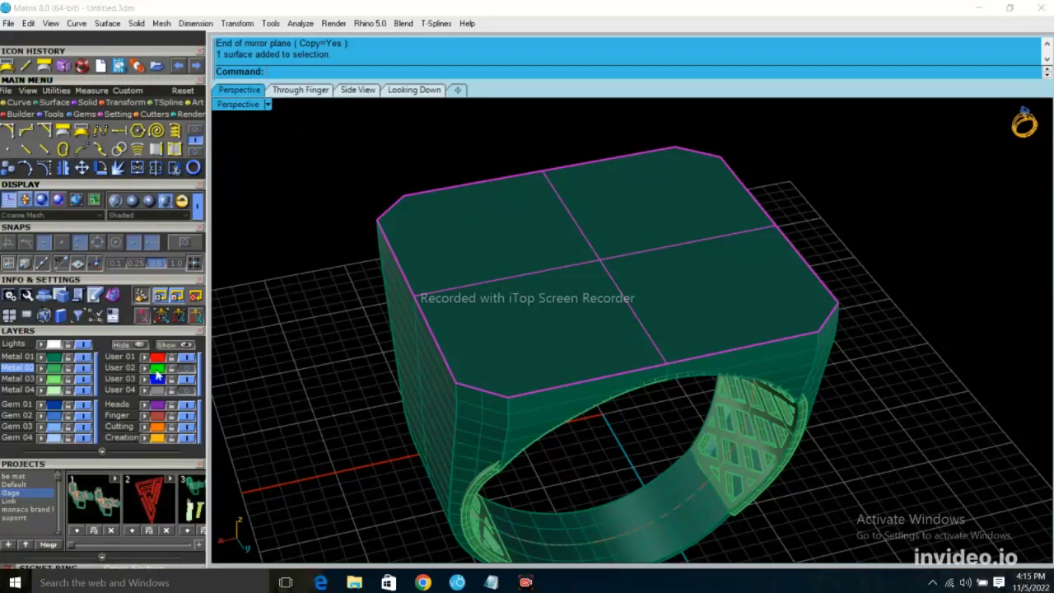
{"action": "key", "text": "Escape"}
{"action": "left_click", "coordinate": [76, 114]}
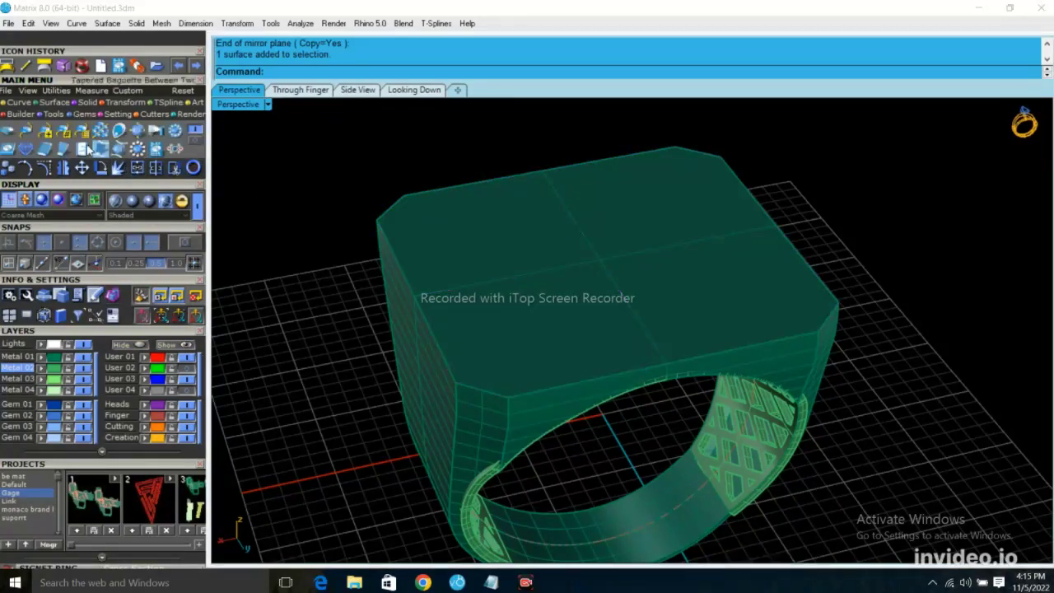
- Place a round diamond from the Gem Loader's larger size range at 8.80 mm, 2.55 ct
{"action": "left_click", "coordinate": [7, 131]}
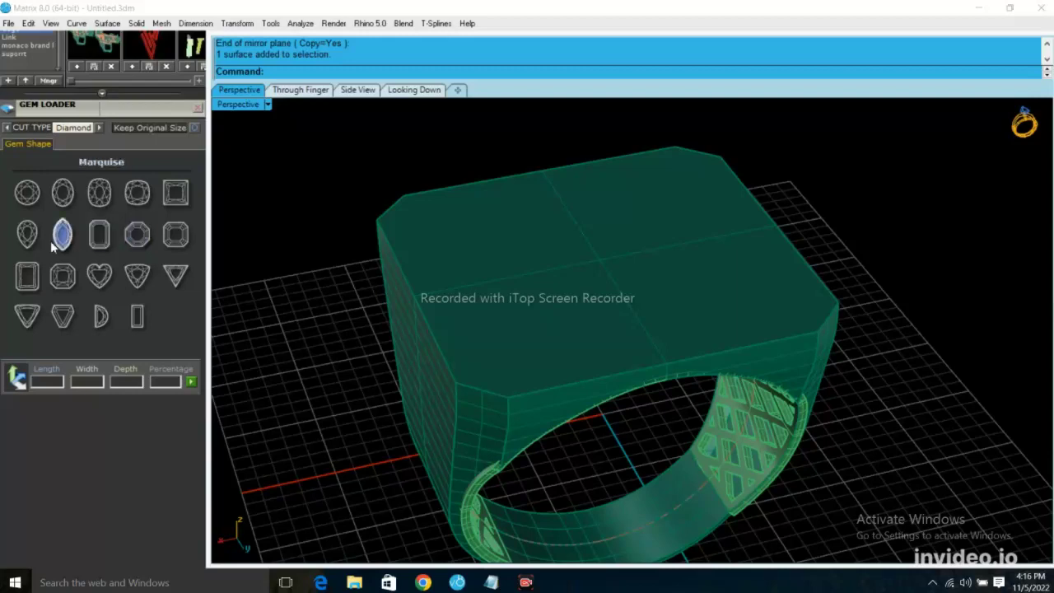
{"action": "left_click", "coordinate": [27, 196]}
{"action": "left_click", "coordinate": [27, 196]}
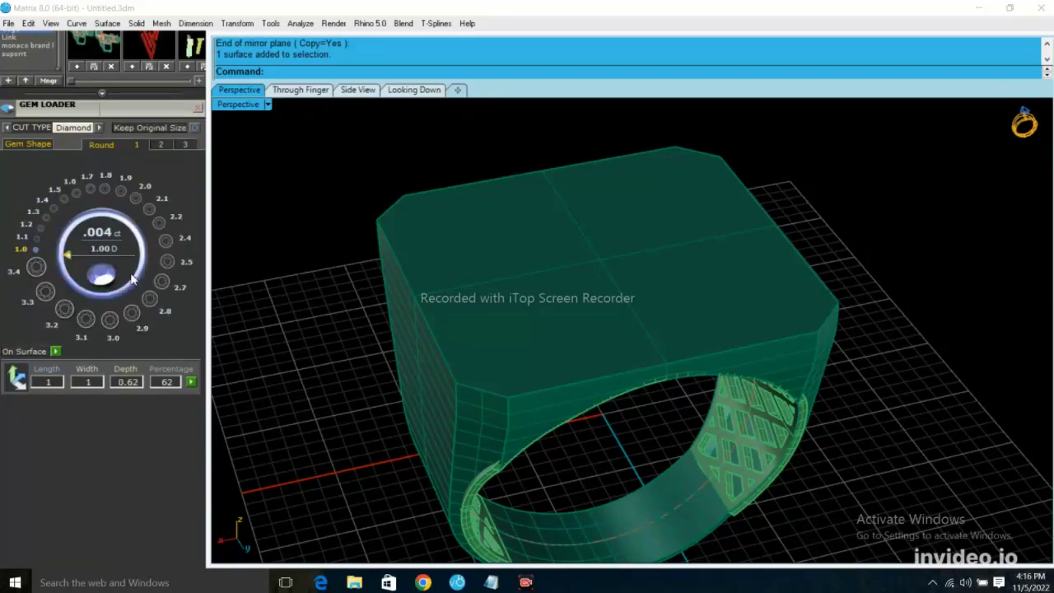
{"action": "left_click", "coordinate": [184, 144]}
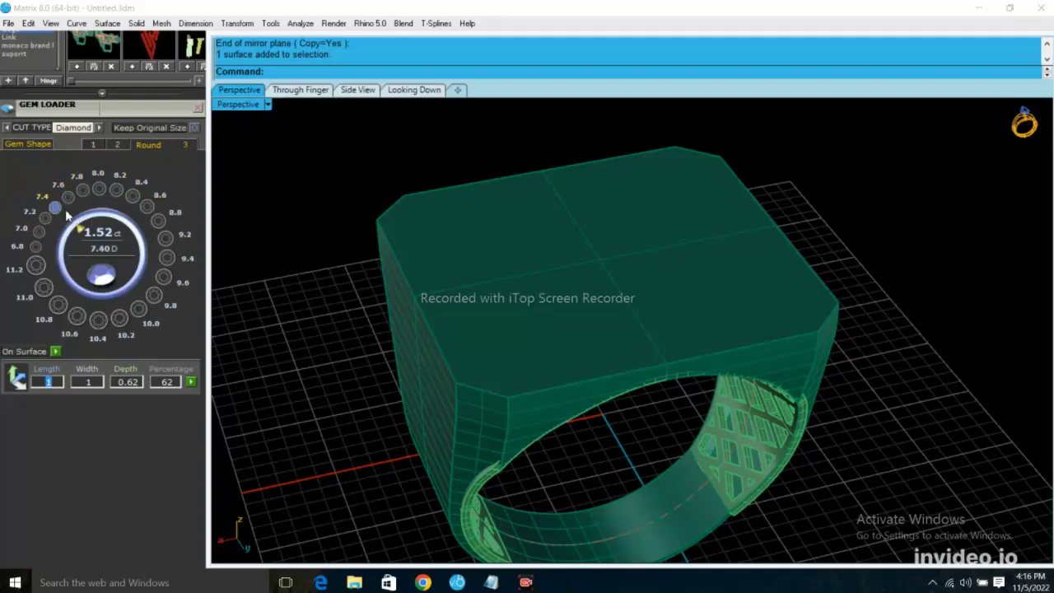
{"action": "left_click", "coordinate": [55, 209]}
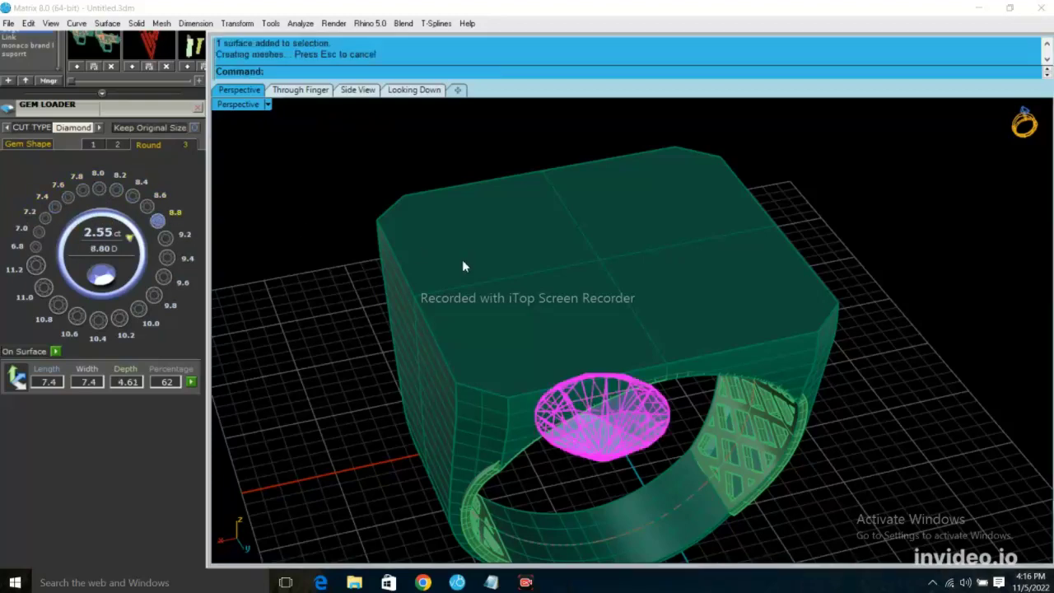
- Return to the four-view layout and drag the diamond up toward the signet top
{"action": "left_click", "coordinate": [414, 90]}
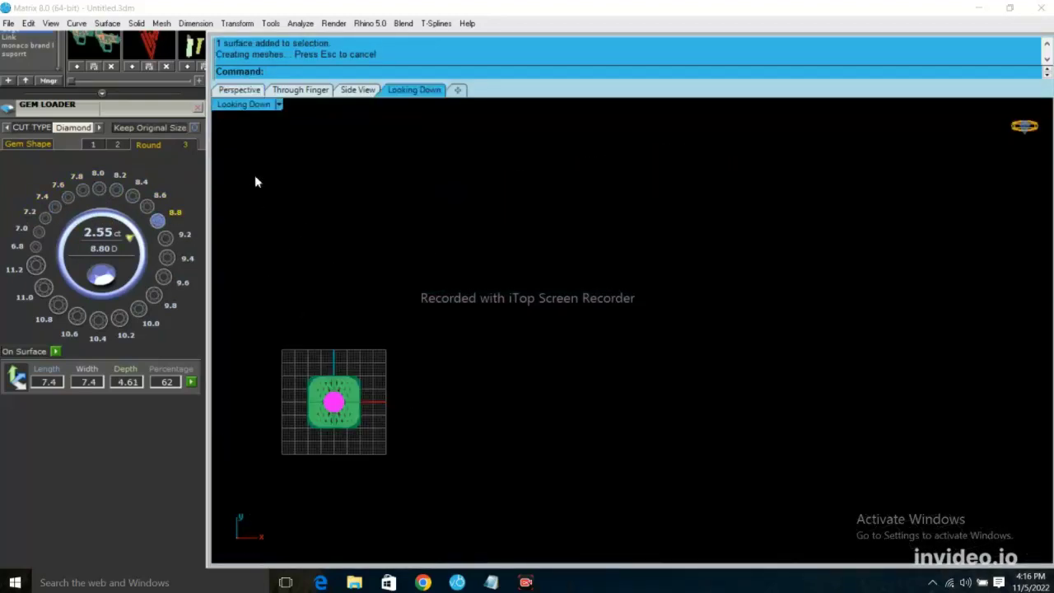
{"action": "double_click", "coordinate": [253, 108]}
{"action": "left_click_drag", "start_coordinate": [422, 449], "coordinate": [424, 375]}
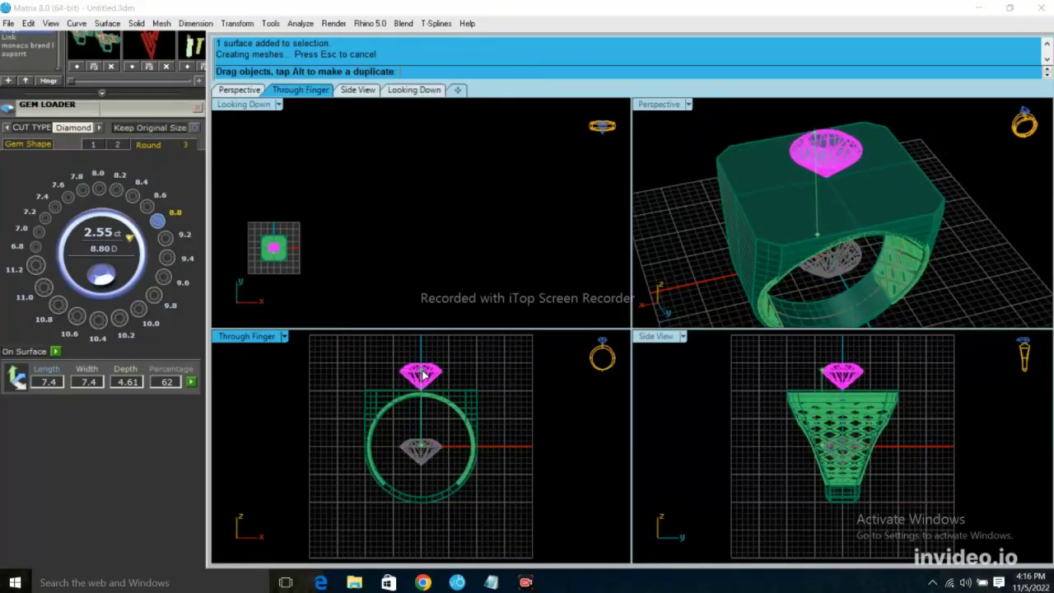
- Lower the diamond onto the ring top, deselect it and orbit the perspective view
{"action": "scroll", "coordinate": [448, 374], "scroll_direction": "up", "scroll_amount": 2}
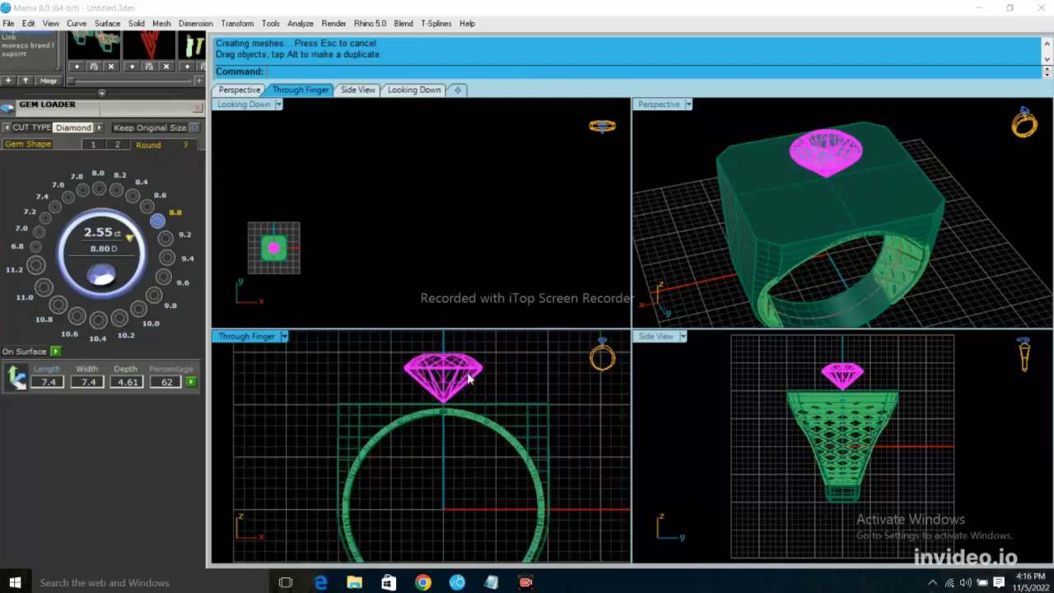
{"action": "scroll", "coordinate": [420, 373], "scroll_direction": "up", "scroll_amount": 2}
{"action": "scroll", "coordinate": [387, 377], "scroll_direction": "up", "scroll_amount": 2}
{"action": "left_click_drag", "start_coordinate": [387, 378], "coordinate": [388, 393]}
{"action": "scroll", "coordinate": [412, 379], "scroll_direction": "down", "scroll_amount": 1}
{"action": "scroll", "coordinate": [444, 431], "scroll_direction": "down", "scroll_amount": 1}
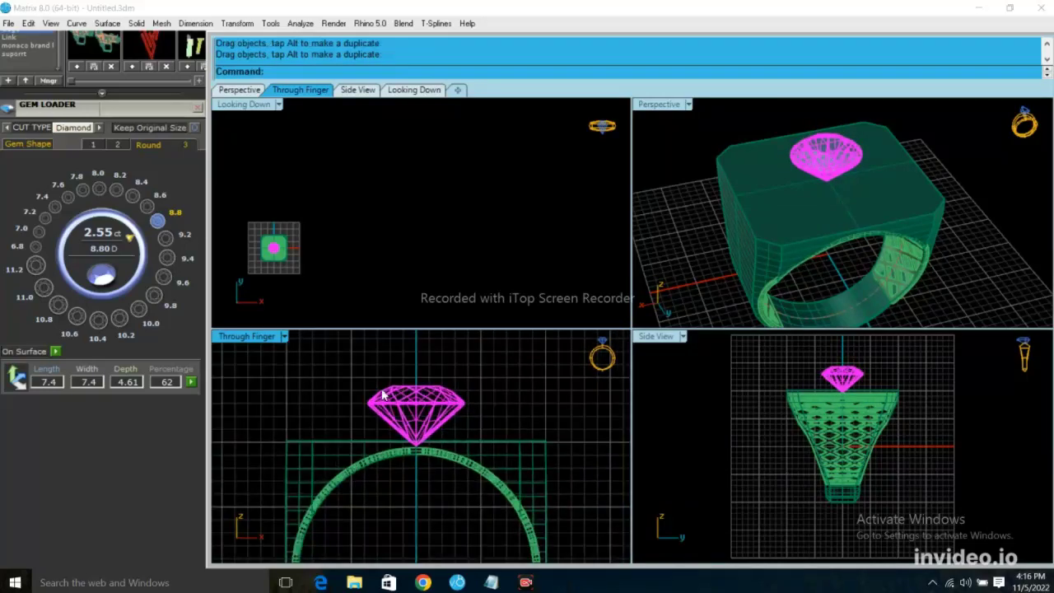
{"action": "scroll", "coordinate": [387, 404], "scroll_direction": "down", "scroll_amount": 1}
{"action": "left_click", "coordinate": [330, 375]}
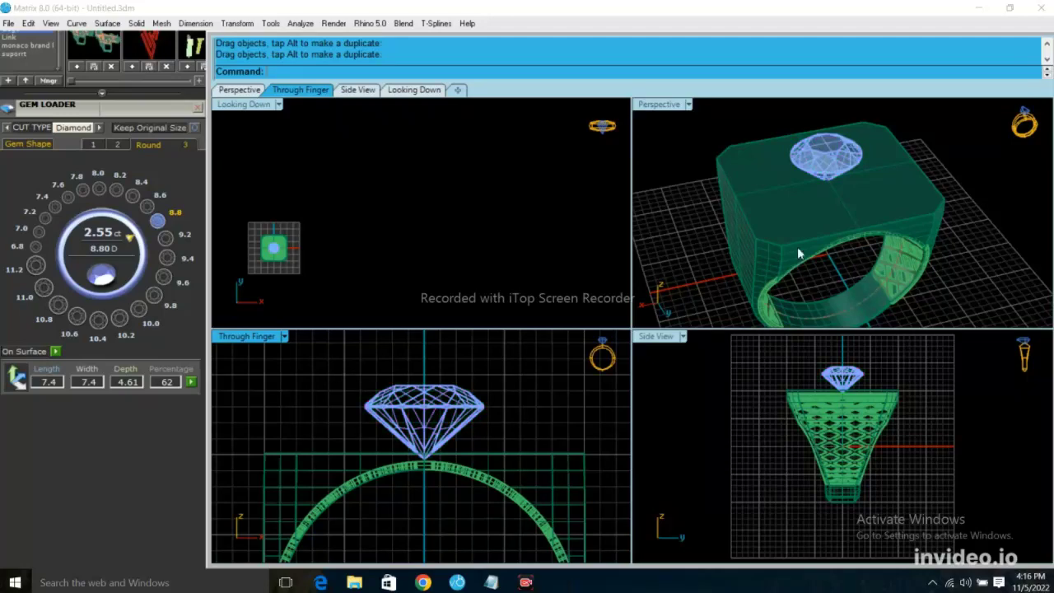
{"action": "mouse_move", "coordinate": [797, 247]}
{"action": "right_mouse_down"}
{"action": "mouse_move", "coordinate": [753, 242]}
{"action": "mouse_move", "coordinate": [833, 217]}
{"action": "mouse_move", "coordinate": [679, 173]}
{"action": "mouse_move", "coordinate": [725, 170]}
{"action": "mouse_move", "coordinate": [708, 218]}
{"action": "mouse_move", "coordinate": [901, 240]}
{"action": "right_mouse_up"}
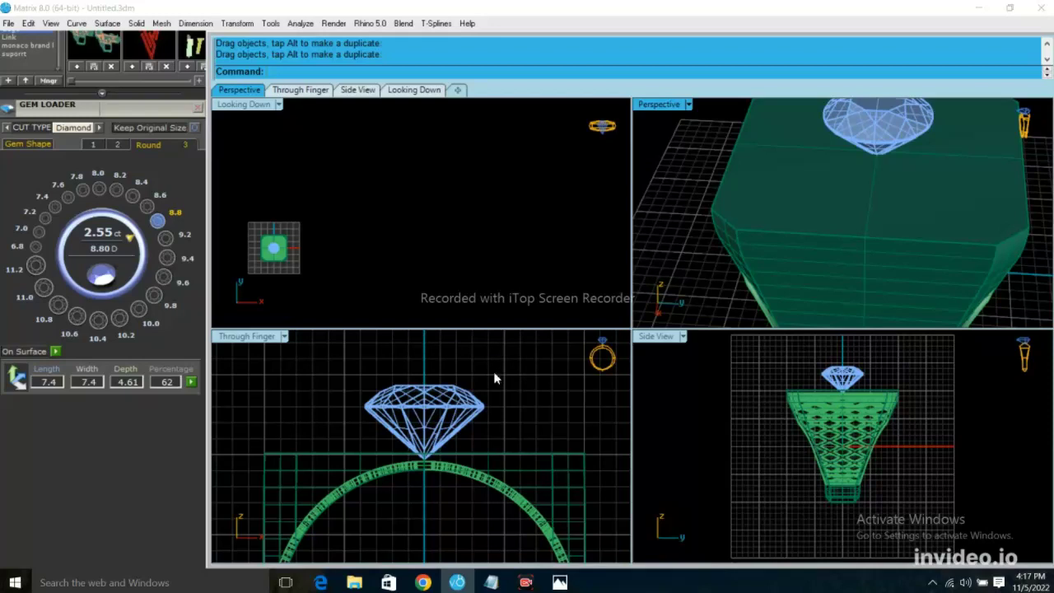
- Enlarge the diamond to 9.80 mm, 3.53 ct and raise it centred above the signet top
{"action": "left_click", "coordinate": [478, 403]}
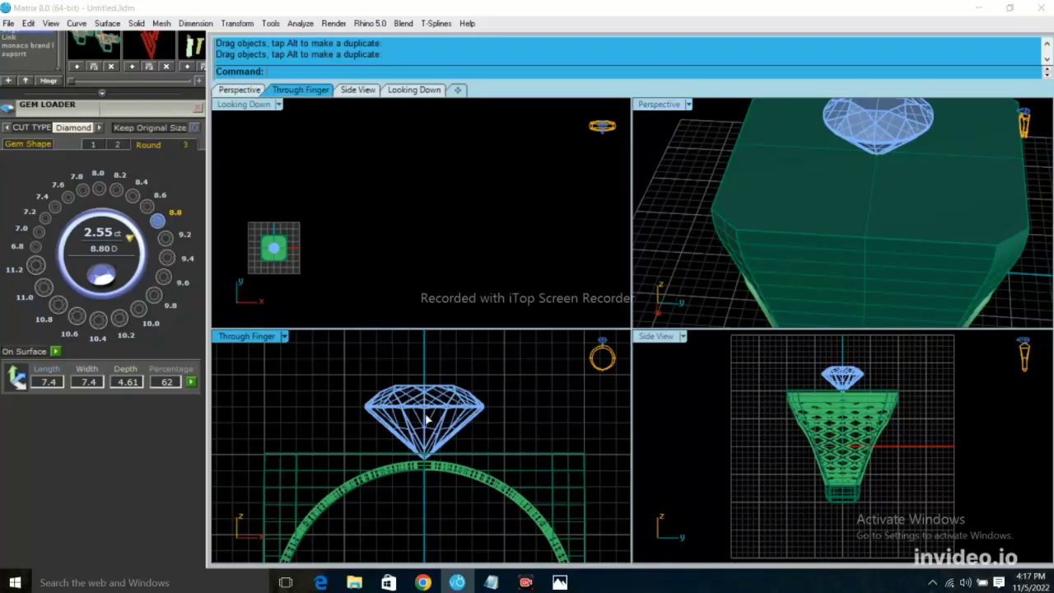
{"action": "left_click", "coordinate": [44, 289]}
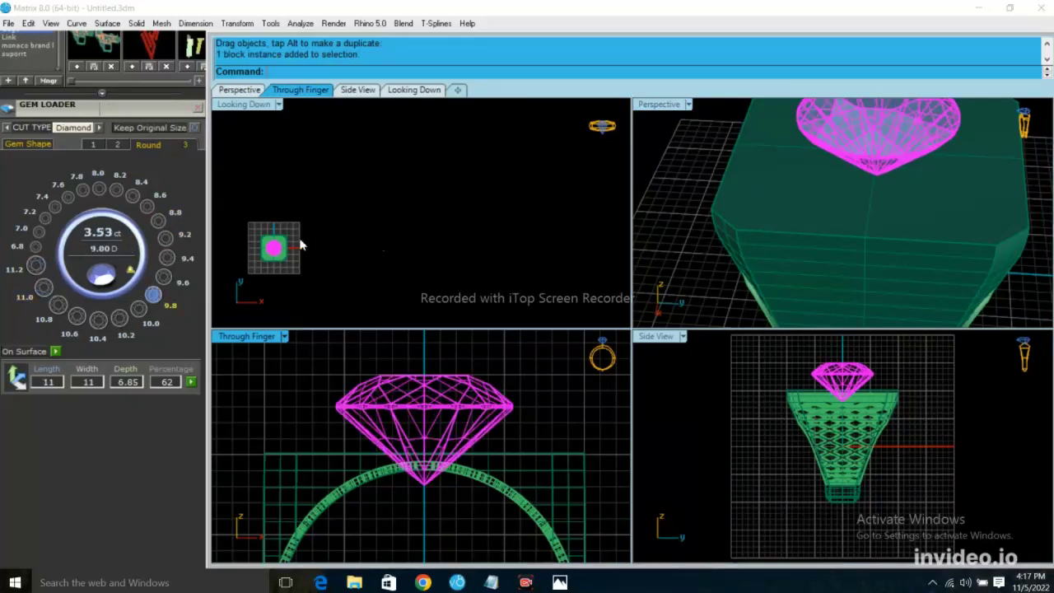
{"action": "left_click_drag", "start_coordinate": [420, 441], "coordinate": [419, 414]}
{"action": "scroll", "coordinate": [280, 251], "scroll_direction": "up", "scroll_amount": 1}
{"action": "scroll", "coordinate": [280, 255], "scroll_direction": "up", "scroll_amount": 3}
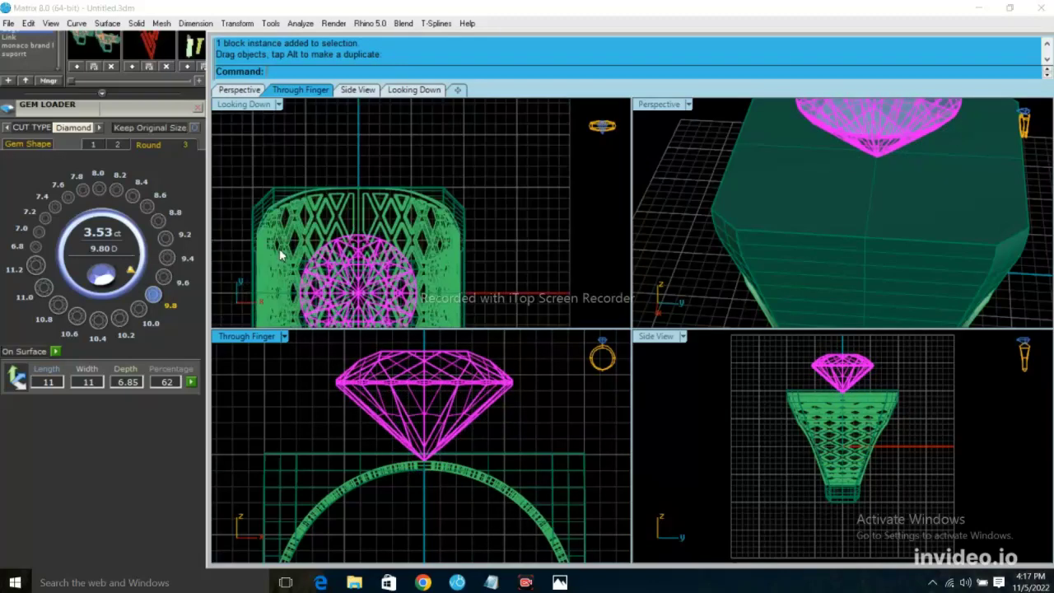
{"action": "scroll", "coordinate": [337, 200], "scroll_direction": "down", "scroll_amount": 3}
{"action": "scroll", "coordinate": [132, 247], "scroll_direction": "up", "scroll_amount": 3}
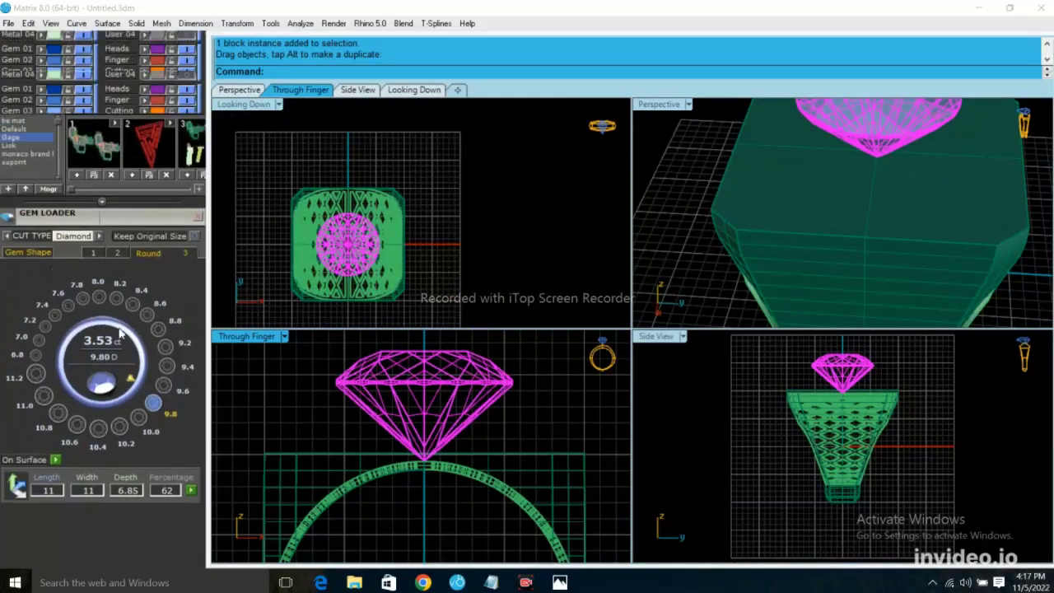
{"action": "scroll", "coordinate": [121, 332], "scroll_direction": "up", "scroll_amount": 3}
{"action": "scroll", "coordinate": [128, 247], "scroll_direction": "up", "scroll_amount": 3}
{"action": "scroll", "coordinate": [136, 165], "scroll_direction": "up", "scroll_amount": 3}
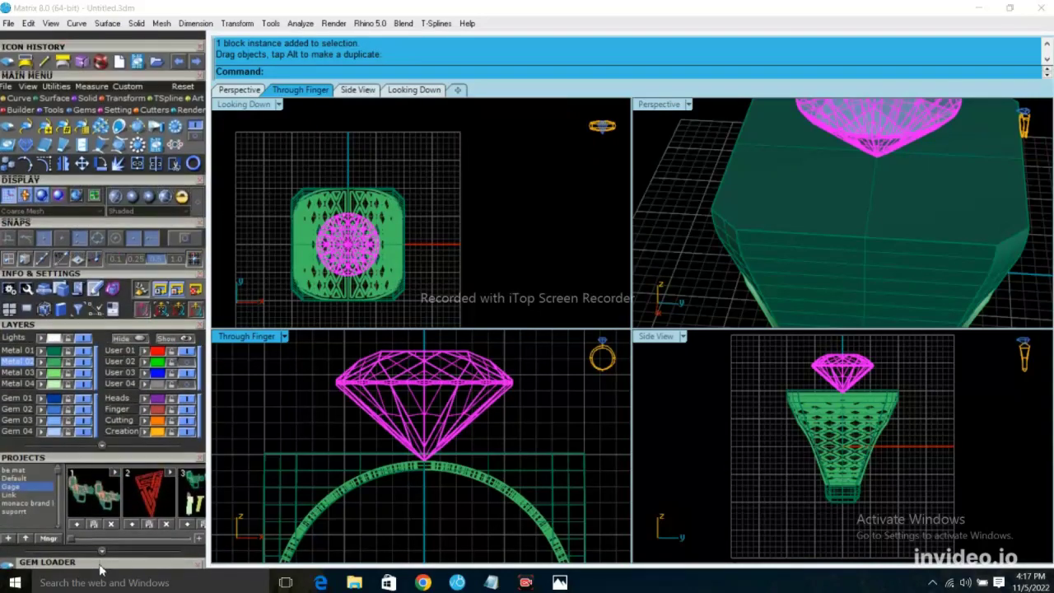
- Start a Head Builder prong head around the round diamond
{"action": "left_click", "coordinate": [118, 122]}
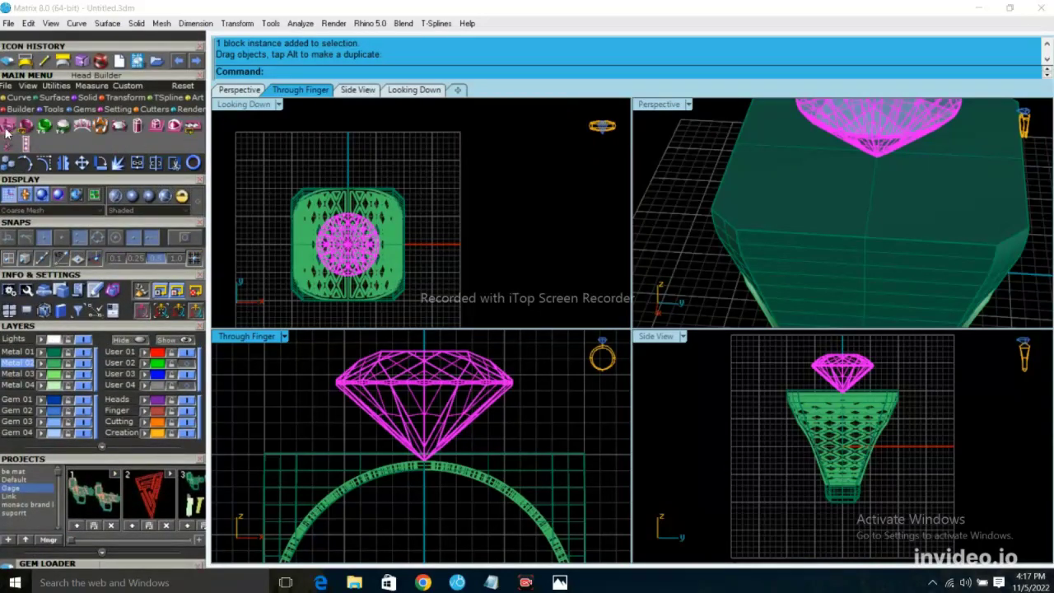
{"action": "left_click", "coordinate": [6, 128]}
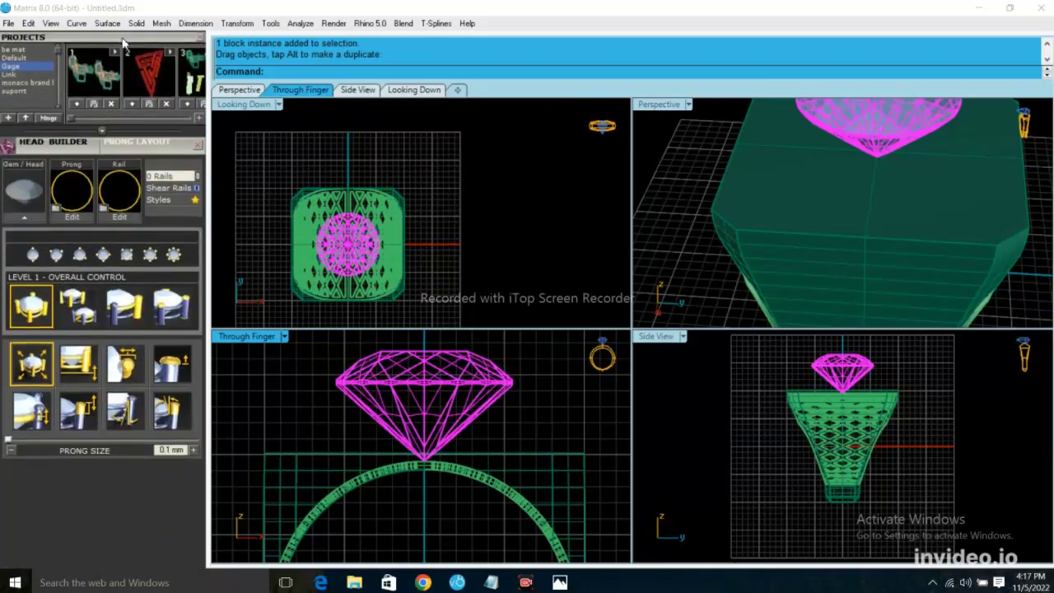
{"action": "left_click", "coordinate": [24, 194]}
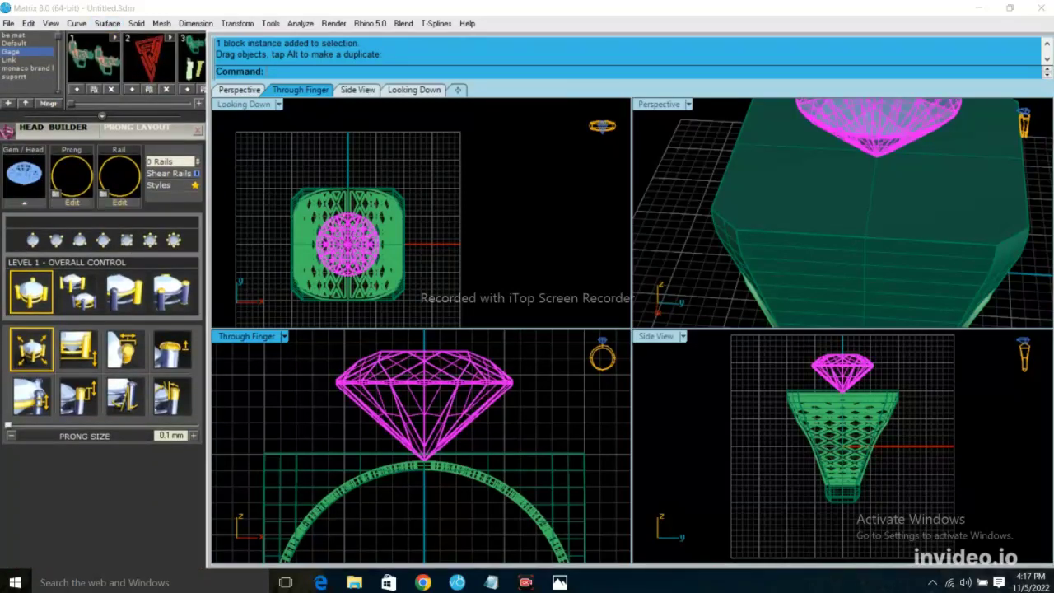
- Apply the curved prong style as Prongs4 Diagonals and generate the four-prong head
{"action": "left_click", "coordinate": [184, 186]}
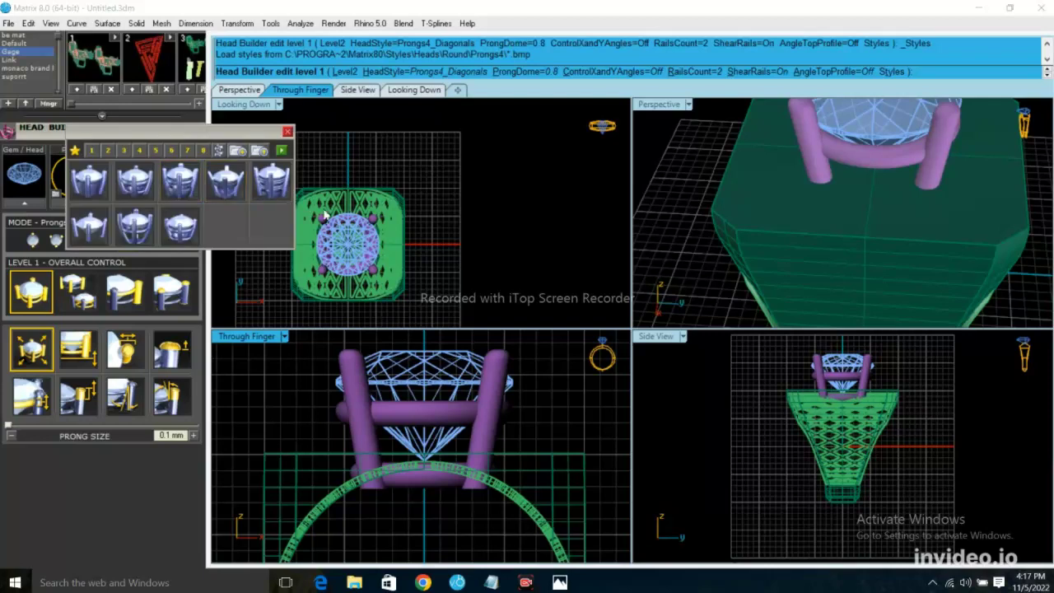
{"action": "left_click", "coordinate": [131, 193]}
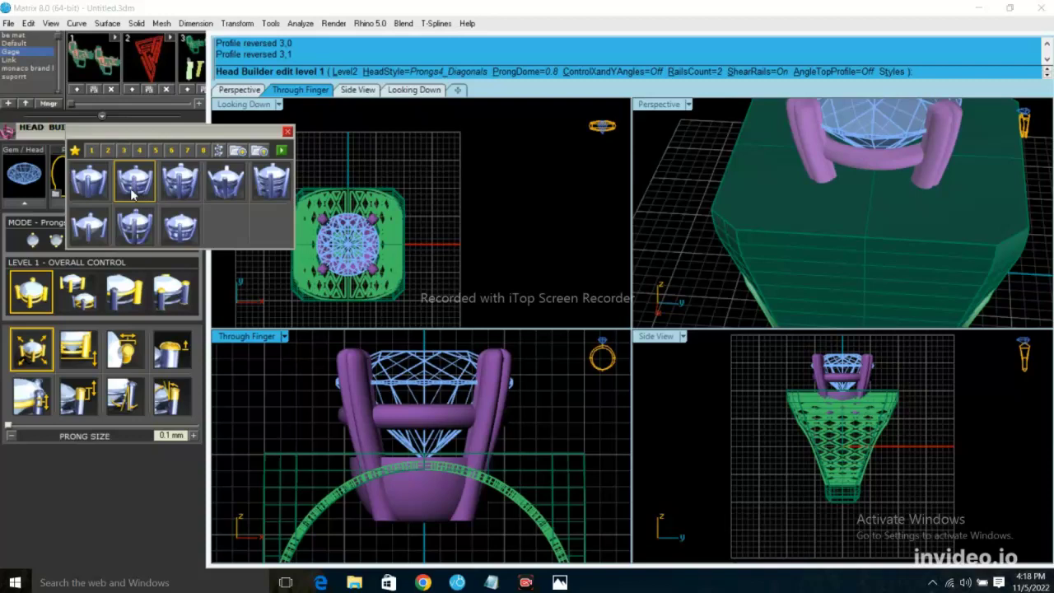
{"action": "left_click", "coordinate": [134, 229]}
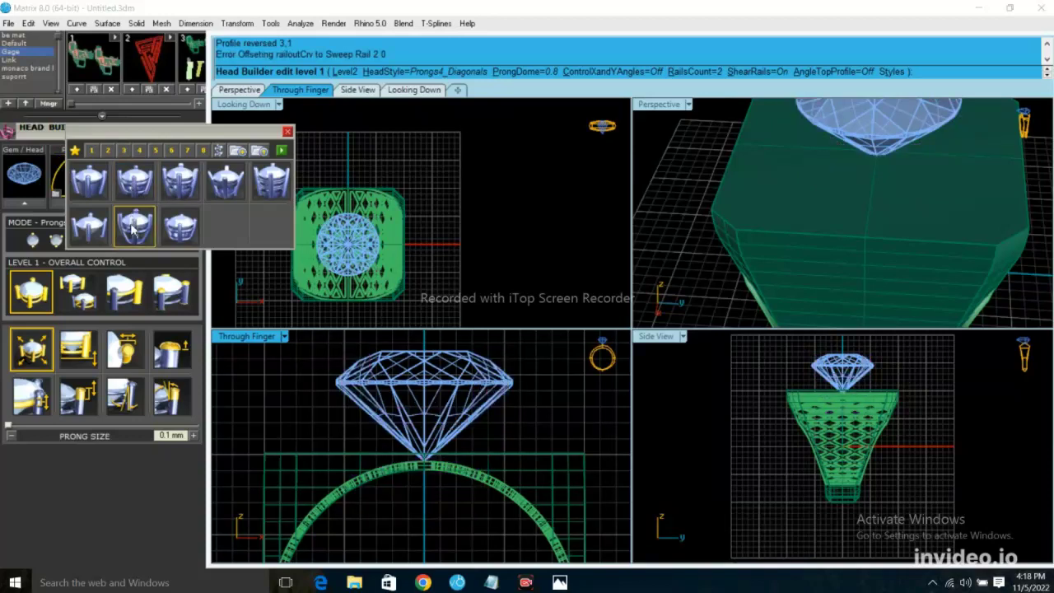
{"action": "left_click", "coordinate": [131, 190]}
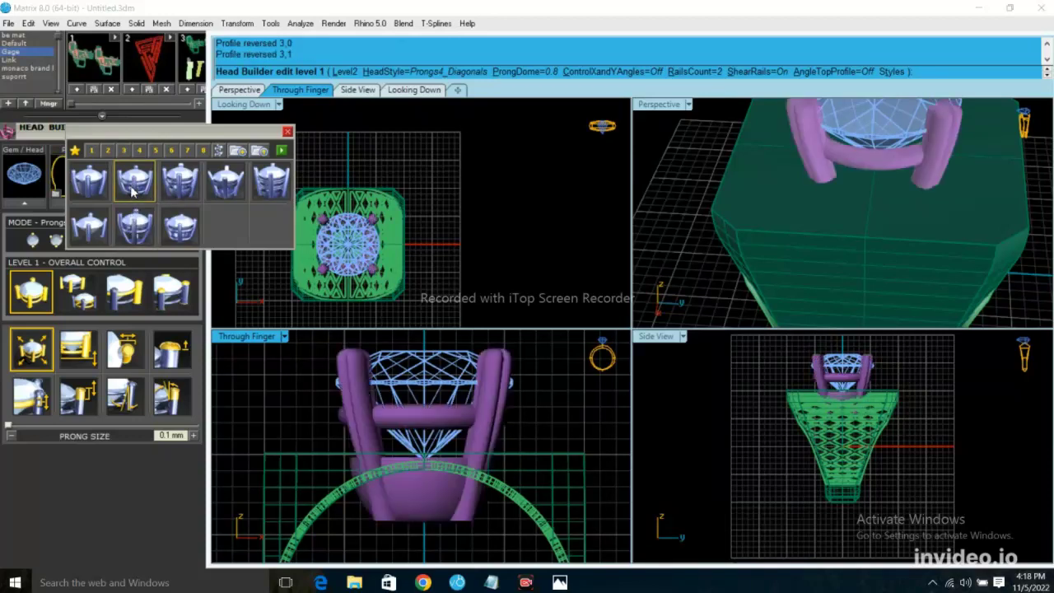
{"action": "left_click", "coordinate": [281, 153]}
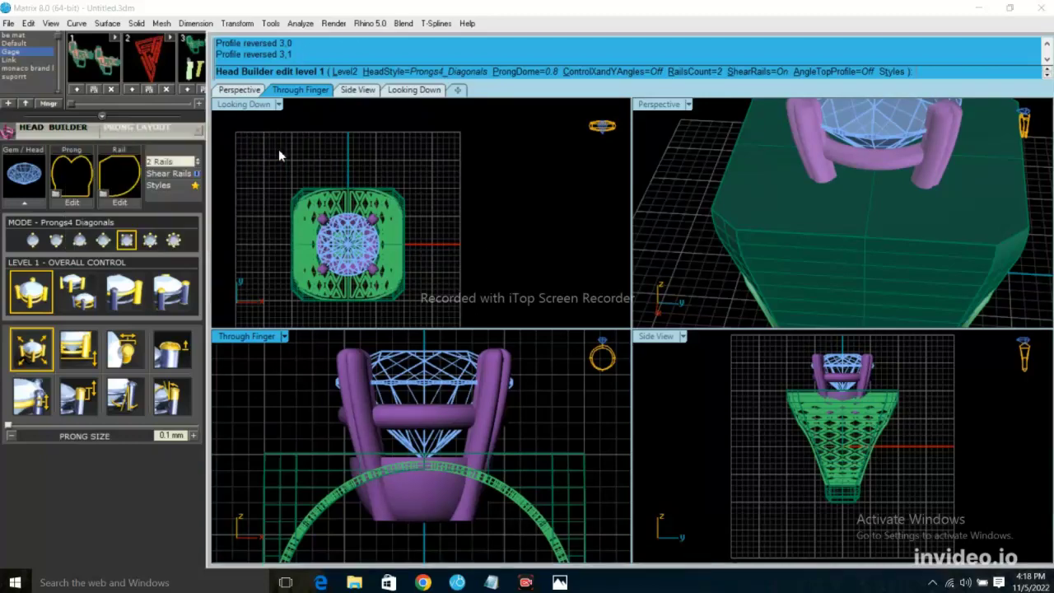
{"action": "left_click", "coordinate": [458, 262]}
{"action": "right_click", "coordinate": [458, 262]}
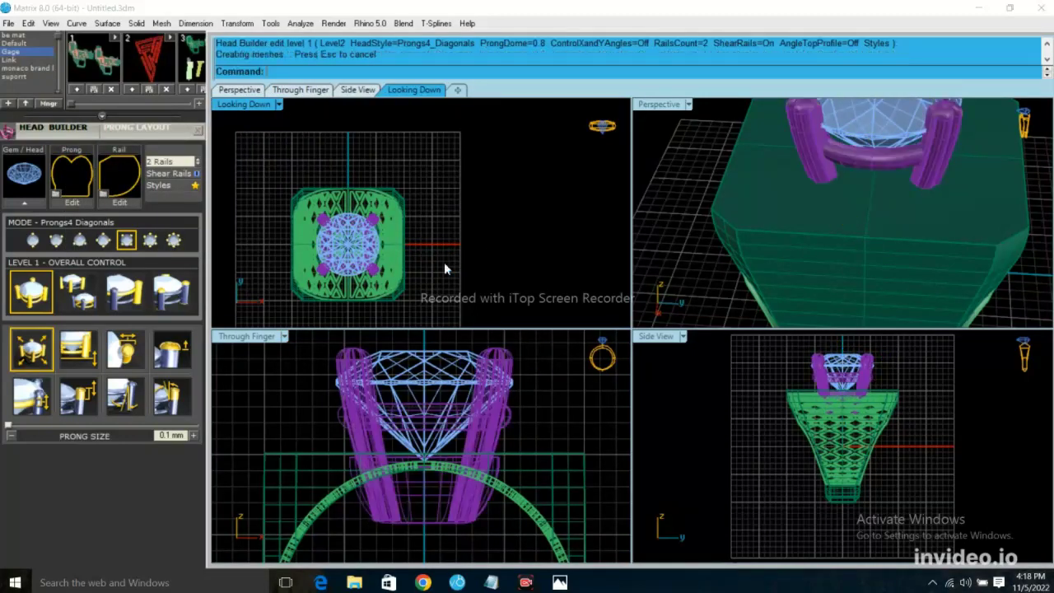
{"action": "right_click_drag", "start_coordinate": [815, 211], "coordinate": [770, 240]}
- Select the whole prong head and ungroup it into separate parts with G
{"action": "left_click", "coordinate": [771, 239]}
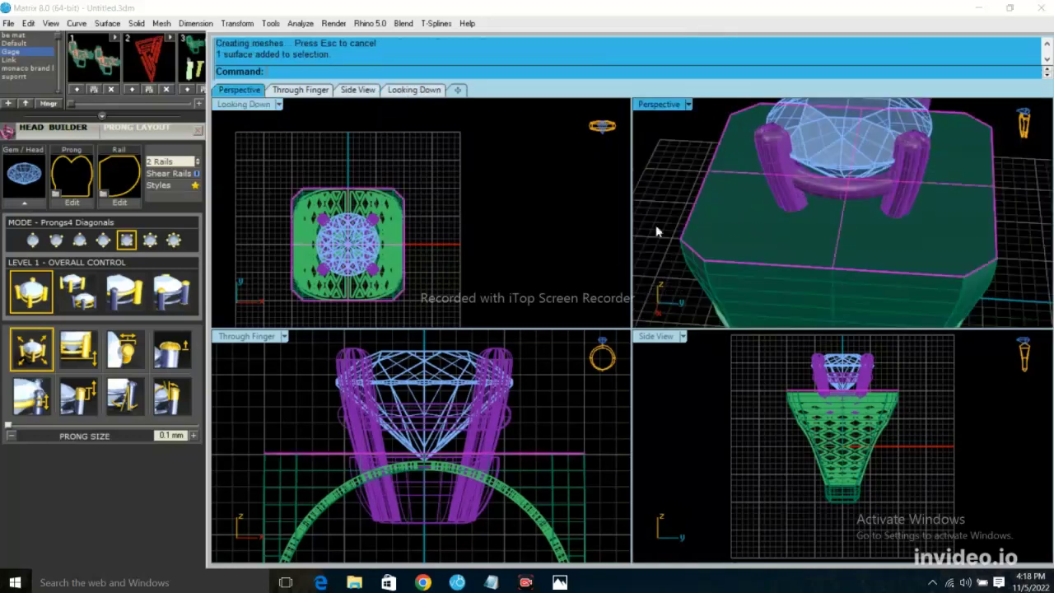
{"action": "scroll", "coordinate": [126, 107], "scroll_direction": "up", "scroll_amount": 3}
{"action": "scroll", "coordinate": [126, 247], "scroll_direction": "up", "scroll_amount": 3}
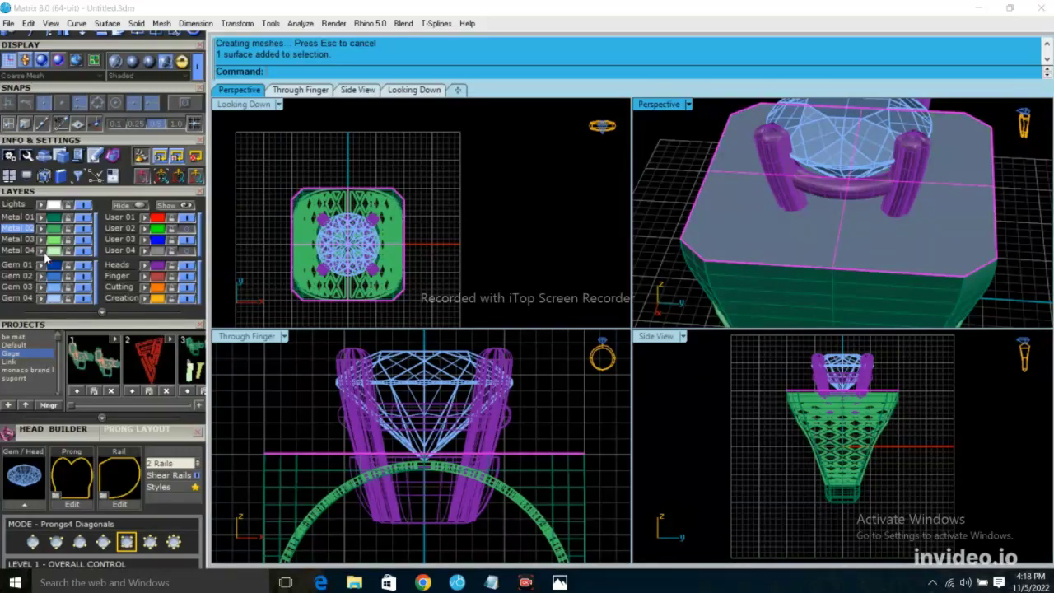
{"action": "left_click", "coordinate": [586, 236]}
{"action": "scroll", "coordinate": [876, 202], "scroll_direction": "up", "scroll_amount": 3}
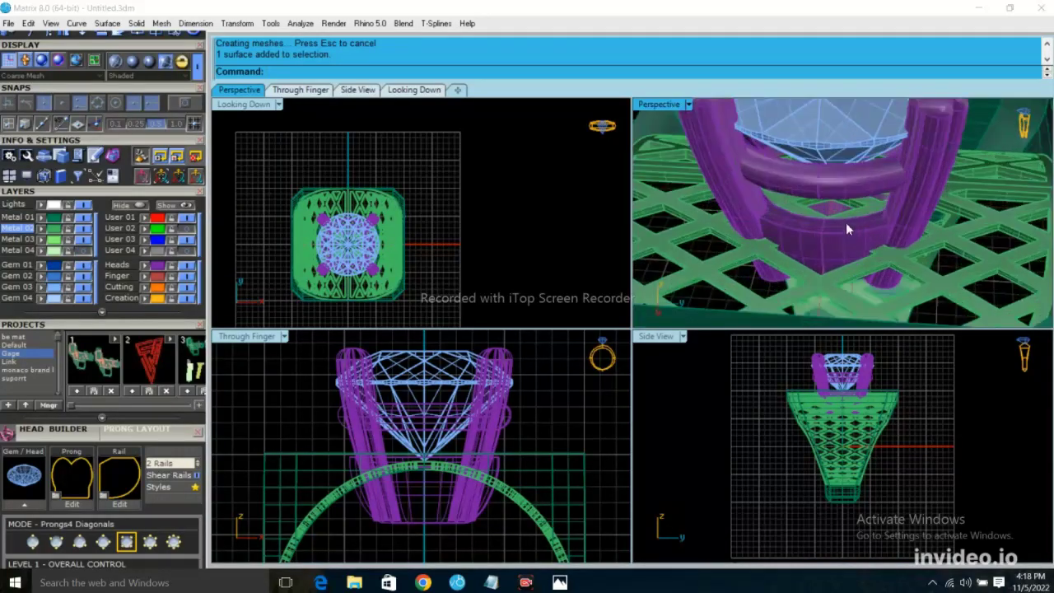
{"action": "left_click", "coordinate": [847, 229]}
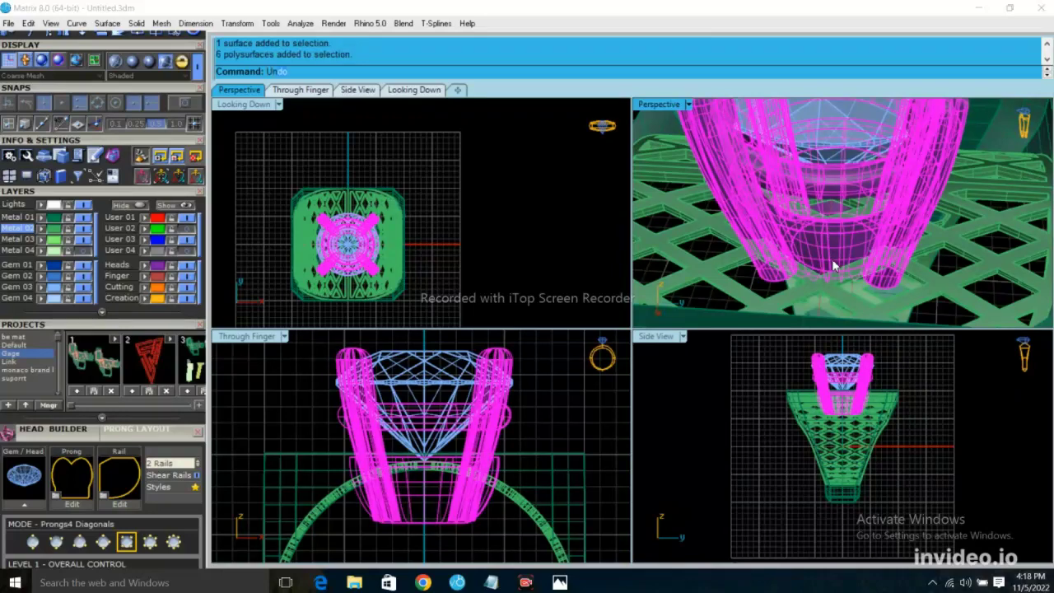
{"action": "type", "text": "g"}
{"action": "key", "text": "Return"}
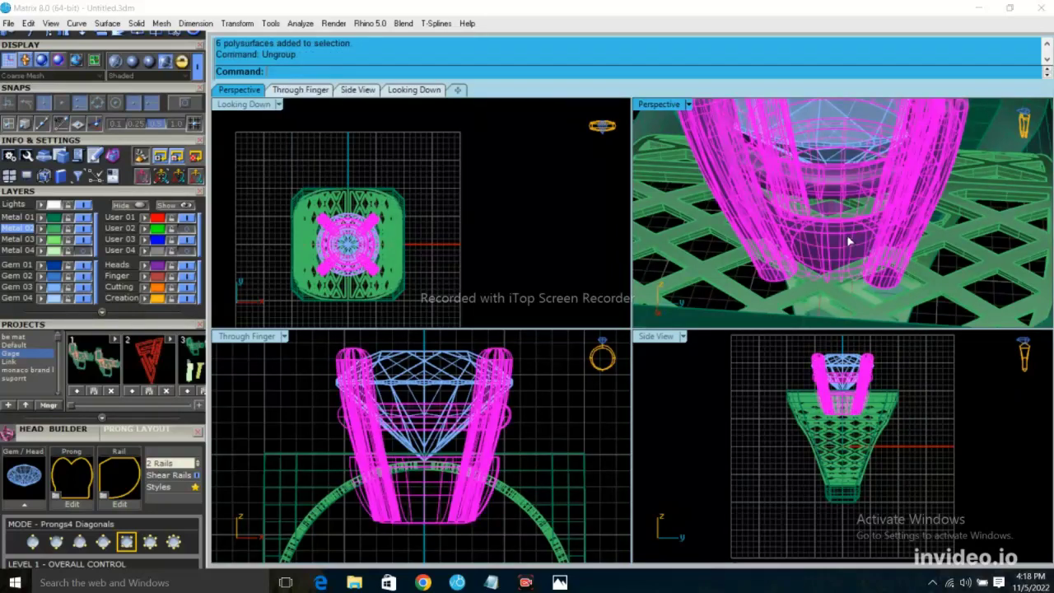
- Delete the head's lower inner rail ring
{"action": "left_click", "coordinate": [857, 252]}
{"action": "right_click_drag", "start_coordinate": [857, 244], "coordinate": [821, 231]}
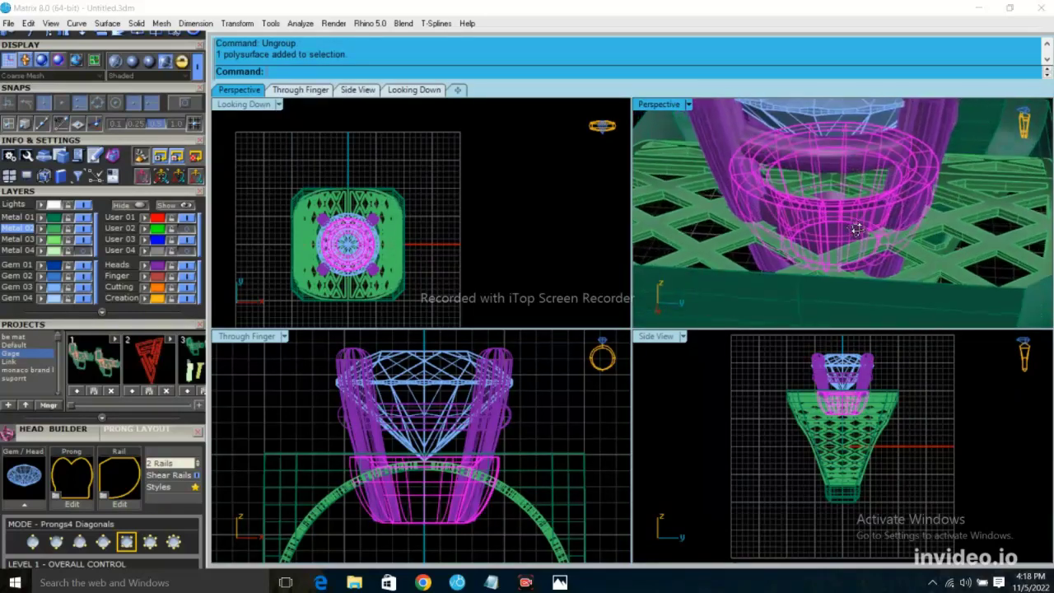
{"action": "key", "text": "Home"}
{"action": "key", "text": "Delete"}
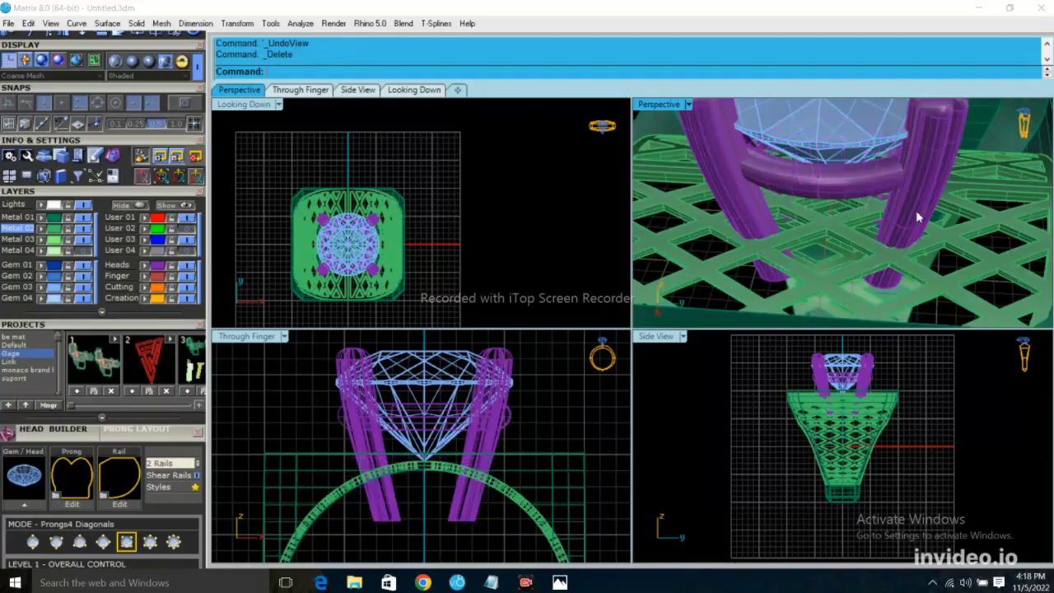
- Select the ring rail curve beneath the prongs from the overlapping objects
{"action": "mouse_move", "coordinate": [918, 220]}
{"action": "right_mouse_down"}
{"action": "mouse_move", "coordinate": [705, 165]}
{"action": "mouse_move", "coordinate": [810, 128]}
{"action": "mouse_move", "coordinate": [807, 184]}
{"action": "right_mouse_up"}
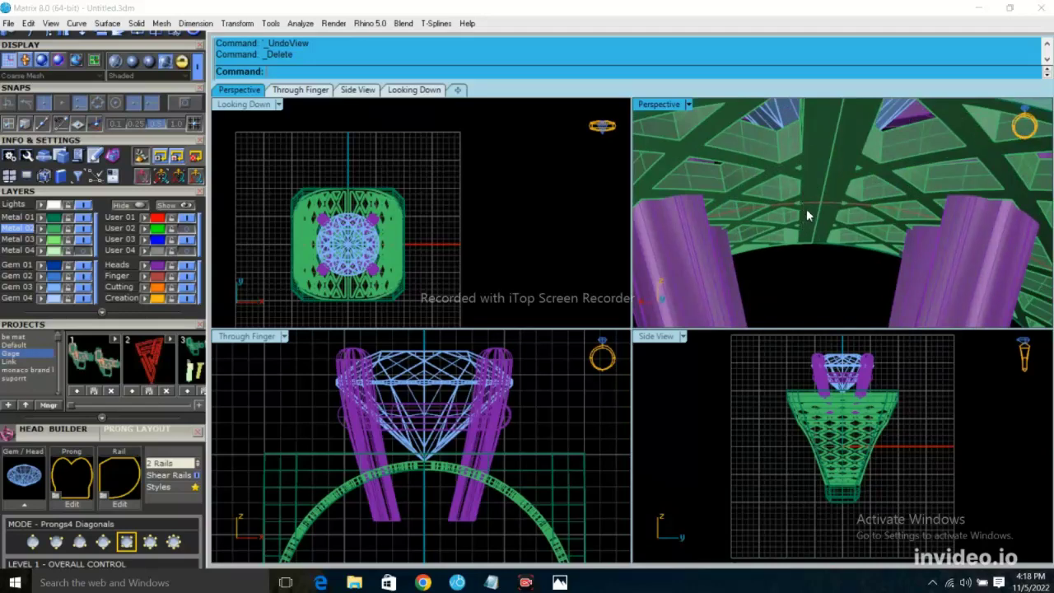
{"action": "left_click", "coordinate": [799, 208]}
{"action": "left_click", "coordinate": [854, 216]}
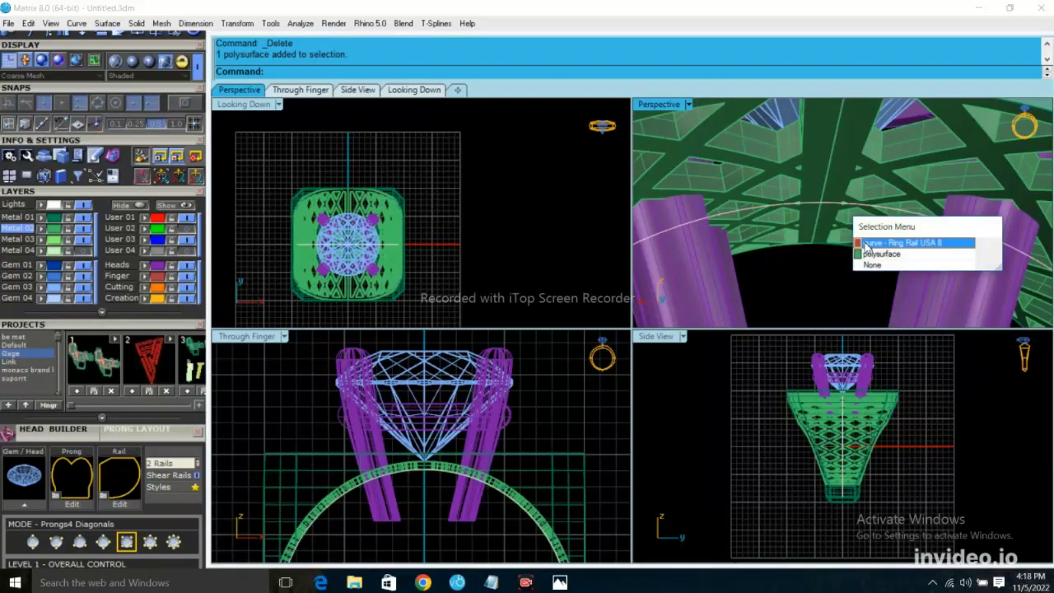
{"action": "left_click", "coordinate": [867, 247]}
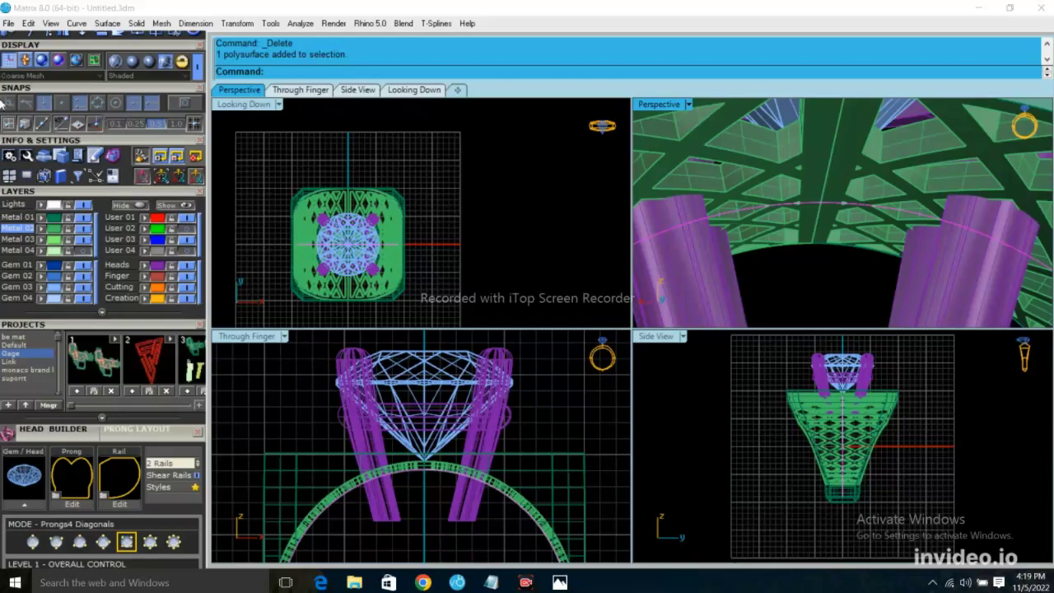
- Extrude the curve straight into a cutting solid at the default distance
{"action": "scroll", "coordinate": [103, 237], "scroll_direction": "up", "scroll_amount": 3}
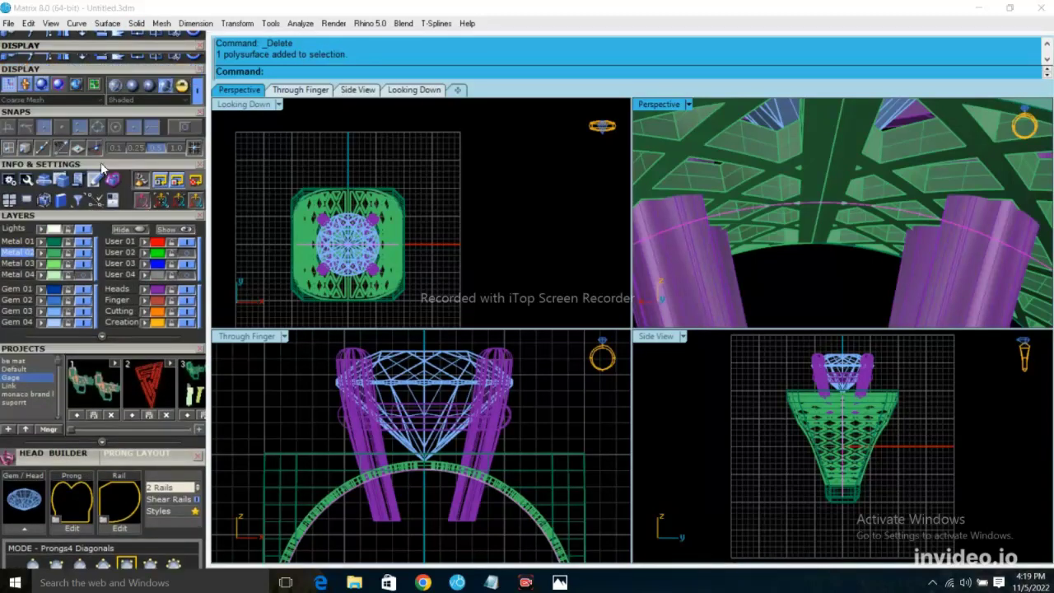
{"action": "left_click", "coordinate": [84, 152]}
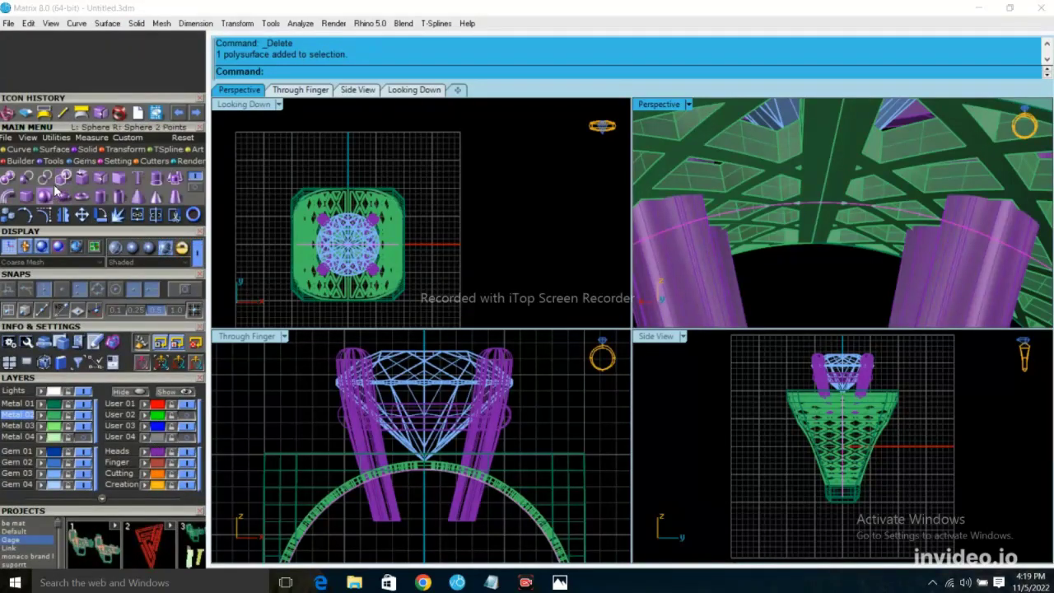
{"action": "left_click", "coordinate": [158, 180]}
{"action": "right_click", "coordinate": [392, 156]}
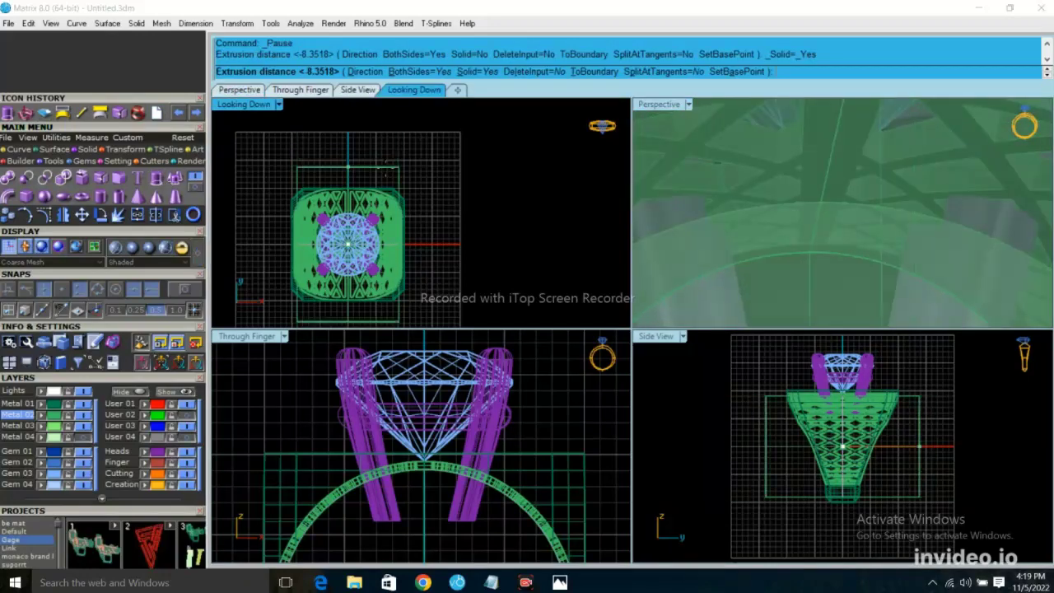
- Boolean-subtract the extruded solid from the four prongs, then delete the leftover cutter
{"action": "scroll", "coordinate": [789, 198], "scroll_direction": "down", "scroll_amount": 3}
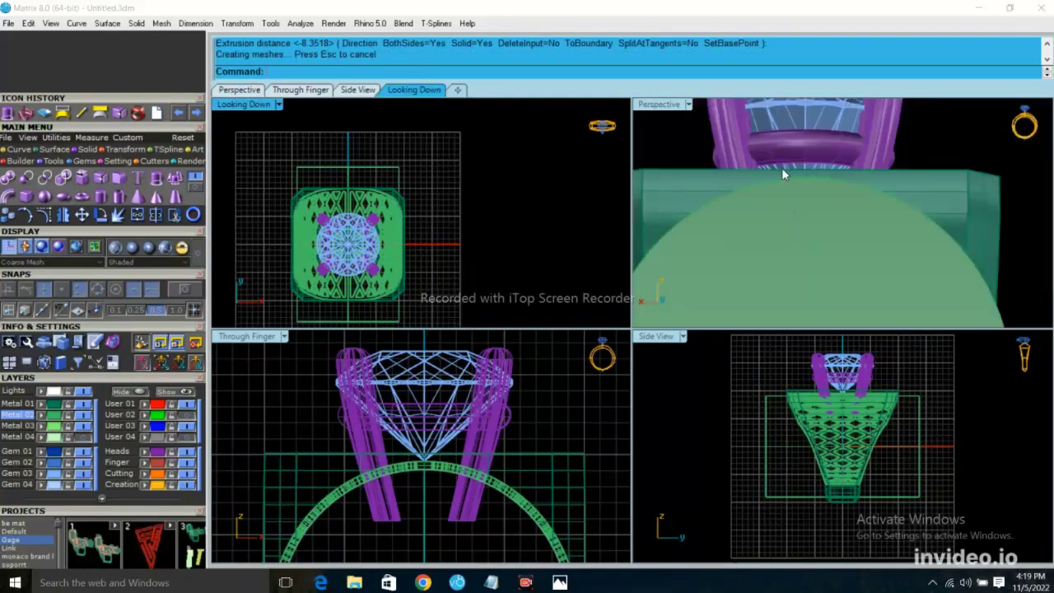
{"action": "scroll", "coordinate": [782, 167], "scroll_direction": "down", "scroll_amount": 3}
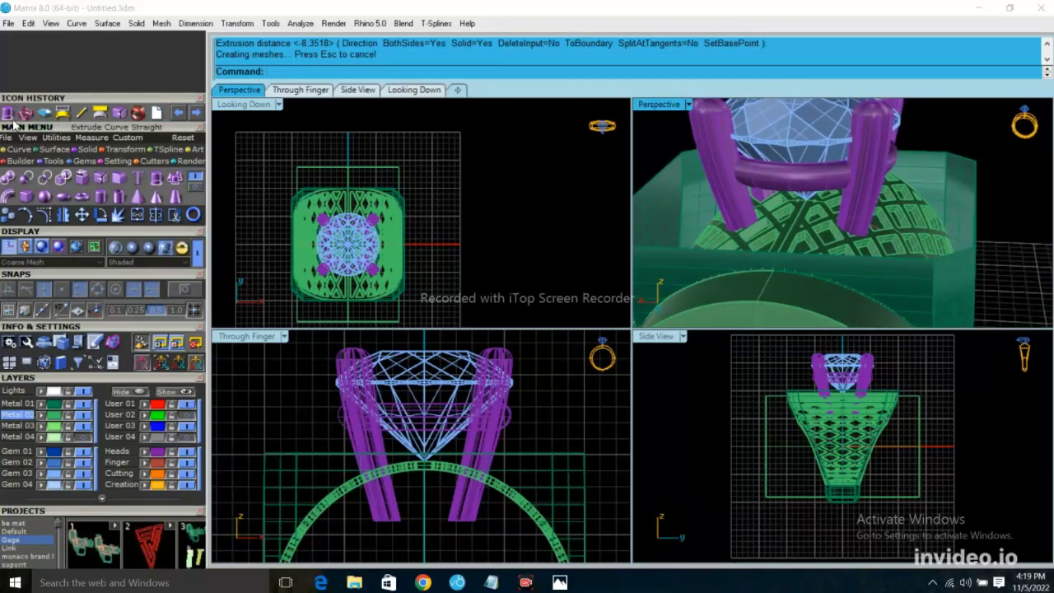
{"action": "left_click", "coordinate": [26, 178]}
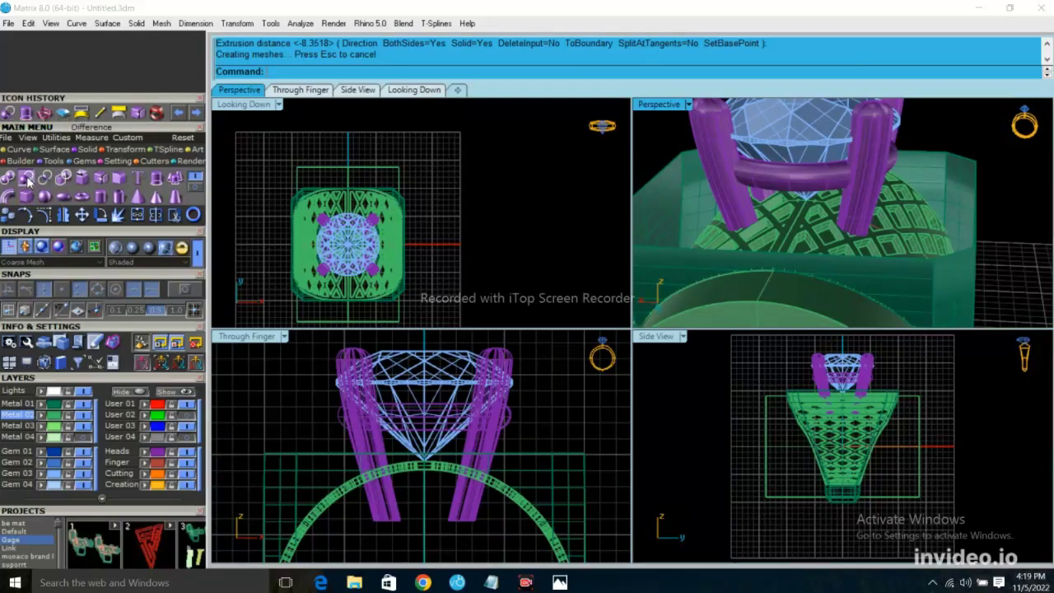
{"action": "left_click", "coordinate": [880, 166]}
{"action": "left_click", "coordinate": [714, 150]}
{"action": "right_click_drag", "start_coordinate": [678, 154], "coordinate": [860, 178]}
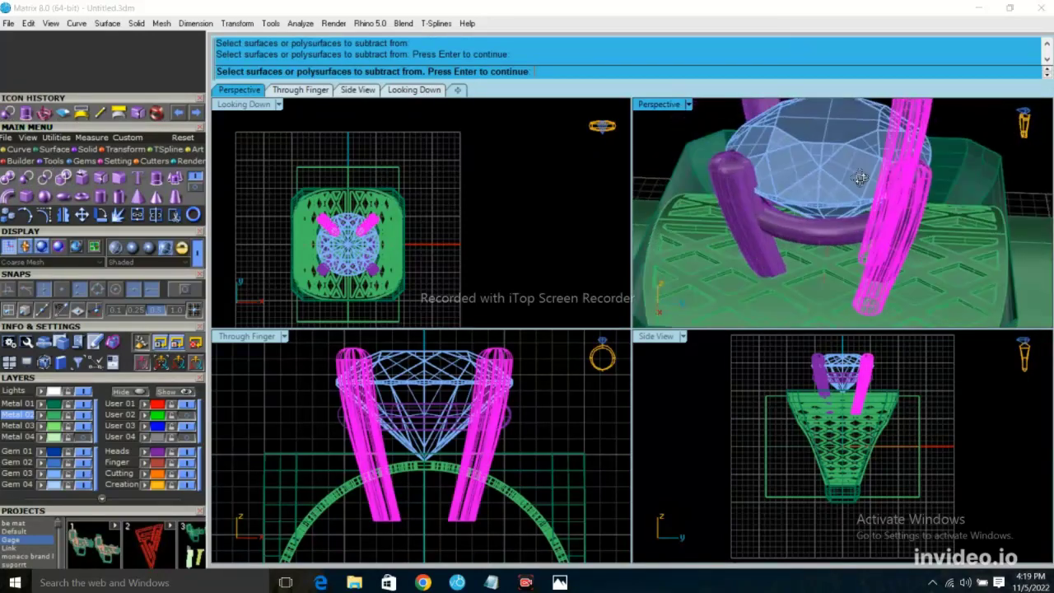
{"action": "left_click", "coordinate": [722, 198]}
{"action": "left_click", "coordinate": [806, 232]}
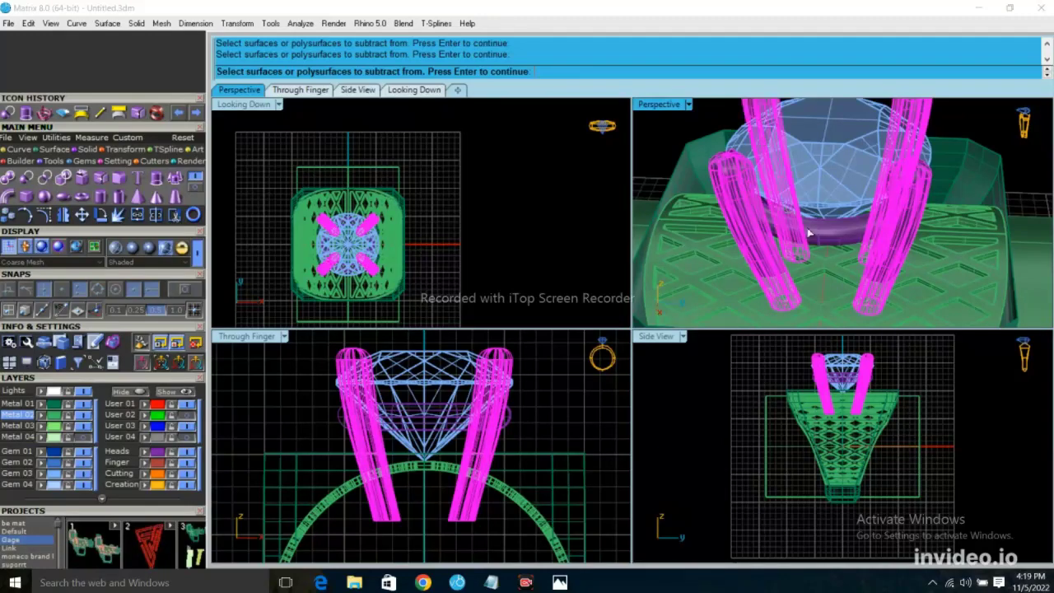
{"action": "key", "text": "Return"}
{"action": "right_click_drag", "start_coordinate": [852, 290], "coordinate": [924, 295]}
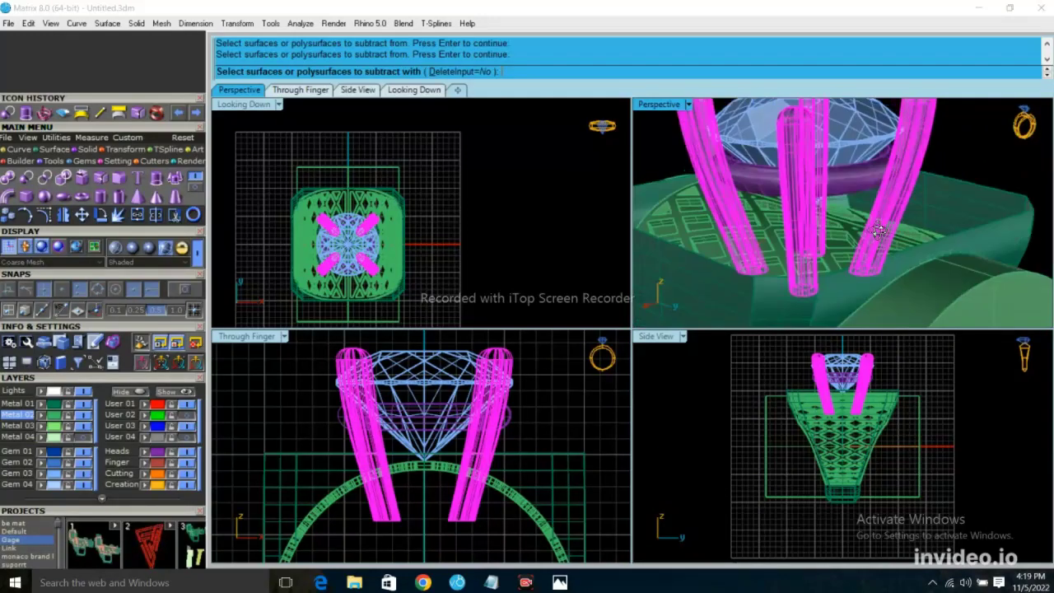
{"action": "left_click", "coordinate": [935, 298]}
{"action": "key", "text": "Return"}
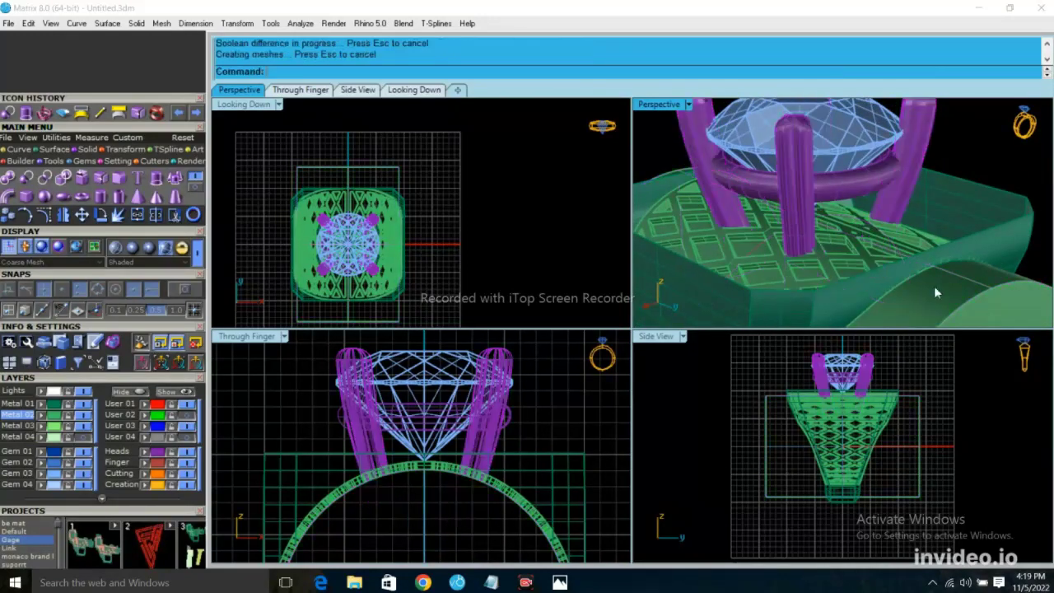
{"action": "key", "text": "Delete"}
{"action": "mouse_move", "coordinate": [934, 285]}
{"action": "right_mouse_down"}
{"action": "mouse_move", "coordinate": [909, 134]}
{"action": "mouse_move", "coordinate": [931, 323]}
{"action": "mouse_move", "coordinate": [702, 303]}
{"action": "mouse_move", "coordinate": [923, 284]}
{"action": "mouse_move", "coordinate": [970, 322]}
{"action": "right_mouse_up"}
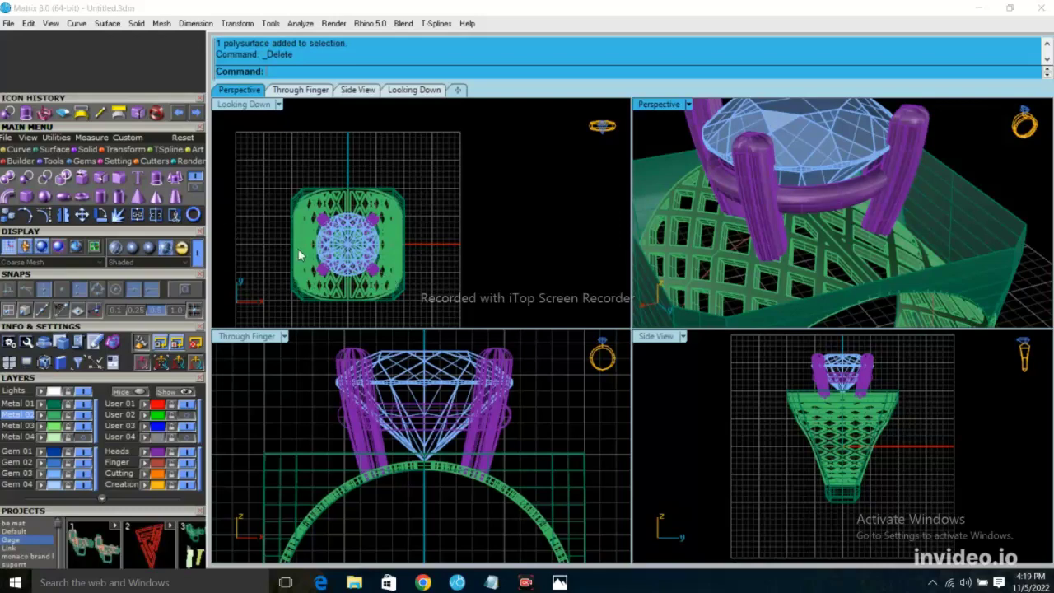
- Load a round diamond at the ring centre from the Gem Loader's small range, sized 3.4 mm
{"action": "scroll", "coordinate": [299, 256], "scroll_direction": "up", "scroll_amount": 3}
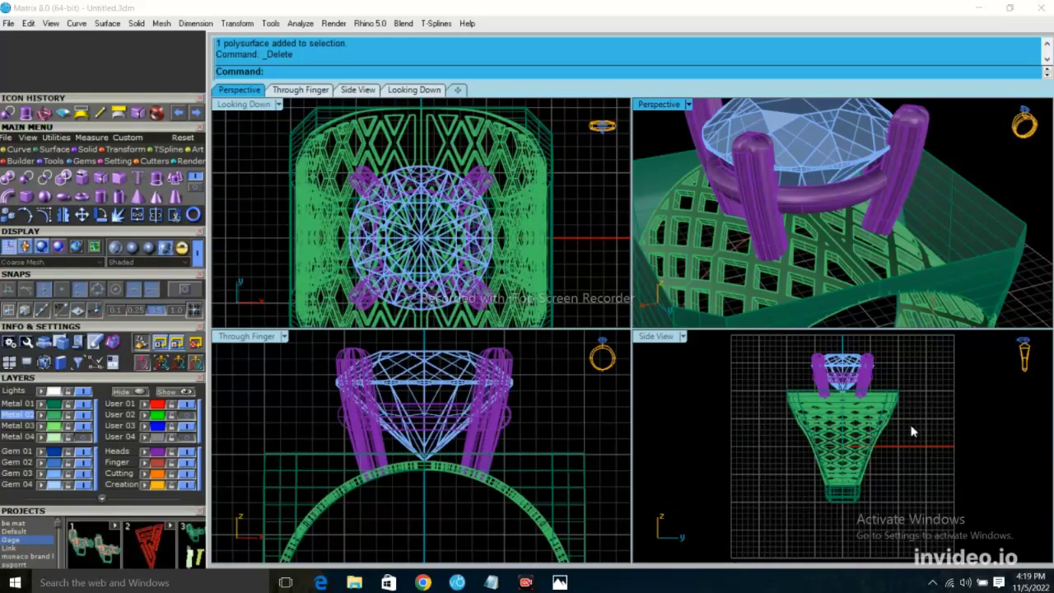
{"action": "scroll", "coordinate": [912, 431], "scroll_direction": "up", "scroll_amount": 3}
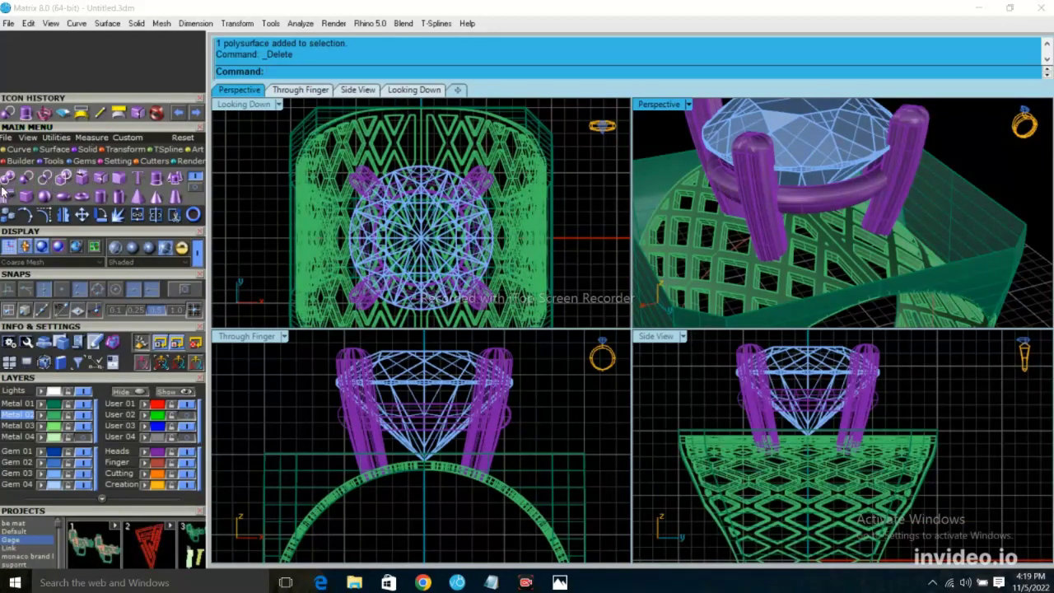
{"action": "left_click", "coordinate": [70, 162]}
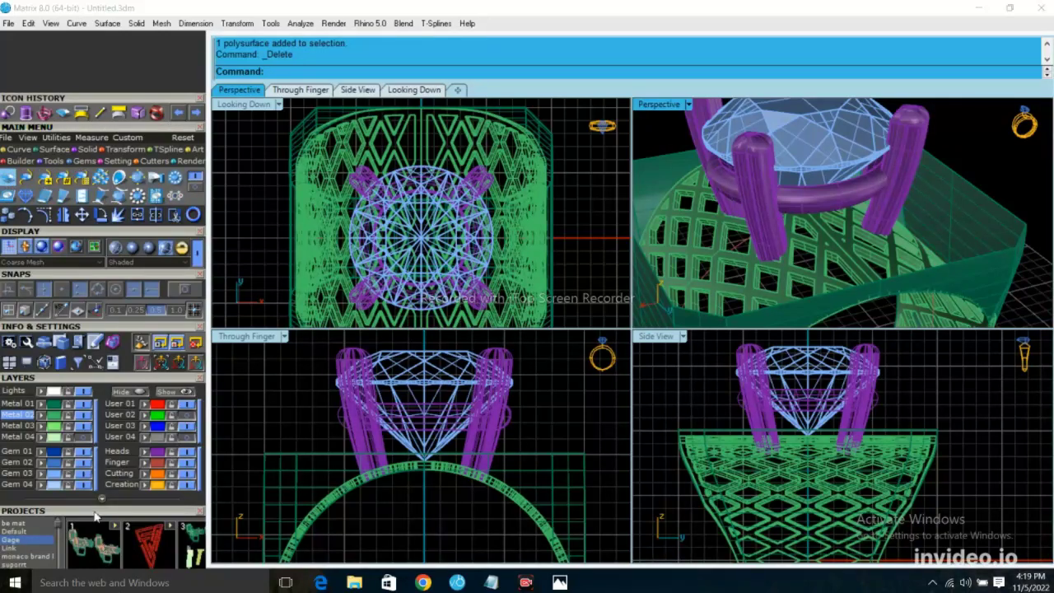
{"action": "scroll", "coordinate": [95, 516], "scroll_direction": "down", "scroll_amount": 1}
{"action": "scroll", "coordinate": [95, 494], "scroll_direction": "down", "scroll_amount": 5}
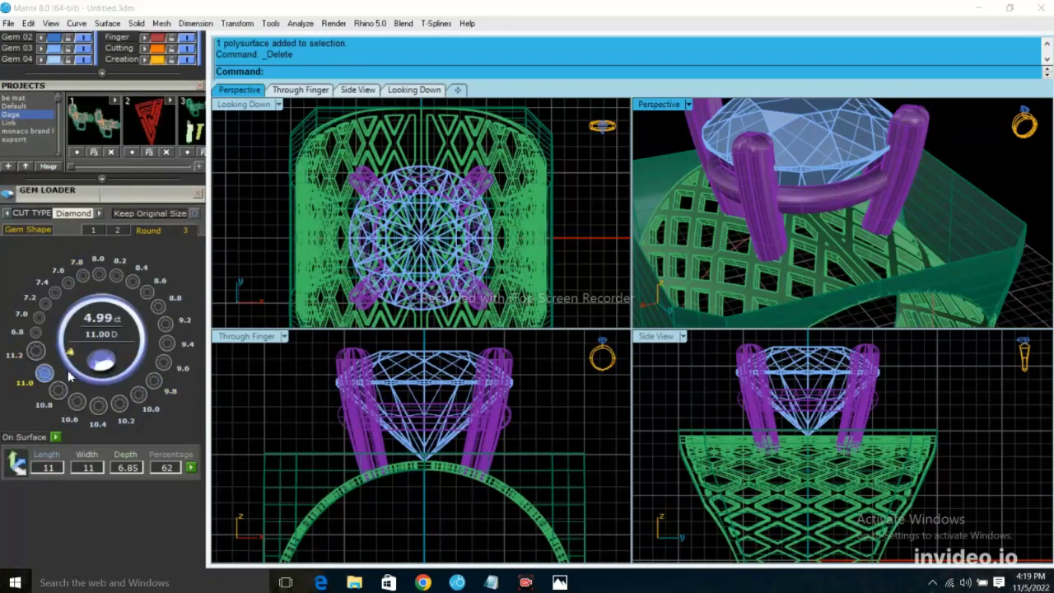
{"action": "left_click", "coordinate": [99, 231]}
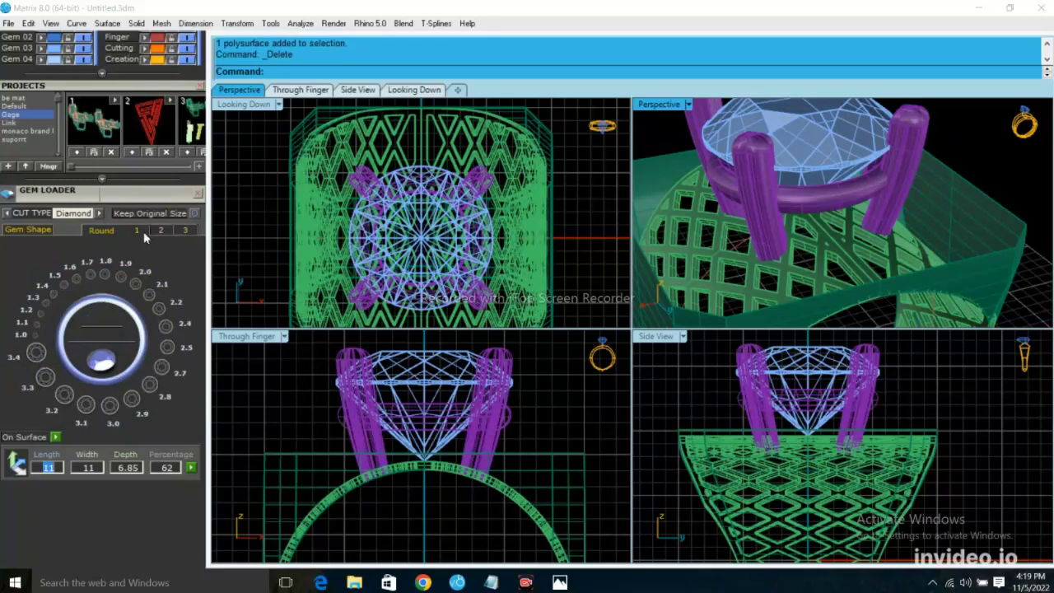
{"action": "left_click", "coordinate": [138, 283]}
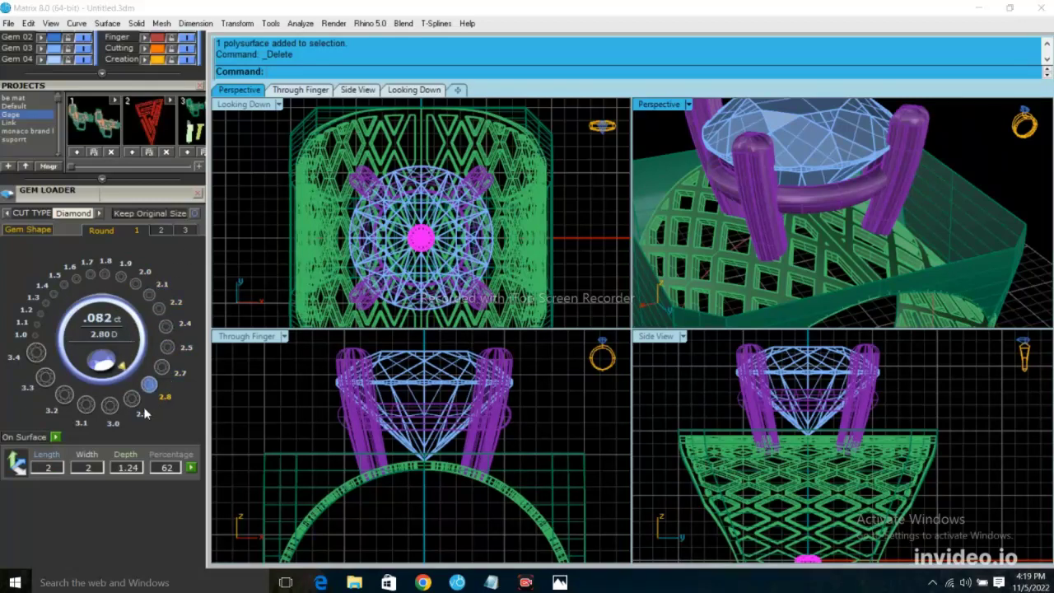
{"action": "left_click", "coordinate": [37, 354]}
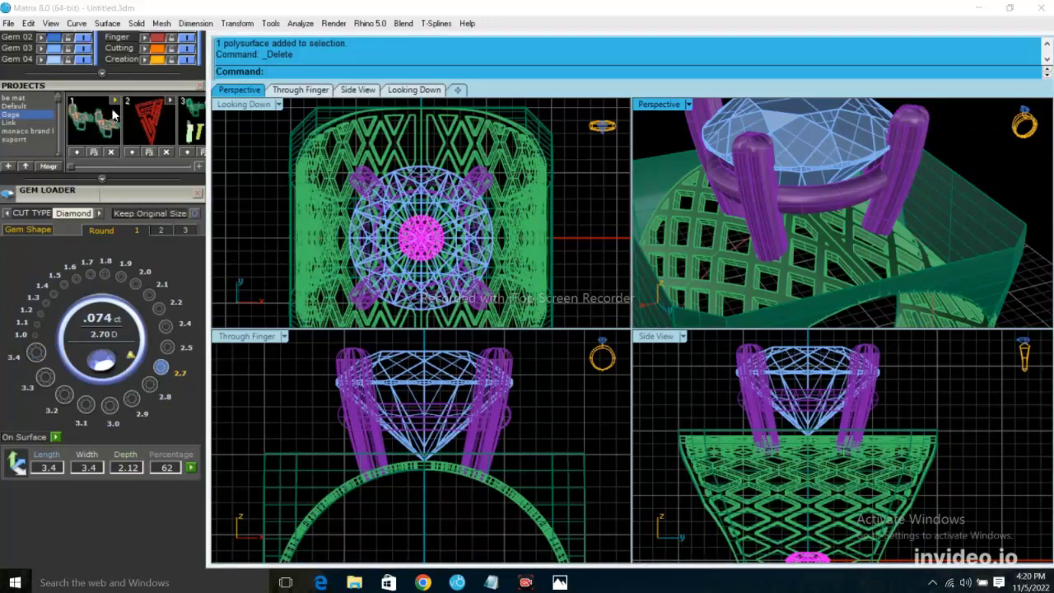
{"action": "scroll", "coordinate": [107, 119], "scroll_direction": "up", "scroll_amount": 3}
{"action": "scroll", "coordinate": [107, 119], "scroll_direction": "up", "scroll_amount": 2}
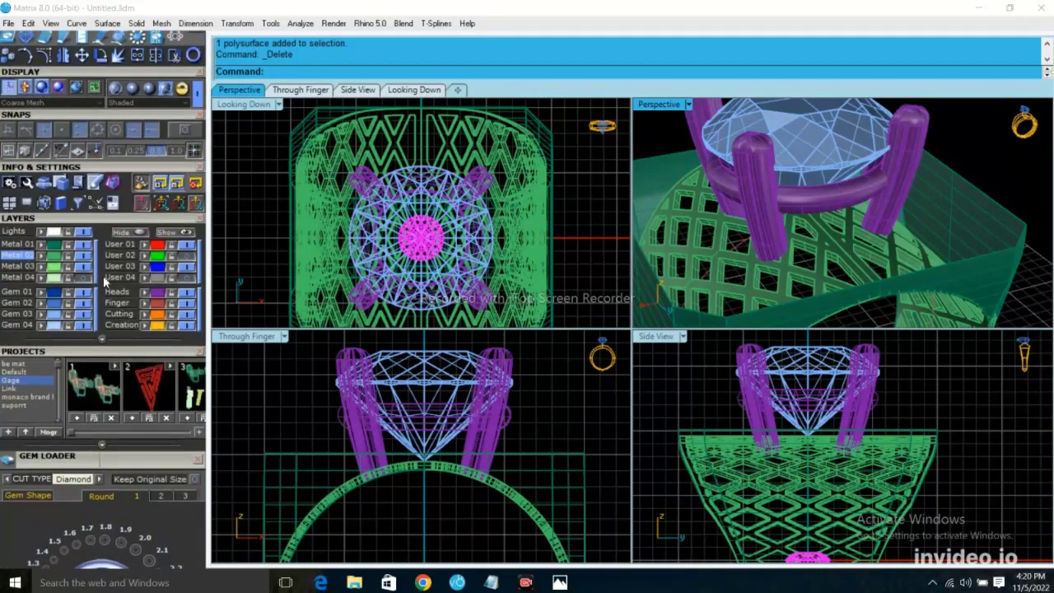
- Rotate the 3.4 mm diamond a quarter turn about the origin onto its side
{"action": "left_click", "coordinate": [101, 54]}
{"action": "scroll", "coordinate": [733, 455], "scroll_direction": "down", "scroll_amount": 1}
{"action": "scroll", "coordinate": [733, 455], "scroll_direction": "down", "scroll_amount": 3}
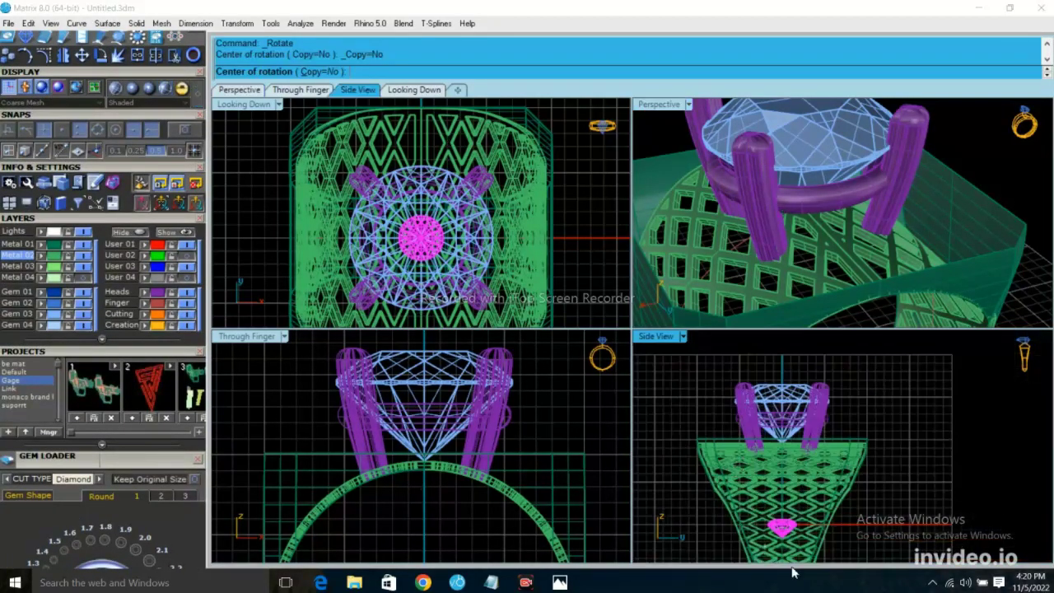
{"action": "left_click", "coordinate": [768, 527]}
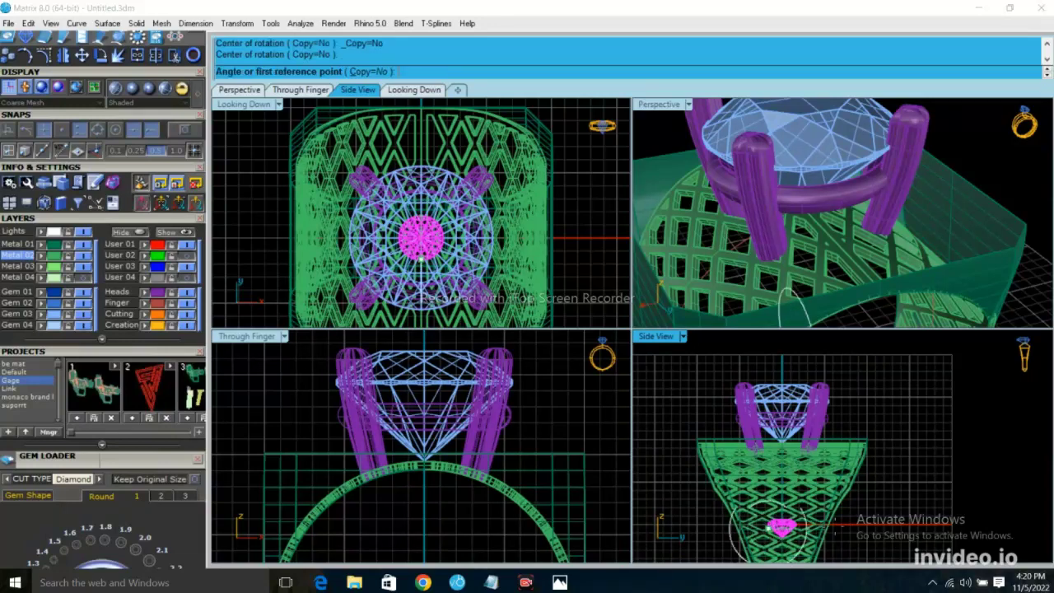
{"action": "left_click", "coordinate": [833, 527]}
{"action": "key", "text": "Escape"}
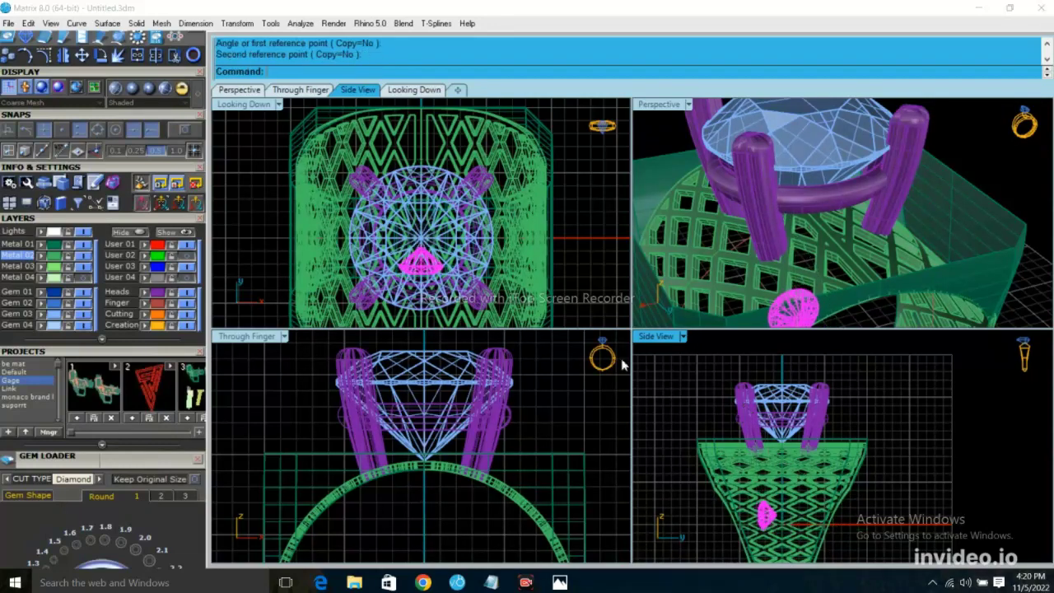
{"action": "right_click", "coordinate": [412, 262]}
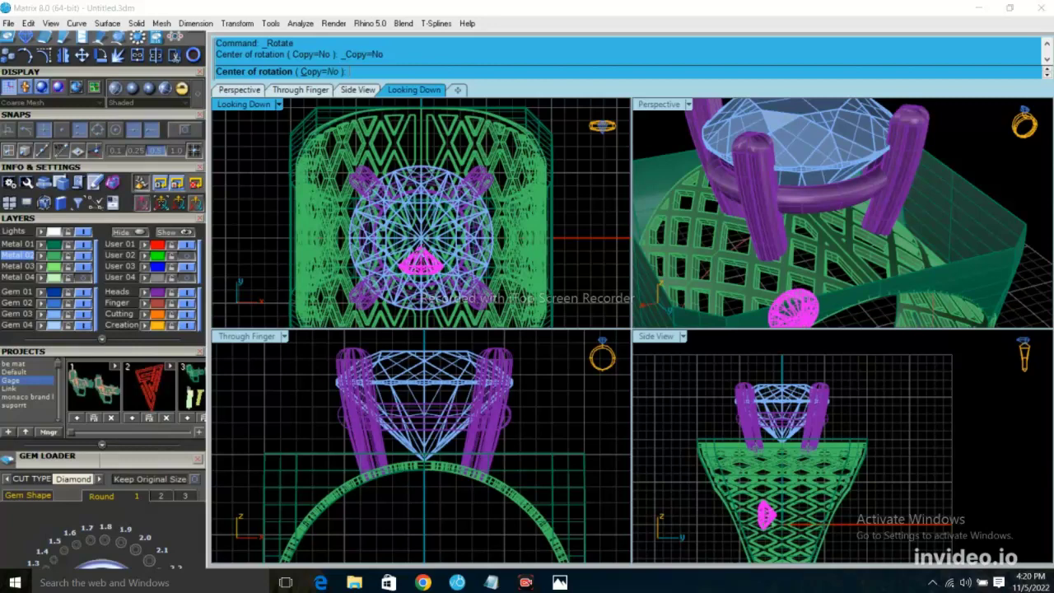
{"action": "type", "text": "0"}
{"action": "key", "text": "Return"}
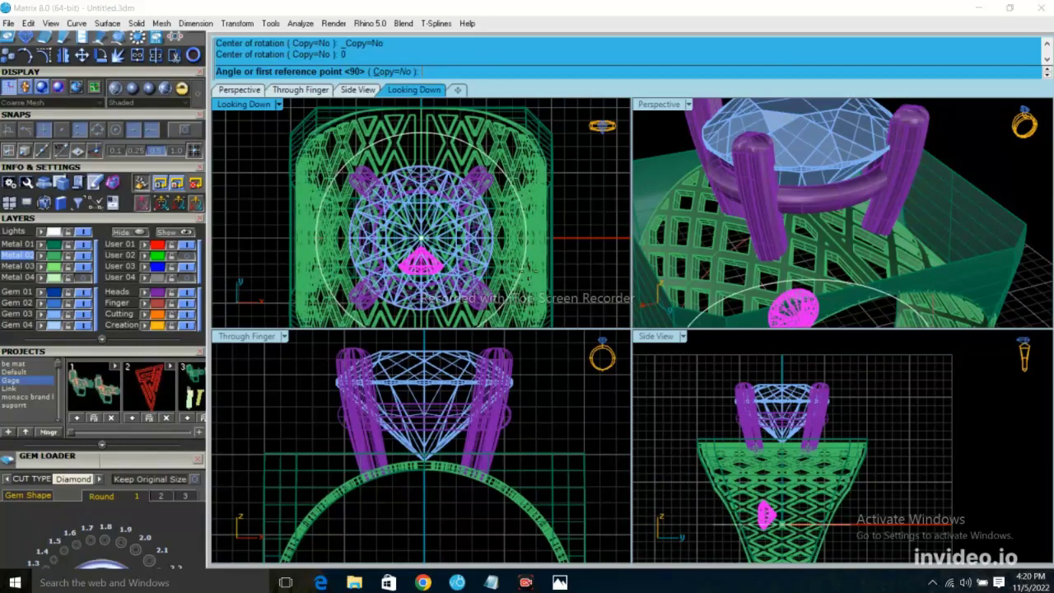
{"action": "left_click", "coordinate": [430, 262]}
{"action": "left_click", "coordinate": [435, 224]}
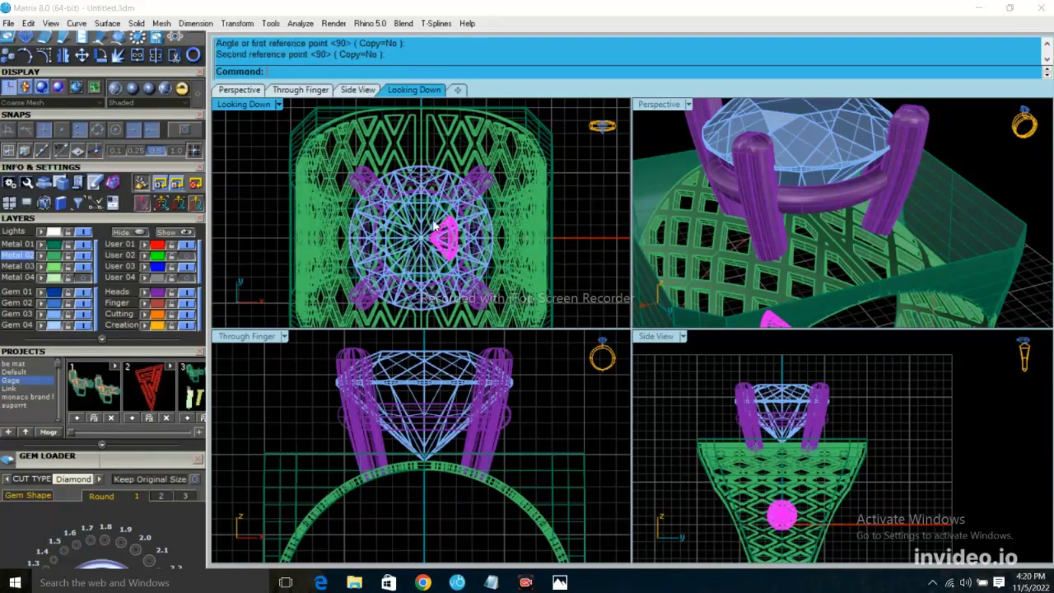
- Move the side diamond out to the shank's right edge, then up above the ring
{"action": "left_click_drag", "start_coordinate": [455, 239], "coordinate": [548, 241]}
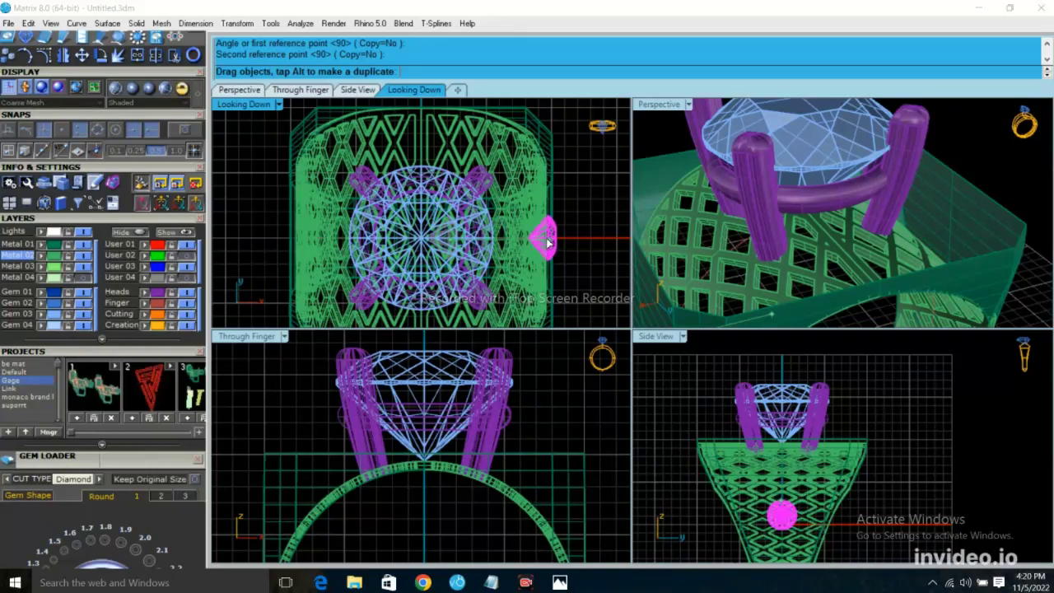
{"action": "scroll", "coordinate": [482, 471], "scroll_direction": "down", "scroll_amount": 3}
{"action": "scroll", "coordinate": [482, 471], "scroll_direction": "down", "scroll_amount": 1}
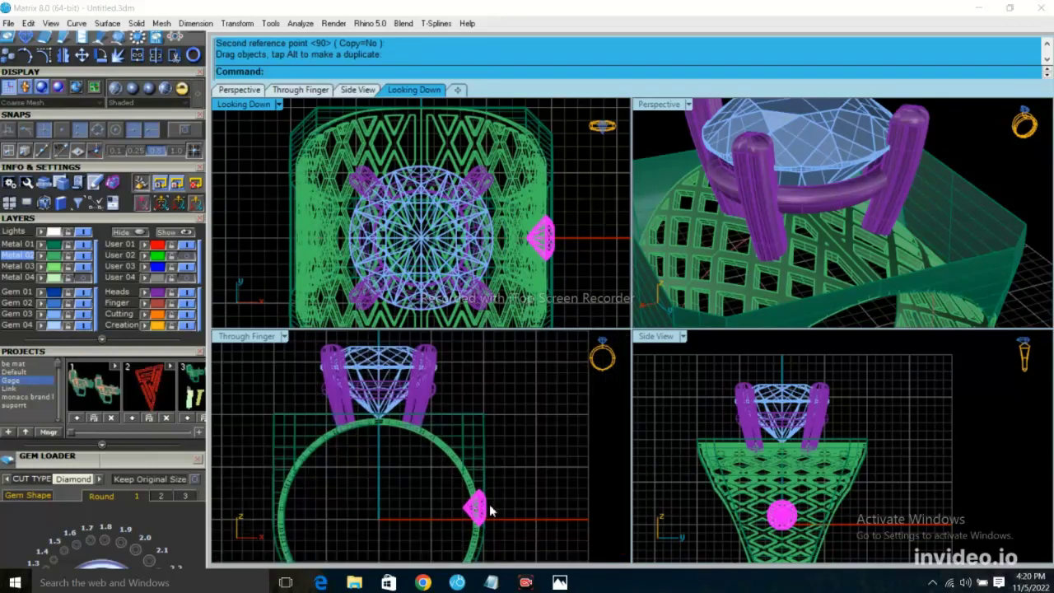
{"action": "left_click_drag", "start_coordinate": [481, 509], "coordinate": [481, 379]}
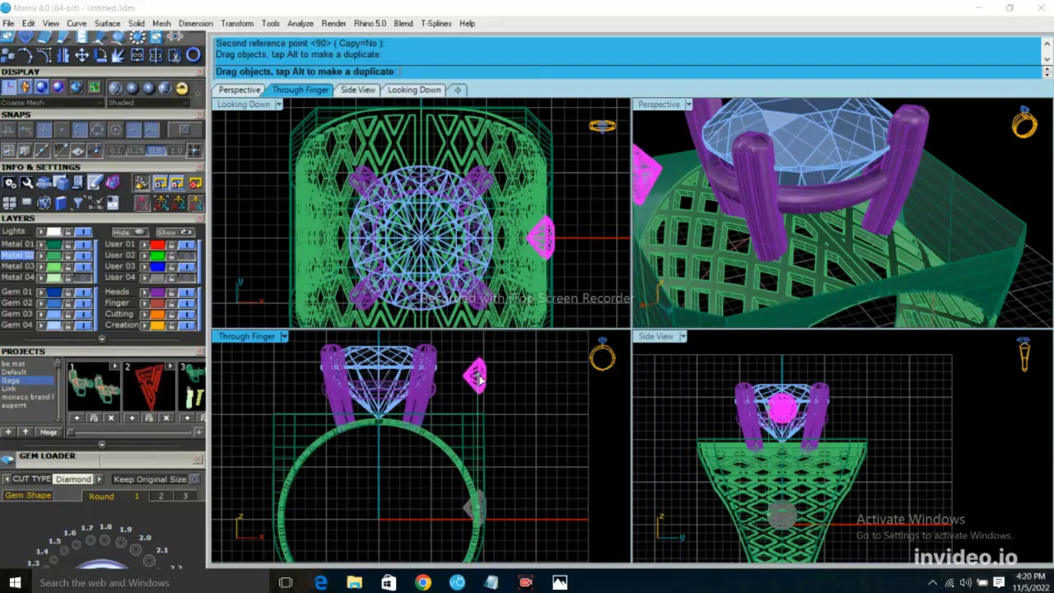
{"action": "scroll", "coordinate": [480, 378], "scroll_direction": "up", "scroll_amount": 2}
{"action": "scroll", "coordinate": [485, 371], "scroll_direction": "up", "scroll_amount": 2}
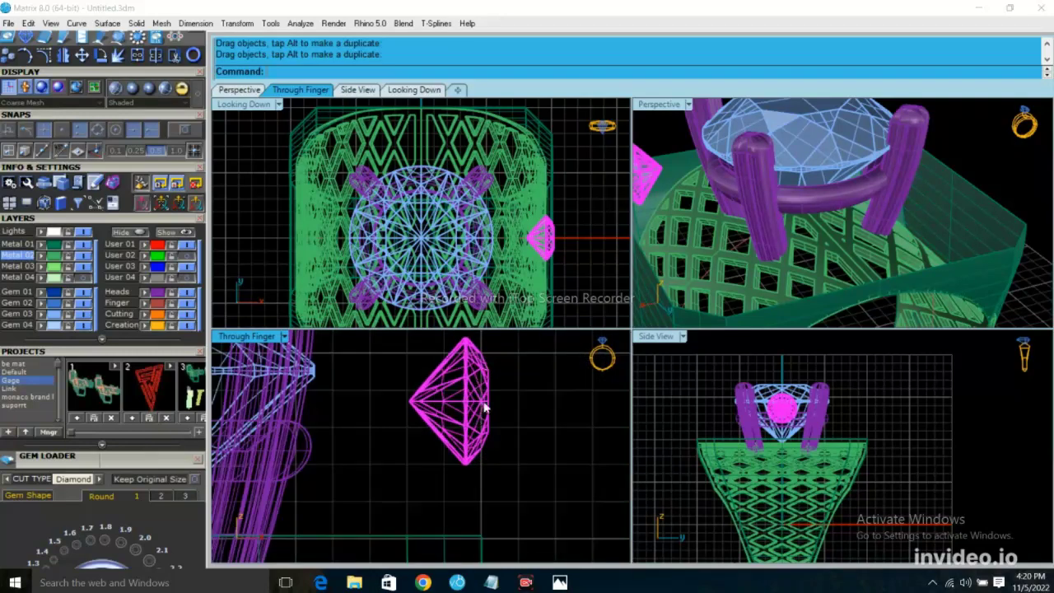
{"action": "scroll", "coordinate": [102, 247], "scroll_direction": "up", "scroll_amount": 5}
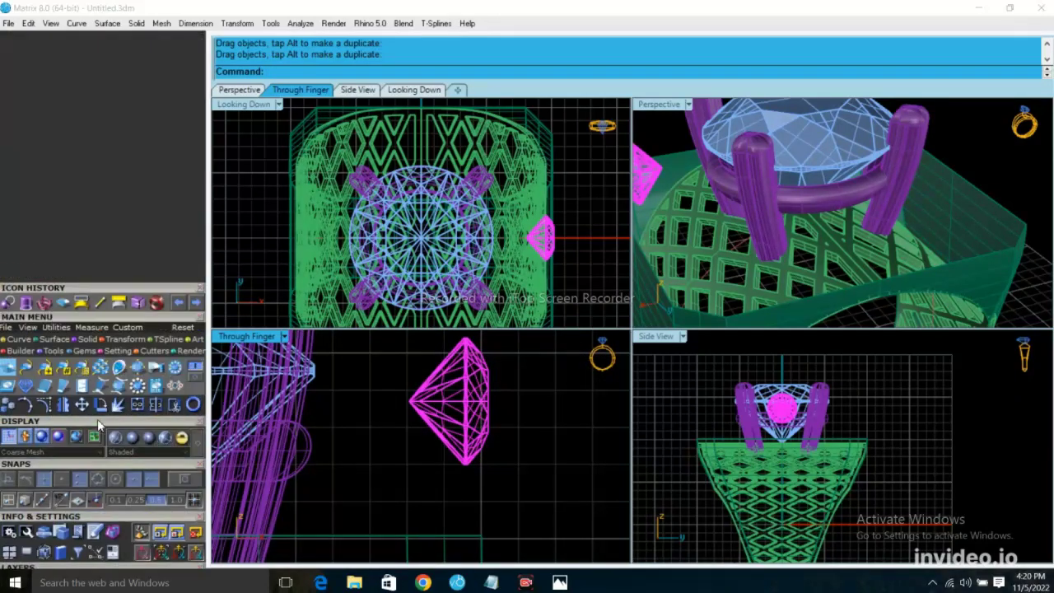
- Build a tapered cone-style bezel around the 3.4 mm side gem and select it
{"action": "left_click", "coordinate": [83, 267]}
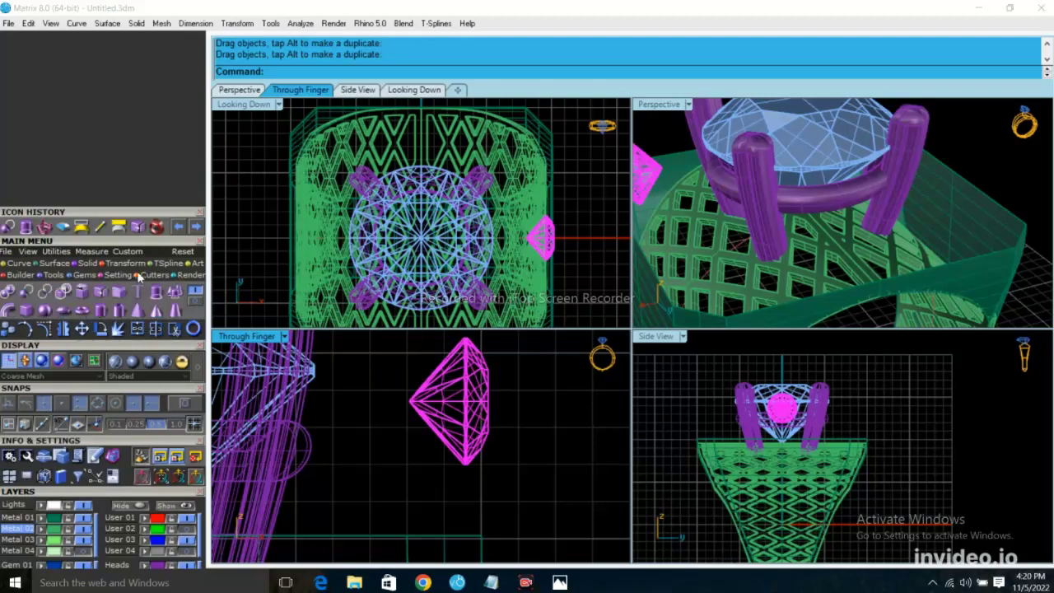
{"action": "left_click", "coordinate": [115, 276]}
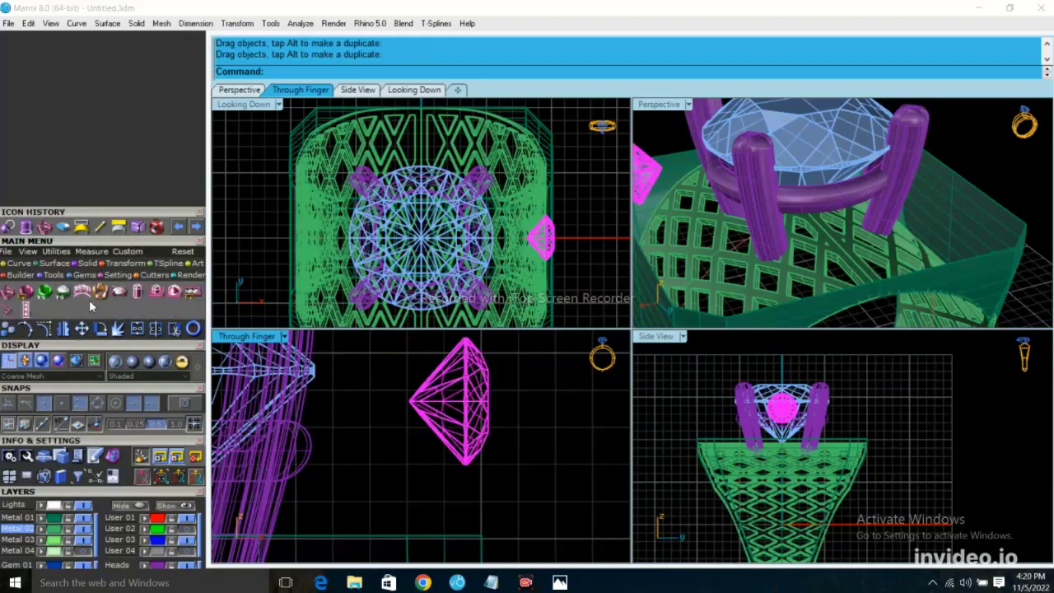
{"action": "left_click", "coordinate": [25, 292]}
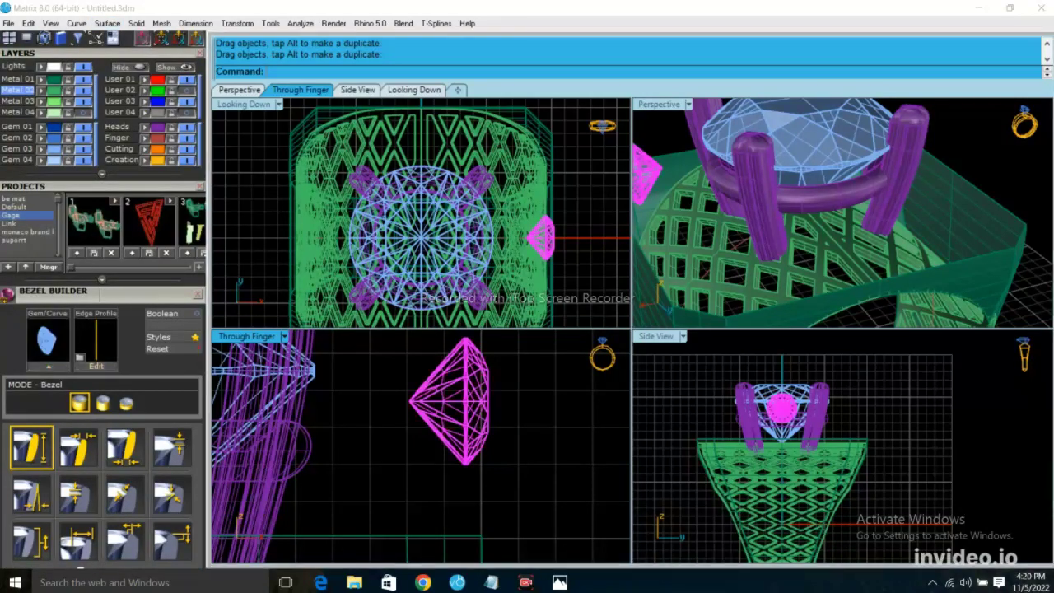
{"action": "left_click", "coordinate": [47, 363]}
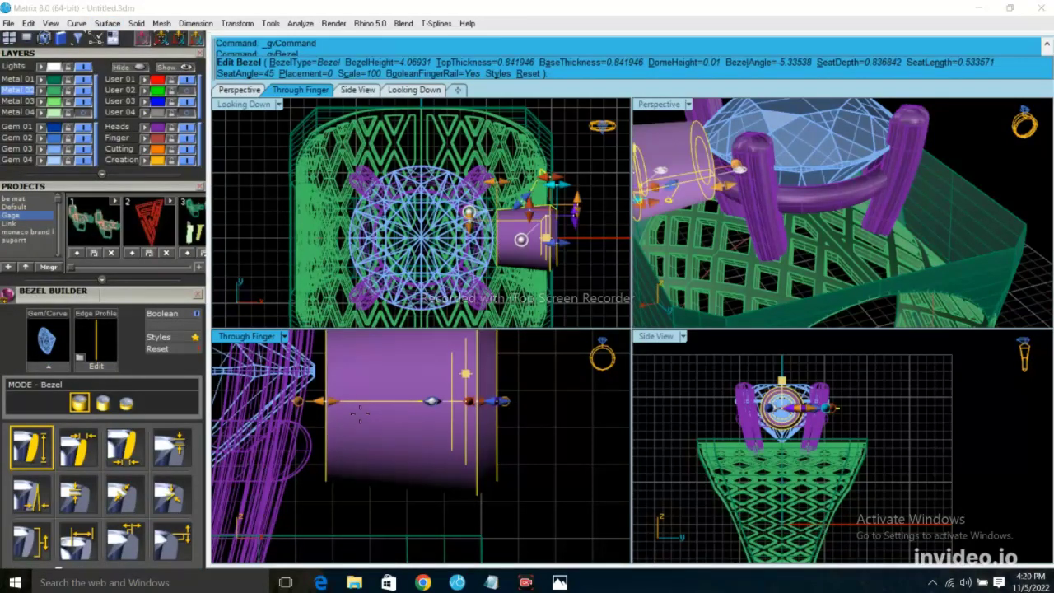
{"action": "left_click", "coordinate": [178, 339]}
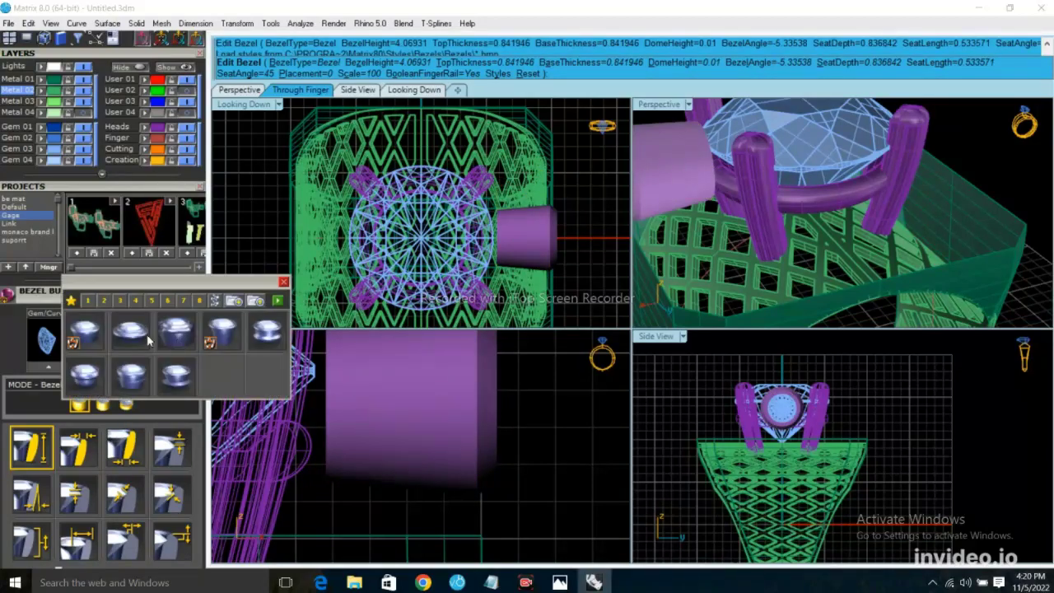
{"action": "left_click", "coordinate": [95, 333]}
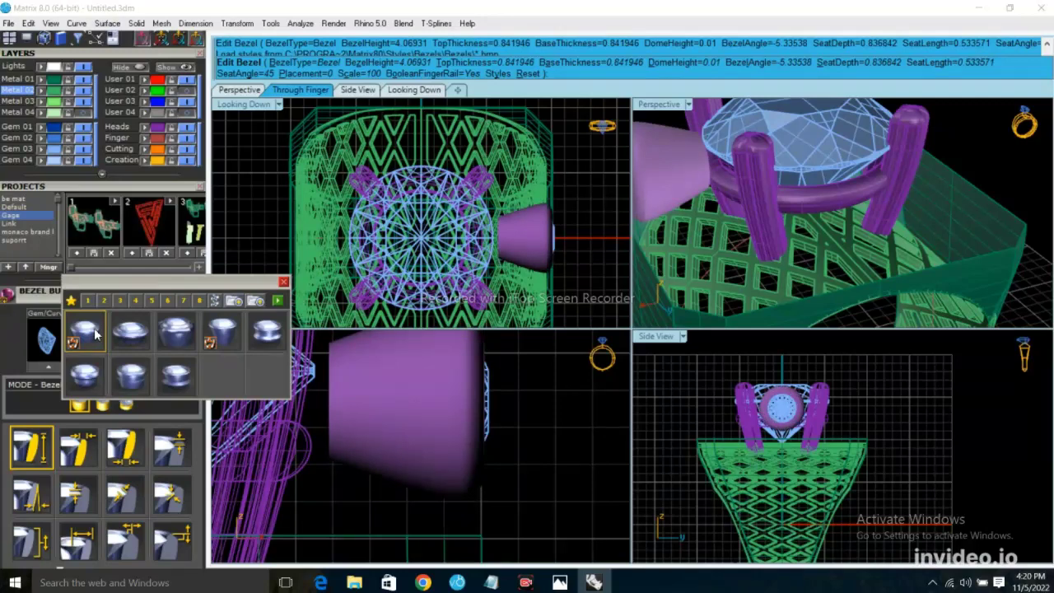
{"action": "left_click", "coordinate": [278, 303]}
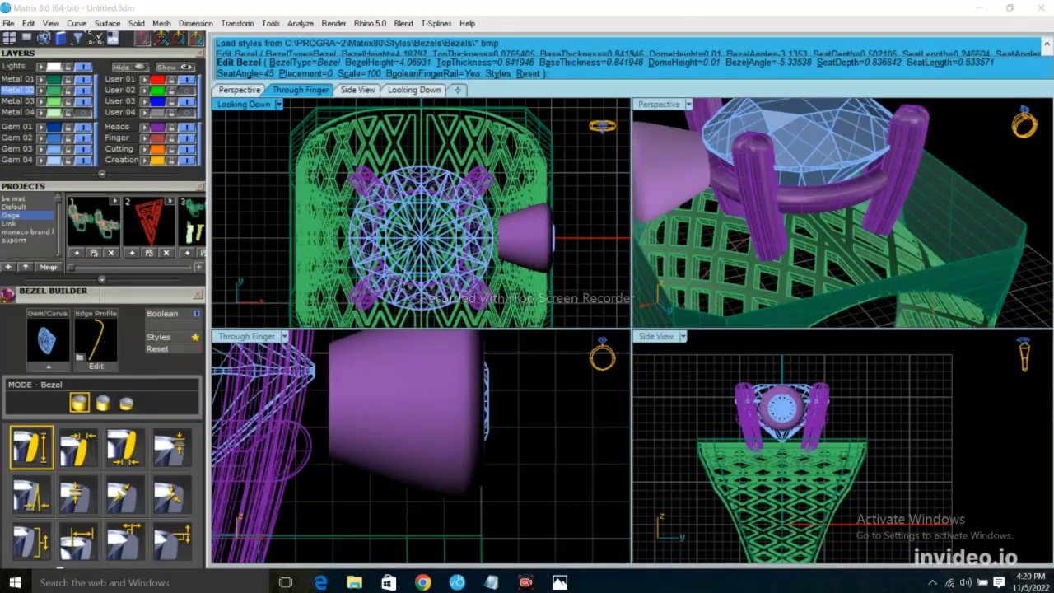
{"action": "right_click", "coordinate": [562, 228]}
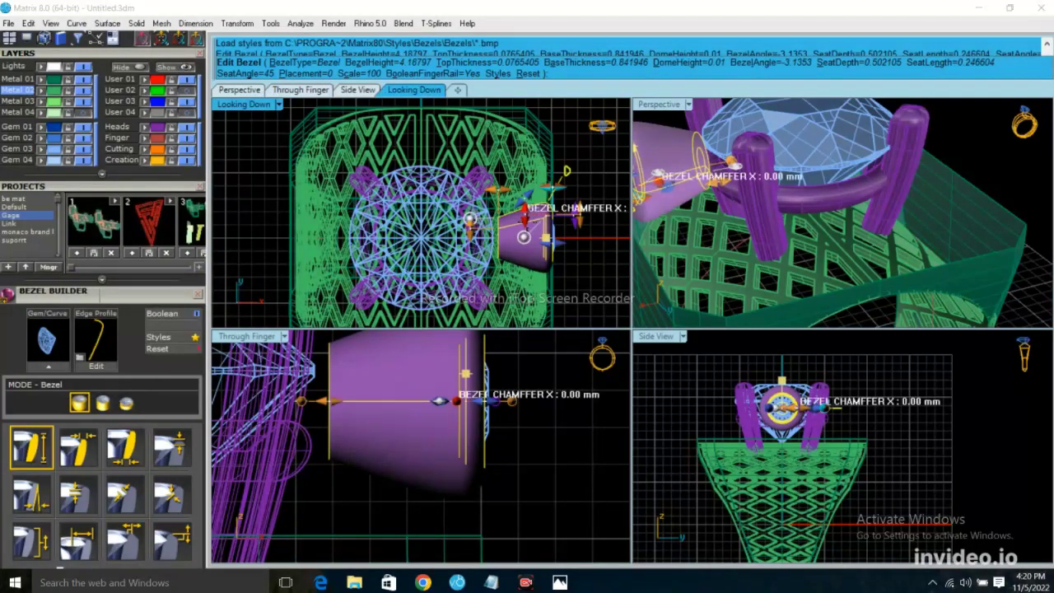
{"action": "scroll", "coordinate": [550, 190], "scroll_direction": "up", "scroll_amount": 2}
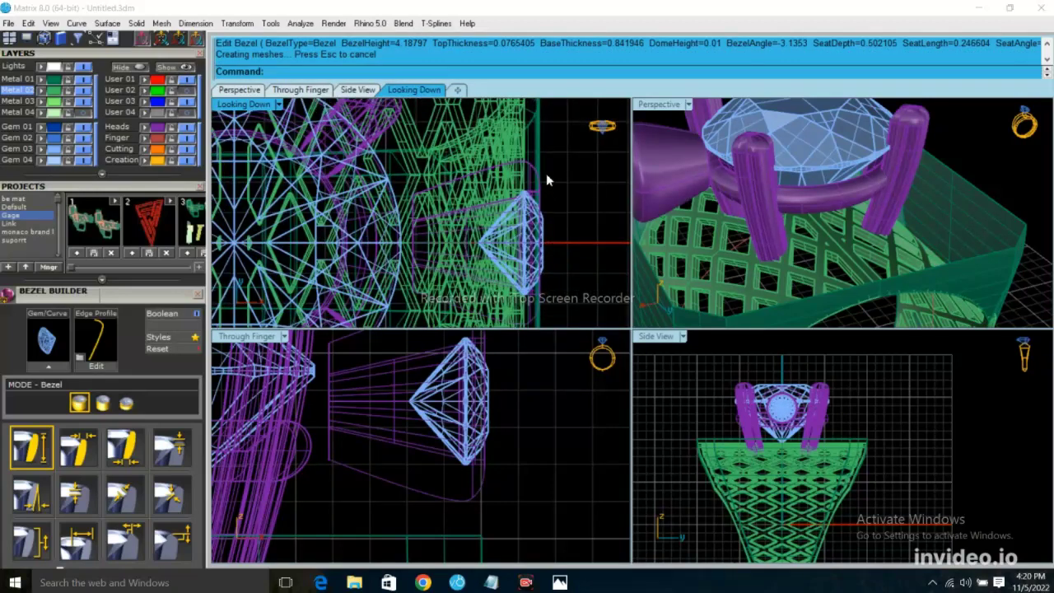
{"action": "left_click", "coordinate": [542, 193]}
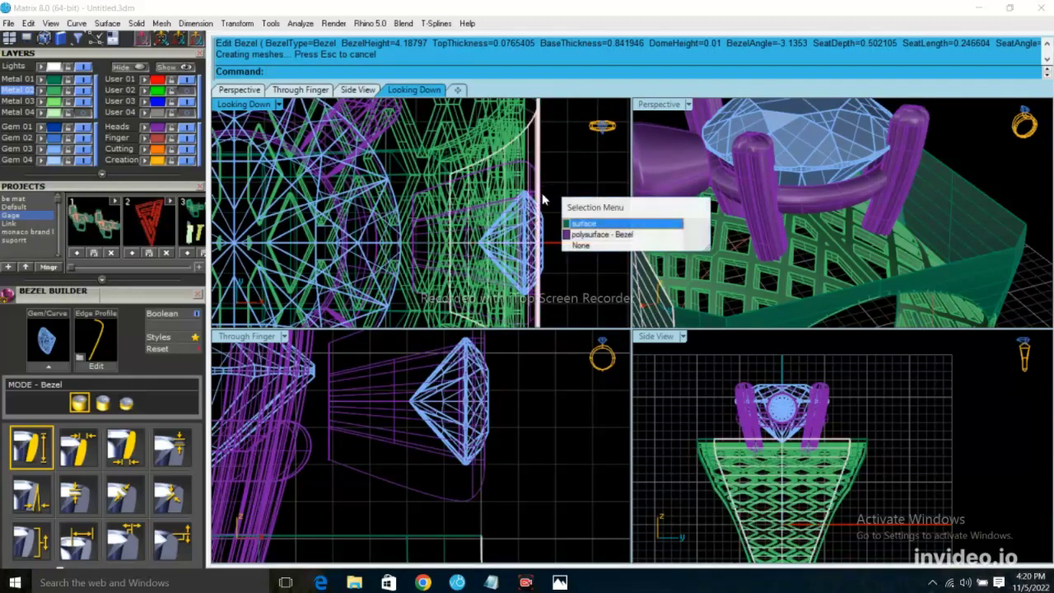
{"action": "left_click", "coordinate": [581, 234]}
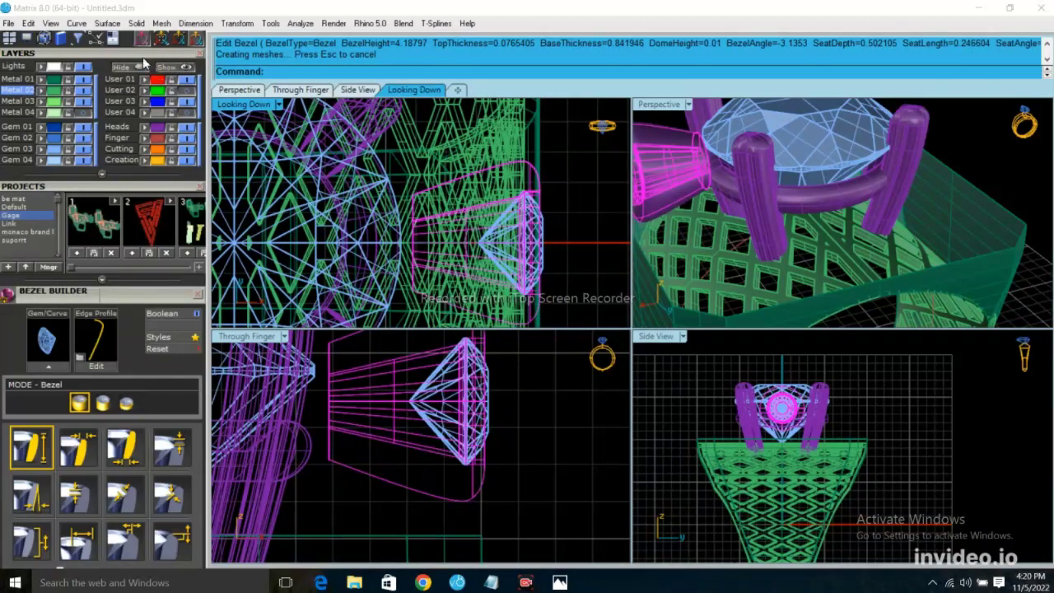
- Open the Save dialog on the Desktop and enter ring_01 as the file name
{"action": "left_click", "coordinate": [10, 25]}
{"action": "left_click", "coordinate": [62, 165]}
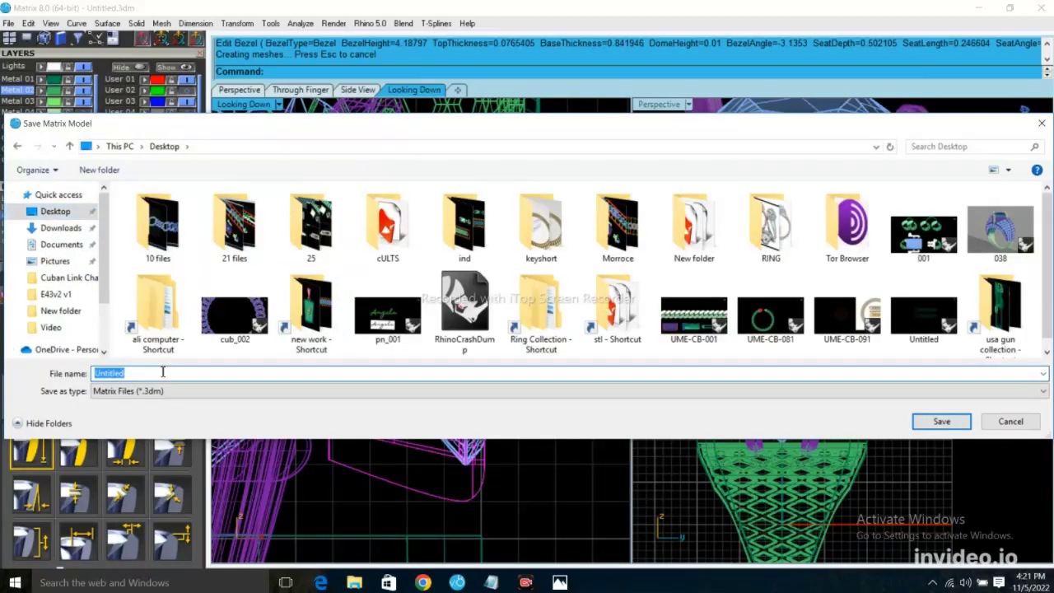
{"action": "type", "text": "ring"}
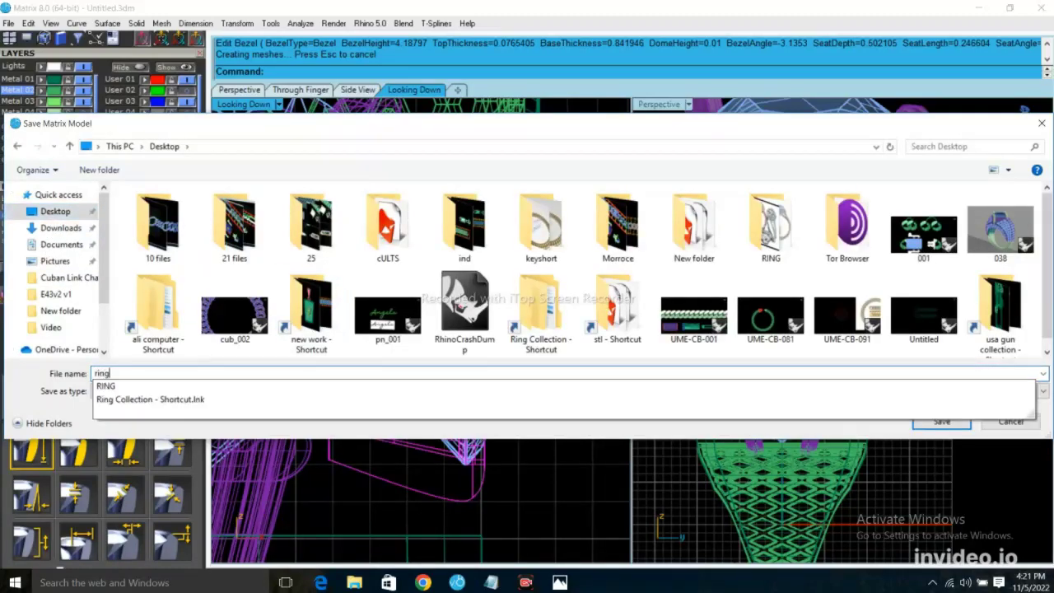
{"action": "type", "text": "_"}
{"action": "type", "text": "1"}
- Confirm saving ring_01 and select one prong of the centre head
{"action": "key", "text": "Return"}
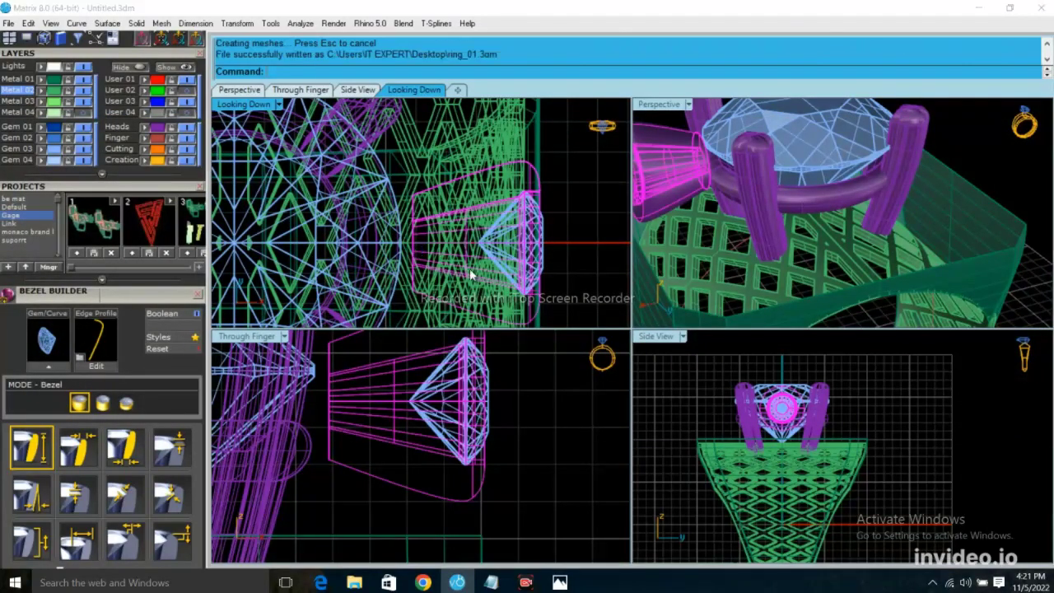
{"action": "scroll", "coordinate": [379, 198], "scroll_direction": "down", "scroll_amount": 3}
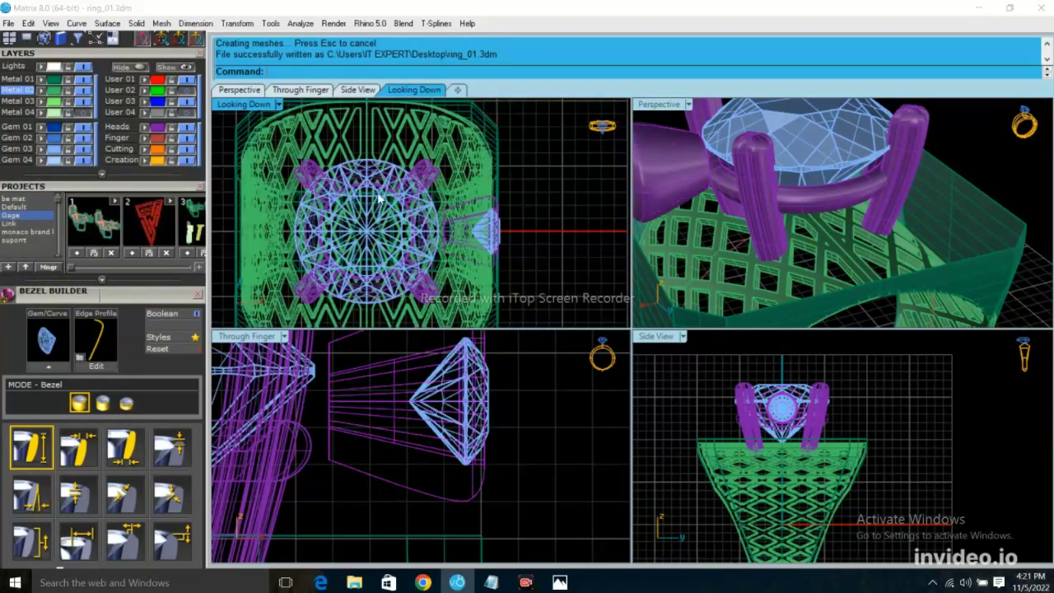
{"action": "left_click", "coordinate": [432, 168]}
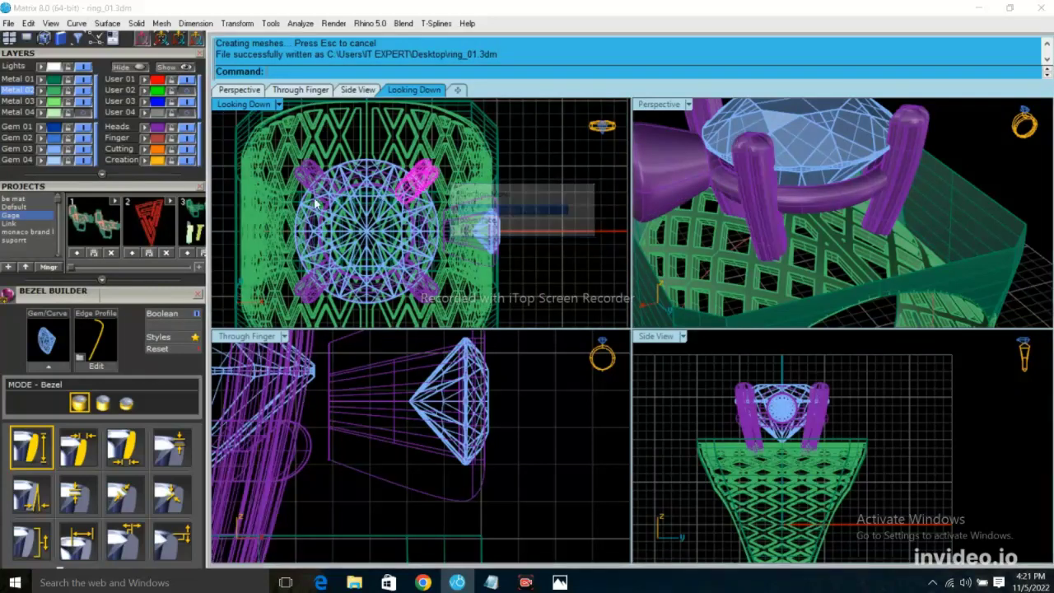
{"action": "left_click", "coordinate": [474, 208]}
{"action": "scroll", "coordinate": [100, 188], "scroll_direction": "up", "scroll_amount": 2}
{"action": "scroll", "coordinate": [101, 190], "scroll_direction": "up", "scroll_amount": 5}
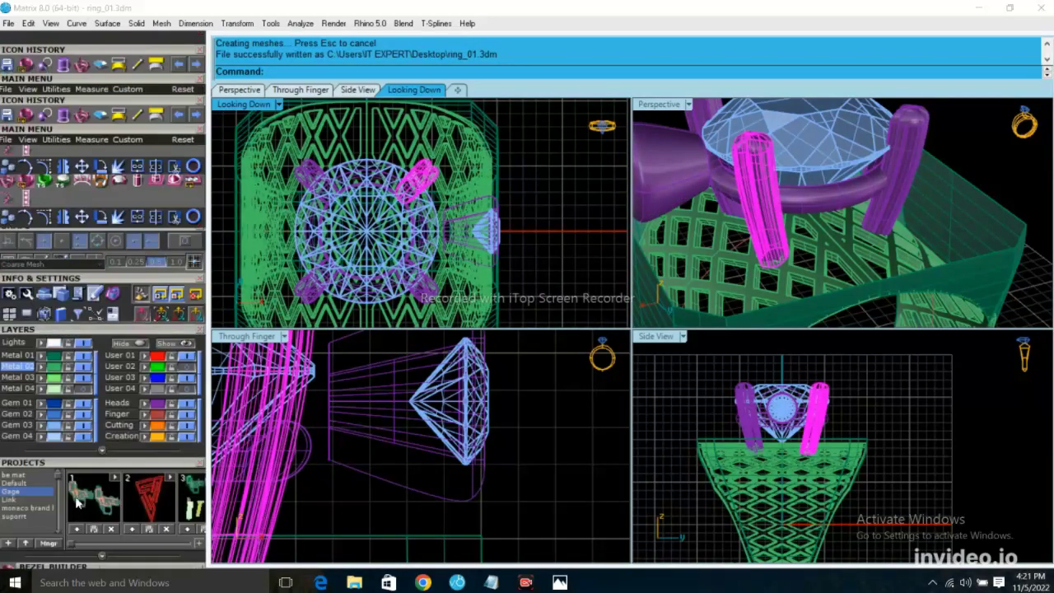
{"action": "scroll", "coordinate": [102, 194], "scroll_direction": "up", "scroll_amount": 3}
- Rotate the selected prong about the origin to a new angle and delete the original
{"action": "left_click", "coordinate": [101, 196]}
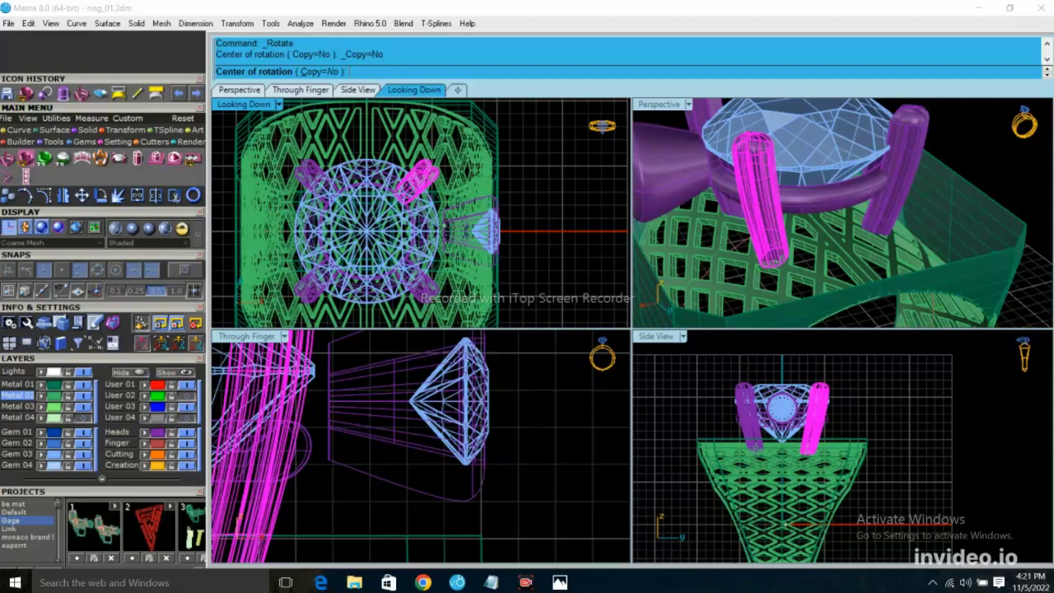
{"action": "type", "text": "0"}
{"action": "key", "text": "Return"}
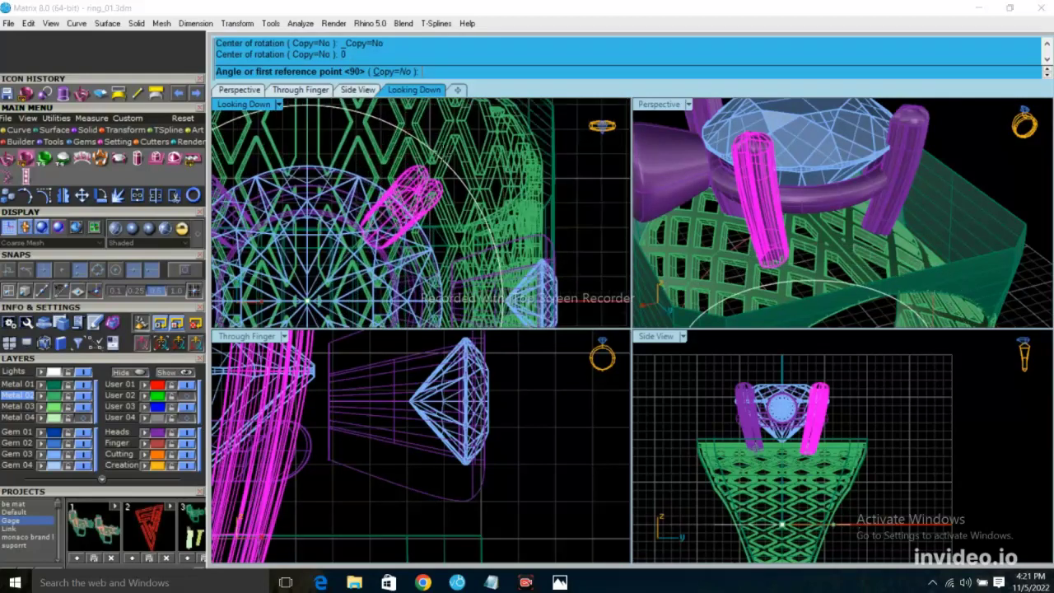
{"action": "scroll", "coordinate": [451, 153], "scroll_direction": "up", "scroll_amount": 2}
{"action": "left_click", "coordinate": [451, 153]}
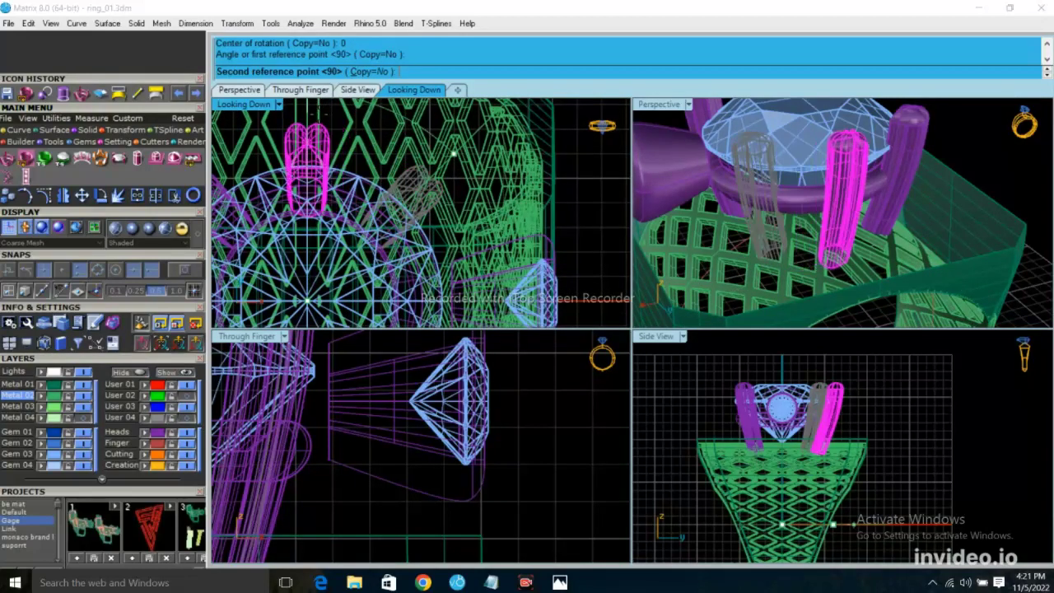
{"action": "left_click", "coordinate": [454, 153]}
{"action": "scroll", "coordinate": [412, 210], "scroll_direction": "down", "scroll_amount": 1}
{"action": "scroll", "coordinate": [412, 210], "scroll_direction": "down", "scroll_amount": 1}
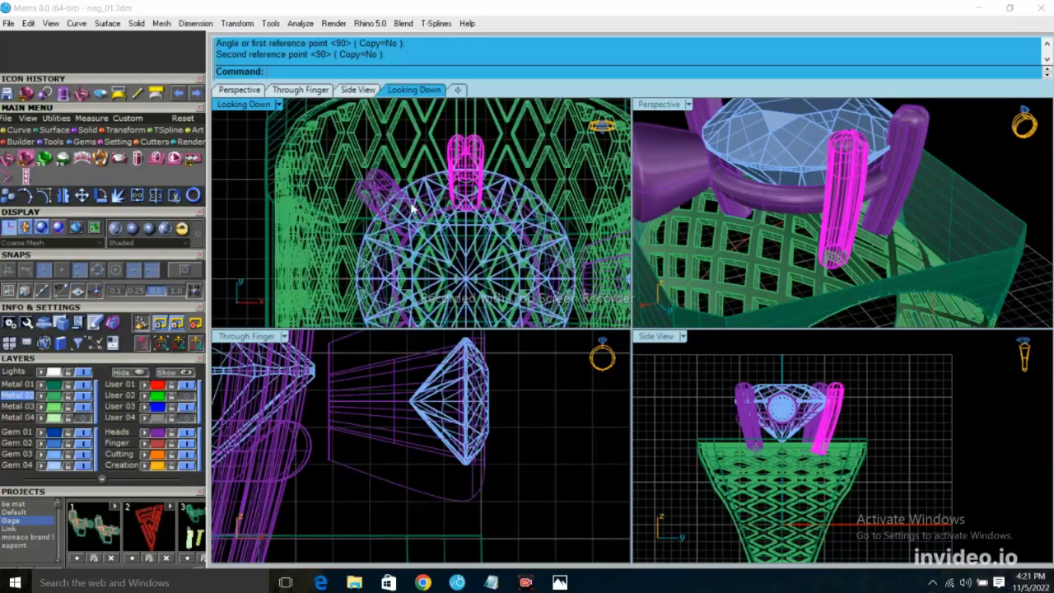
{"action": "left_click", "coordinate": [379, 192]}
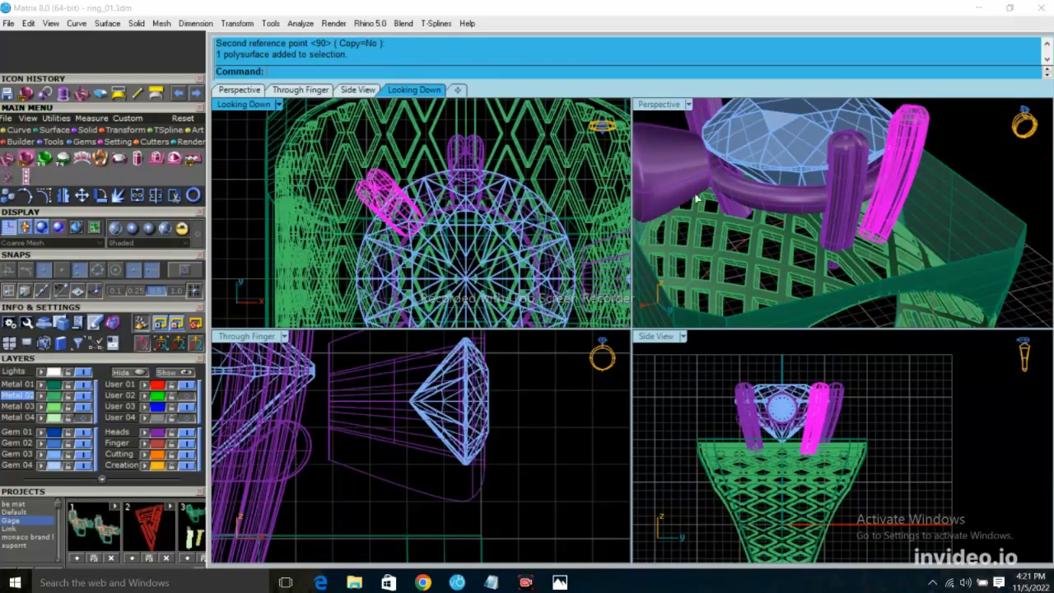
{"action": "key", "text": "Delete"}
- Delete the extra tall prong from the centre head
{"action": "left_click", "coordinate": [836, 205]}
{"action": "scroll", "coordinate": [762, 186], "scroll_direction": "down", "scroll_amount": 2}
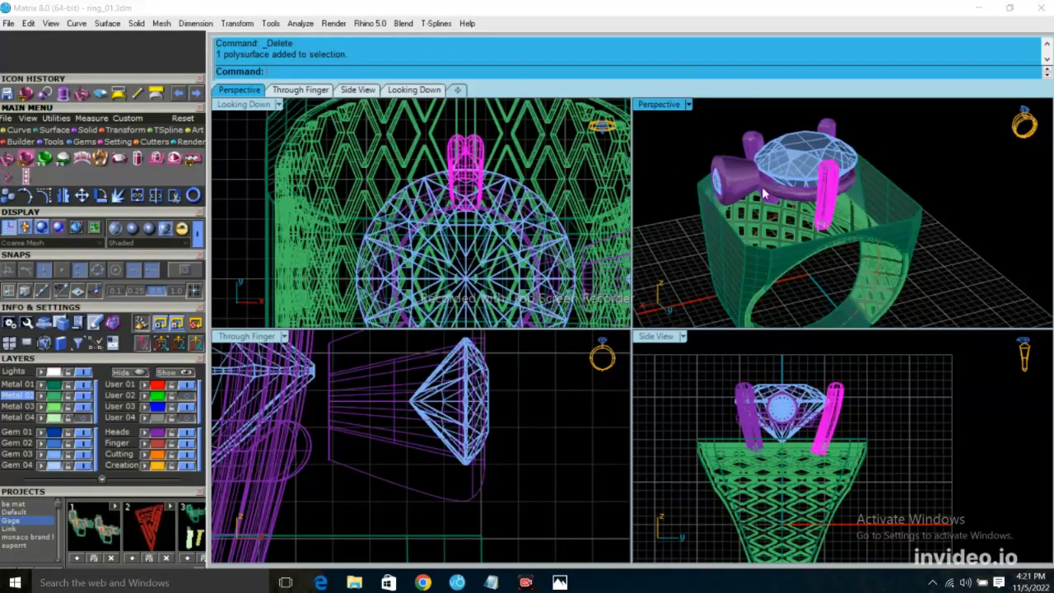
{"action": "scroll", "coordinate": [762, 186], "scroll_direction": "up", "scroll_amount": 2}
{"action": "right_click_drag", "start_coordinate": [762, 186], "coordinate": [1024, 195]}
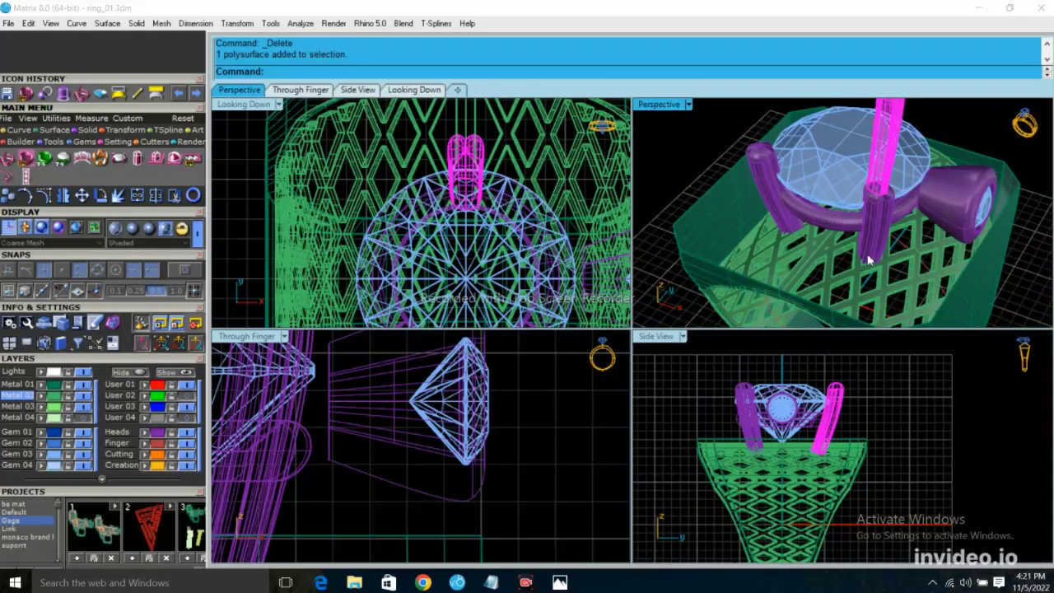
{"action": "left_click", "coordinate": [869, 260]}
{"action": "key", "text": "Delete"}
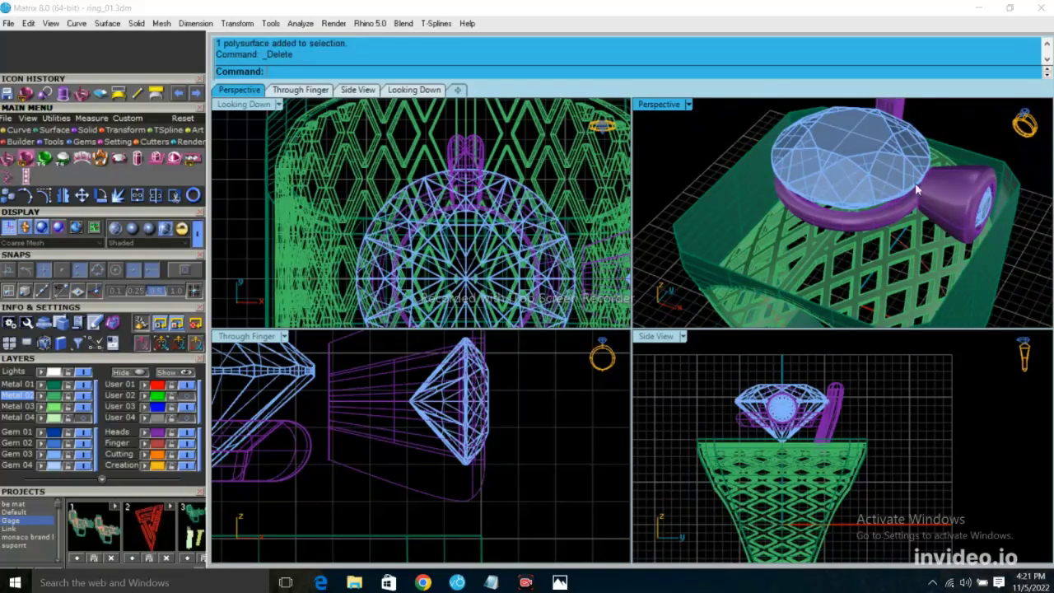
- Polar-array the remaining prong into four prongs around the origin
{"action": "mouse_move", "coordinate": [915, 183]}
{"action": "right_mouse_down"}
{"action": "mouse_move", "coordinate": [998, 119]}
{"action": "mouse_move", "coordinate": [888, 169]}
{"action": "right_mouse_up"}
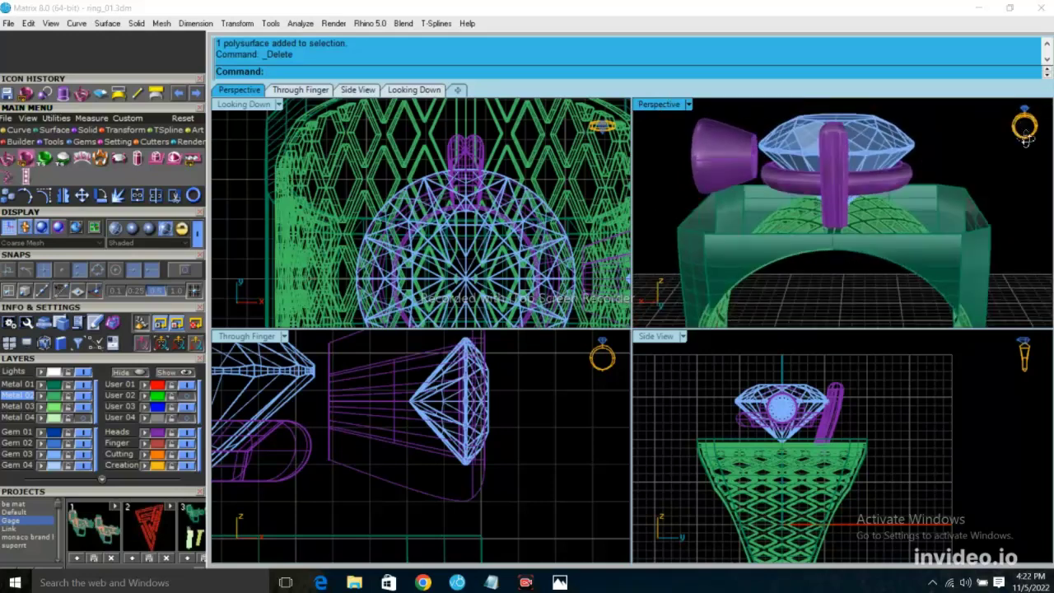
{"action": "left_click", "coordinate": [840, 222]}
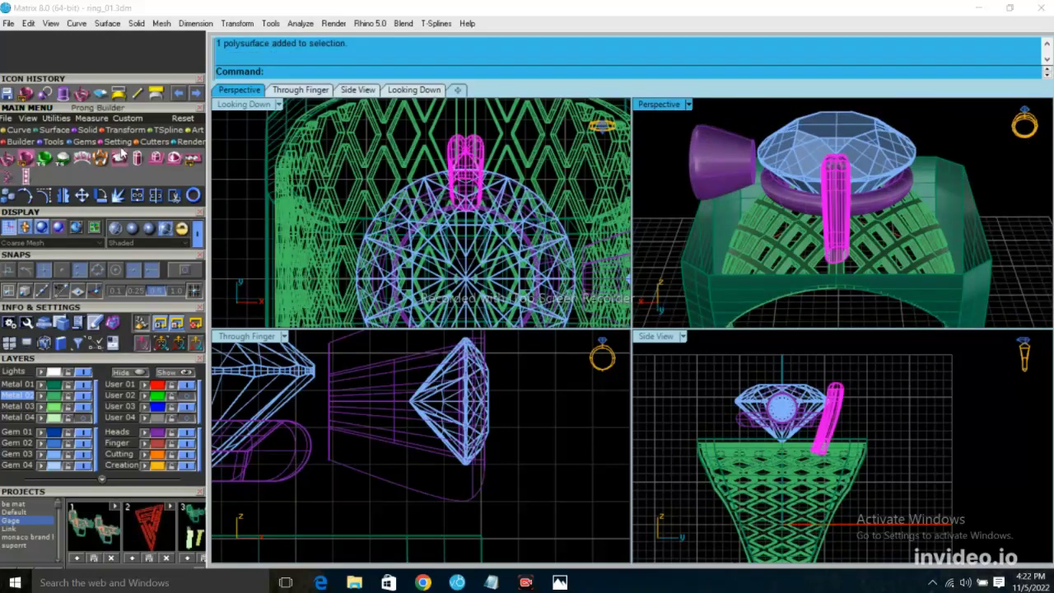
{"action": "left_click", "coordinate": [116, 141]}
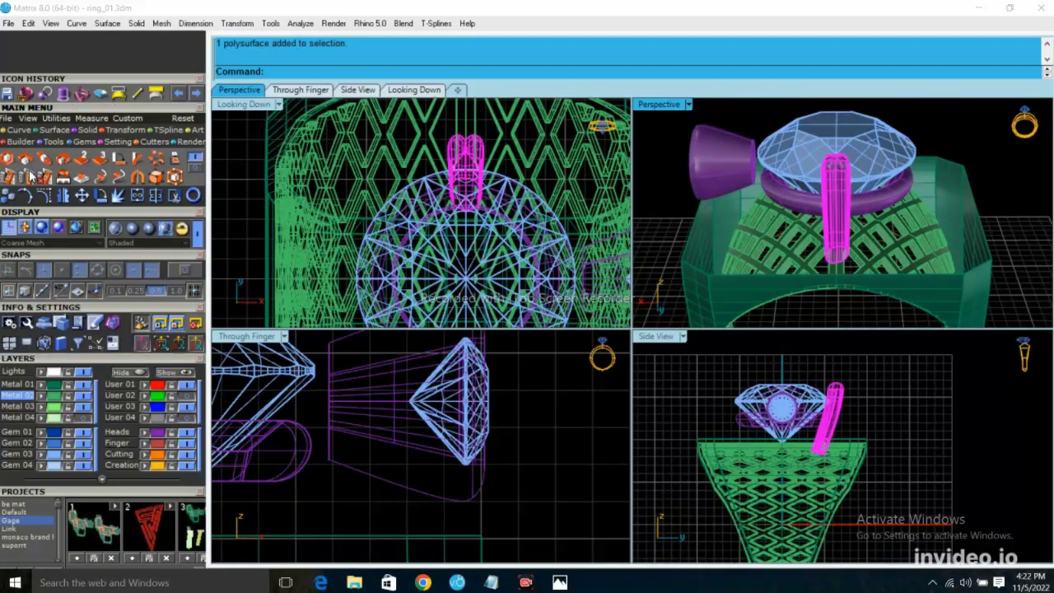
{"action": "left_click", "coordinate": [156, 159]}
{"action": "key", "text": "Return"}
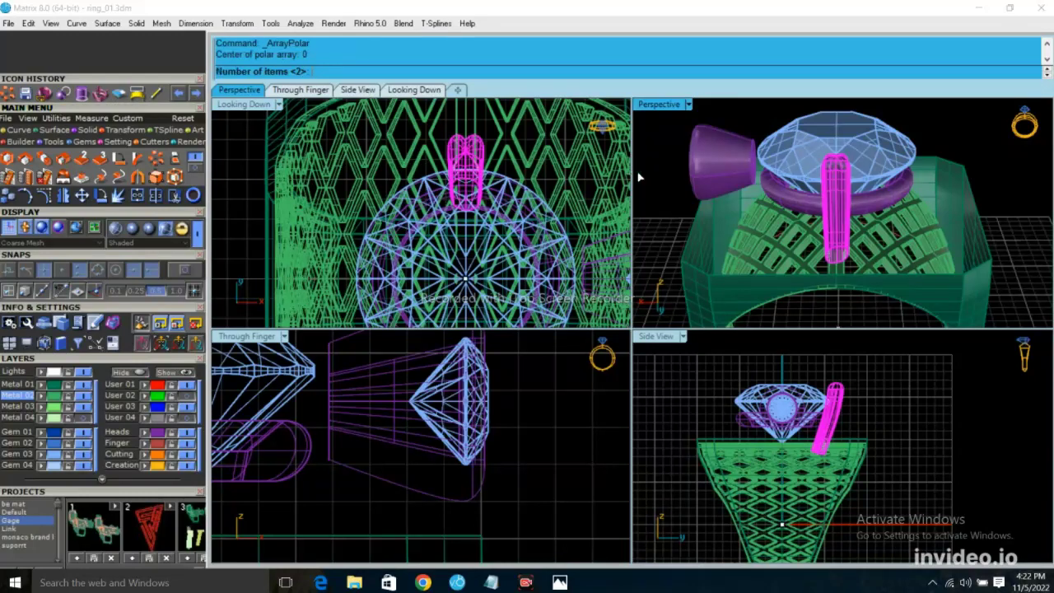
{"action": "type", "text": "4"}
{"action": "key", "text": "Return"}
{"action": "key", "text": "Return"}
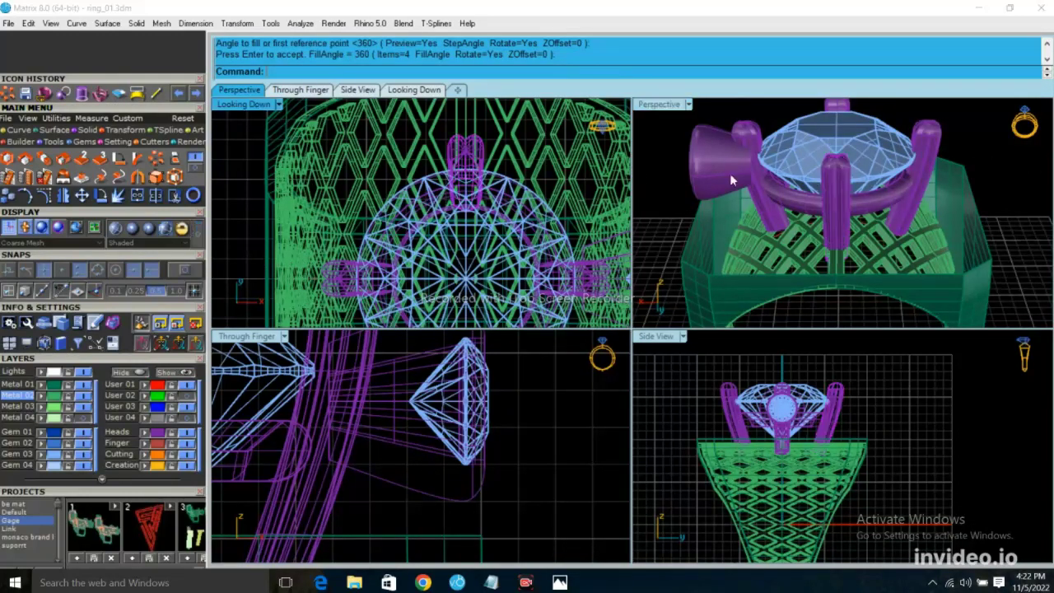
{"action": "mouse_move", "coordinate": [824, 206]}
{"action": "right_mouse_down"}
{"action": "mouse_move", "coordinate": [1015, 147]}
{"action": "mouse_move", "coordinate": [662, 117]}
{"action": "mouse_move", "coordinate": [812, 256]}
{"action": "right_mouse_up"}
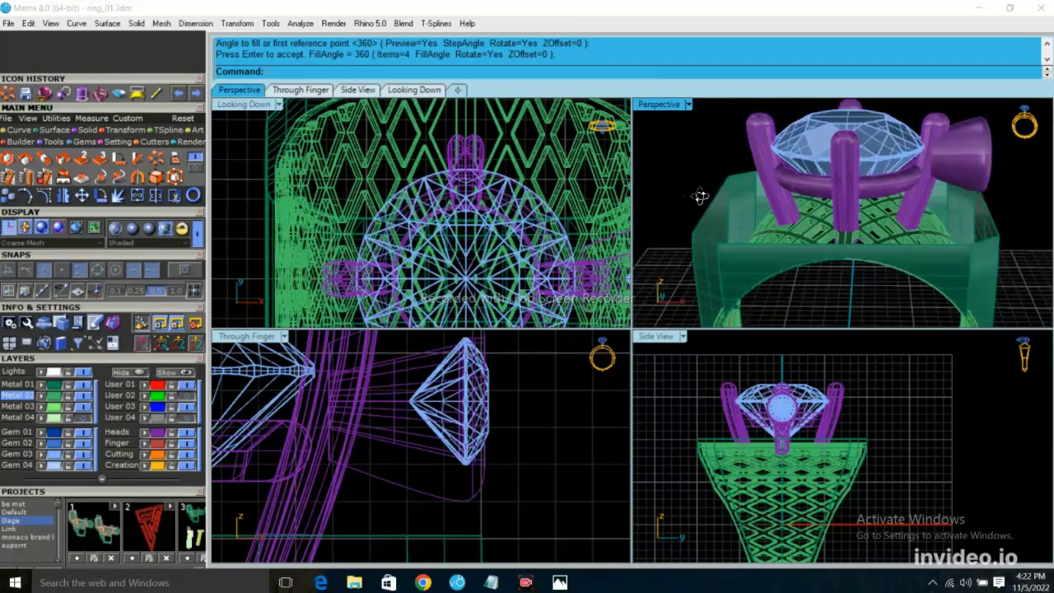
{"action": "left_click", "coordinate": [960, 216]}
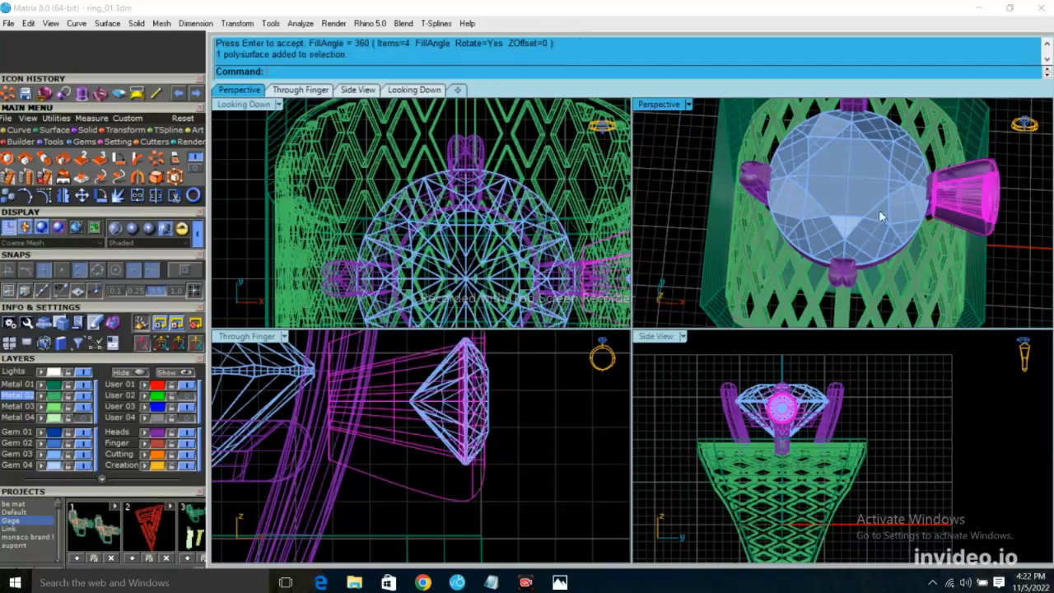
- Group the front side-stone head together with its gem
{"action": "left_click", "coordinate": [134, 192]}
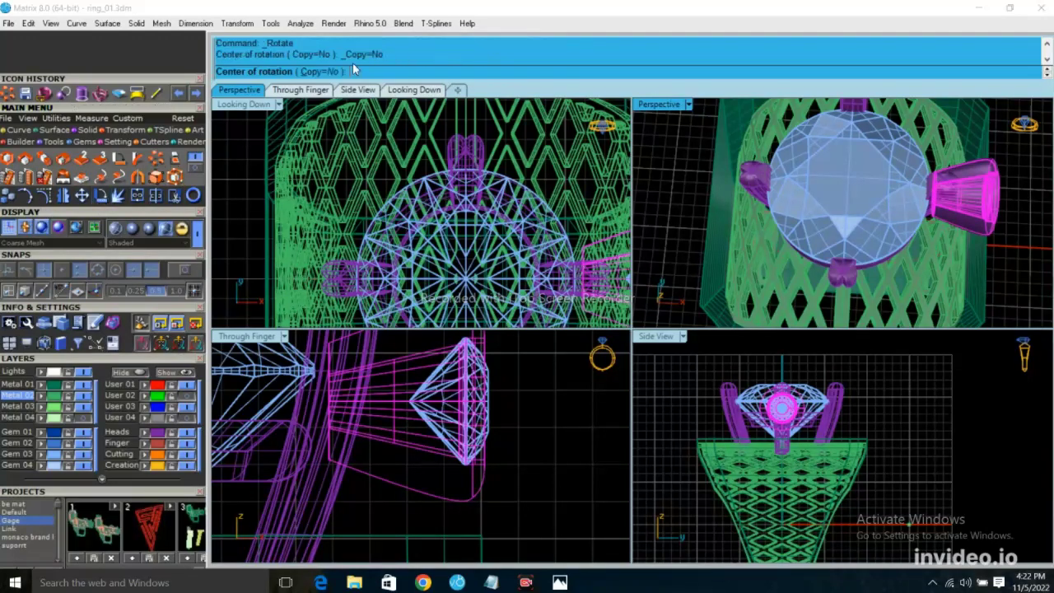
{"action": "left_click", "coordinate": [313, 72]}
{"action": "scroll", "coordinate": [498, 216], "scroll_direction": "down", "scroll_amount": 3}
{"action": "scroll", "coordinate": [498, 216], "scroll_direction": "up", "scroll_amount": 3}
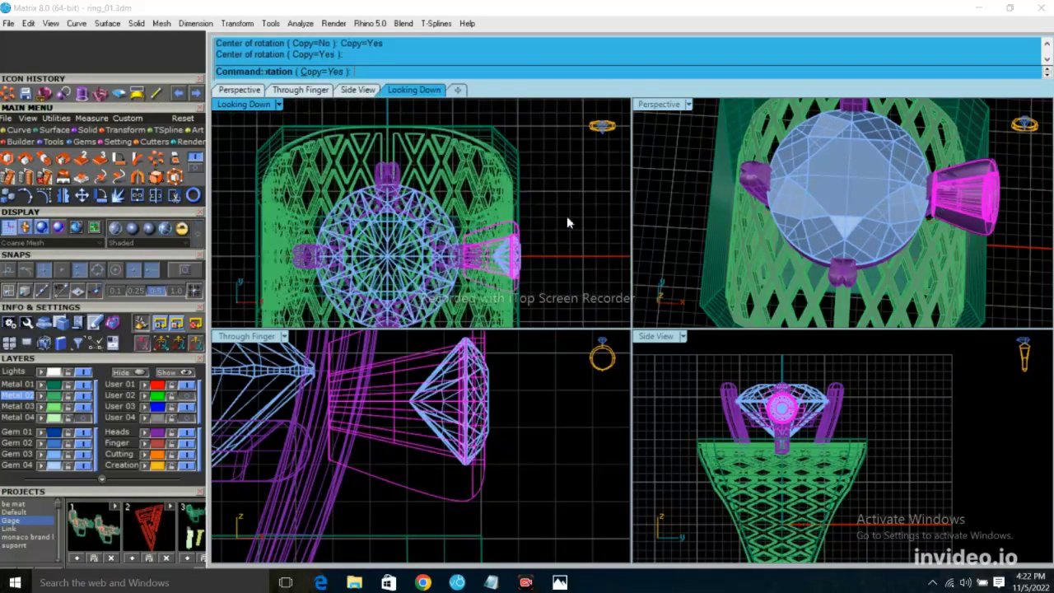
{"action": "key", "text": "Escape"}
{"action": "right_click_drag", "start_coordinate": [824, 247], "coordinate": [822, 396]}
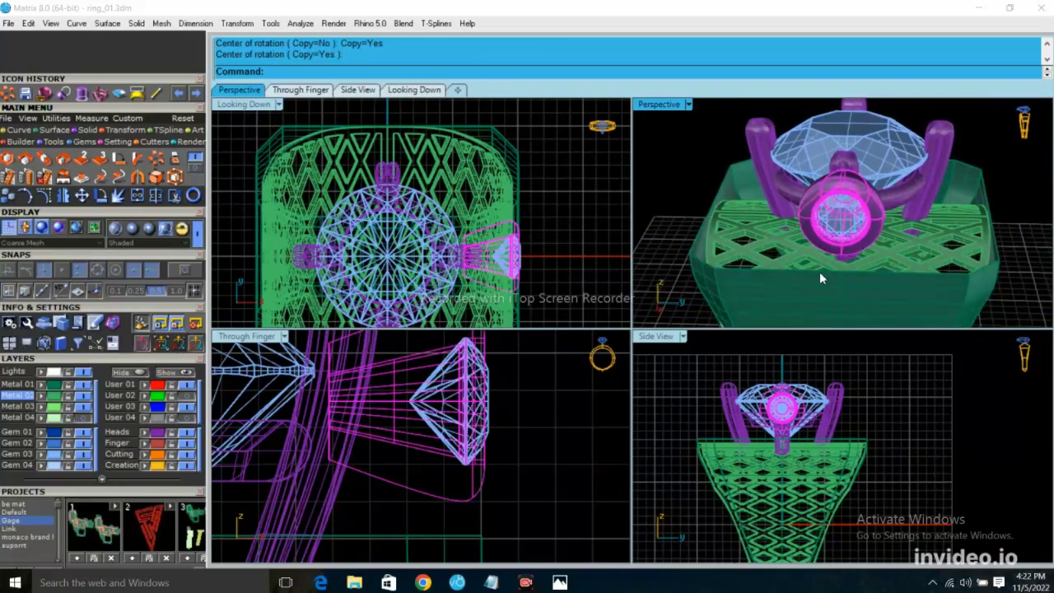
{"action": "left_click", "coordinate": [846, 239]}
{"action": "key", "text": "ctrl+g"}
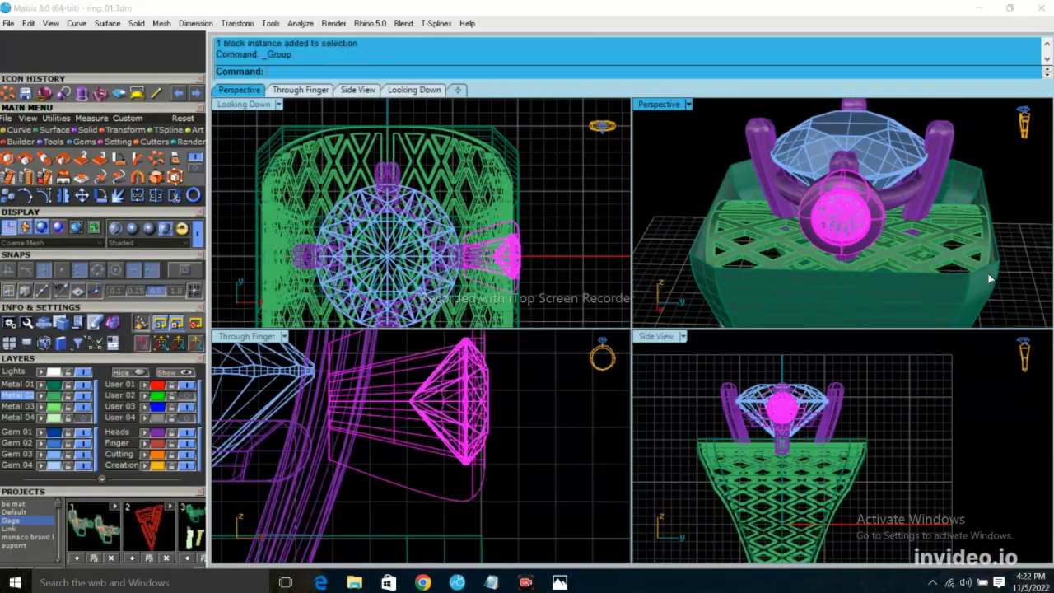
{"action": "key", "text": "Delete"}
{"action": "key", "text": "ctrl+z"}
- Polar-array the grouped head into four heads around the origin over 360°
{"action": "left_click", "coordinate": [156, 196]}
{"action": "key", "text": "Return"}
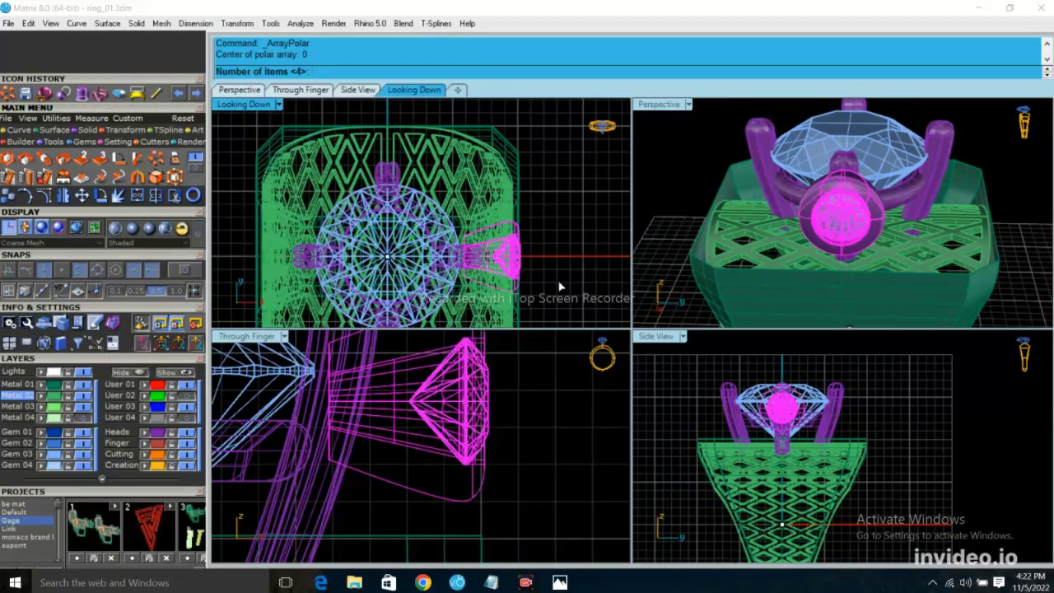
{"action": "key", "text": "Return"}
{"action": "key", "text": "Return"}
{"action": "key", "text": "Return"}
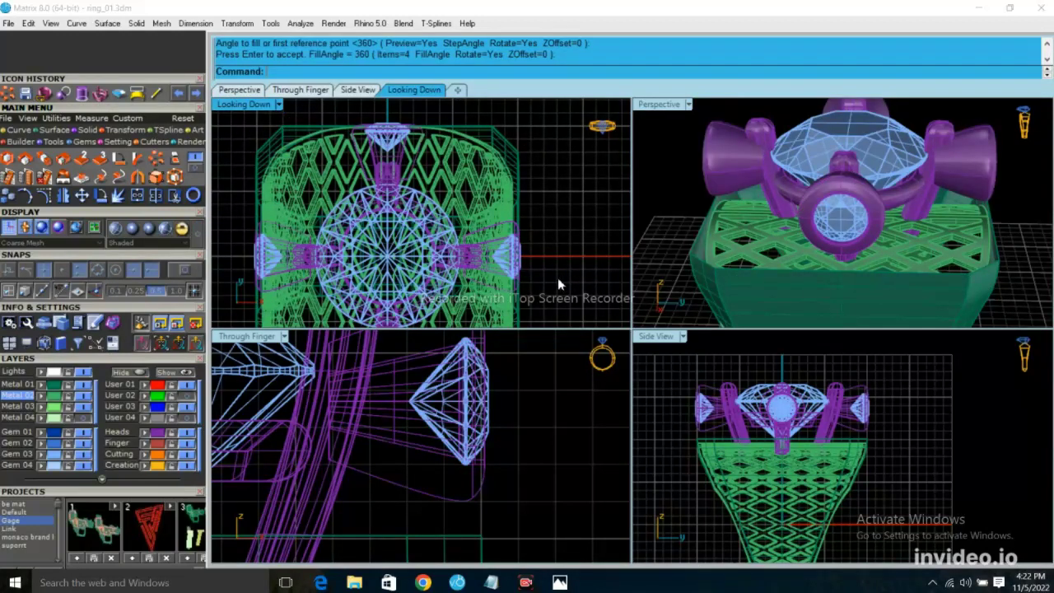
{"action": "scroll", "coordinate": [449, 198], "scroll_direction": "down", "scroll_amount": 3}
{"action": "mouse_move", "coordinate": [958, 261]}
{"action": "right_mouse_down"}
{"action": "mouse_move", "coordinate": [741, 274]}
{"action": "mouse_move", "coordinate": [952, 217]}
{"action": "mouse_move", "coordinate": [931, 280]}
{"action": "right_mouse_up"}
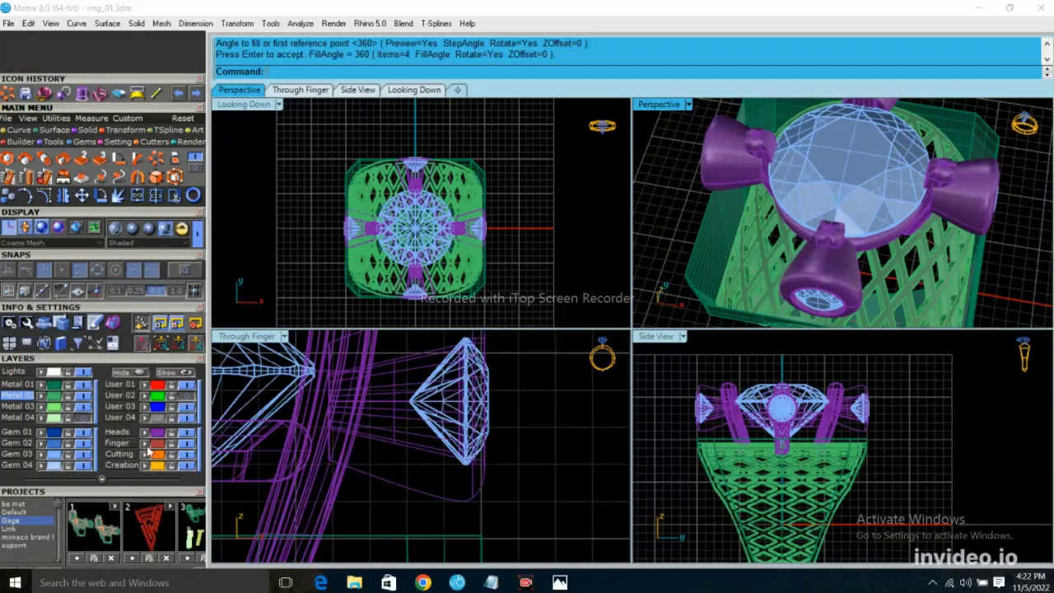
- Switch to flat shaded display and raise the flat plate above the shank
{"action": "left_click", "coordinate": [95, 418]}
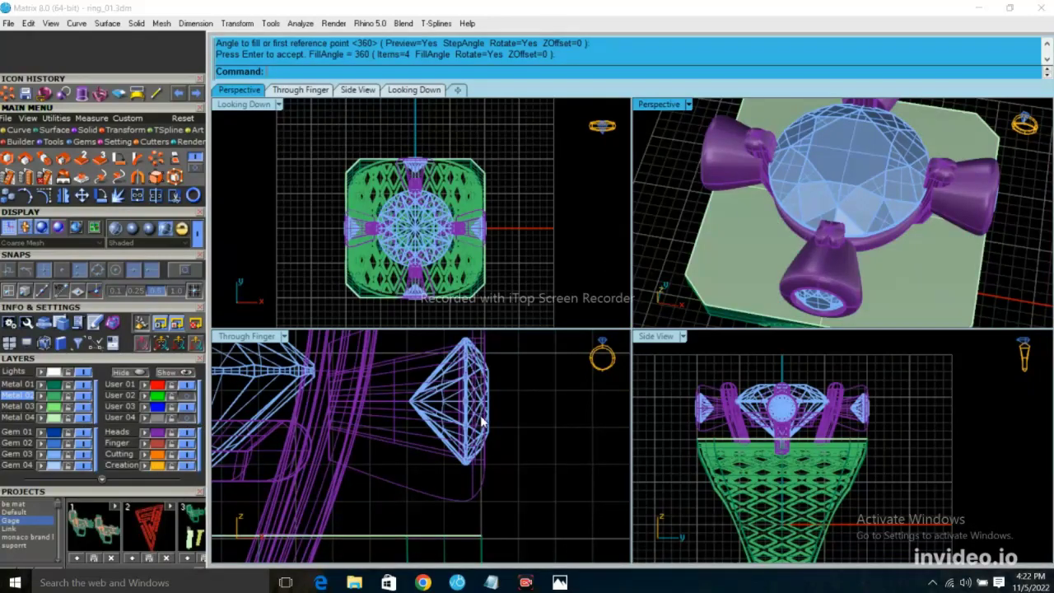
{"action": "scroll", "coordinate": [498, 423], "scroll_direction": "down", "scroll_amount": 5}
{"action": "scroll", "coordinate": [276, 469], "scroll_direction": "up", "scroll_amount": 2}
{"action": "scroll", "coordinate": [276, 470], "scroll_direction": "up", "scroll_amount": 2}
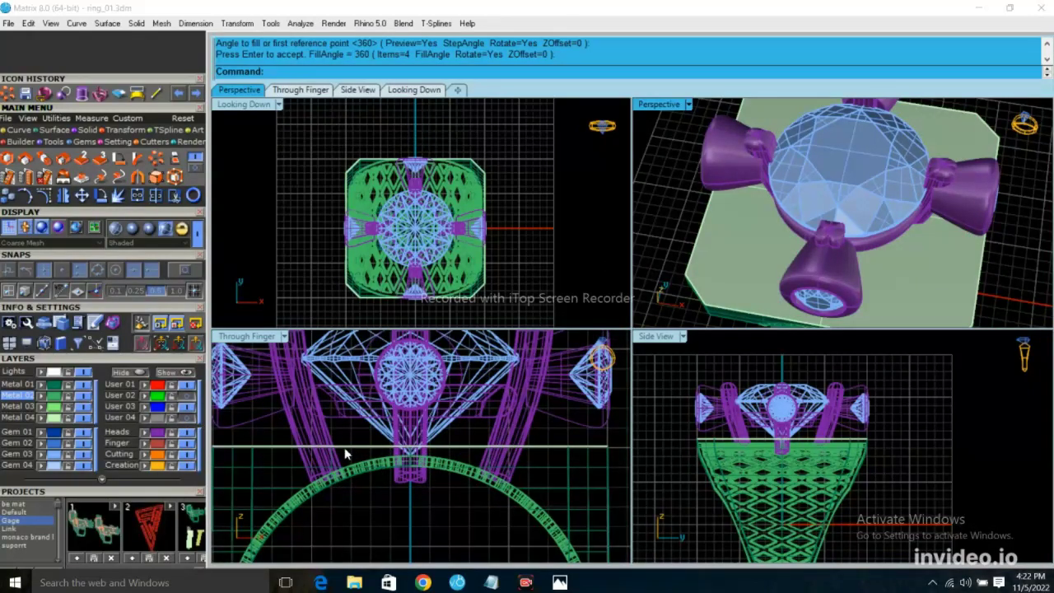
{"action": "left_click", "coordinate": [345, 451]}
{"action": "left_click", "coordinate": [417, 500]}
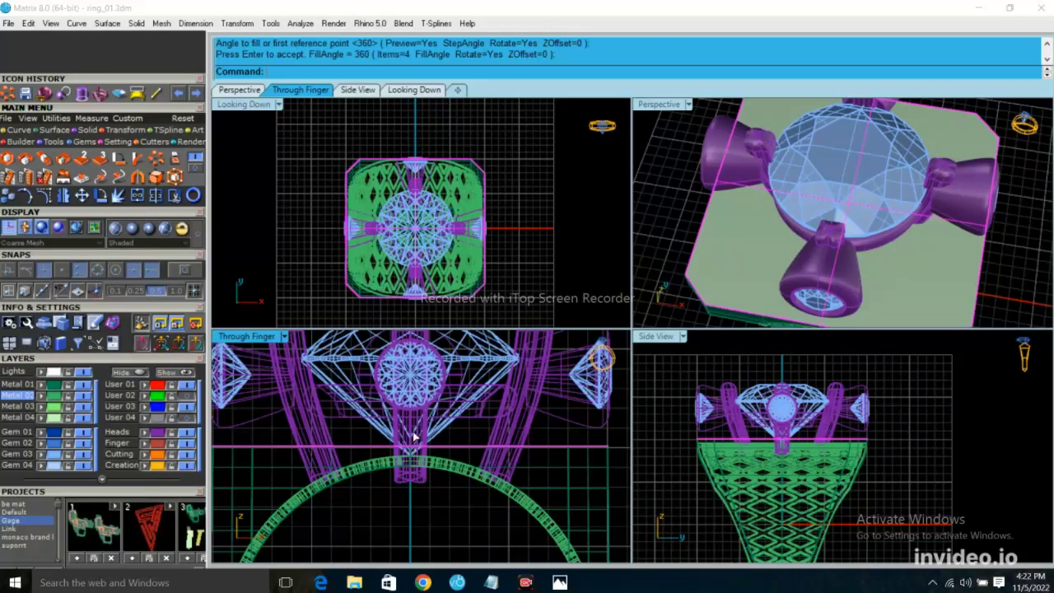
{"action": "left_click_drag", "start_coordinate": [414, 436], "coordinate": [413, 374]}
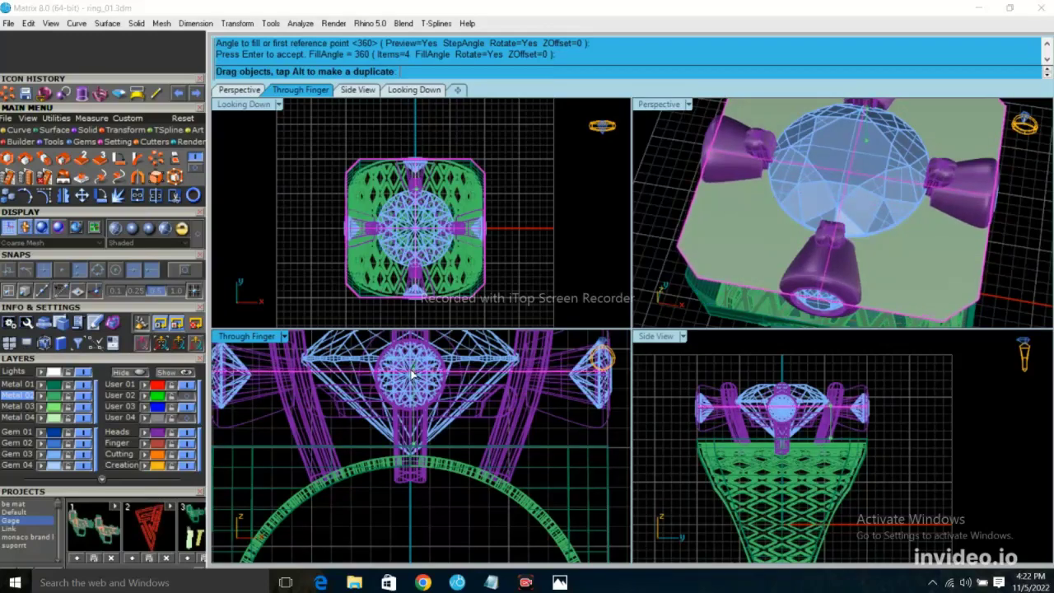
- Maximize the Looking Down view to fill the workspace
{"action": "scroll", "coordinate": [413, 222], "scroll_direction": "up", "scroll_amount": 3}
{"action": "scroll", "coordinate": [416, 197], "scroll_direction": "up", "scroll_amount": 1}
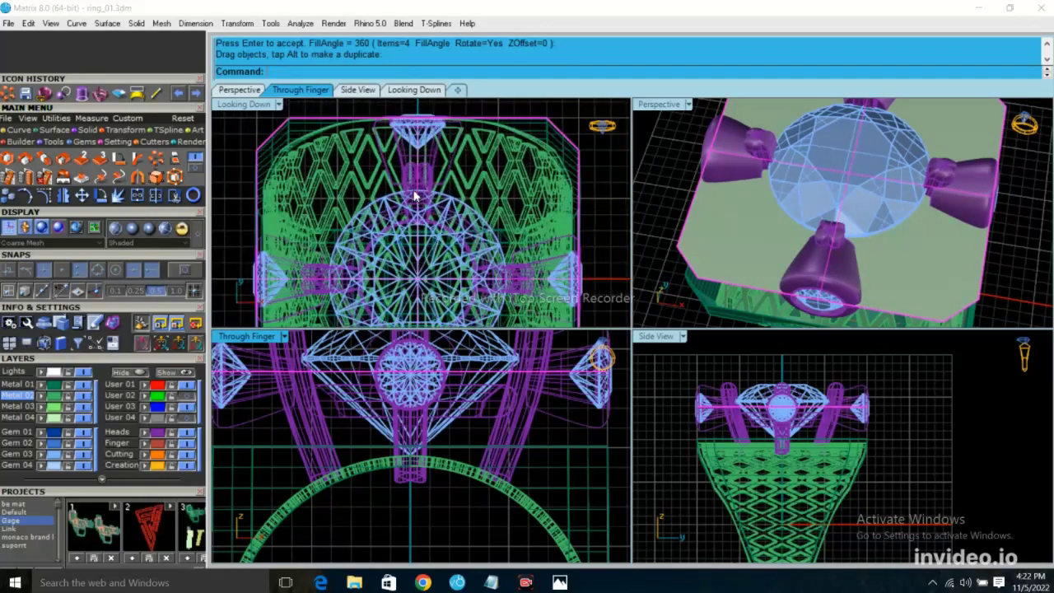
{"action": "double_click", "coordinate": [244, 105]}
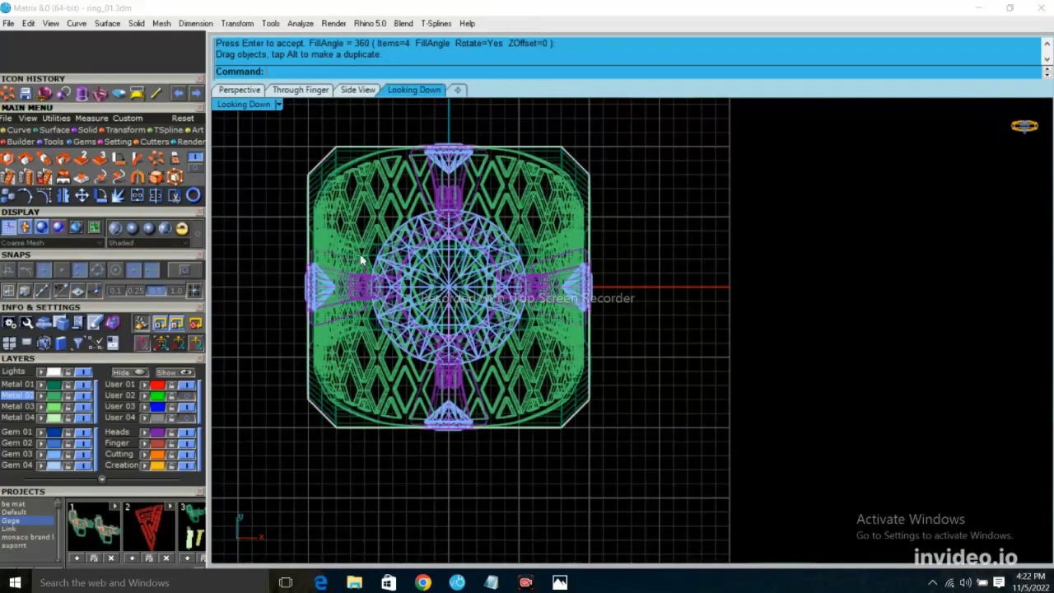
{"action": "scroll", "coordinate": [362, 258], "scroll_direction": "up", "scroll_amount": 3}
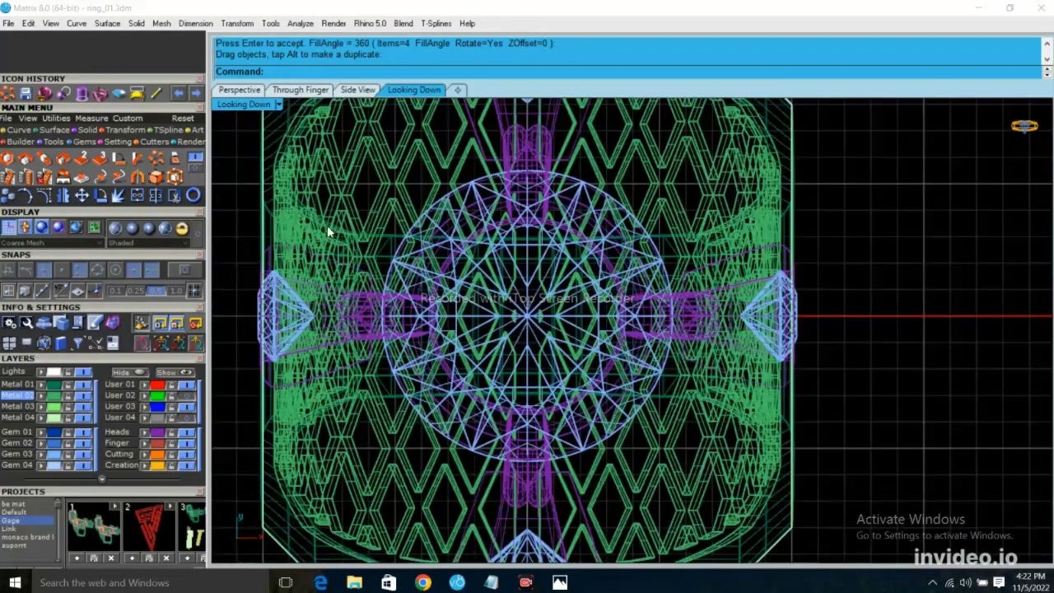
- Draw an angled guide line and mirror it across a horizontal axis
{"action": "left_click", "coordinate": [156, 93]}
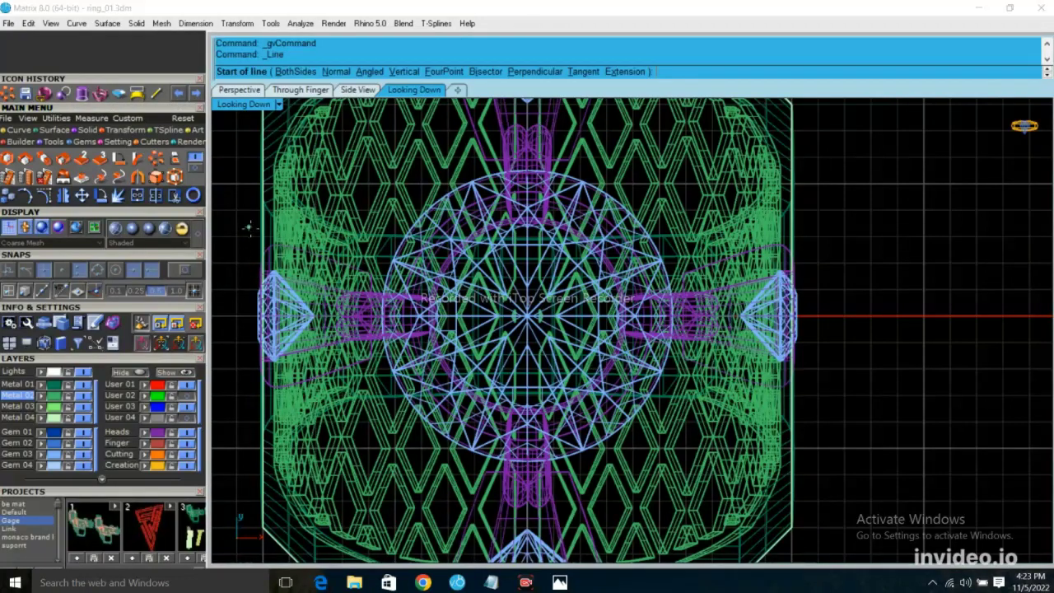
{"action": "left_click", "coordinate": [249, 227]}
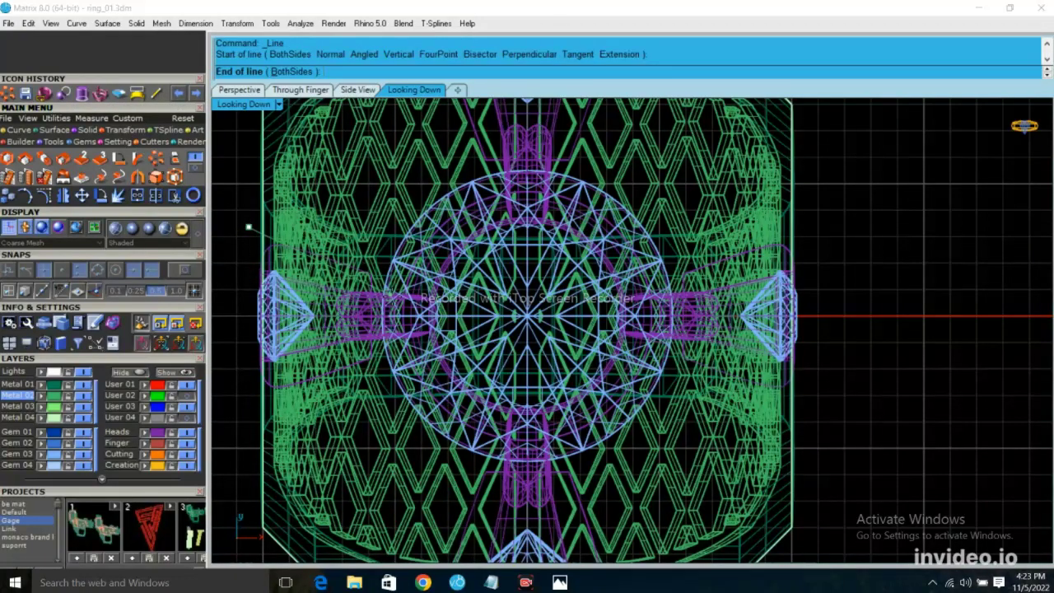
{"action": "left_click", "coordinate": [328, 286]}
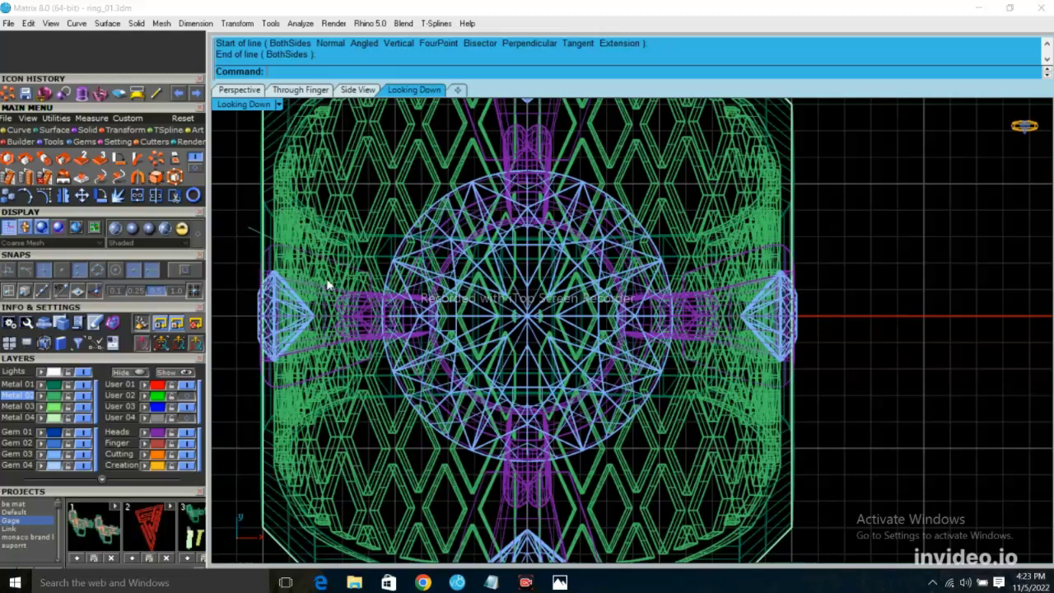
{"action": "left_click", "coordinate": [255, 232]}
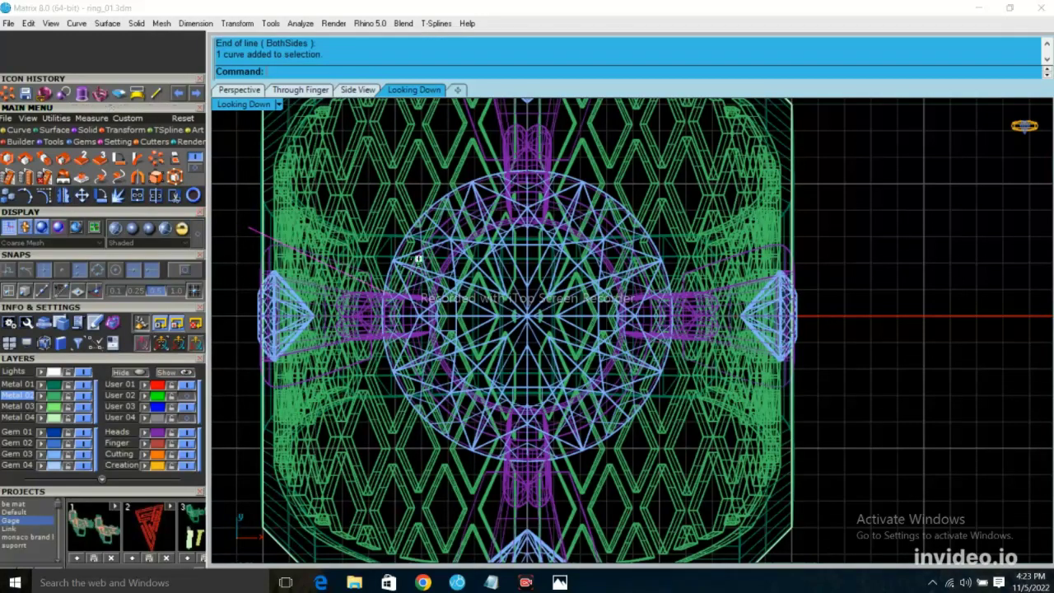
{"action": "left_click", "coordinate": [64, 196]}
{"action": "left_click", "coordinate": [528, 316]}
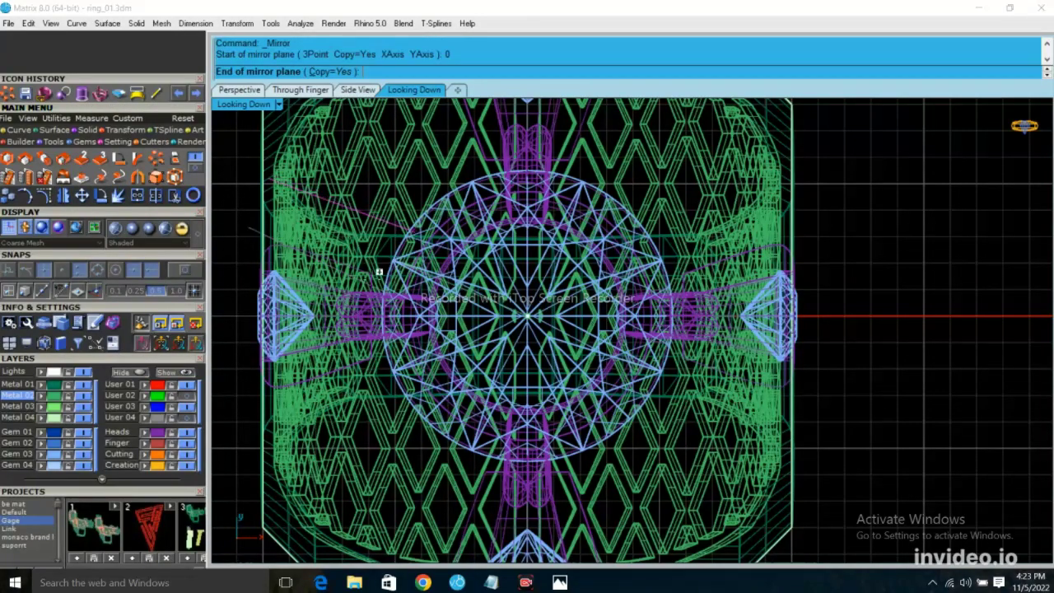
{"action": "left_click", "coordinate": [254, 316]}
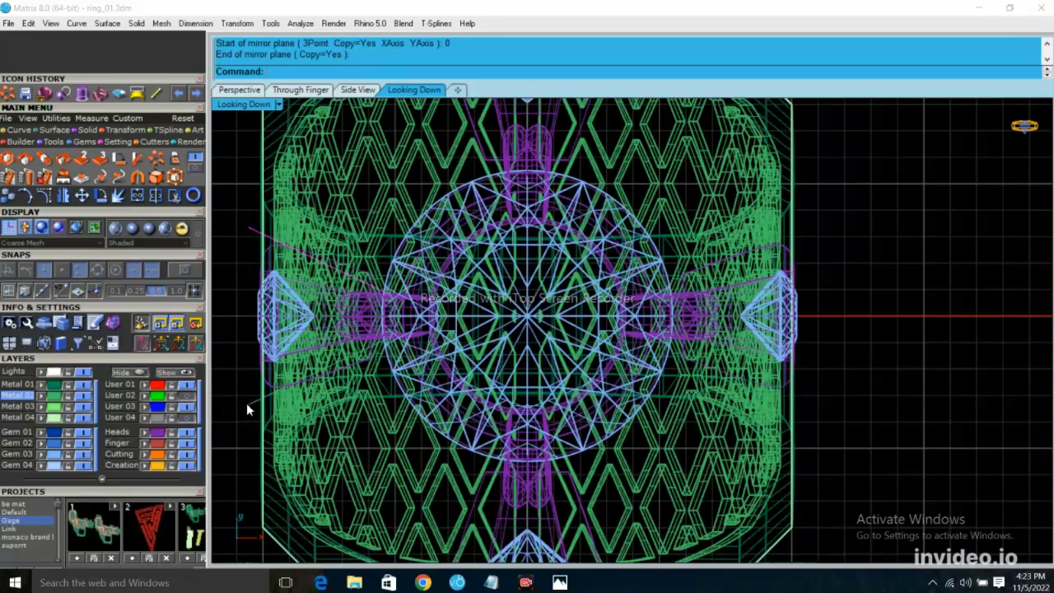
- Polar-array the mirrored guide line into 4 copies around the origin over 360°
{"action": "left_click", "coordinate": [246, 403]}
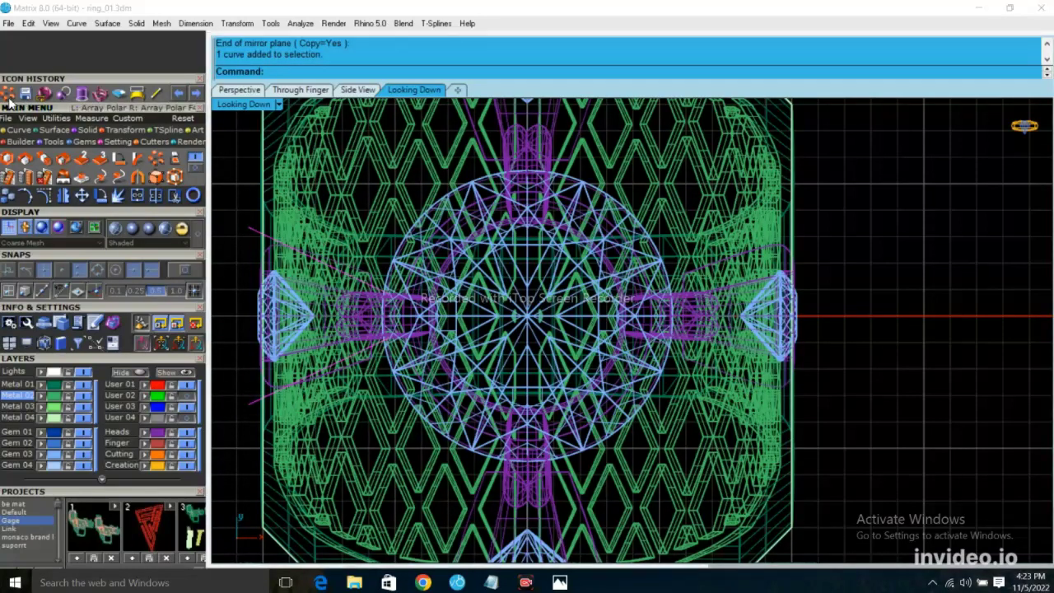
{"action": "left_click", "coordinate": [8, 93]}
{"action": "key", "text": "Return"}
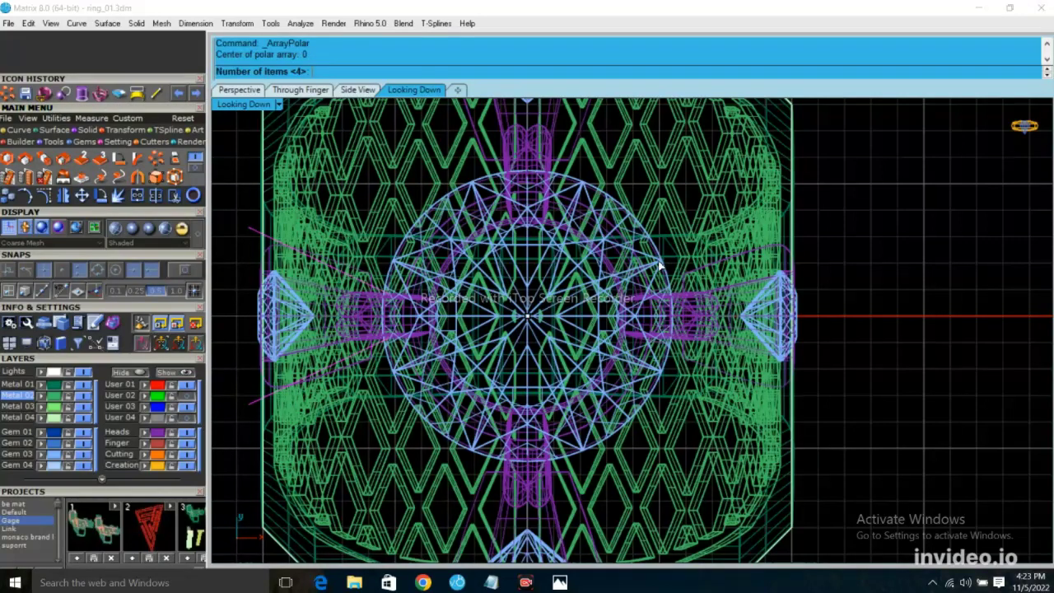
{"action": "key", "text": "Return"}
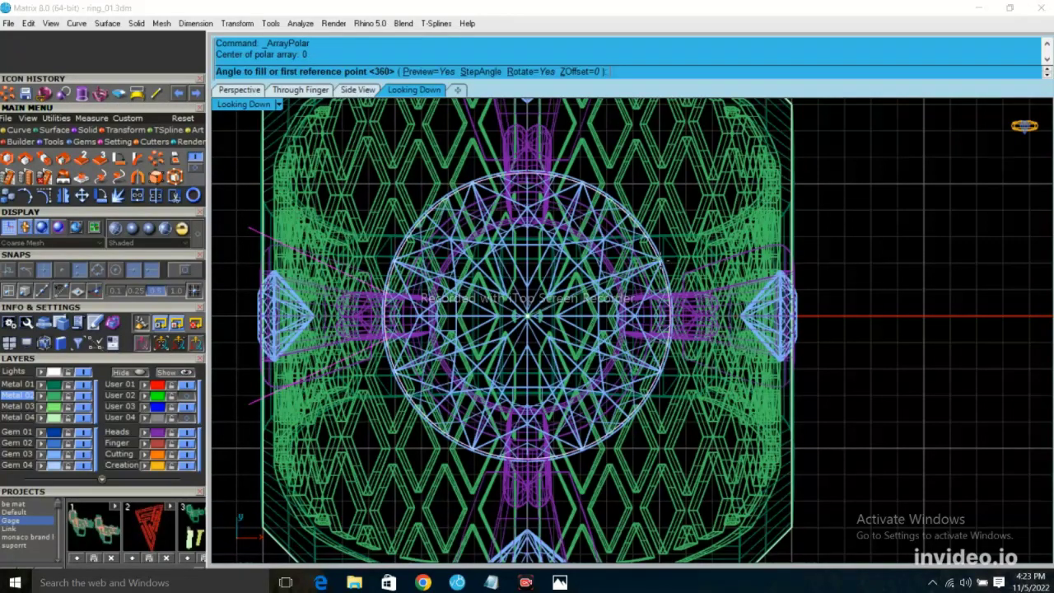
{"action": "key", "text": "Return"}
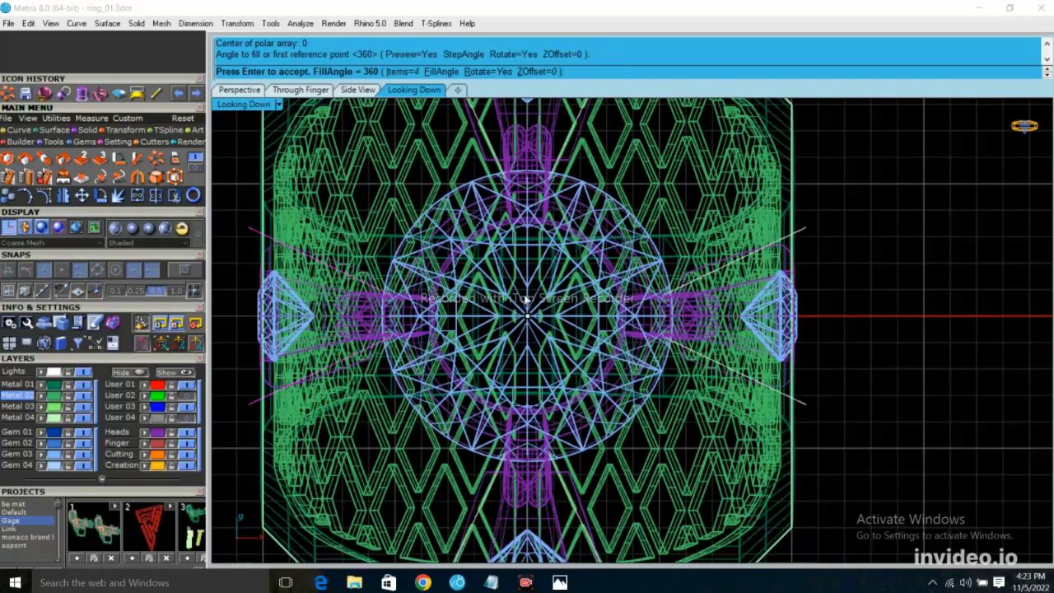
{"action": "scroll", "coordinate": [527, 300], "scroll_direction": "down", "scroll_amount": 2}
{"action": "key", "text": "Return"}
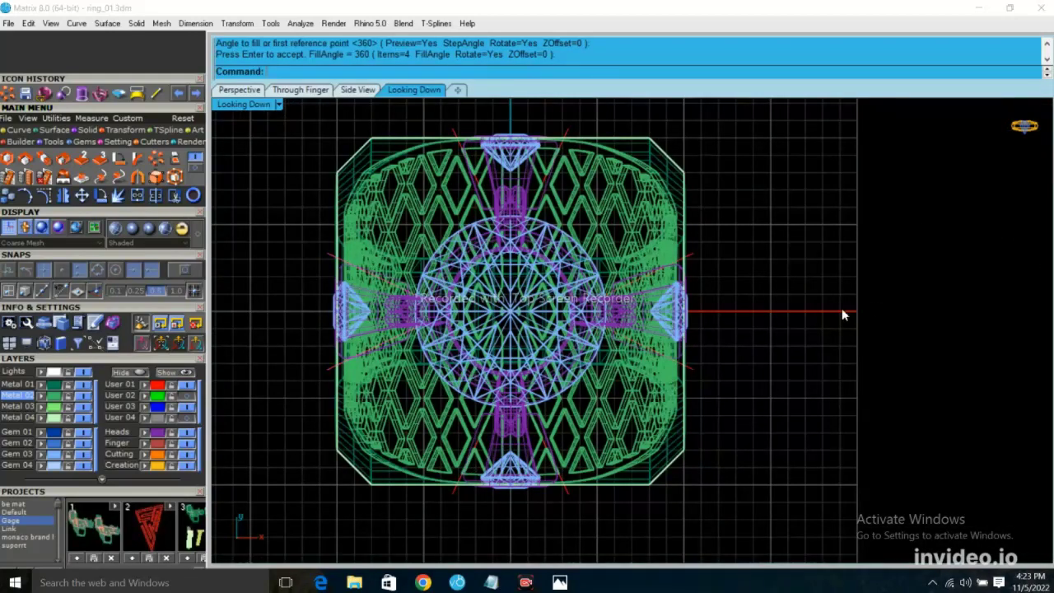
- Draw a circle centred at the ring origin (0), accepting the default diameter
{"action": "left_click", "coordinate": [19, 131]}
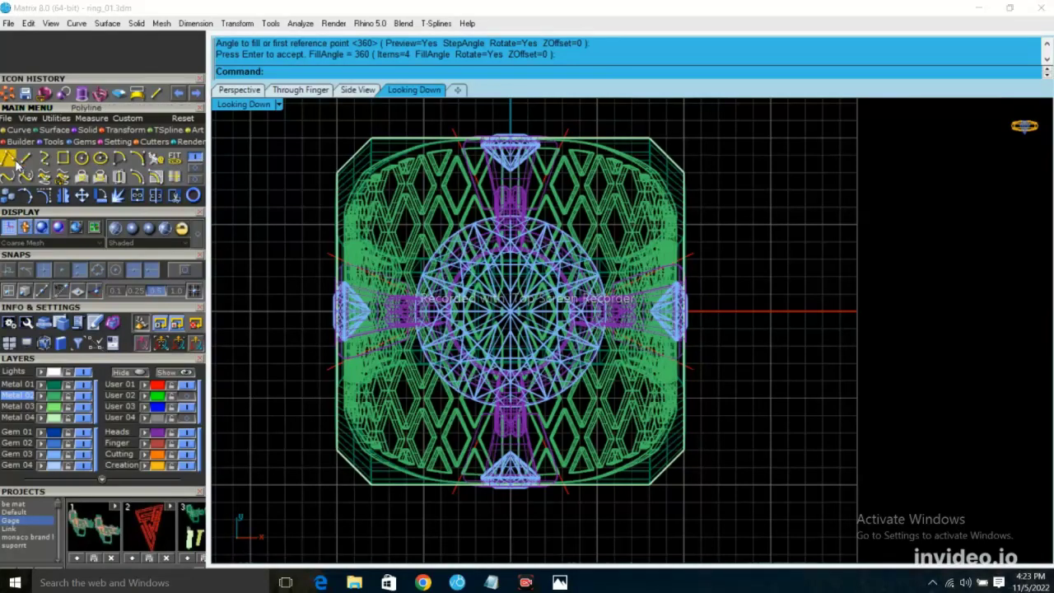
{"action": "left_click", "coordinate": [82, 158]}
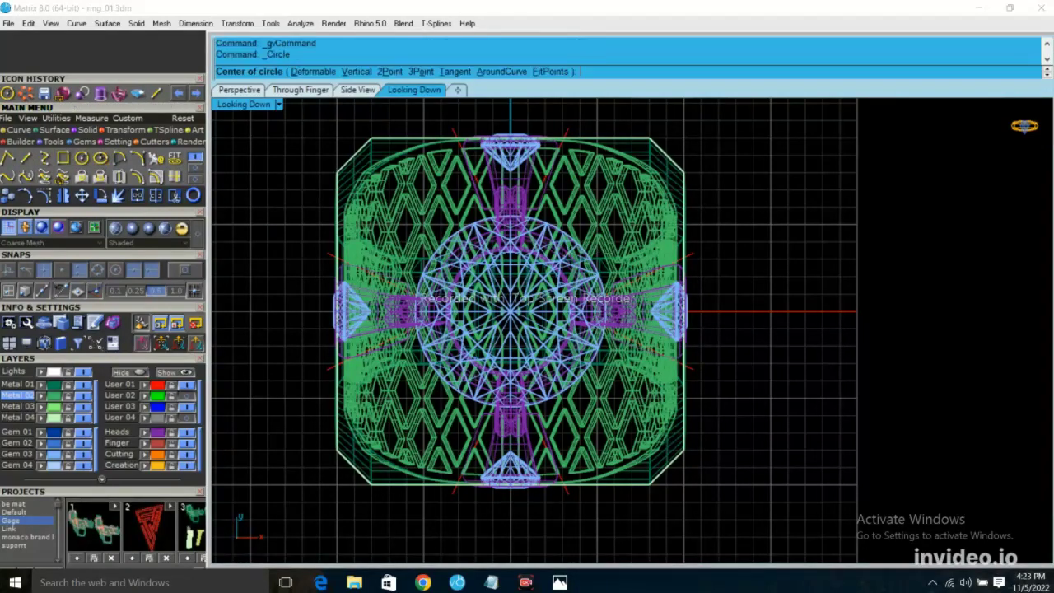
{"action": "type", "text": "0"}
{"action": "left_click", "coordinate": [511, 298]}
{"action": "scroll", "coordinate": [564, 239], "scroll_direction": "up", "scroll_amount": 3}
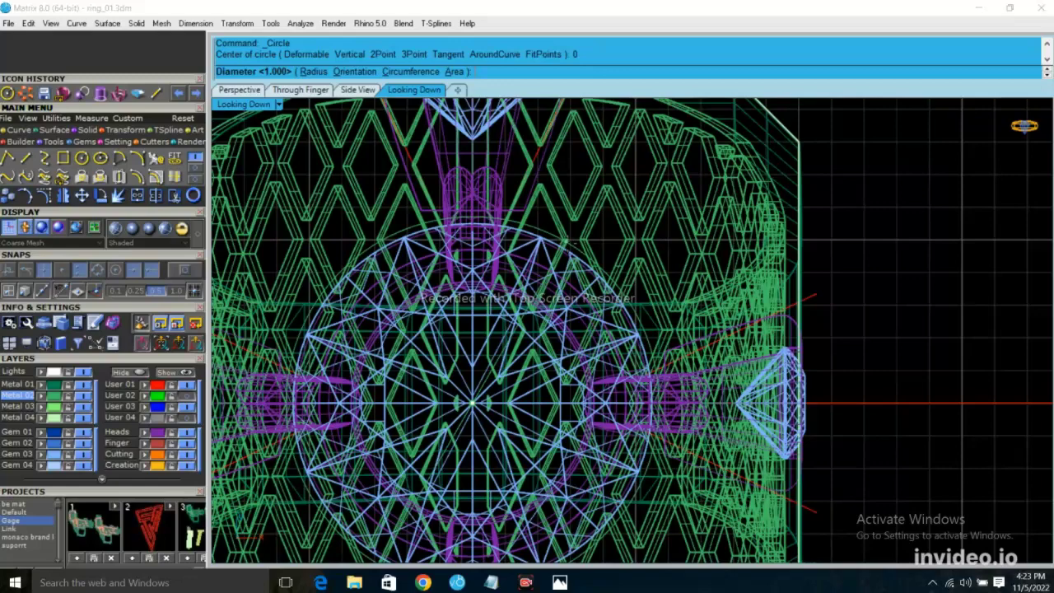
{"action": "left_click", "coordinate": [571, 247]}
{"action": "scroll", "coordinate": [501, 247], "scroll_direction": "down", "scroll_amount": 5}
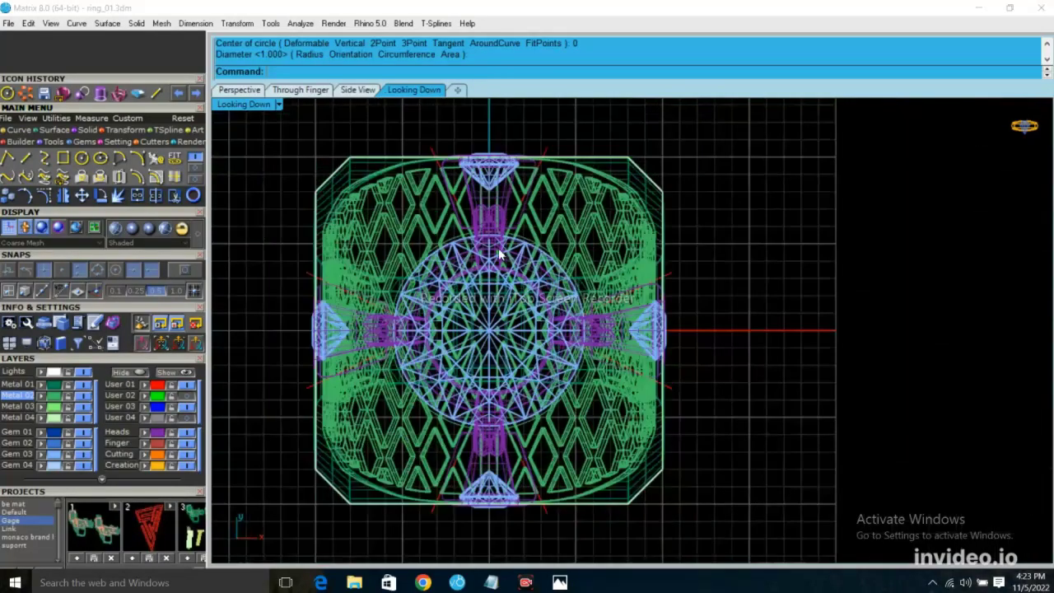
{"action": "scroll", "coordinate": [429, 237], "scroll_direction": "up", "scroll_amount": 5}
- Move the new circle to the red User 01 layer and hide the lattice shank metal layer
{"action": "left_click", "coordinate": [418, 234]}
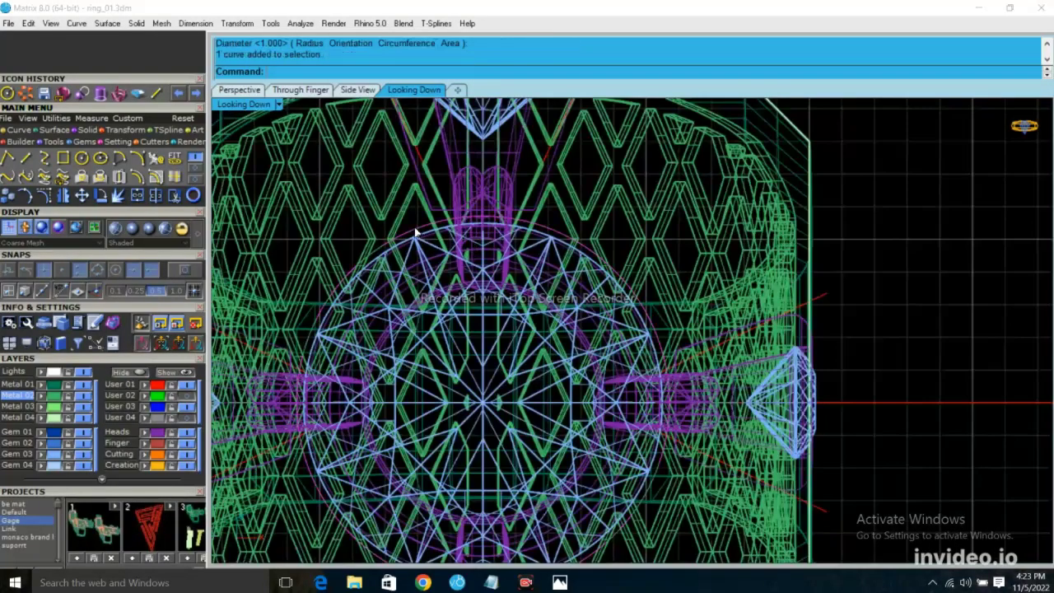
{"action": "left_click", "coordinate": [147, 385]}
{"action": "scroll", "coordinate": [441, 235], "scroll_direction": "down", "scroll_amount": 3}
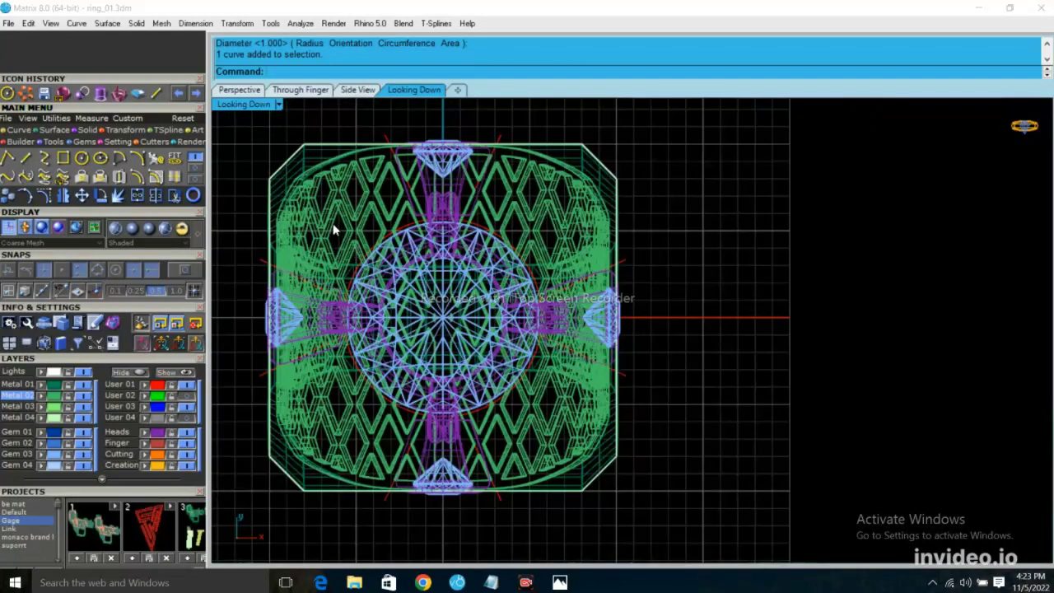
{"action": "left_click", "coordinate": [30, 417]}
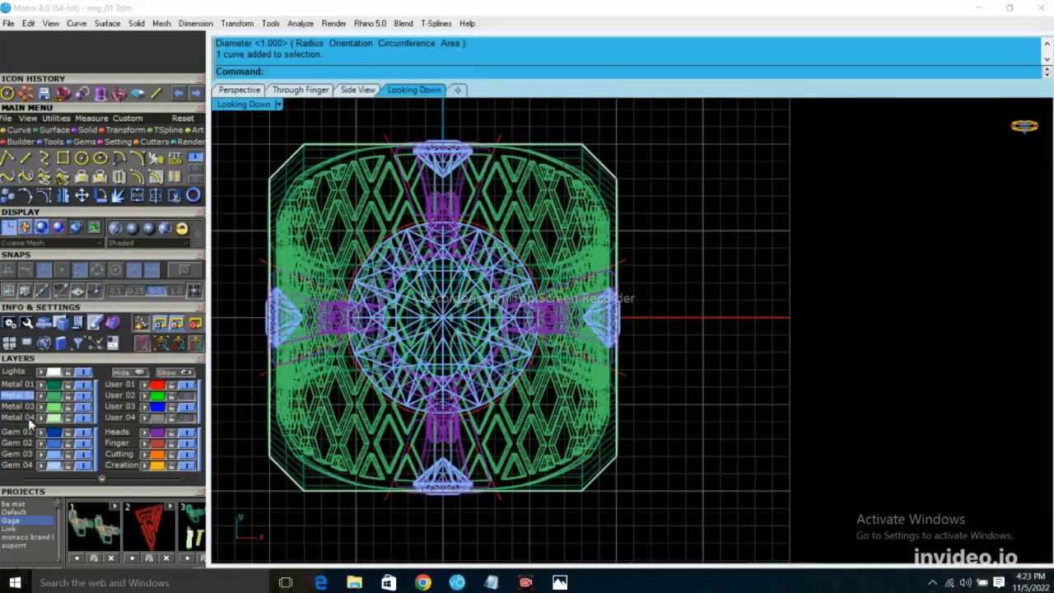
- Hide the remaining metal layers, the dark-green lattice, the Heads layer and the Gem layer
{"action": "left_click", "coordinate": [83, 406]}
{"action": "left_click", "coordinate": [85, 394]}
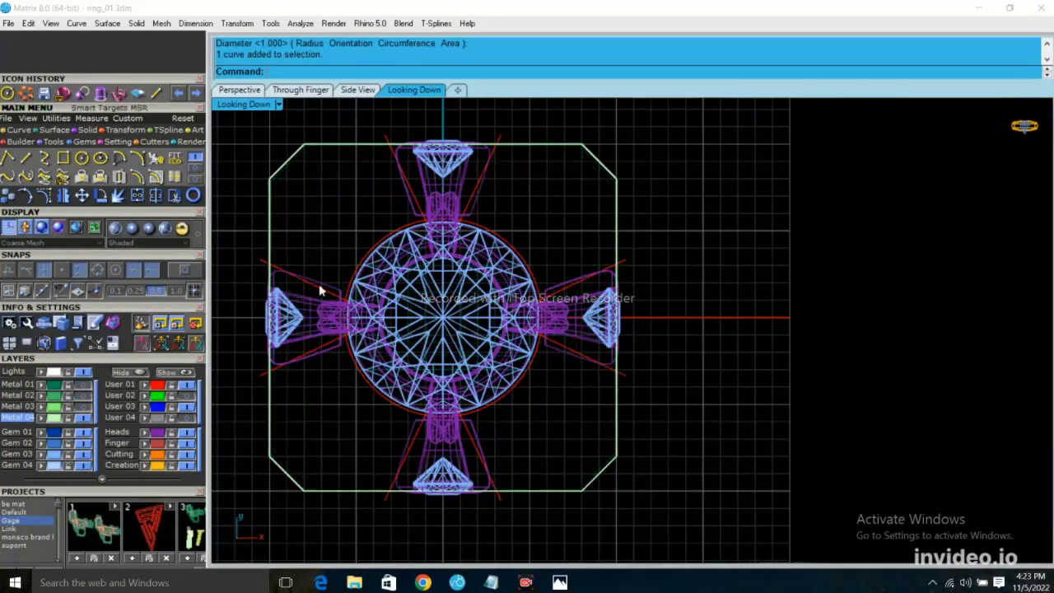
{"action": "scroll", "coordinate": [302, 173], "scroll_direction": "down", "scroll_amount": 1}
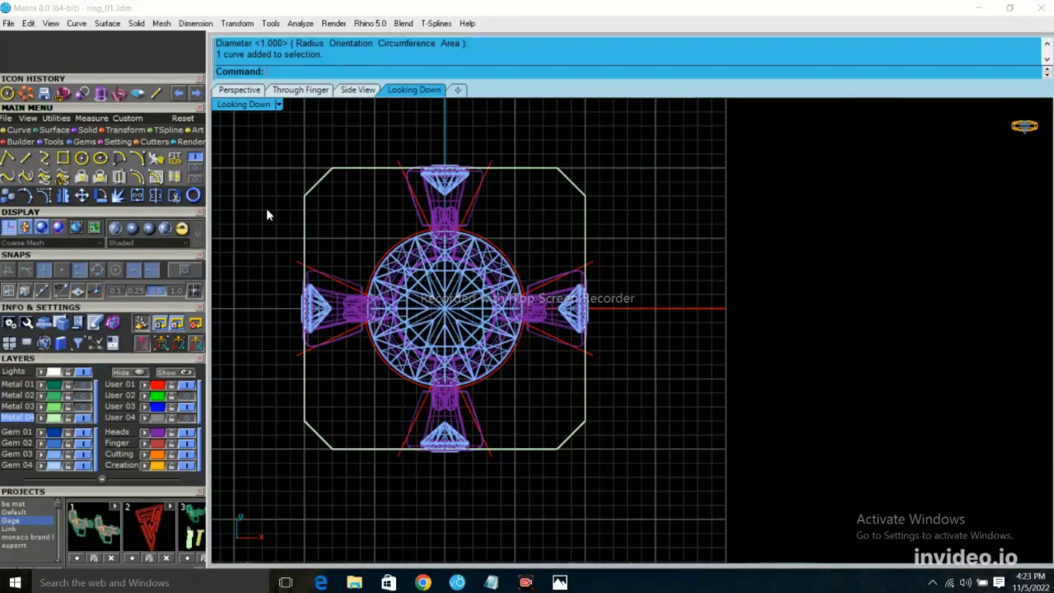
{"action": "left_click", "coordinate": [187, 433]}
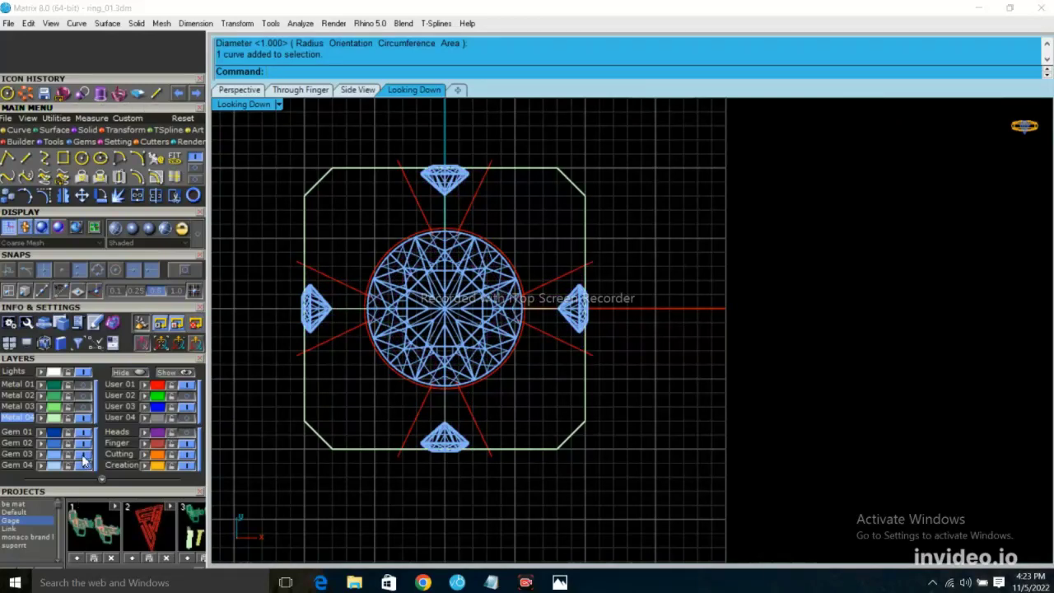
{"action": "left_click", "coordinate": [82, 458]}
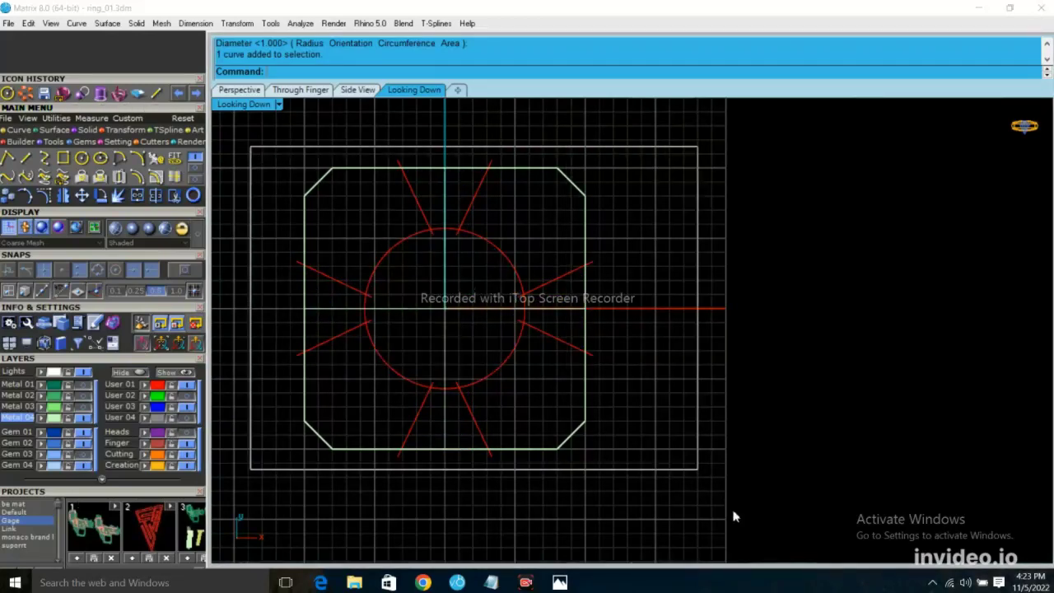
- Window-select the remaining curves and the flat surface for trimming
{"action": "left_click_drag", "start_coordinate": [250, 152], "coordinate": [736, 526]}
{"action": "left_click", "coordinate": [175, 195]}
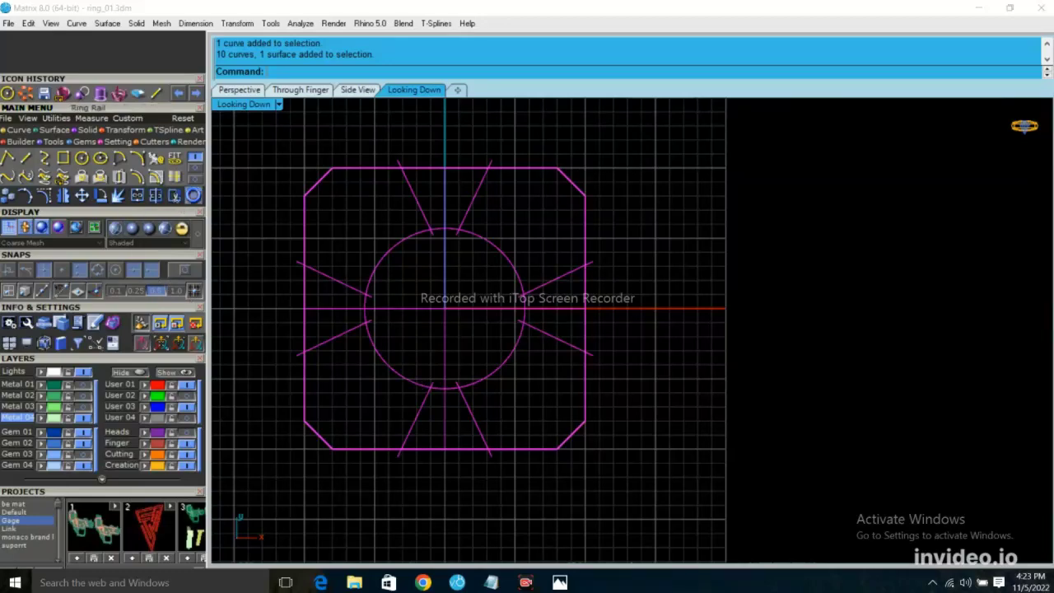
{"action": "scroll", "coordinate": [441, 207], "scroll_direction": "up", "scroll_amount": 3}
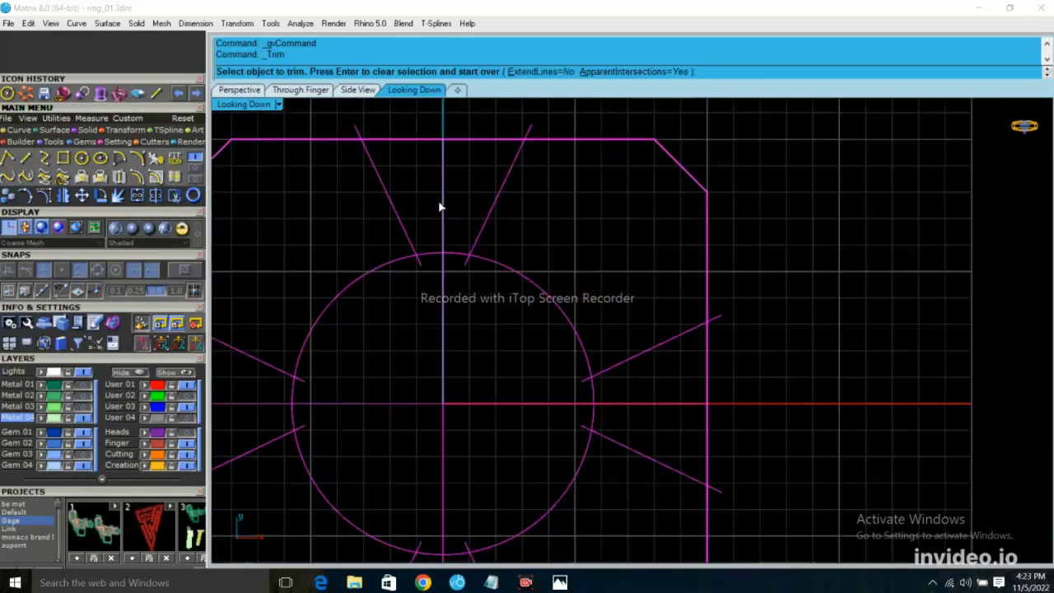
- In perspective view, make a first trim attempt with the red guide curves as cutters, then cancel it
{"action": "left_click", "coordinate": [239, 90]}
{"action": "scroll", "coordinate": [539, 335], "scroll_direction": "down", "scroll_amount": 5}
{"action": "mouse_move", "coordinate": [539, 335]}
{"action": "right_mouse_down"}
{"action": "mouse_move", "coordinate": [612, 431]}
{"action": "mouse_move", "coordinate": [569, 304]}
{"action": "right_mouse_up"}
{"action": "key", "text": "Return"}
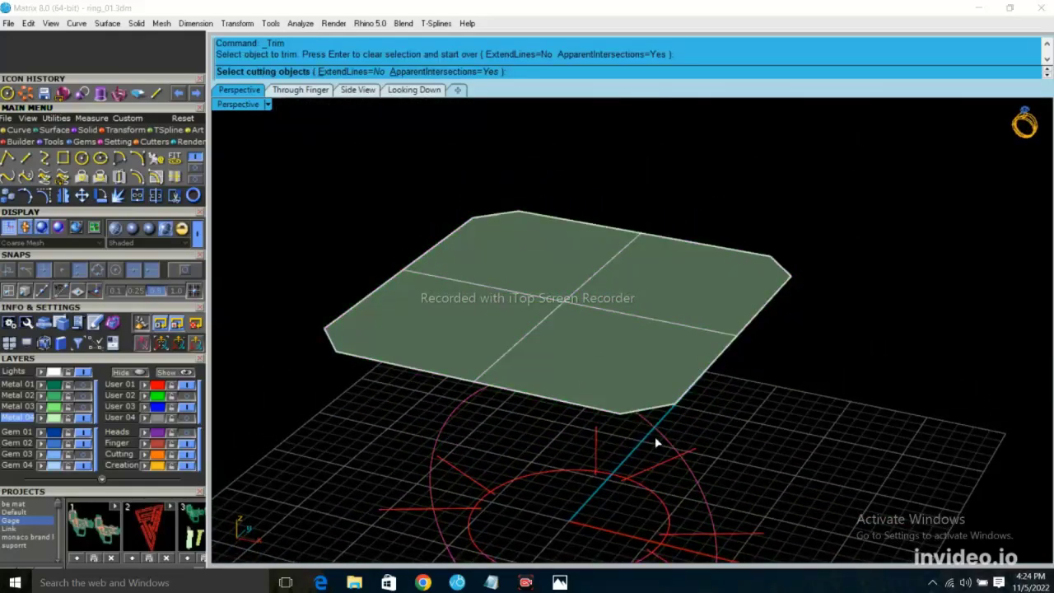
{"action": "right_click_drag", "start_coordinate": [547, 413], "coordinate": [380, 419]}
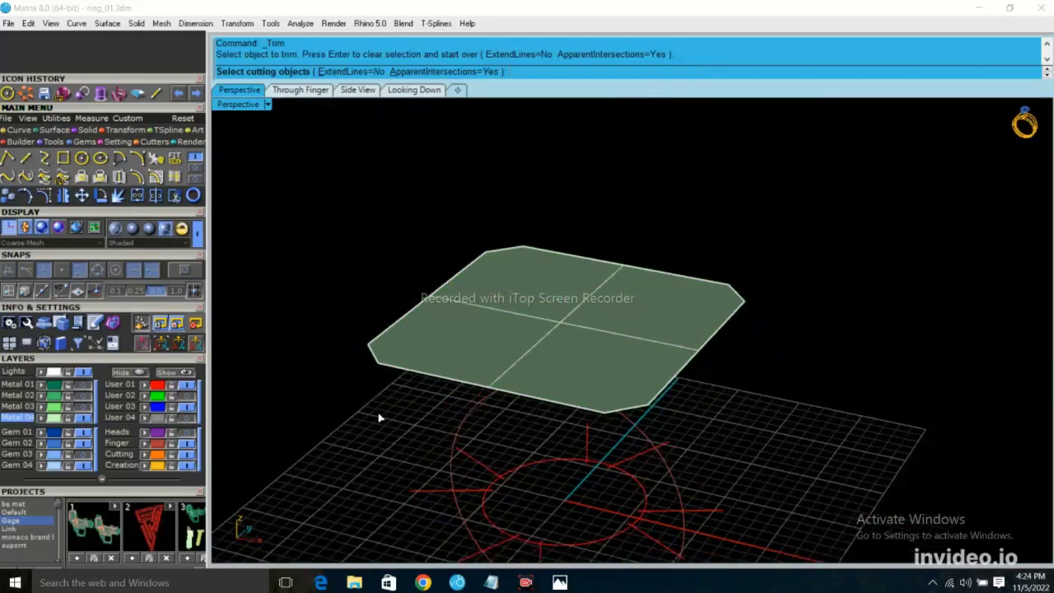
{"action": "left_click", "coordinate": [120, 385]}
{"action": "left_click", "coordinate": [562, 358]}
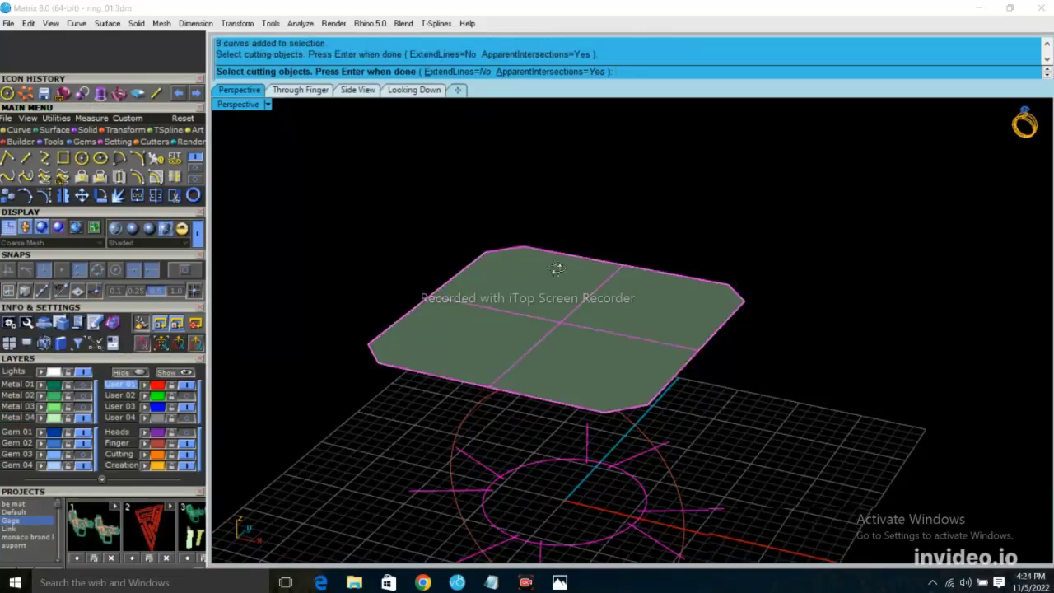
{"action": "right_click_drag", "start_coordinate": [563, 358], "coordinate": [595, 383]}
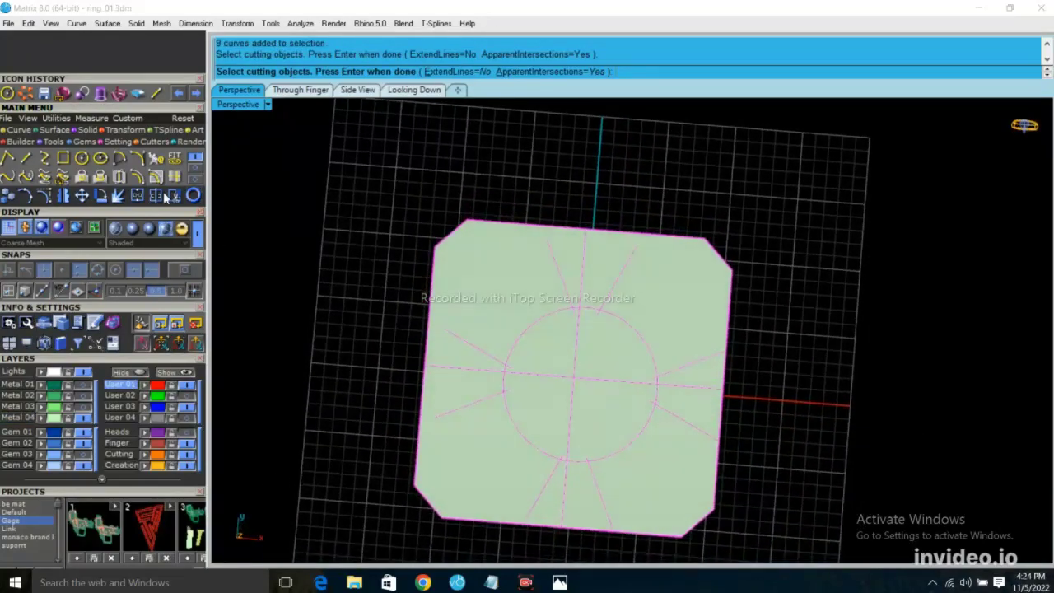
{"action": "left_click", "coordinate": [164, 197]}
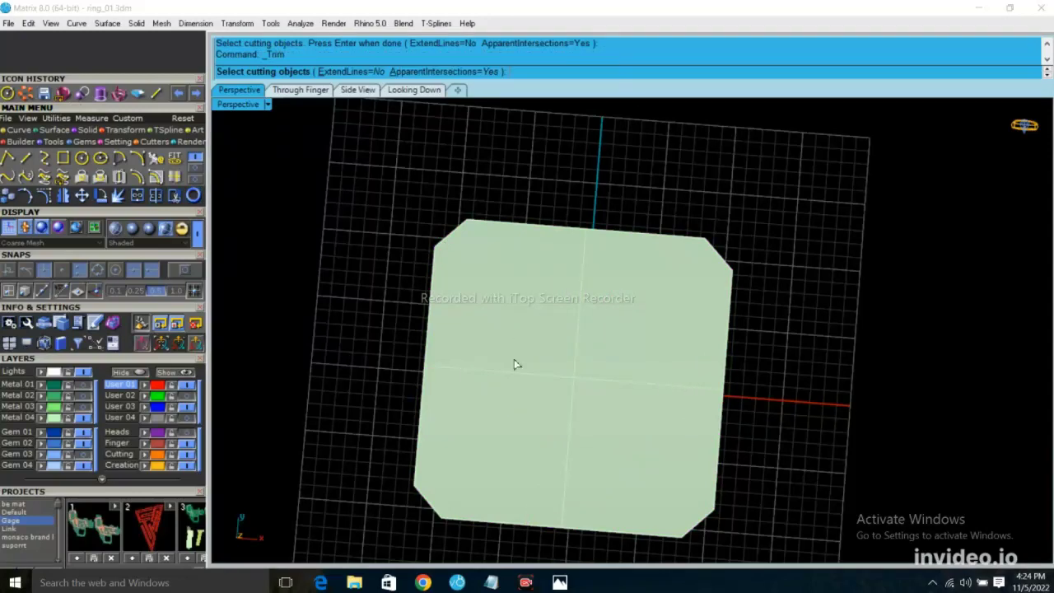
{"action": "key", "text": "Escape"}
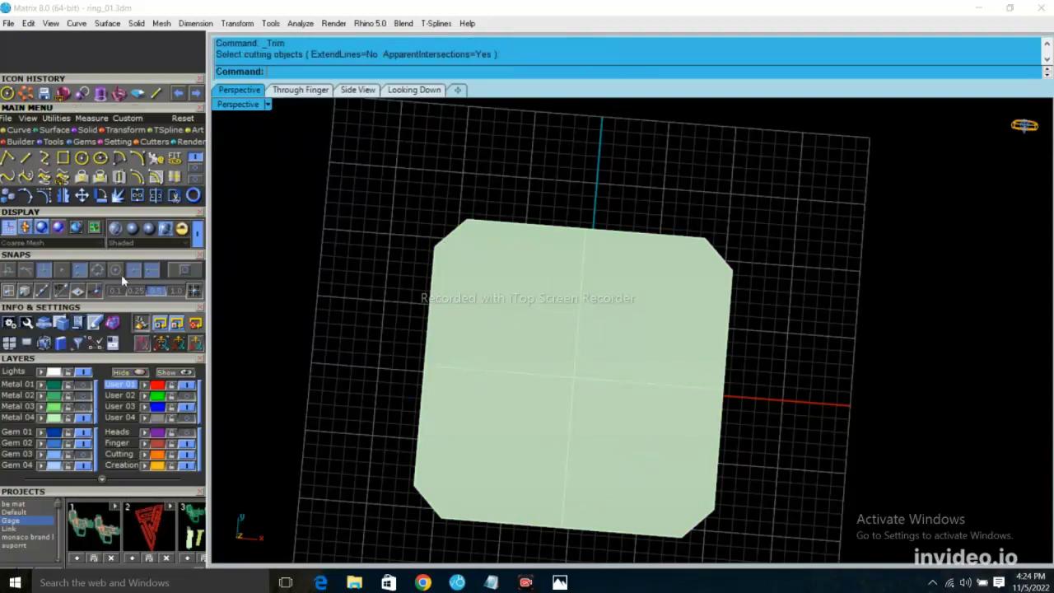
- Reselect the cutter curves and plate, then trim away the centre circle and the top and left wedges
{"action": "left_click", "coordinate": [18, 417]}
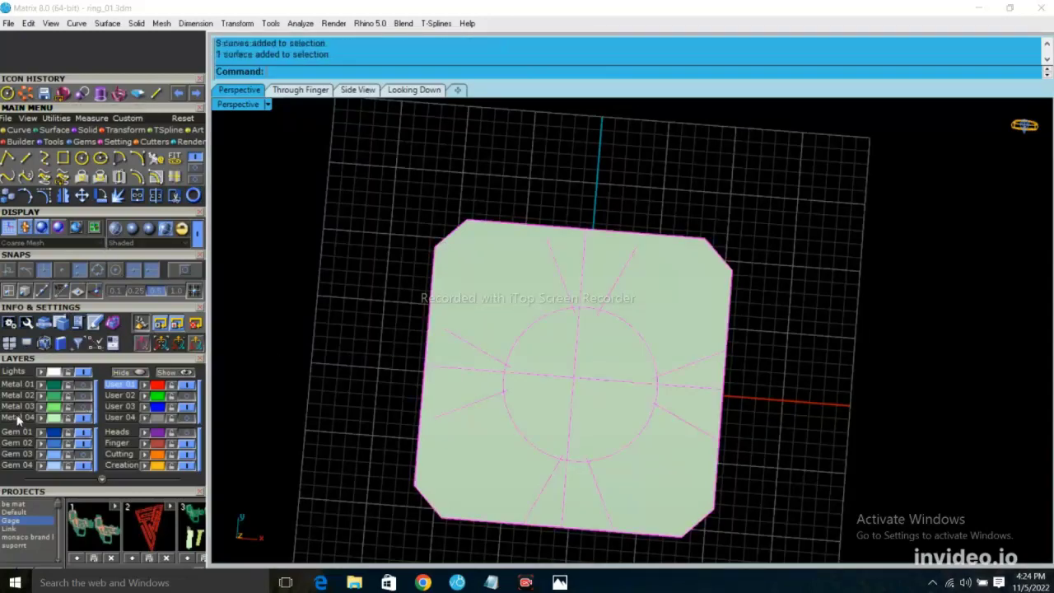
{"action": "left_click", "coordinate": [174, 196]}
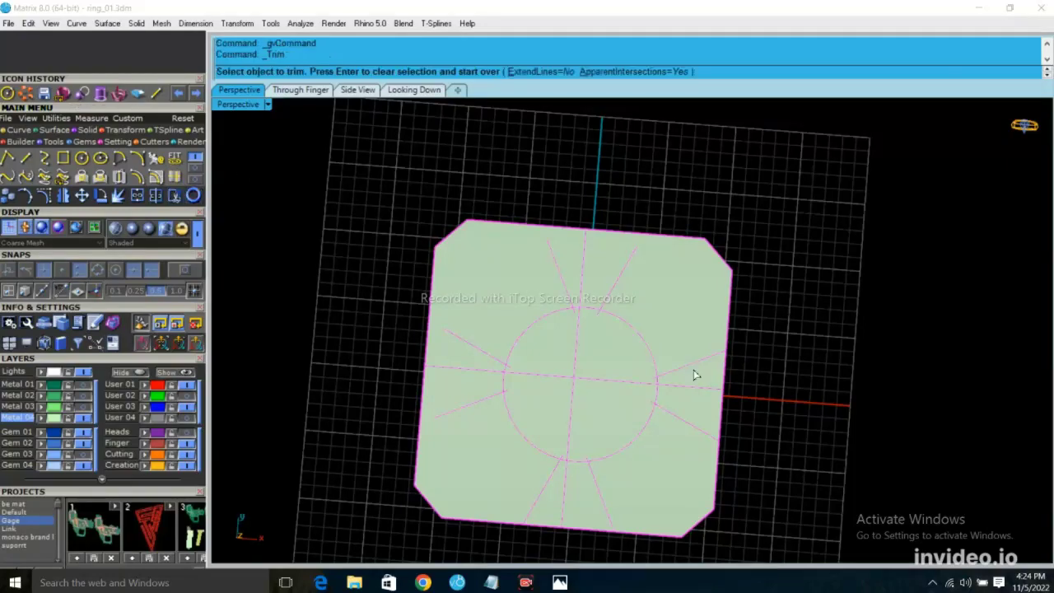
{"action": "left_click", "coordinate": [553, 356]}
{"action": "scroll", "coordinate": [579, 258], "scroll_direction": "up", "scroll_amount": 3}
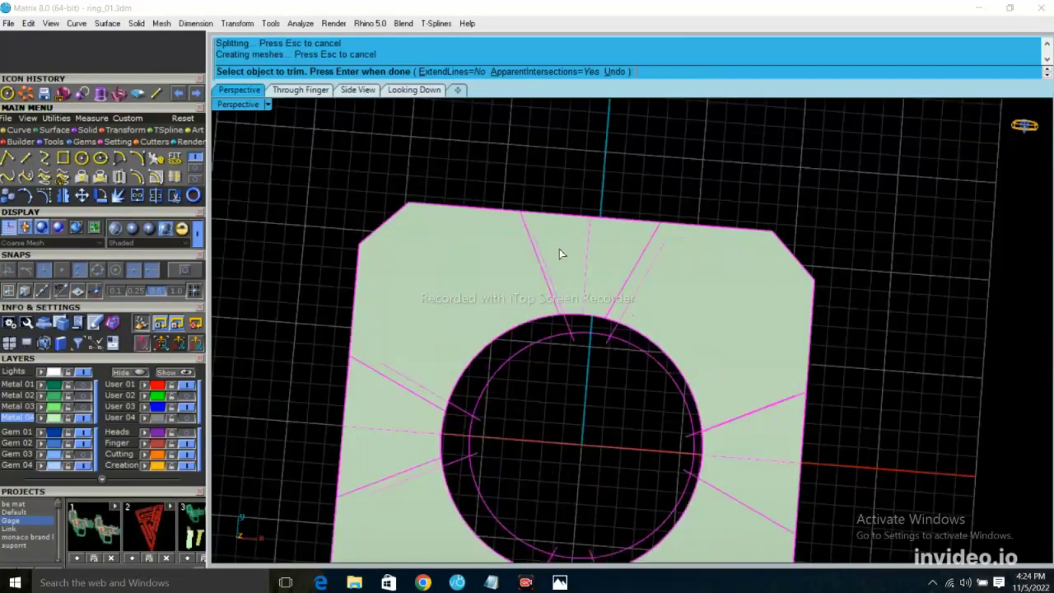
{"action": "left_click", "coordinate": [559, 249]}
{"action": "left_click", "coordinate": [367, 440]}
- Trim away the bottom and right wedges, leaving four separate pads around the circular opening
{"action": "scroll", "coordinate": [458, 433], "scroll_direction": "down", "scroll_amount": 3}
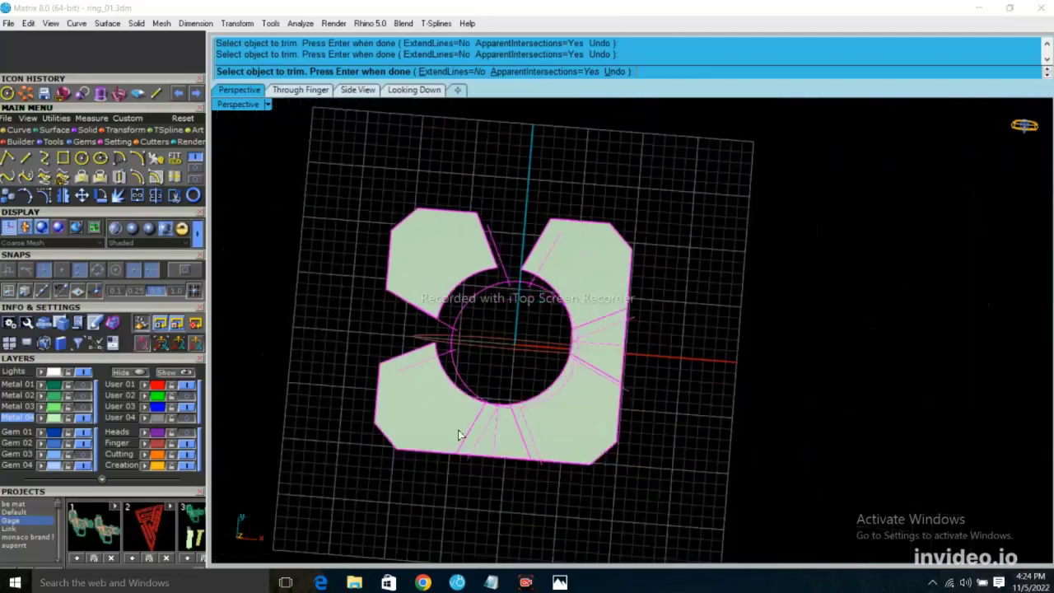
{"action": "scroll", "coordinate": [554, 428], "scroll_direction": "up", "scroll_amount": 5}
{"action": "left_click", "coordinate": [554, 428]}
{"action": "left_click", "coordinate": [799, 213]}
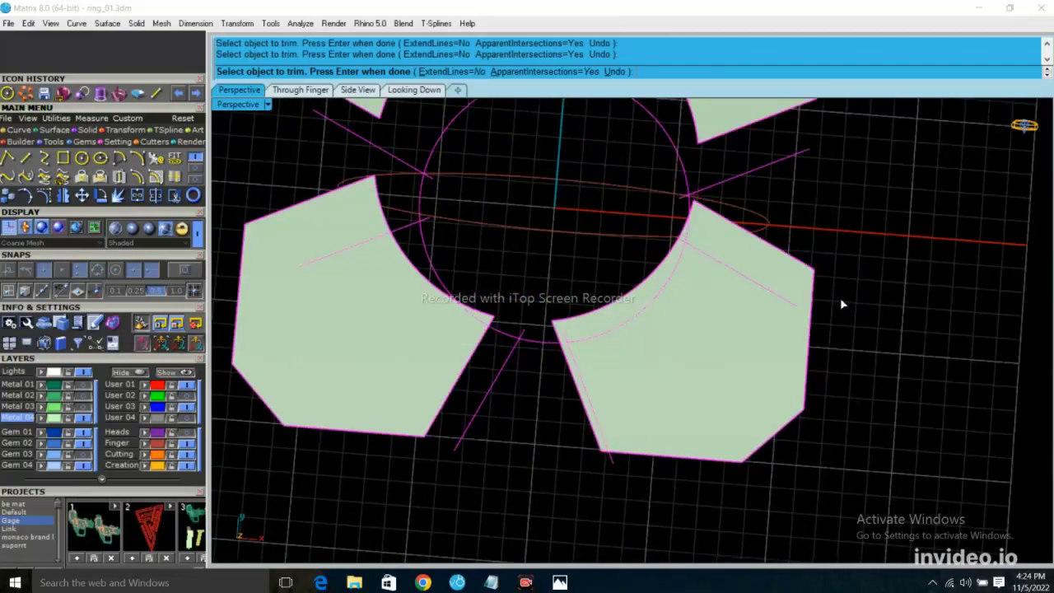
{"action": "key", "text": "Return"}
{"action": "scroll", "coordinate": [541, 388], "scroll_direction": "down", "scroll_amount": 2}
{"action": "scroll", "coordinate": [576, 327], "scroll_direction": "up", "scroll_amount": 2}
{"action": "mouse_move", "coordinate": [576, 327]}
{"action": "right_mouse_down"}
{"action": "mouse_move", "coordinate": [701, 233]}
{"action": "mouse_move", "coordinate": [635, 327]}
{"action": "mouse_move", "coordinate": [614, 317]}
{"action": "right_mouse_up"}
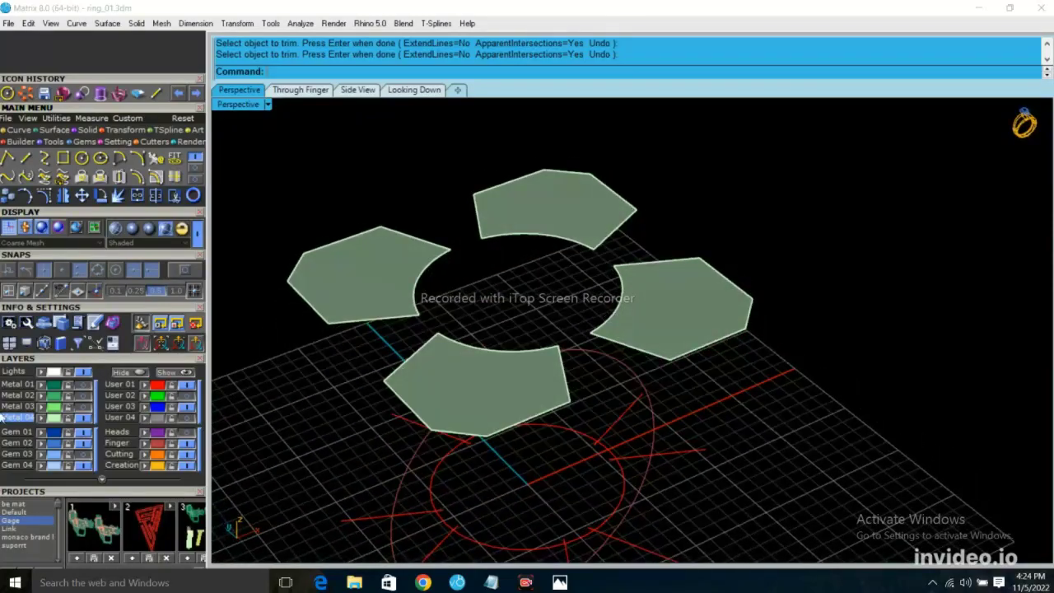
- Turn Metal 01 on and back off, and show the lattice band layer
{"action": "left_click", "coordinate": [82, 385]}
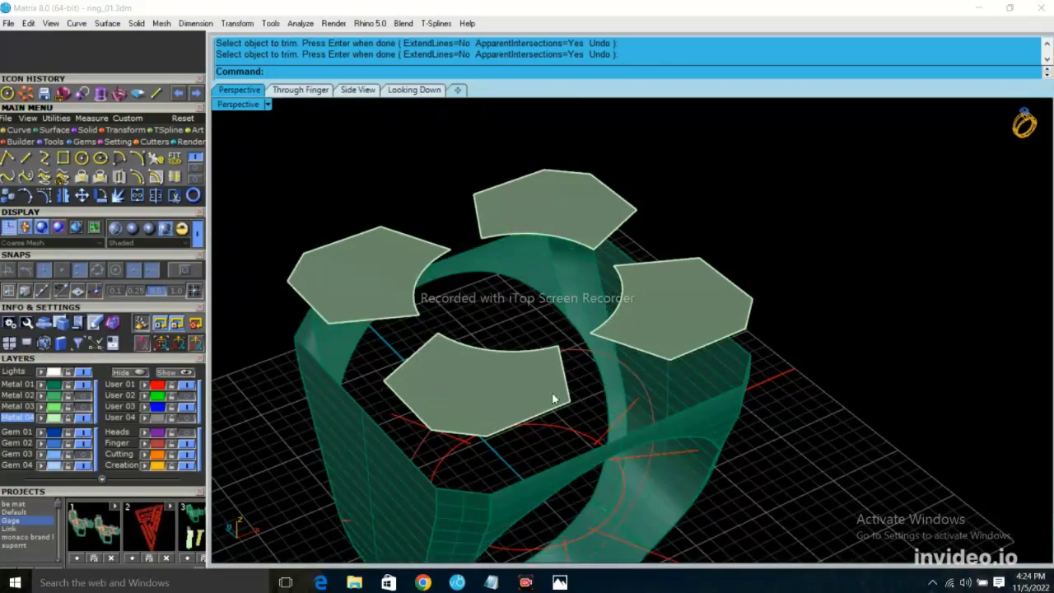
{"action": "right_click_drag", "start_coordinate": [552, 392], "coordinate": [482, 337]}
{"action": "left_click", "coordinate": [83, 385]}
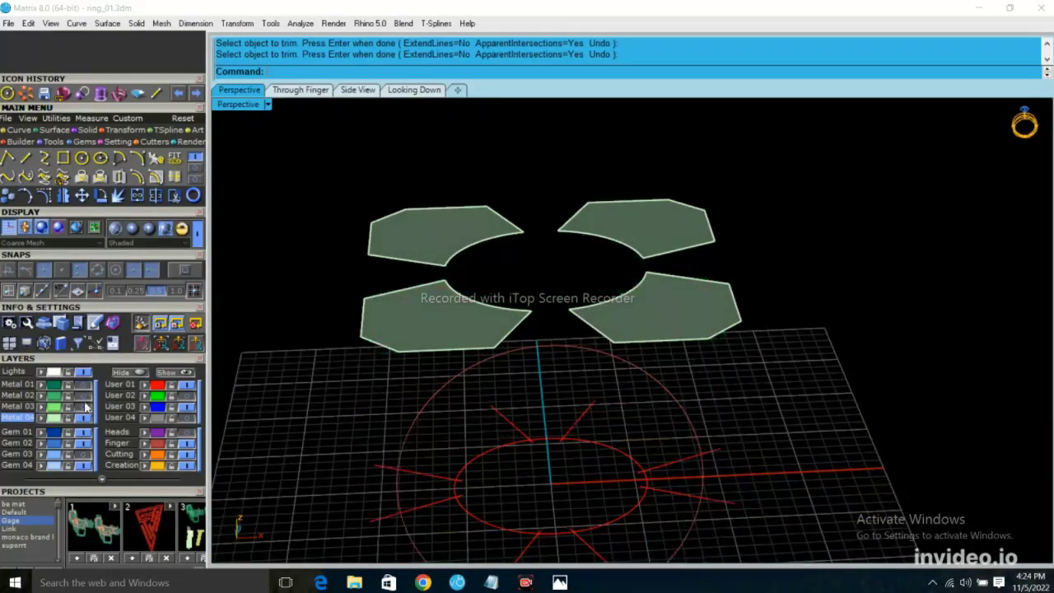
{"action": "left_click", "coordinate": [82, 406]}
{"action": "mouse_move", "coordinate": [577, 371]}
{"action": "right_mouse_down"}
{"action": "mouse_move", "coordinate": [522, 307]}
{"action": "mouse_move", "coordinate": [461, 370]}
{"action": "right_mouse_up"}
- Show the Heads and Gem layers, briefly selecting the centre gem and the four Gem 03 side gems to check them
{"action": "left_click", "coordinate": [187, 431]}
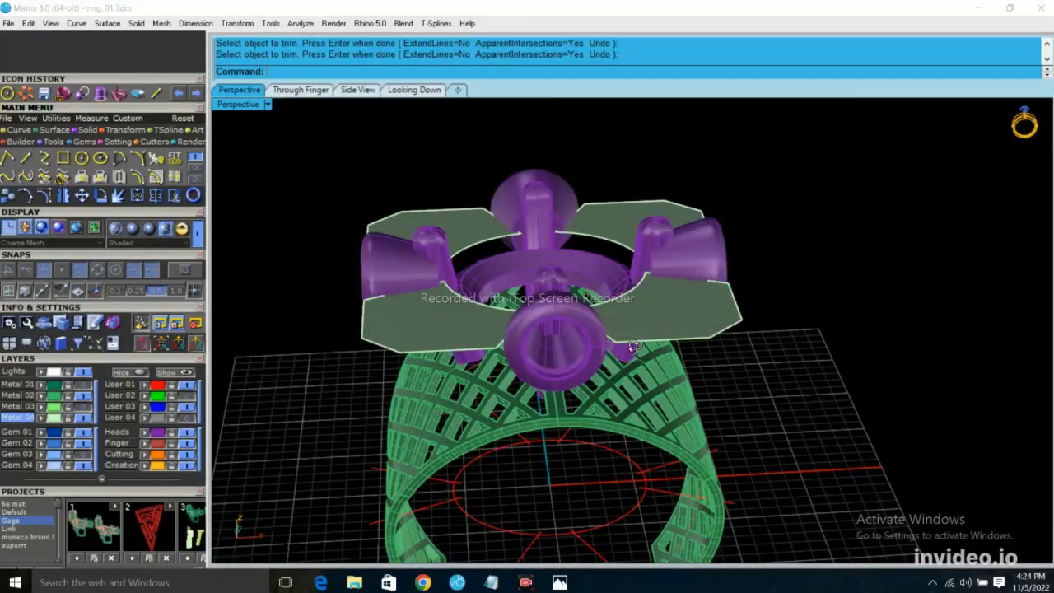
{"action": "mouse_move", "coordinate": [635, 348]}
{"action": "right_mouse_down"}
{"action": "mouse_move", "coordinate": [723, 325]}
{"action": "mouse_move", "coordinate": [701, 243]}
{"action": "mouse_move", "coordinate": [703, 196]}
{"action": "mouse_move", "coordinate": [645, 309]}
{"action": "mouse_move", "coordinate": [608, 277]}
{"action": "mouse_move", "coordinate": [641, 302]}
{"action": "mouse_move", "coordinate": [353, 323]}
{"action": "mouse_move", "coordinate": [247, 346]}
{"action": "mouse_move", "coordinate": [214, 371]}
{"action": "right_mouse_up"}
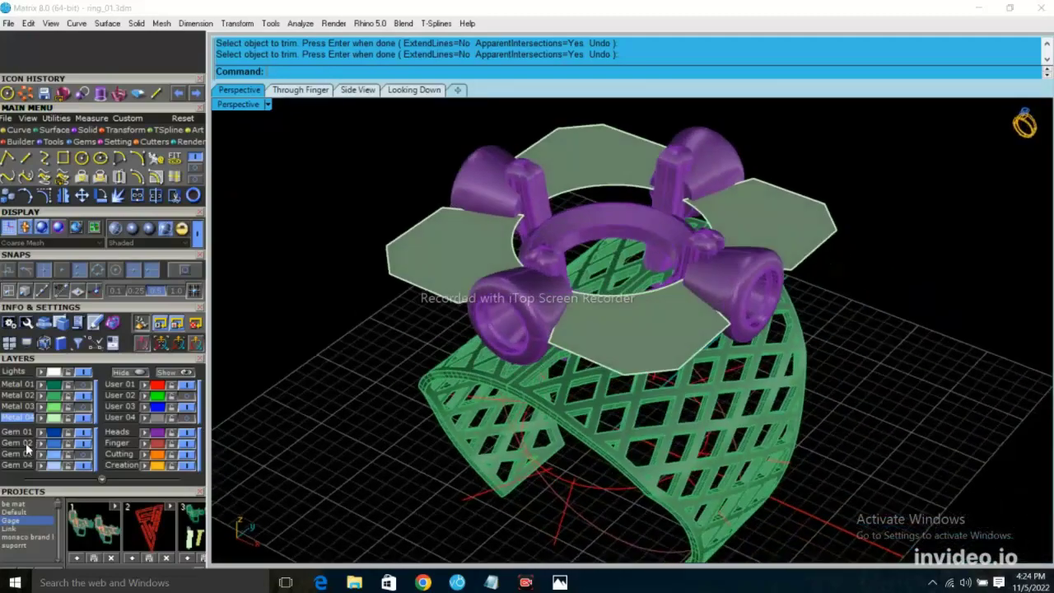
{"action": "left_click", "coordinate": [87, 454]}
{"action": "left_click", "coordinate": [645, 251]}
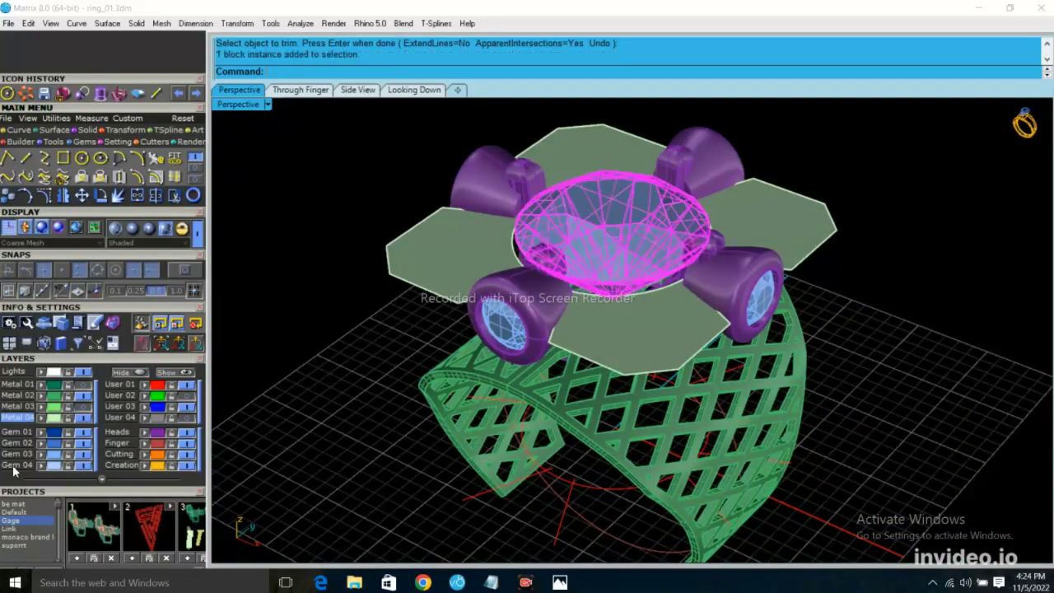
{"action": "key", "text": "Escape"}
{"action": "mouse_move", "coordinate": [577, 387]}
{"action": "right_mouse_down"}
{"action": "mouse_move", "coordinate": [658, 349]}
{"action": "mouse_move", "coordinate": [579, 369]}
{"action": "right_mouse_up"}
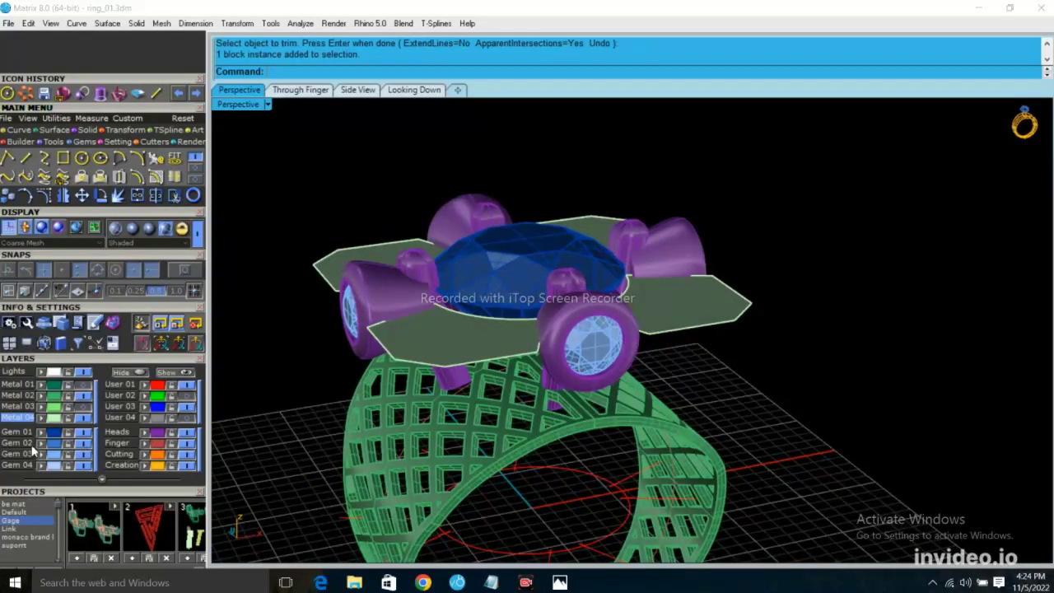
{"action": "left_click", "coordinate": [33, 450]}
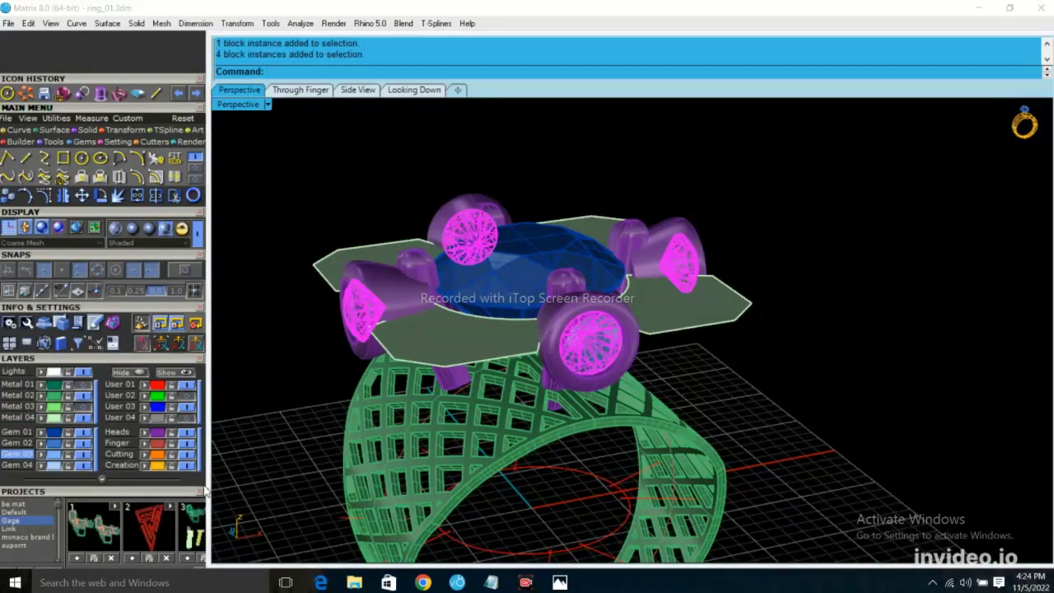
{"action": "left_click", "coordinate": [235, 471]}
{"action": "mouse_move", "coordinate": [387, 449]}
{"action": "right_mouse_down"}
{"action": "mouse_move", "coordinate": [449, 353]}
{"action": "mouse_move", "coordinate": [374, 360]}
{"action": "mouse_move", "coordinate": [327, 350]}
{"action": "mouse_move", "coordinate": [226, 382]}
{"action": "mouse_move", "coordinate": [349, 365]}
{"action": "mouse_move", "coordinate": [333, 321]}
{"action": "right_mouse_up"}
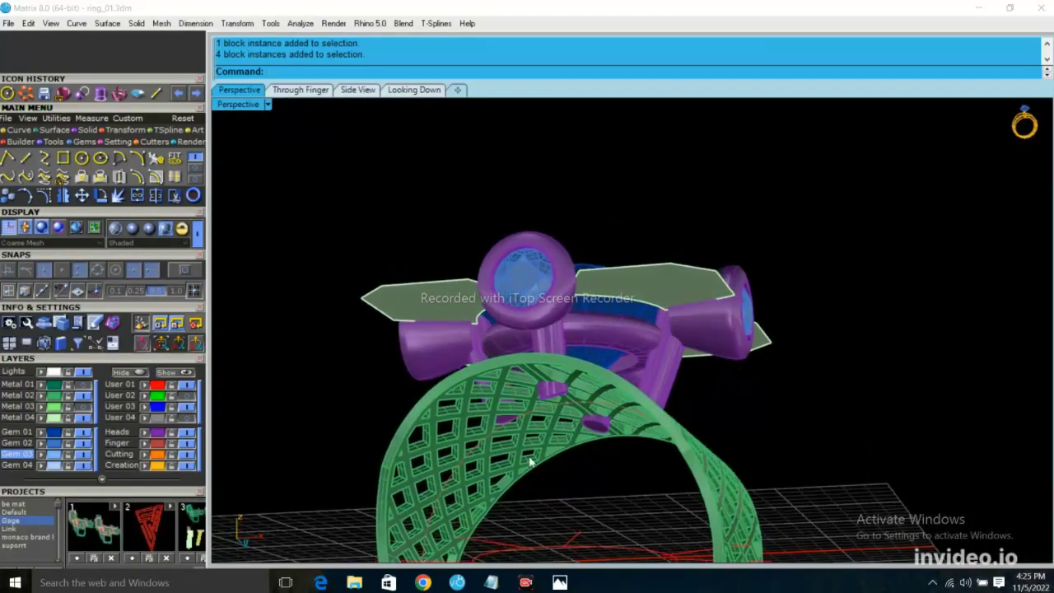
{"action": "scroll", "coordinate": [574, 411], "scroll_direction": "up", "scroll_amount": 5}
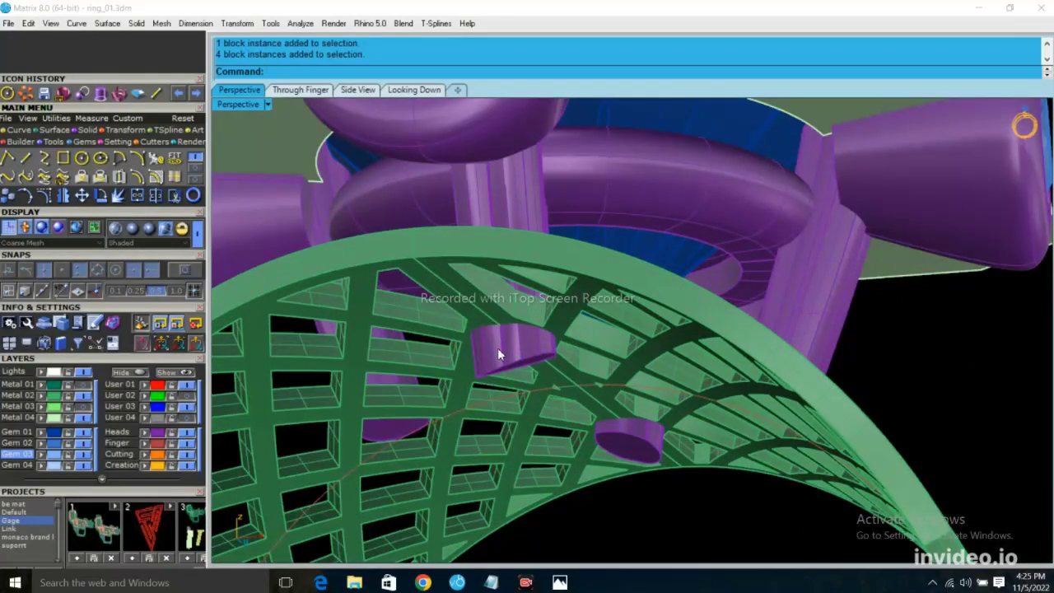
{"action": "mouse_move", "coordinate": [531, 367]}
{"action": "right_mouse_down"}
{"action": "mouse_move", "coordinate": [607, 456]}
{"action": "mouse_move", "coordinate": [617, 436]}
{"action": "mouse_move", "coordinate": [745, 402]}
{"action": "mouse_move", "coordinate": [832, 405]}
{"action": "mouse_move", "coordinate": [776, 401]}
{"action": "mouse_move", "coordinate": [569, 440]}
{"action": "mouse_move", "coordinate": [632, 436]}
{"action": "mouse_move", "coordinate": [560, 338]}
{"action": "mouse_move", "coordinate": [536, 362]}
{"action": "right_mouse_up"}
{"action": "scroll", "coordinate": [560, 336], "scroll_direction": "down", "scroll_amount": 3}
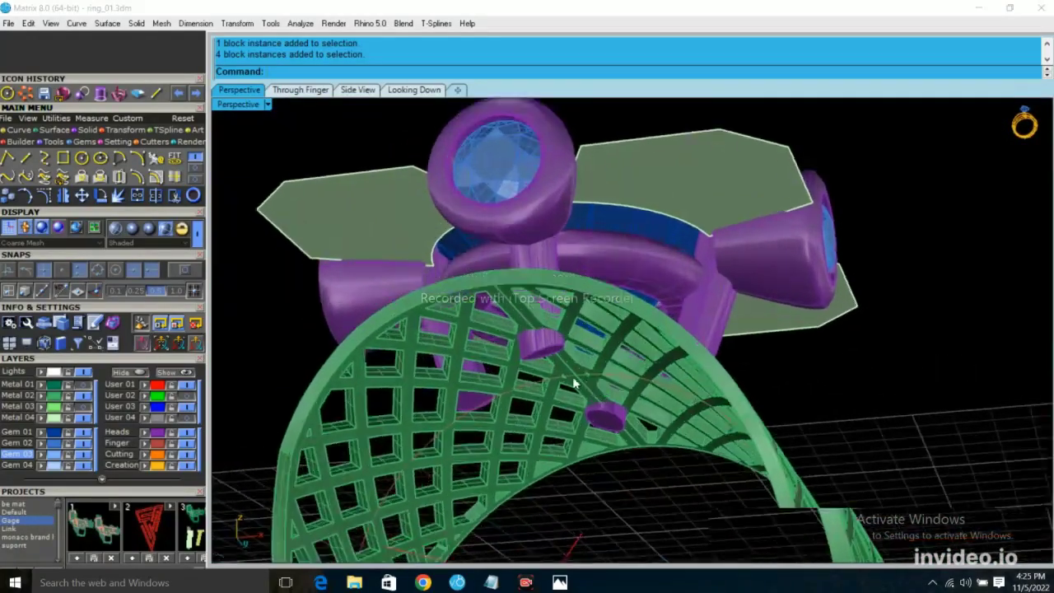
{"action": "scroll", "coordinate": [516, 381], "scroll_direction": "up", "scroll_amount": 3}
{"action": "left_click", "coordinate": [517, 386]}
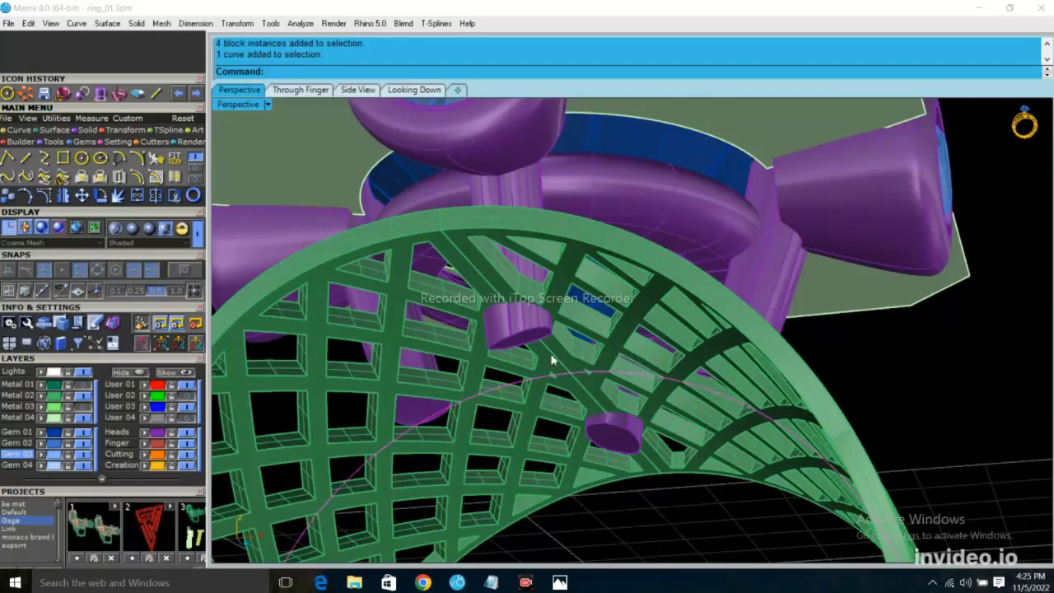
{"action": "scroll", "coordinate": [552, 360], "scroll_direction": "down", "scroll_amount": 5}
{"action": "right_click_drag", "start_coordinate": [533, 279], "coordinate": [536, 239]}
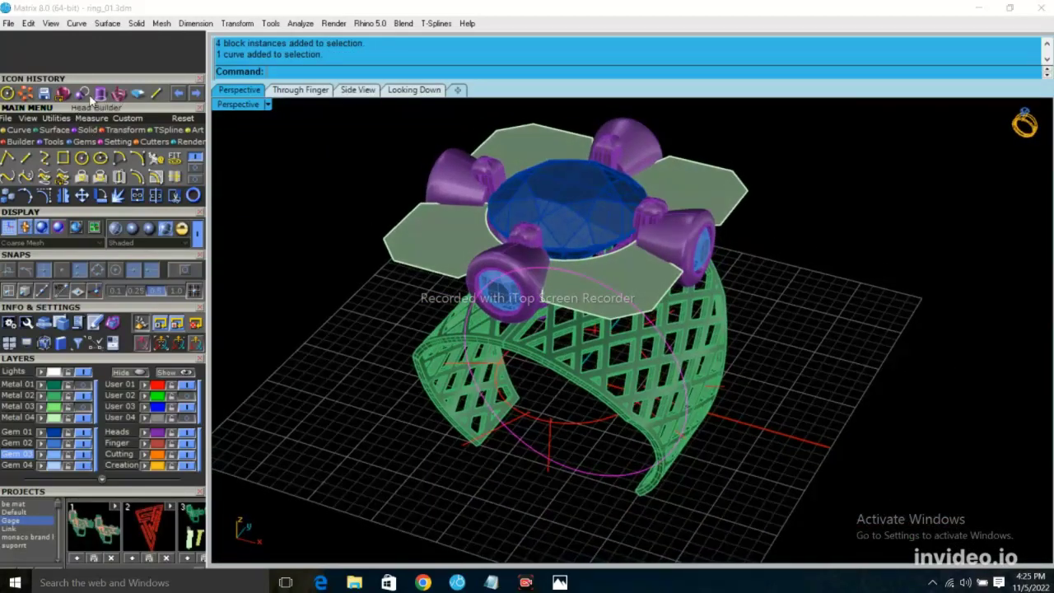
- Extrude the circle into a finger cylinder and Boolean-subtract it from the three prongs
{"action": "left_click", "coordinate": [100, 93]}
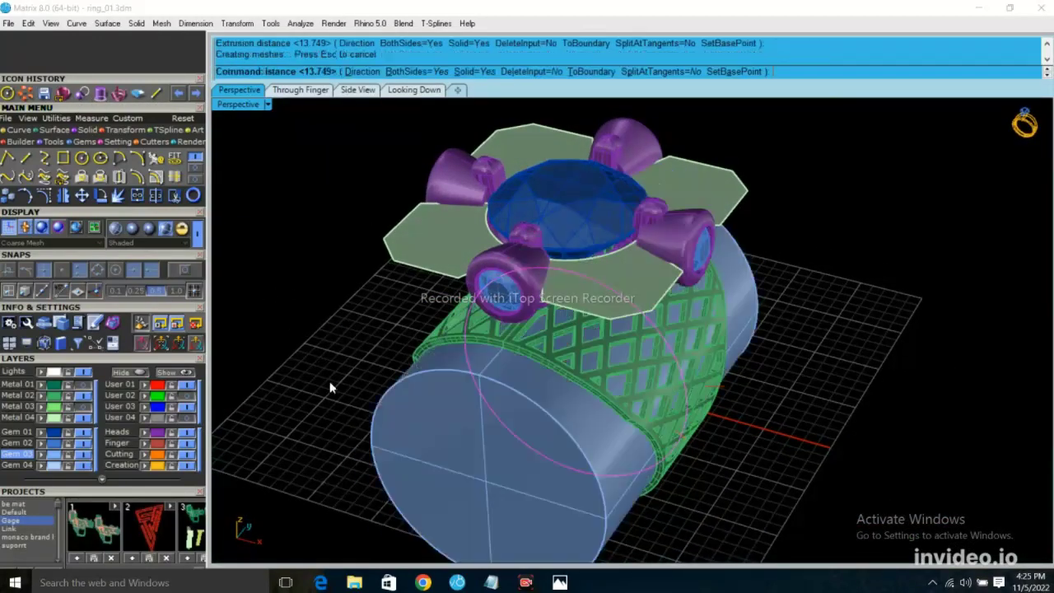
{"action": "left_click", "coordinate": [310, 417]}
{"action": "left_click", "coordinate": [82, 195]}
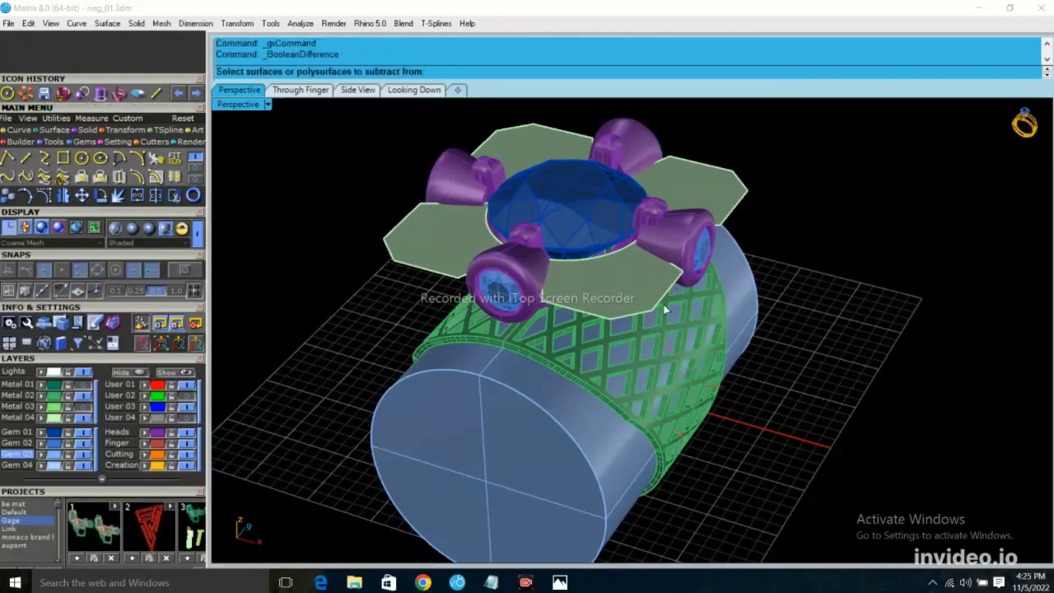
{"action": "scroll", "coordinate": [666, 311], "scroll_direction": "up", "scroll_amount": 5}
{"action": "right_click_drag", "start_coordinate": [666, 310], "coordinate": [607, 273]}
{"action": "left_click", "coordinate": [370, 322]}
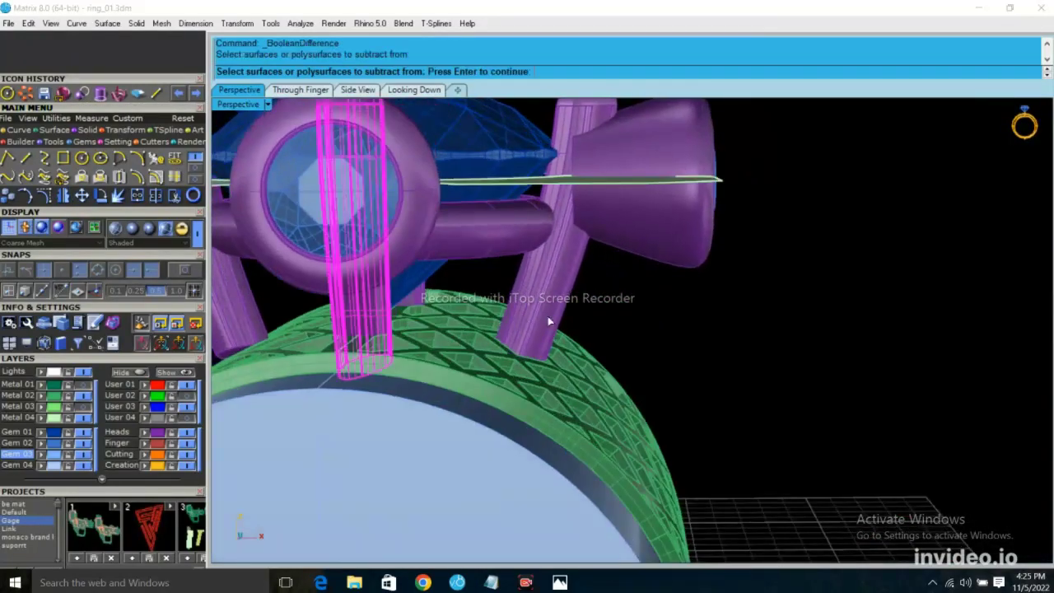
{"action": "left_click", "coordinate": [551, 321]}
{"action": "left_click", "coordinate": [418, 298]}
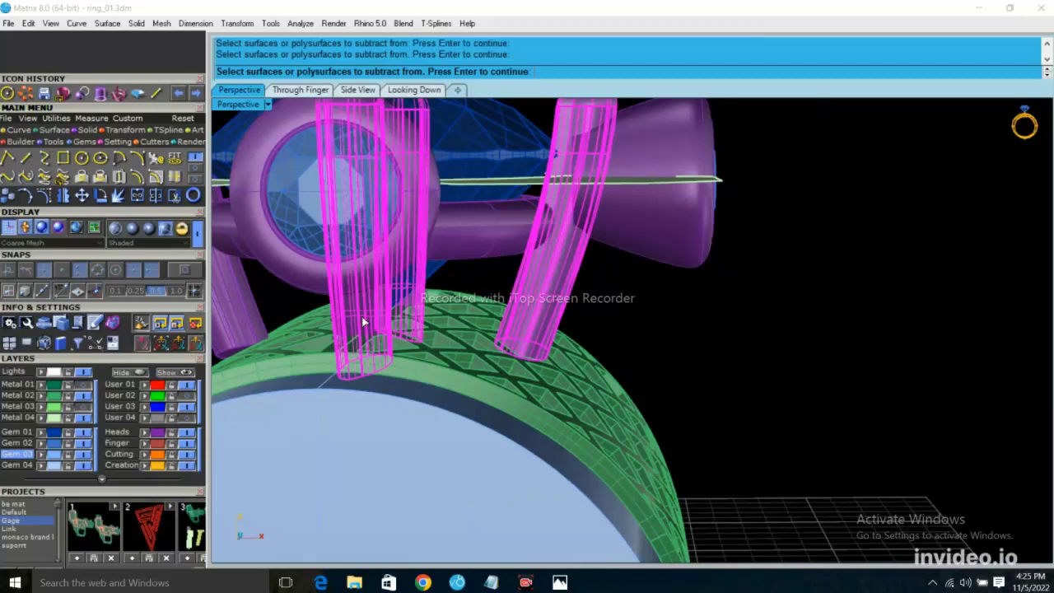
{"action": "left_click", "coordinate": [247, 323]}
{"action": "key", "text": "Return"}
{"action": "left_click", "coordinate": [305, 436]}
{"action": "key", "text": "Return"}
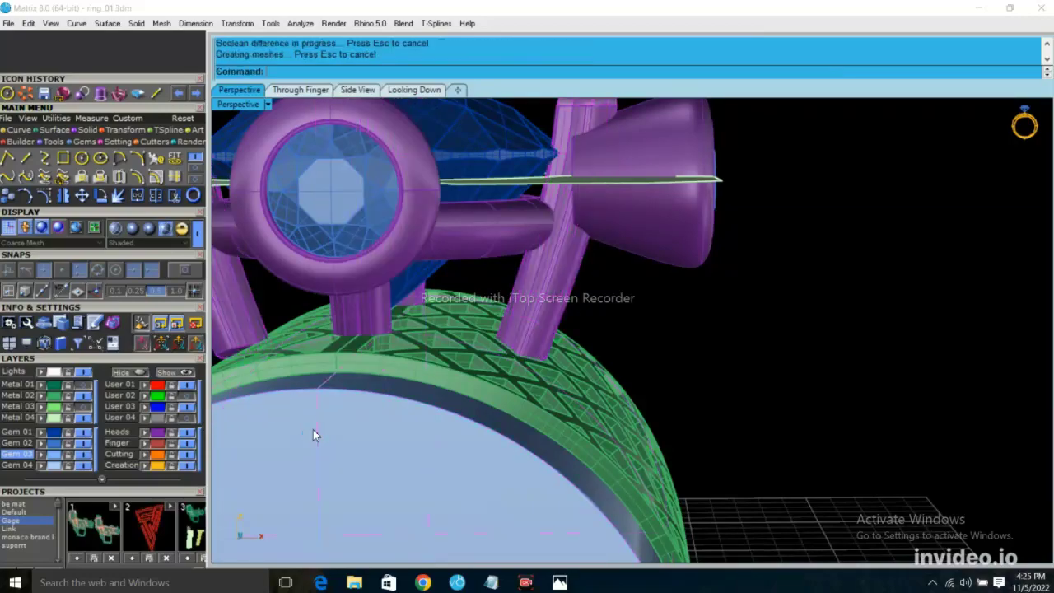
- Delete the leftover finger cylinder and save ring_01.3dm
{"action": "left_click", "coordinate": [313, 433]}
{"action": "key", "text": "Delete"}
{"action": "mouse_move", "coordinate": [496, 279]}
{"action": "right_mouse_down"}
{"action": "mouse_move", "coordinate": [444, 385]}
{"action": "mouse_move", "coordinate": [213, 359]}
{"action": "mouse_move", "coordinate": [325, 376]}
{"action": "mouse_move", "coordinate": [552, 320]}
{"action": "mouse_move", "coordinate": [552, 336]}
{"action": "right_mouse_up"}
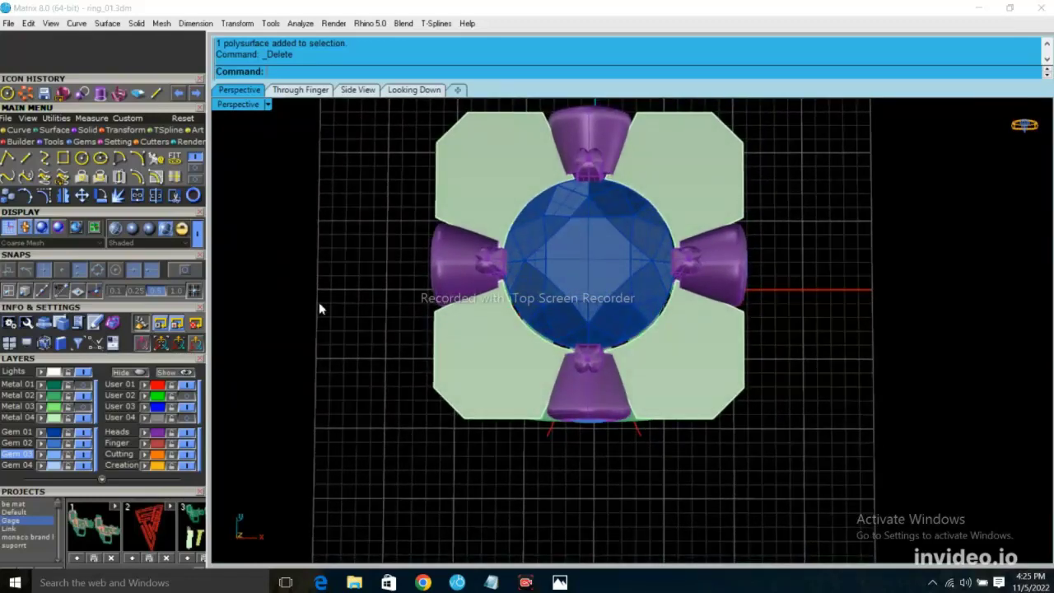
{"action": "key", "text": "ctrl+s"}
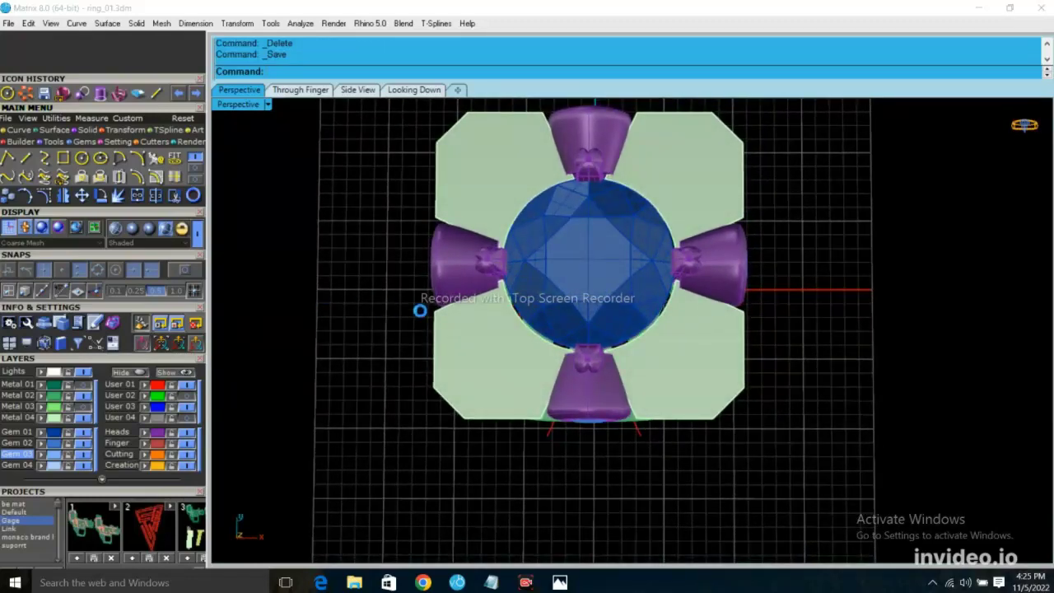